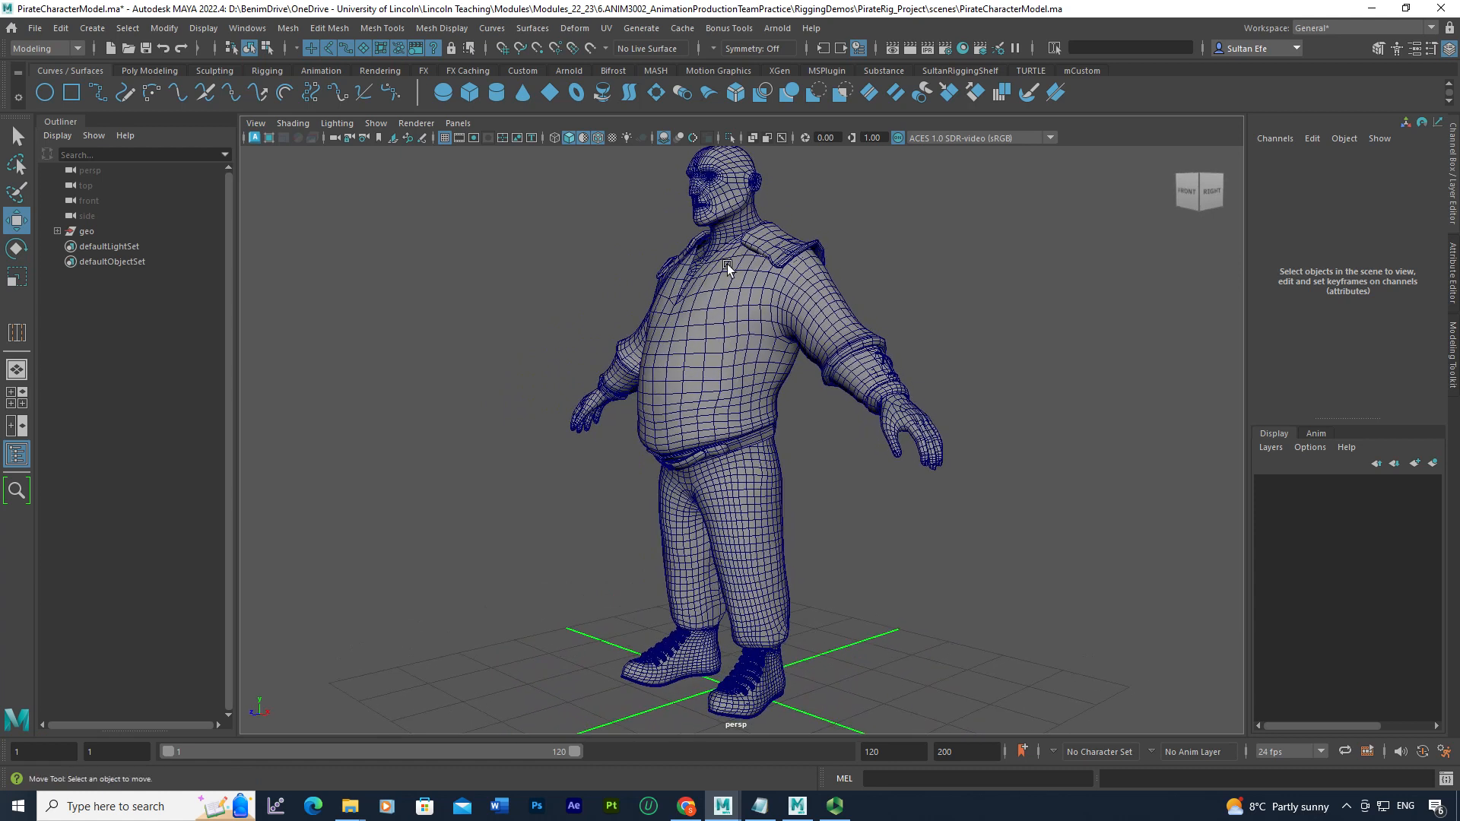
# - Inspect the dressed pirate character from the front and side, and select the shirt mesh
pyautogui.keyDown('alt'); pyautogui.moveTo(708, 300); pyautogui.dragTo(704, 371, button='middle'); pyautogui.keyUp('alt')
pyautogui.scroll(3, 766, 424)
pyautogui.scroll(-2, 766, 424)
pyautogui.keyDown('alt'); pyautogui.moveTo(743, 404); pyautogui.dragTo(722, 222); pyautogui.keyUp('alt')
pyautogui.keyDown('alt'); pyautogui.moveTo(723, 300); pyautogui.dragTo(730, 284, button='middle'); pyautogui.keyUp('alt')
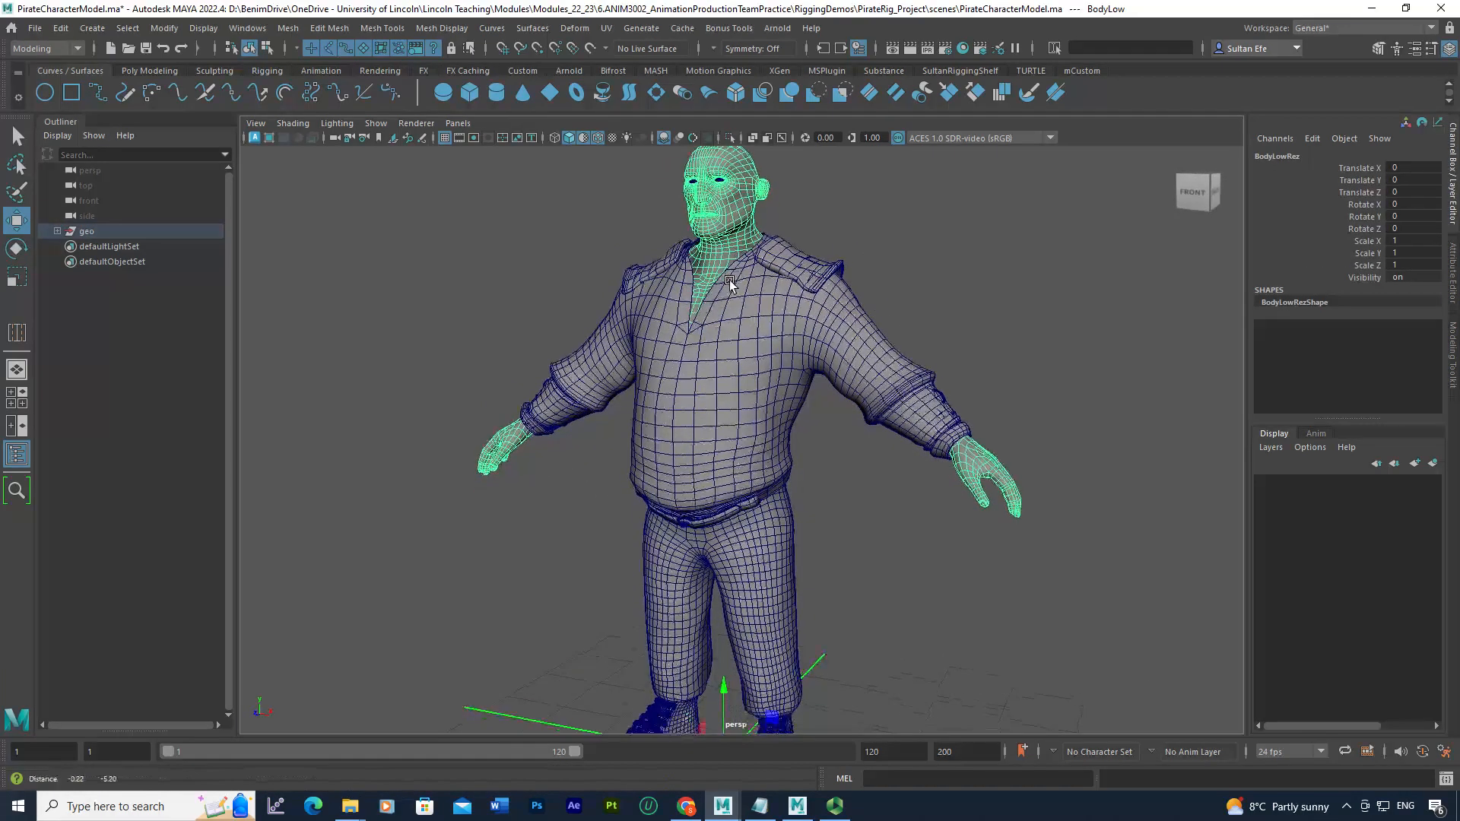
pyautogui.keyDown('alt'); pyautogui.moveTo(746, 329); pyautogui.dragTo(729, 334, button='right'); pyautogui.keyUp('alt')
pyautogui.keyDown('alt'); pyautogui.moveTo(728, 335); pyautogui.dragTo(726, 283, button='middle'); pyautogui.keyUp('alt')
pyautogui.click(729, 306)
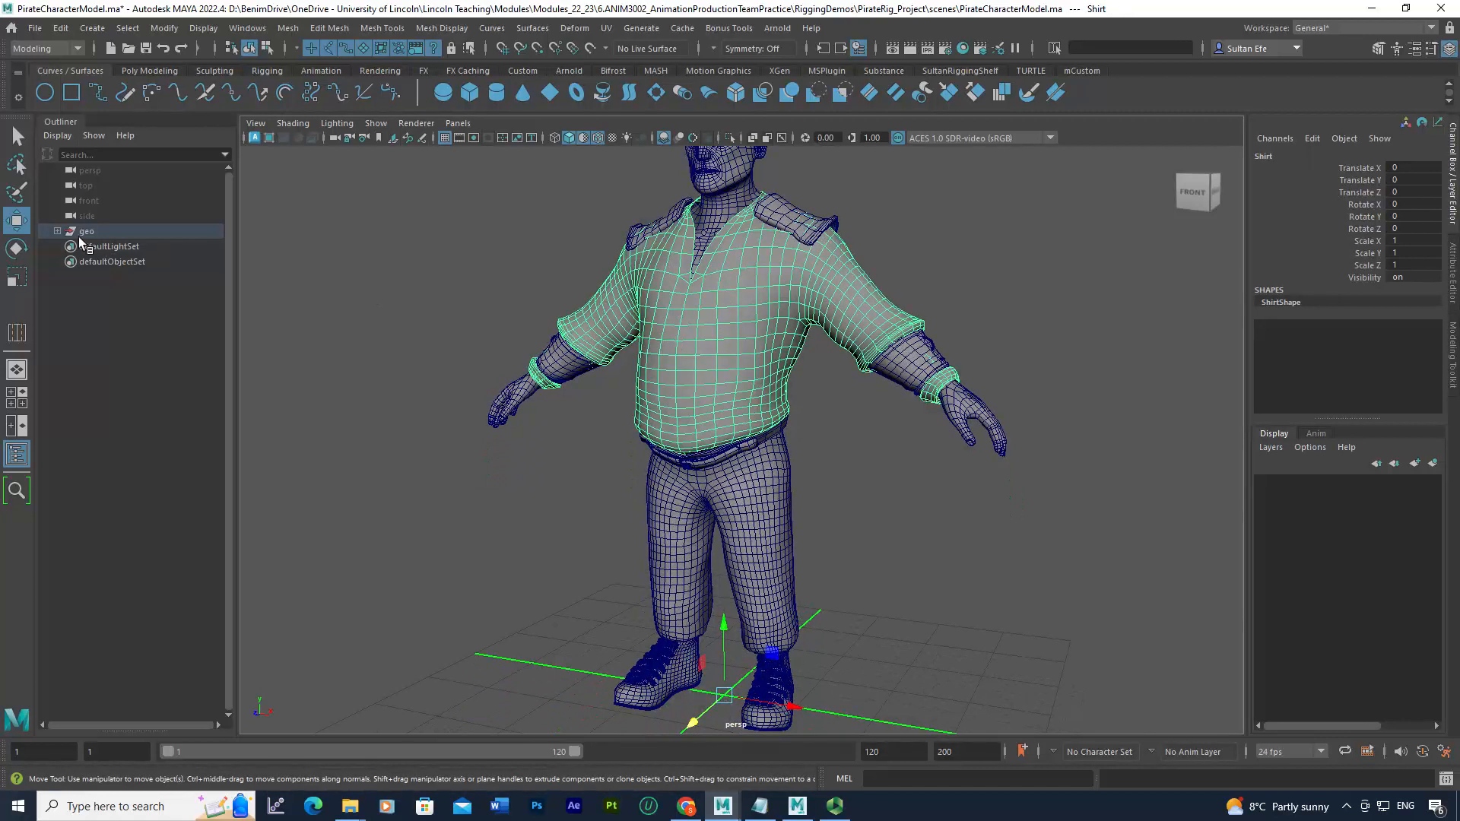
# - Expand the whole geo hierarchy in a widened outliner, keeping PirateCostumeGrp collapsed
pyautogui.click(58, 232)
pyautogui.moveTo(236, 281); pyautogui.dragTo(271, 281)
pyautogui.click(78, 261)
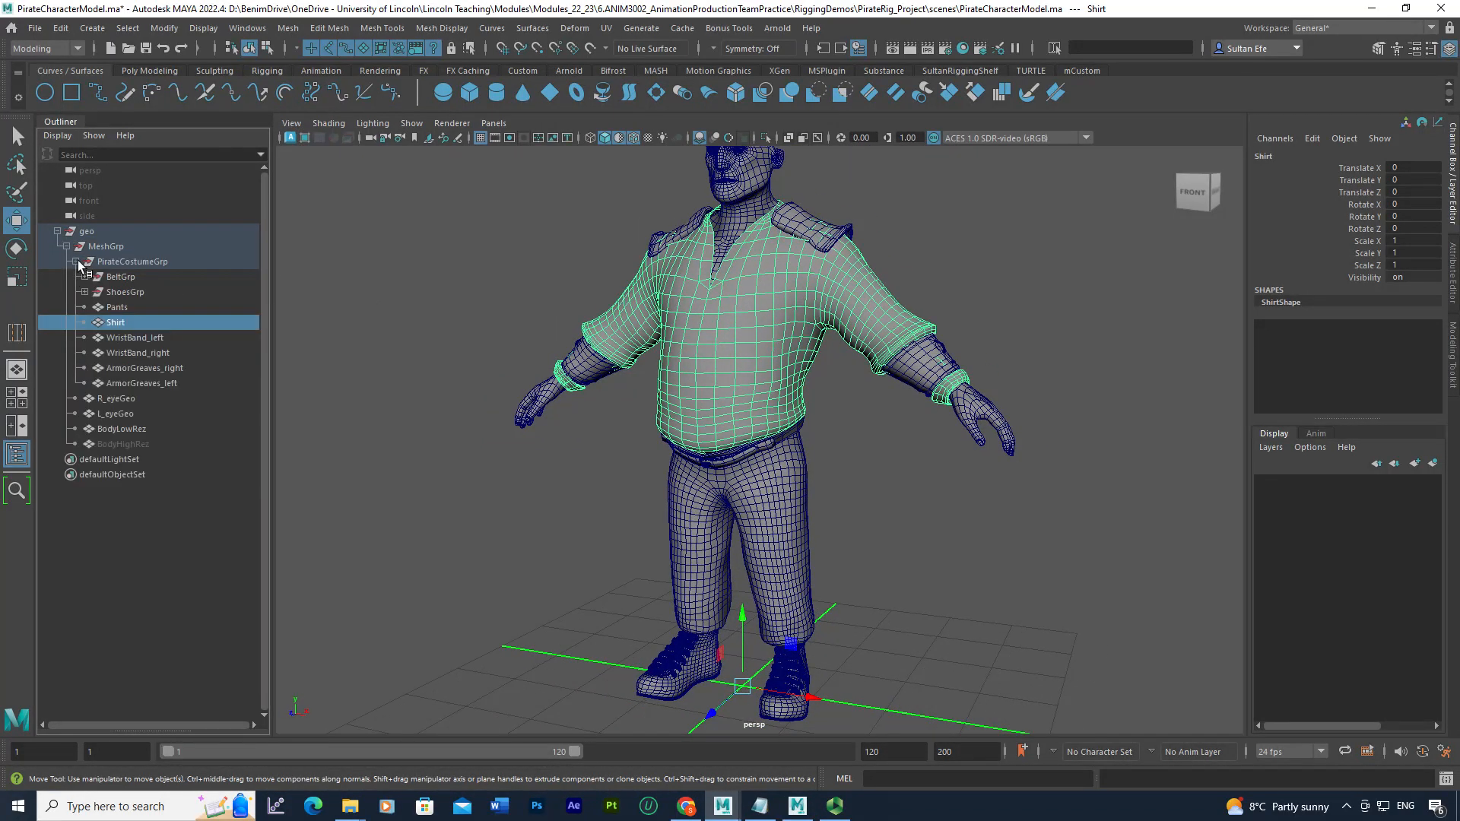
pyautogui.click(76, 262)
# - Examine the character's pose and placement in the perspective, side and front views, from the feet up to the head
pyautogui.keyDown('alt'); pyautogui.moveTo(728, 389); pyautogui.dragTo(687, 394); pyautogui.keyUp('alt')
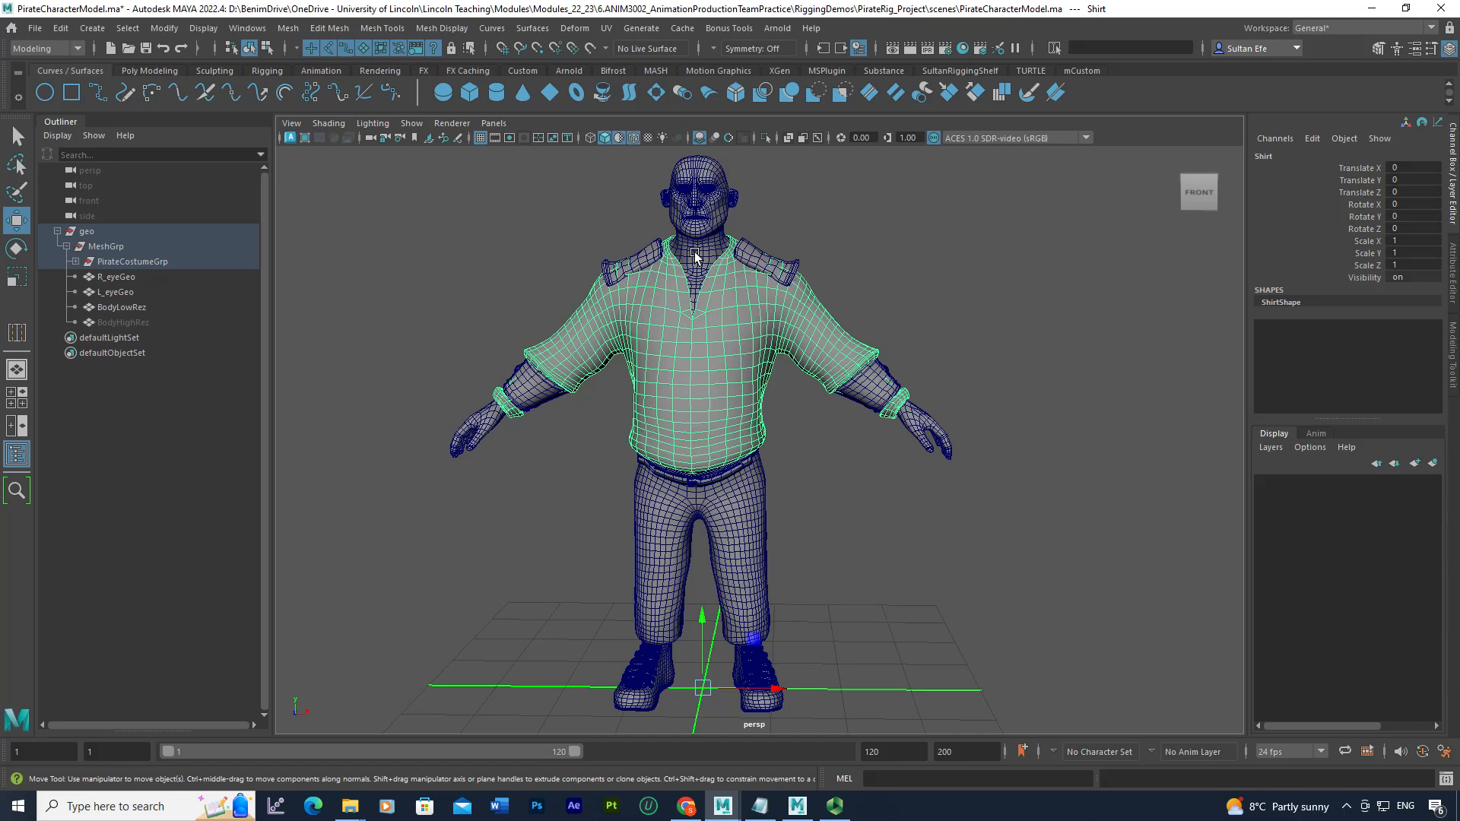
pyautogui.keyDown('alt'); pyautogui.moveTo(695, 252); pyautogui.dragTo(638, 339); pyautogui.keyUp('alt')
pyautogui.keyDown('alt'); pyautogui.moveTo(700, 479); pyautogui.dragTo(708, 437); pyautogui.keyUp('alt')
pyautogui.press('space')
pyautogui.scroll(-10, 709, 437)
pyautogui.keyDown('alt'); pyautogui.moveTo(768, 330); pyautogui.dragTo(717, 342, button='right'); pyautogui.keyUp('alt')
pyautogui.keyDown('alt'); pyautogui.moveTo(717, 528); pyautogui.dragTo(731, 295, button='middle'); pyautogui.keyUp('alt')
pyautogui.keyDown('alt'); pyautogui.moveTo(791, 646); pyautogui.dragTo(756, 395, button='middle'); pyautogui.keyUp('alt')
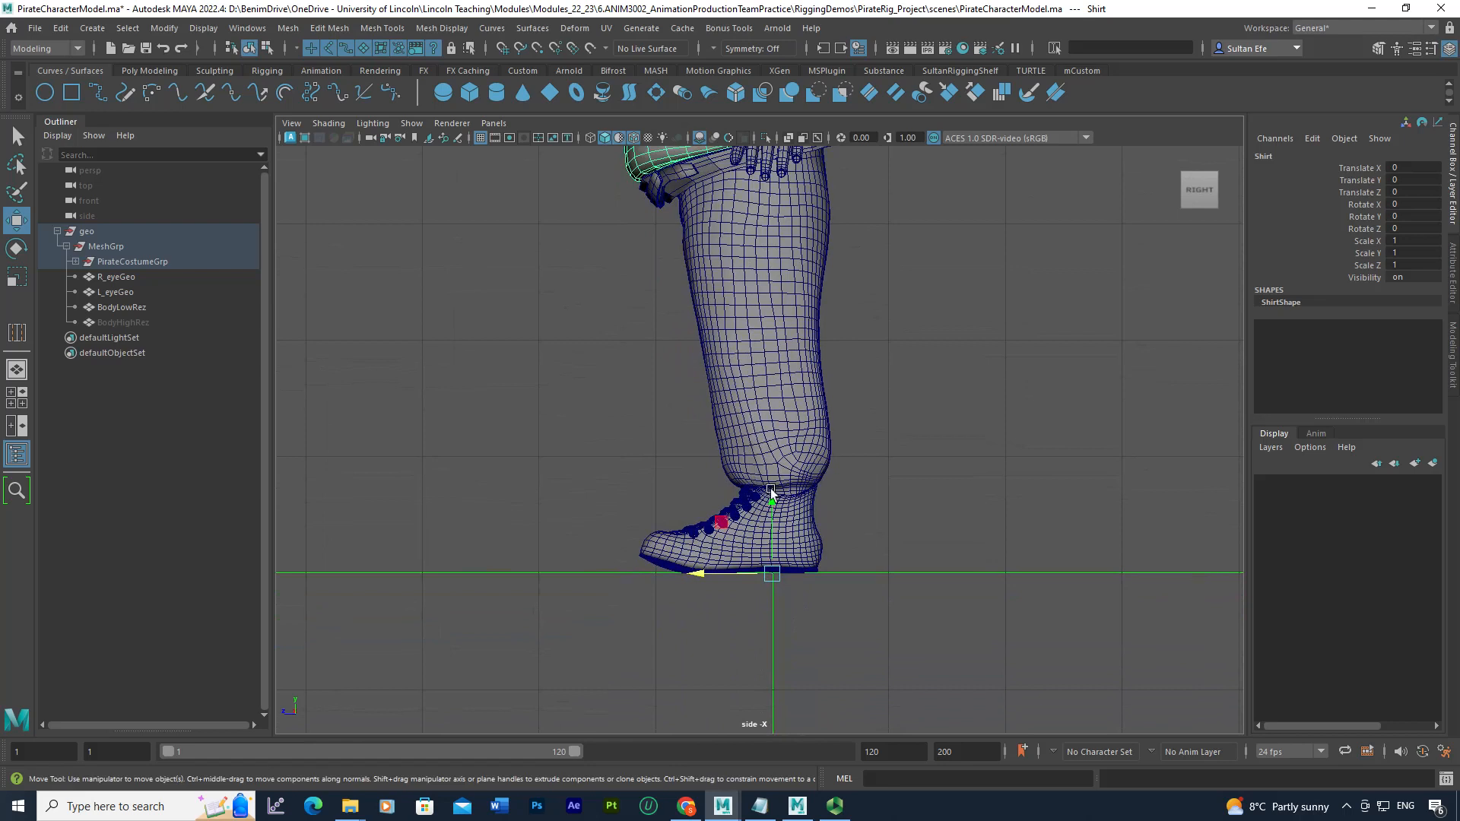
pyautogui.press('space')
pyautogui.moveTo(717, 406); pyautogui.dragTo(718, 449)
pyautogui.keyDown('alt'); pyautogui.moveTo(736, 332); pyautogui.dragTo(734, 248, button='middle'); pyautogui.keyUp('alt')
pyautogui.scroll(-1, 755, 343)
pyautogui.scroll(-6, 755, 343)
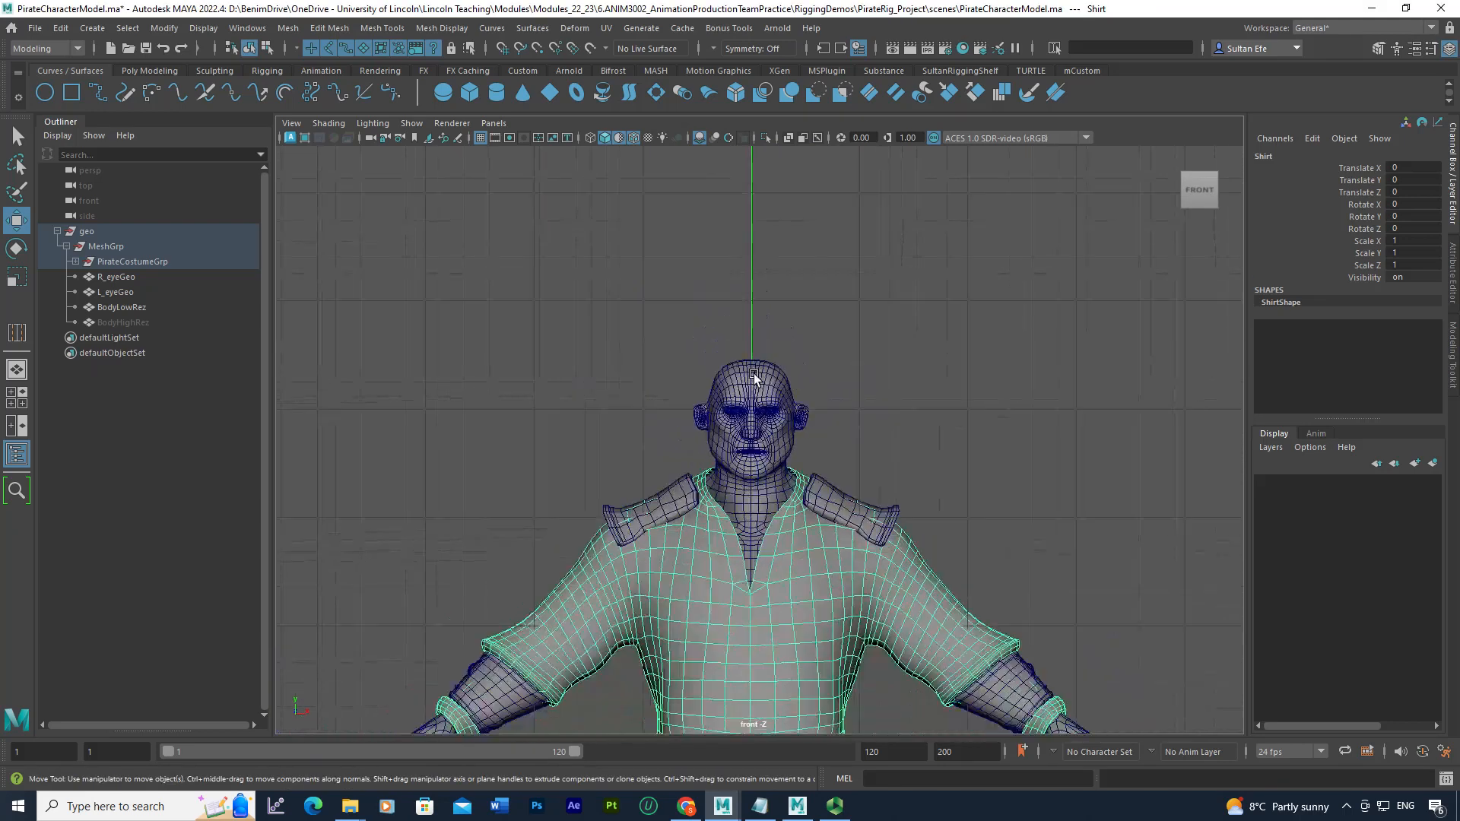
# - Check the transform values of the eyes, BodyLowRez, MeshGrp and geo by selecting each in the outliner
pyautogui.click(139, 292)
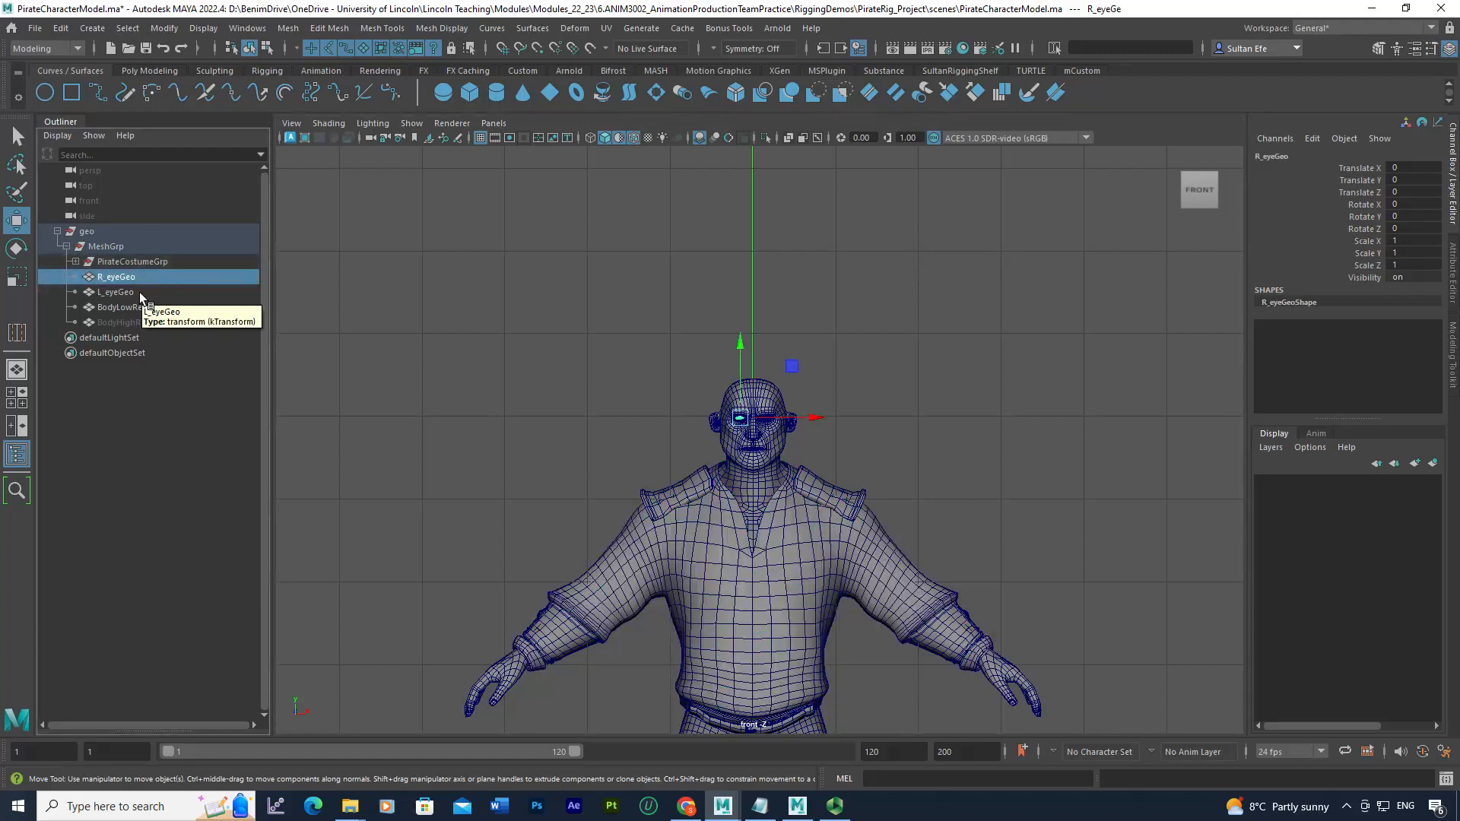
pyautogui.click(143, 307)
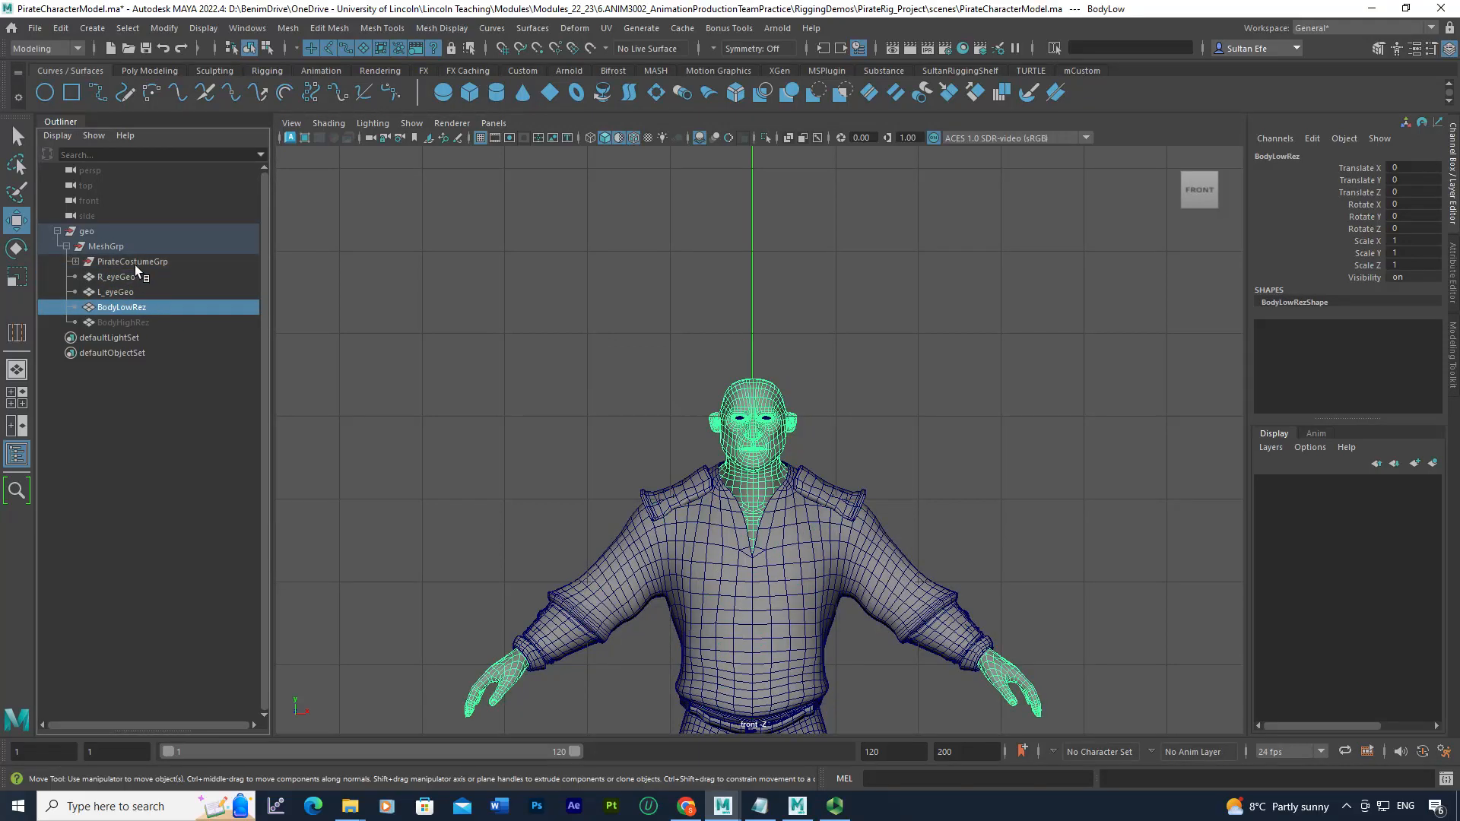
pyautogui.click(119, 245)
pyautogui.click(86, 231)
pyautogui.scroll(-5, 707, 267)
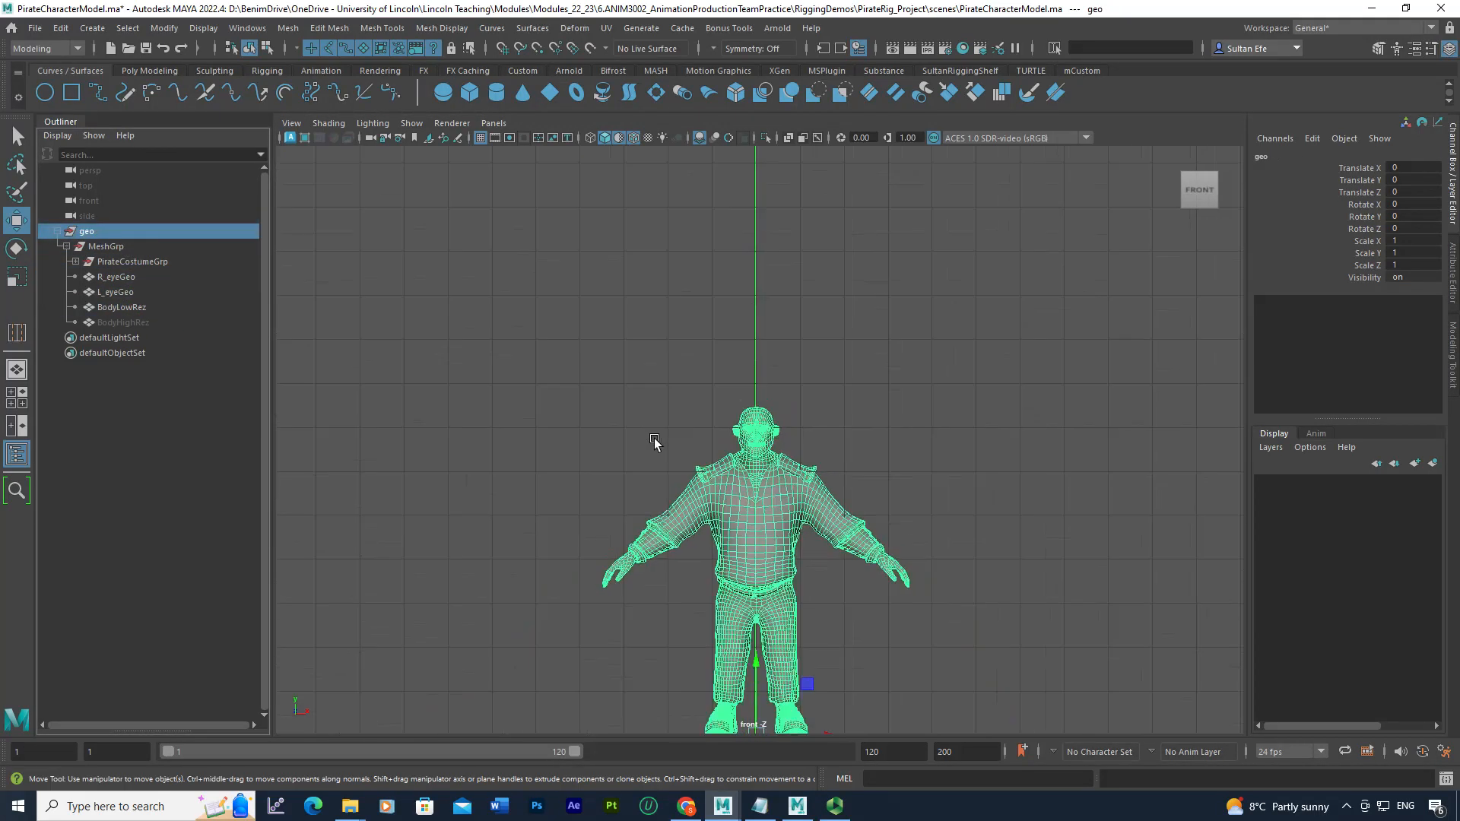
pyautogui.scroll(4, 935, 521)
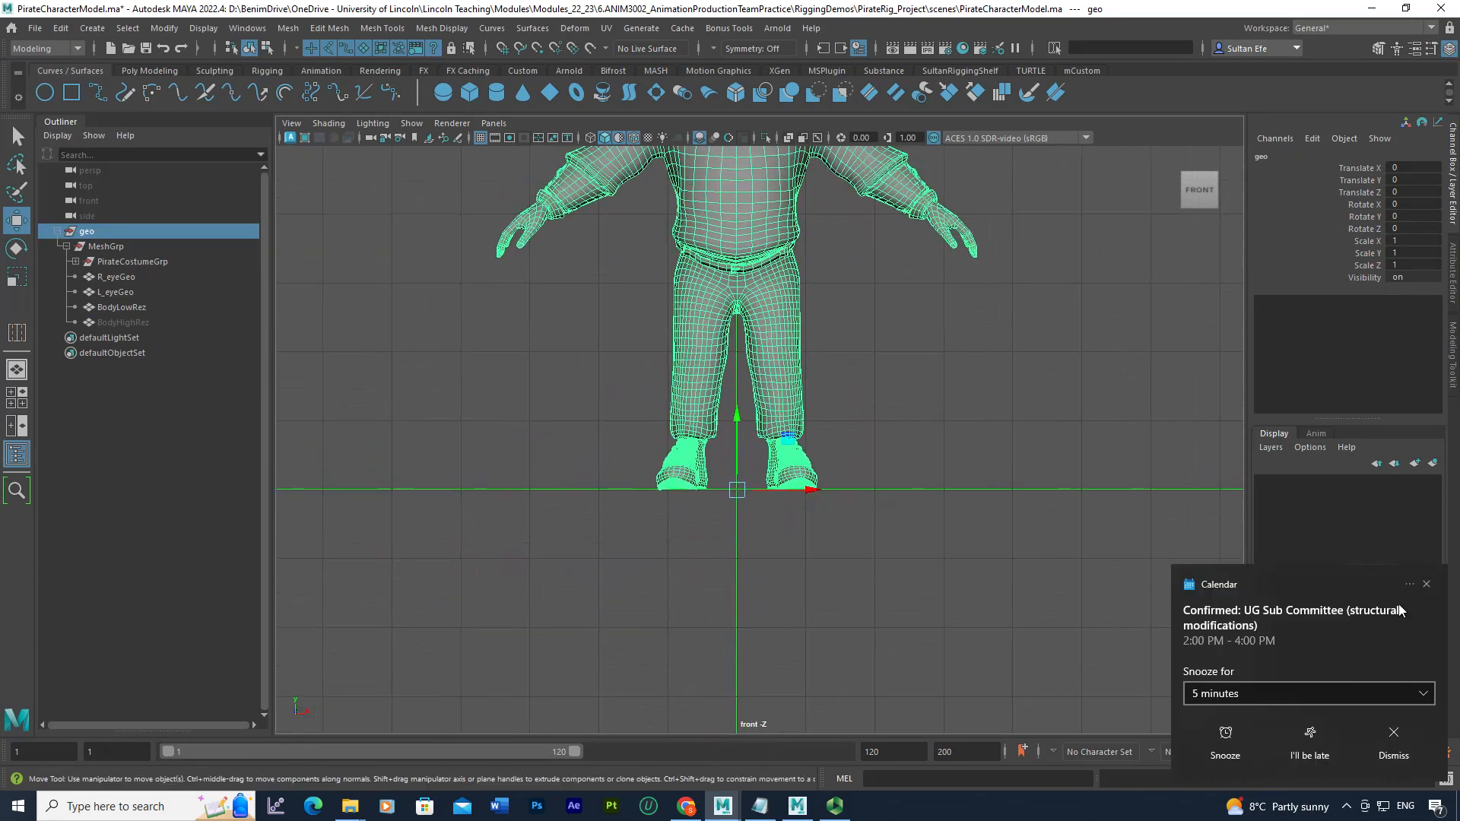
# - Dismiss the calendar reminder and return to the perspective view to examine the whole character
pyautogui.click(1425, 587)
pyautogui.keyDown('alt'); pyautogui.moveTo(743, 441); pyautogui.dragTo(742, 511, button='middle'); pyautogui.keyUp('alt')
pyautogui.press('space')
pyautogui.moveTo(743, 508); pyautogui.dragTo(742, 456)
pyautogui.scroll(3, 776, 495)
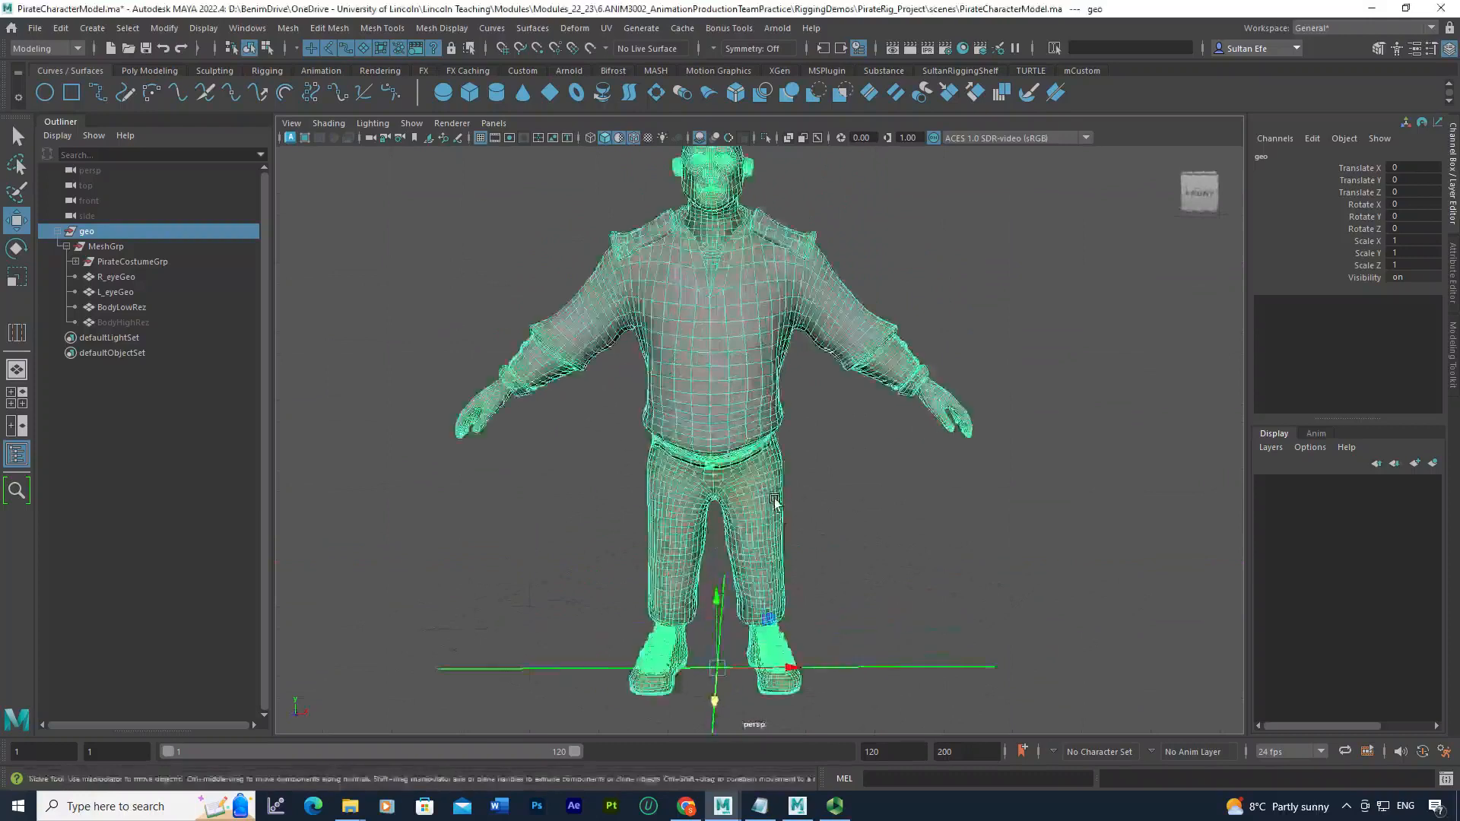
pyautogui.keyDown('alt'); pyautogui.moveTo(775, 495); pyautogui.dragTo(775, 525, button='middle'); pyautogui.keyUp('alt')
pyautogui.scroll(5, 774, 525)
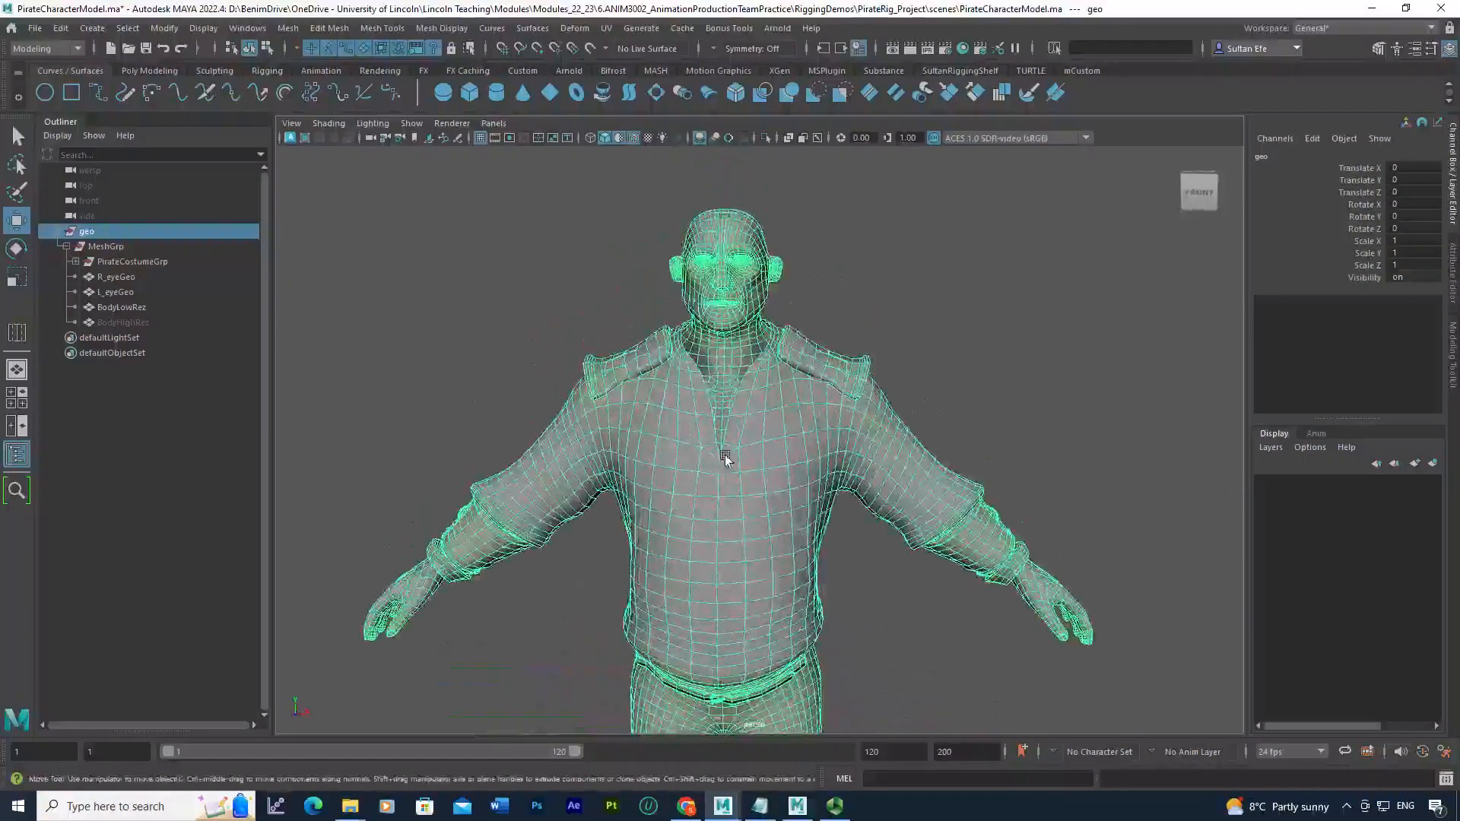
pyautogui.scroll(-2, 808, 281)
# - Clear the selection and isolate the BodyLowRez mesh in the perspective view
pyautogui.click(806, 279)
pyautogui.scroll(3, 733, 294)
pyautogui.keyDown('alt'); pyautogui.moveTo(724, 300); pyautogui.dragTo(720, 394, button='middle'); pyautogui.keyUp('alt')
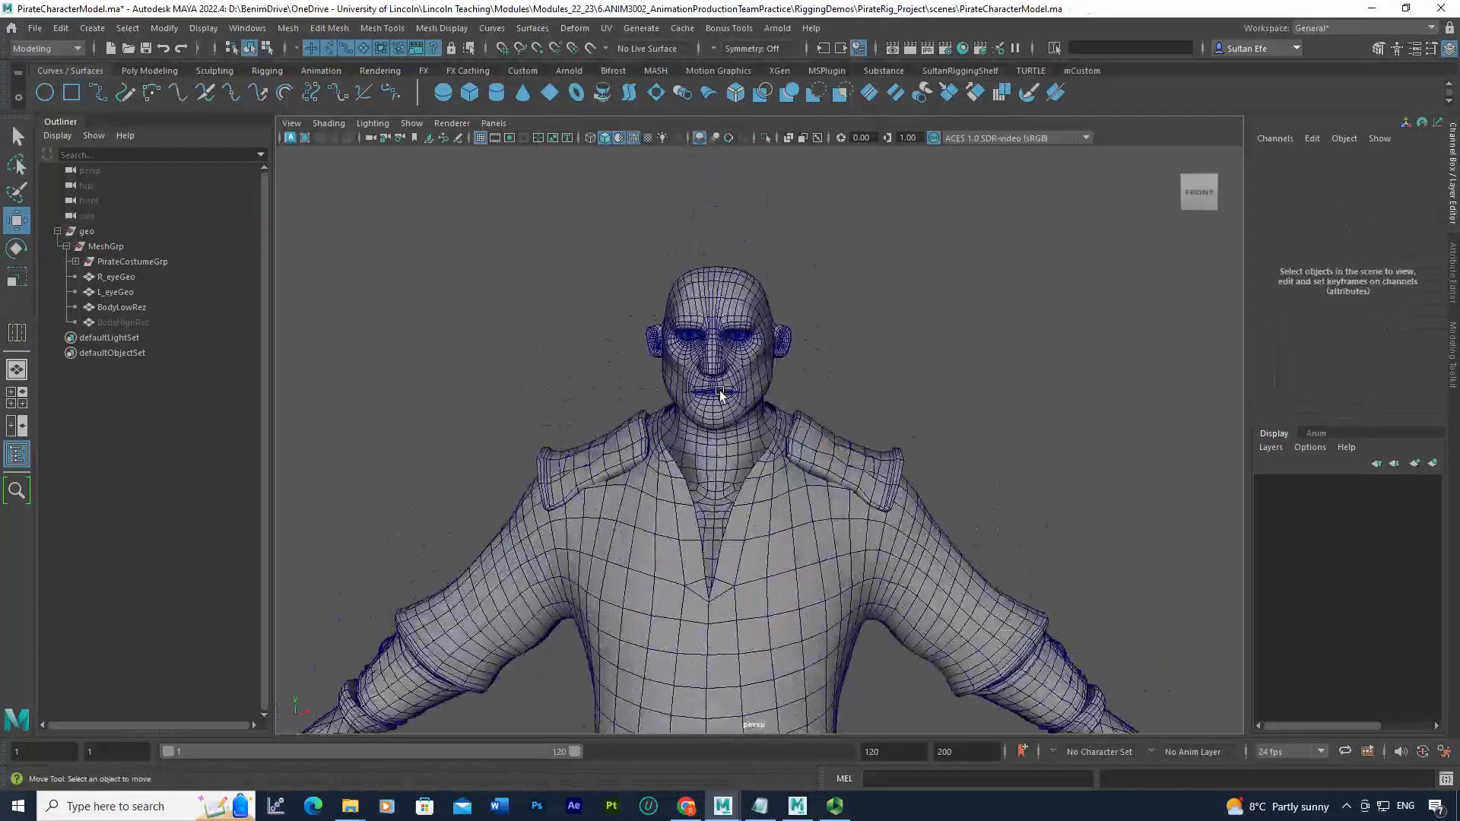
pyautogui.scroll(3, 736, 360)
pyautogui.click(736, 359)
pyautogui.hotkey('ctrl', '1')
pyautogui.keyDown('alt'); pyautogui.moveTo(760, 218); pyautogui.dragTo(774, 363); pyautogui.keyUp('alt')
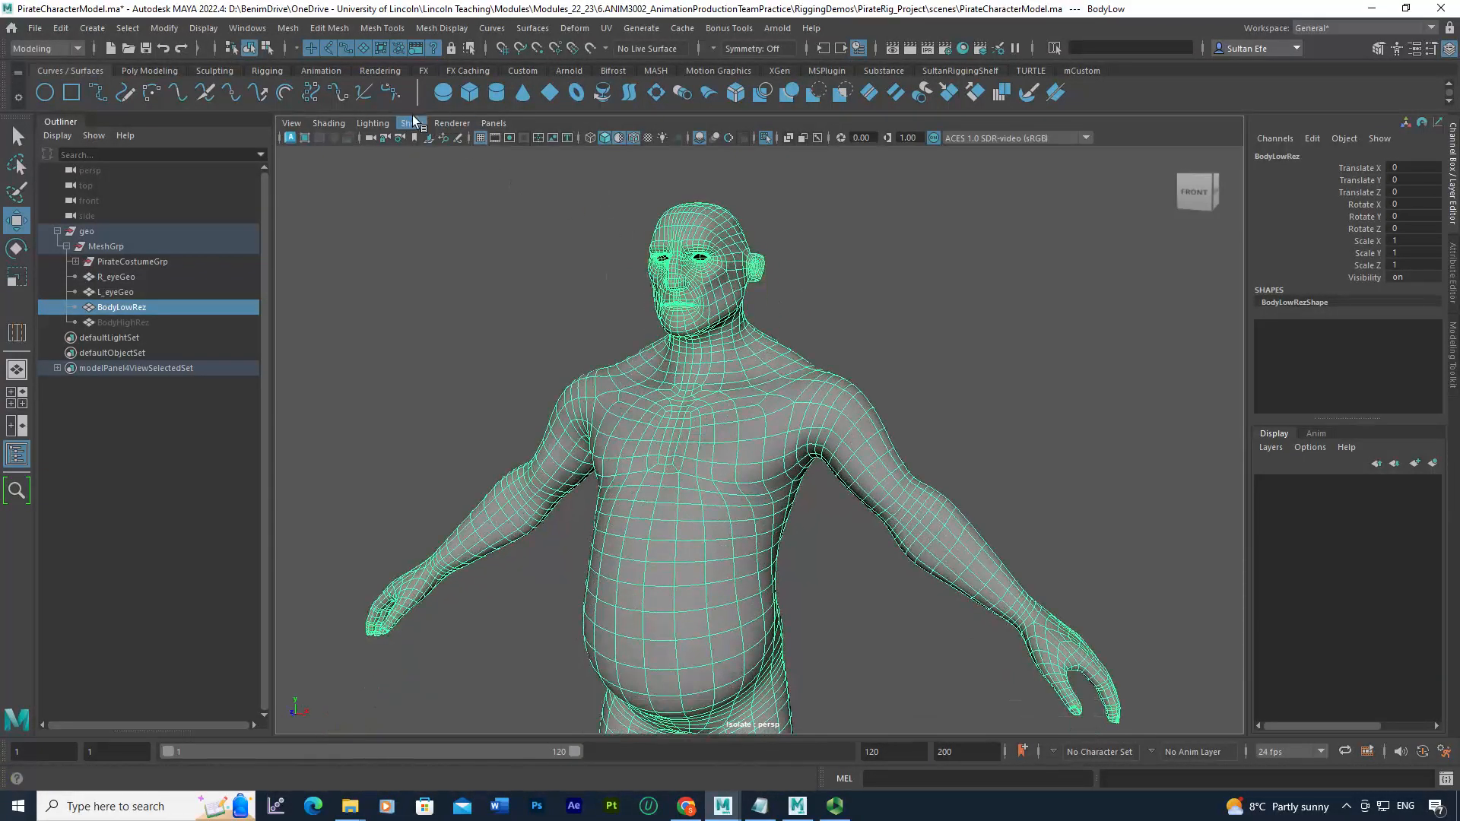
# - Reset the mesh Cleanup settings, review the tessellation and geometry-removal options, and close the dialog
pyautogui.click(292, 32)
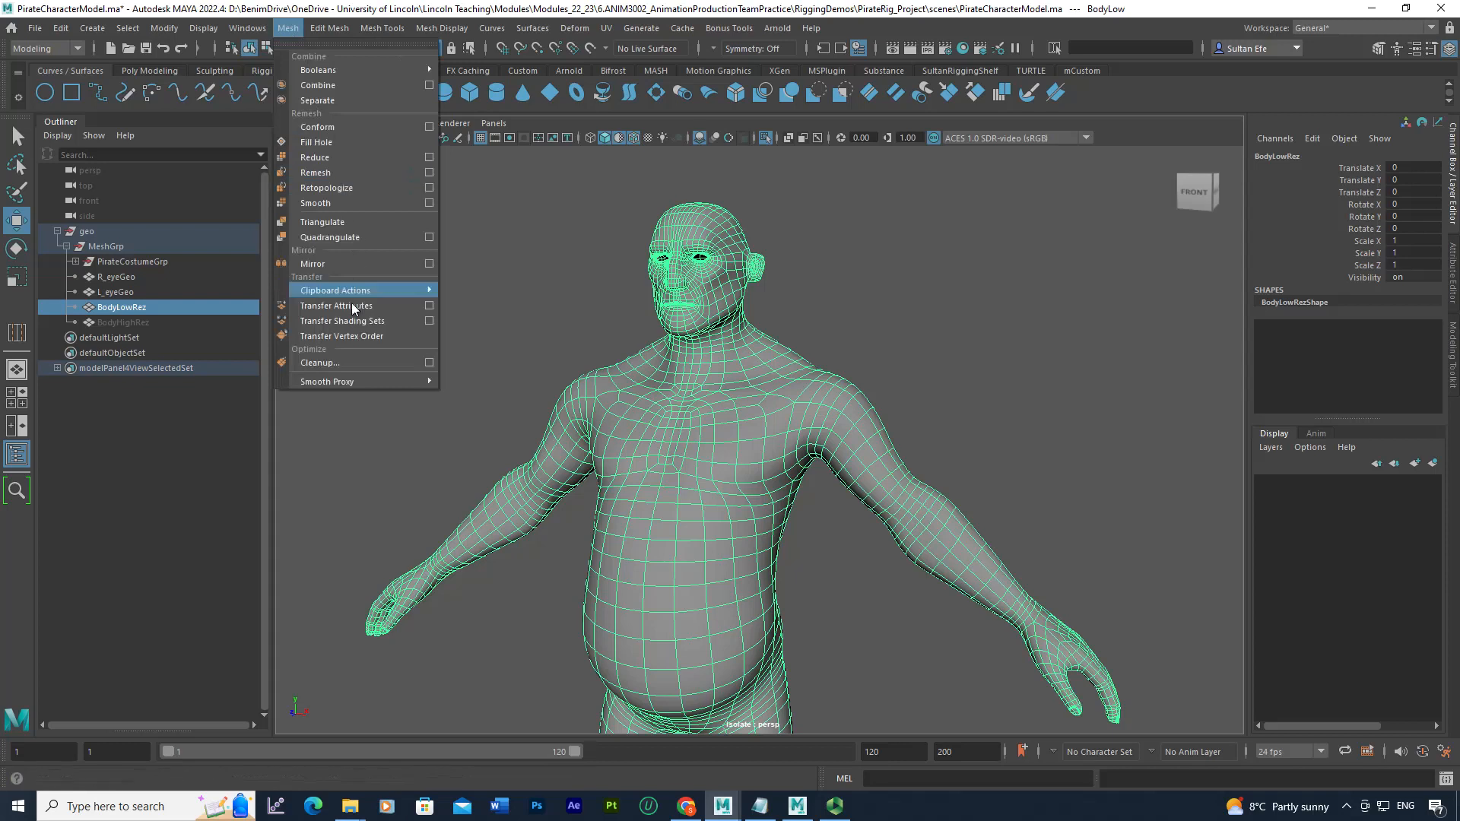
pyautogui.click(429, 364)
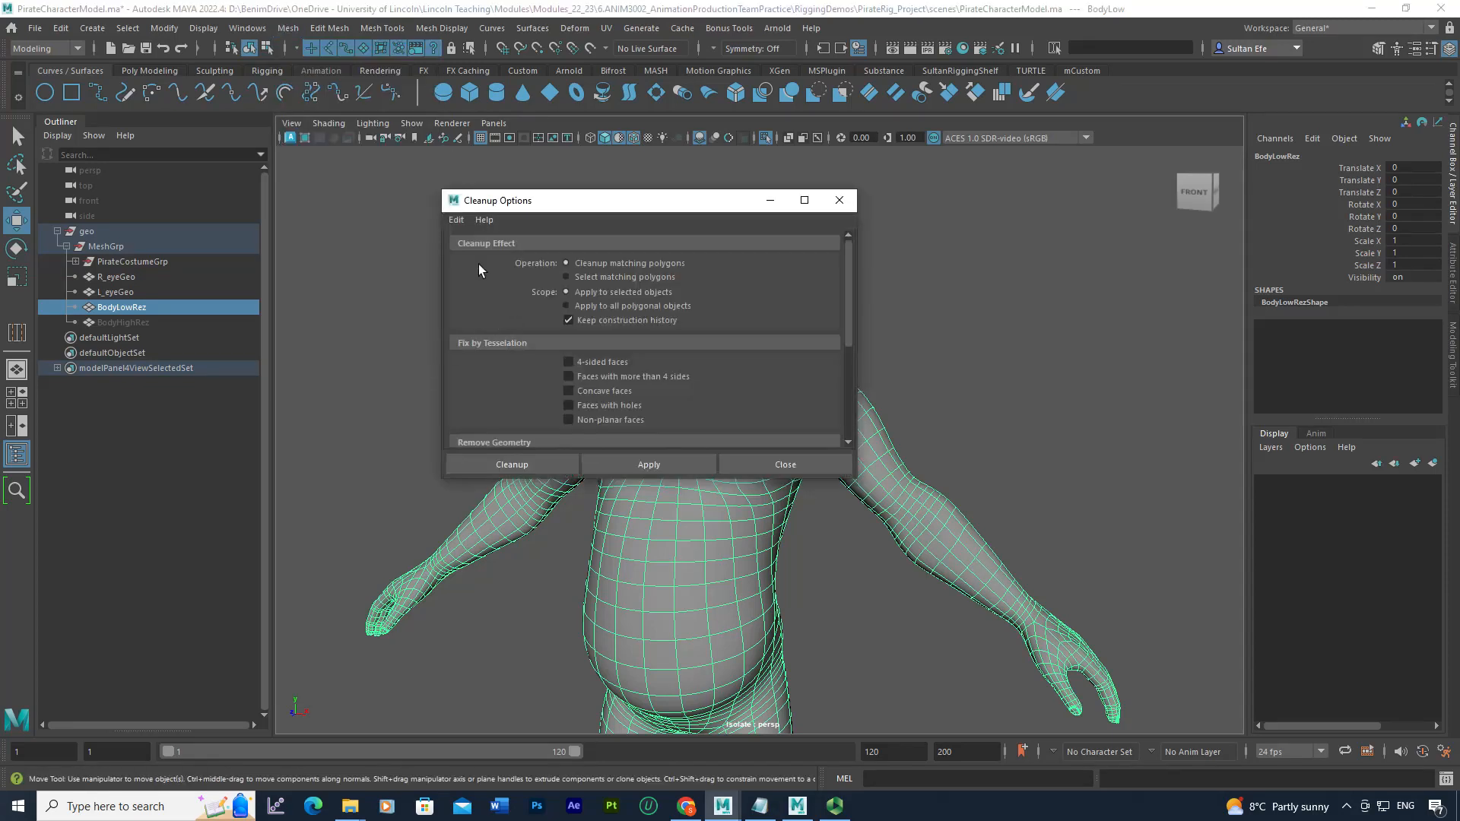
pyautogui.click(457, 220)
pyautogui.click(474, 254)
pyautogui.scroll(-3, 642, 389)
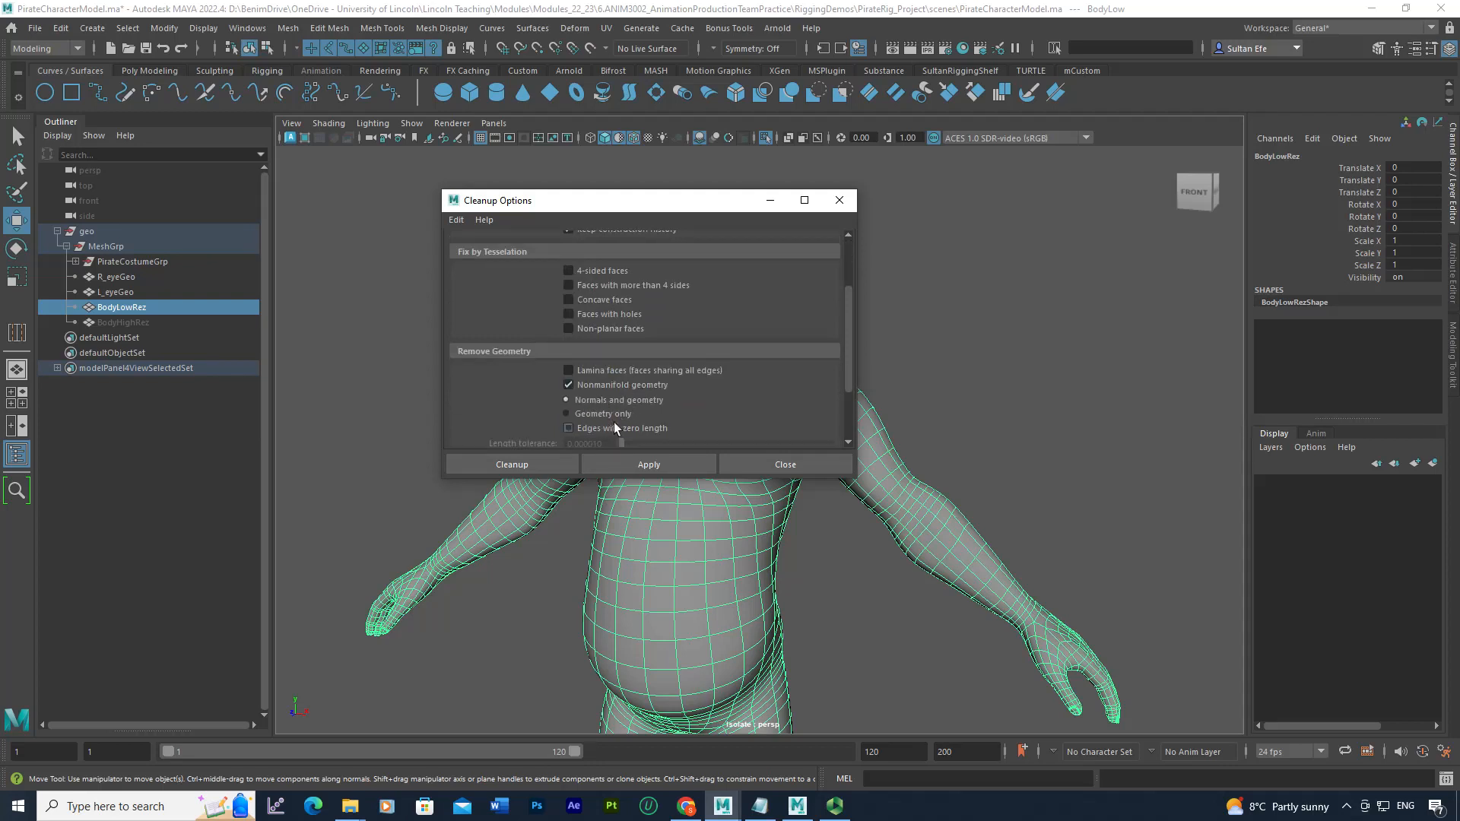
pyautogui.click(764, 464)
# - Send the BodyLowRez mesh to Mudbox as a new scene and inspect it there from the front
pyautogui.keyDown('alt'); pyautogui.moveTo(764, 465); pyautogui.dragTo(688, 409); pyautogui.keyUp('alt')
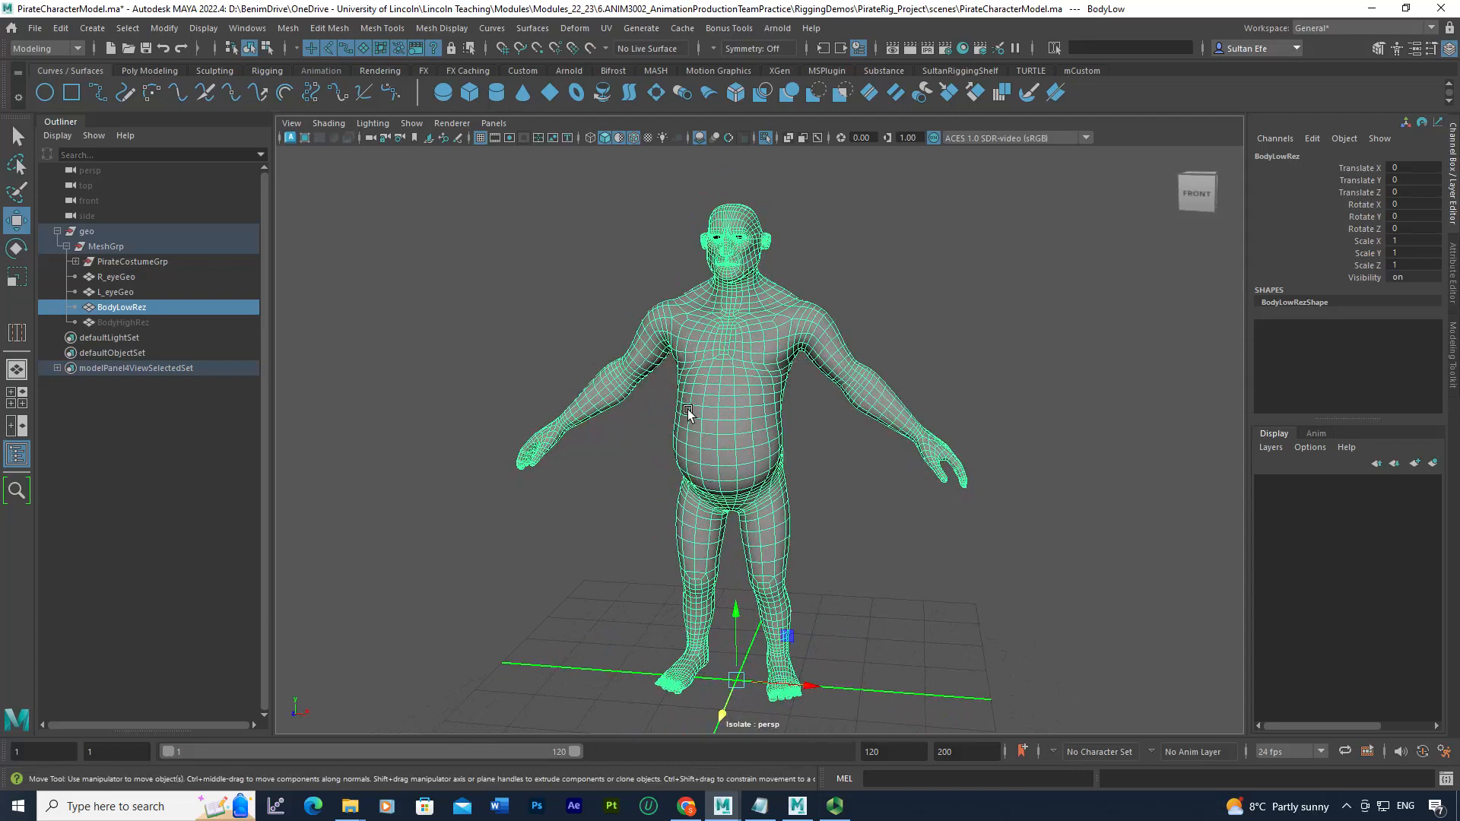
pyautogui.click(35, 28)
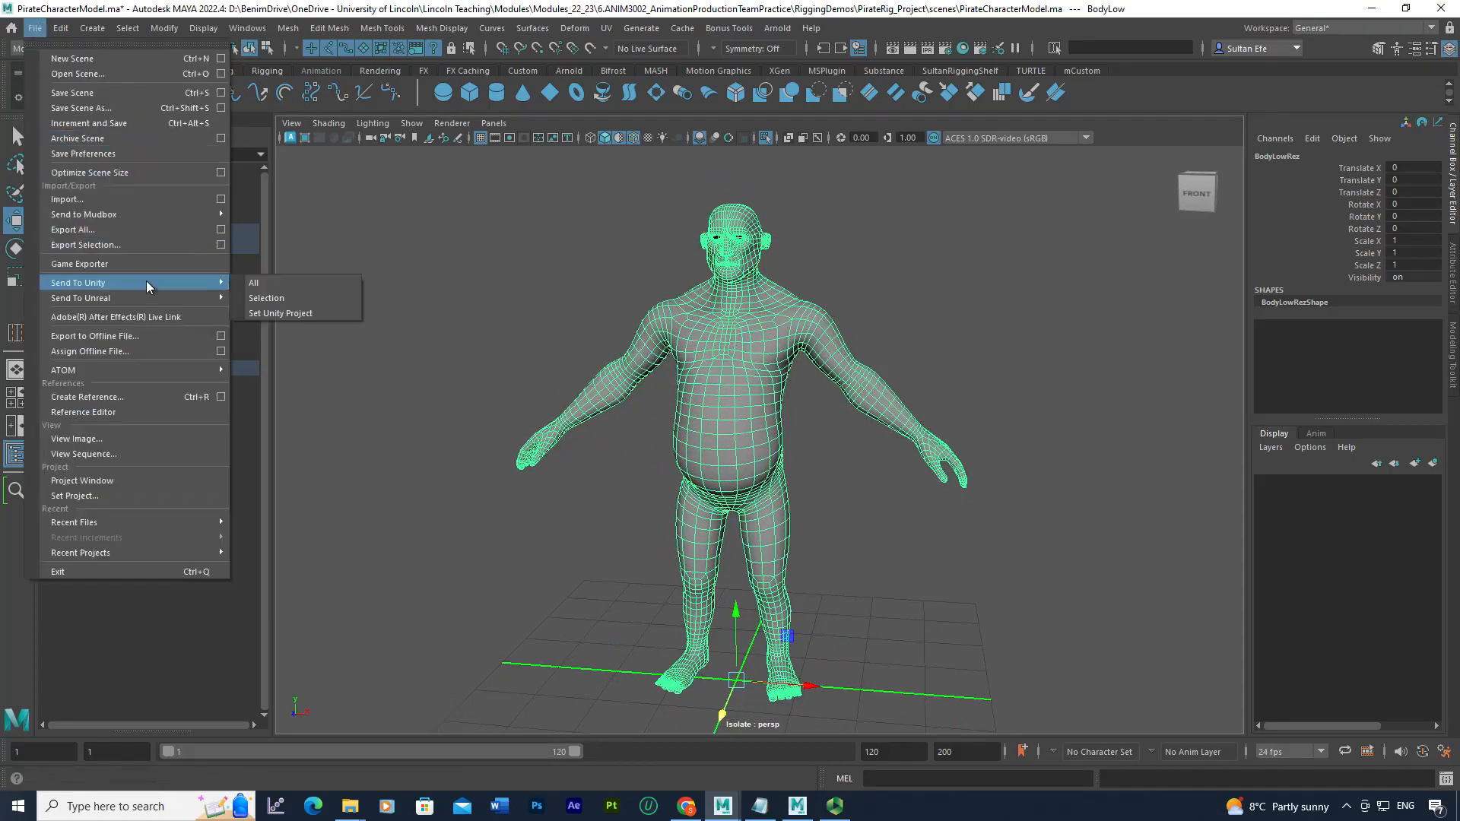
pyautogui.moveTo(149, 216)
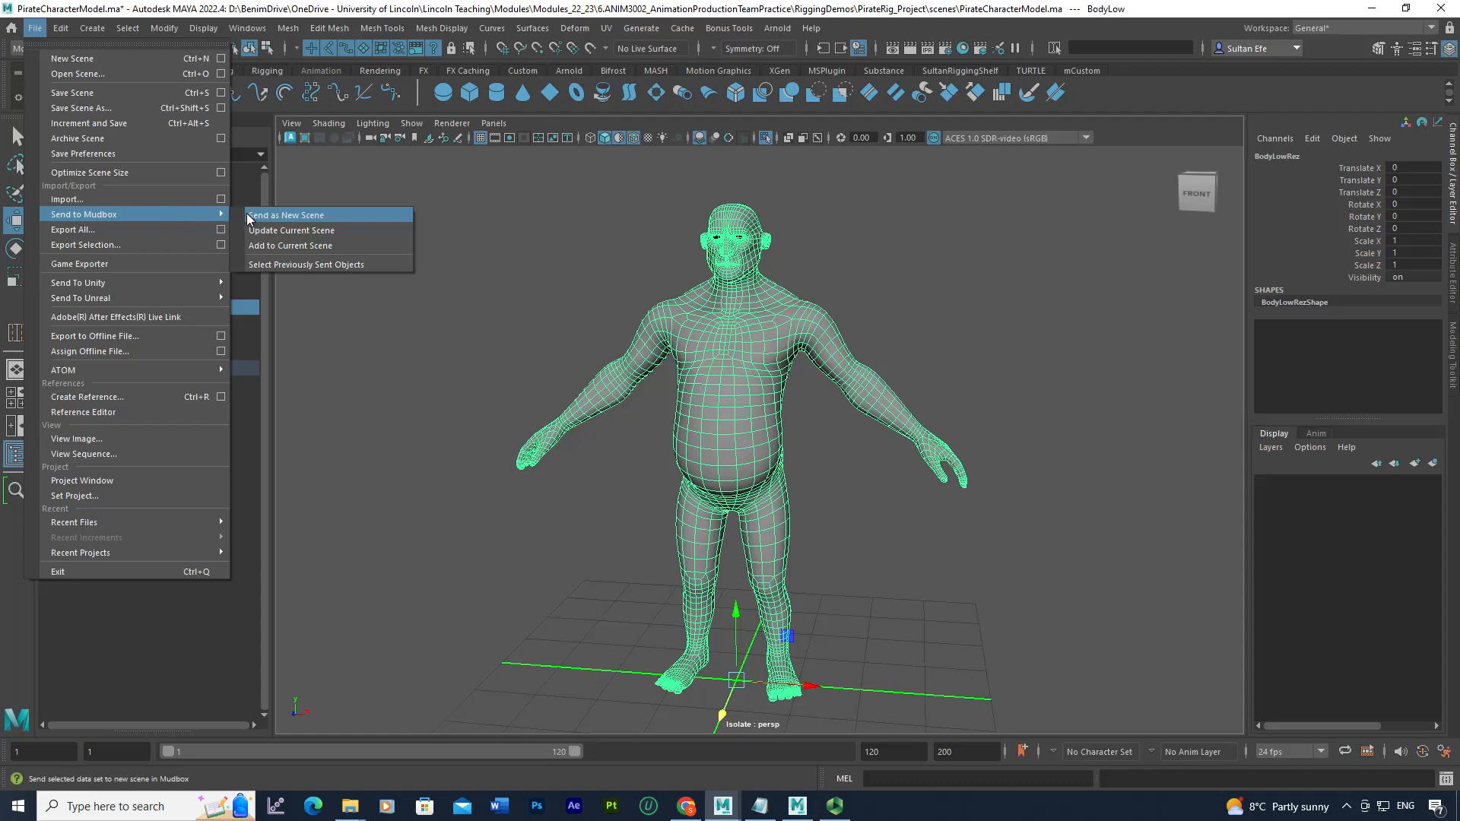
pyautogui.click(285, 216)
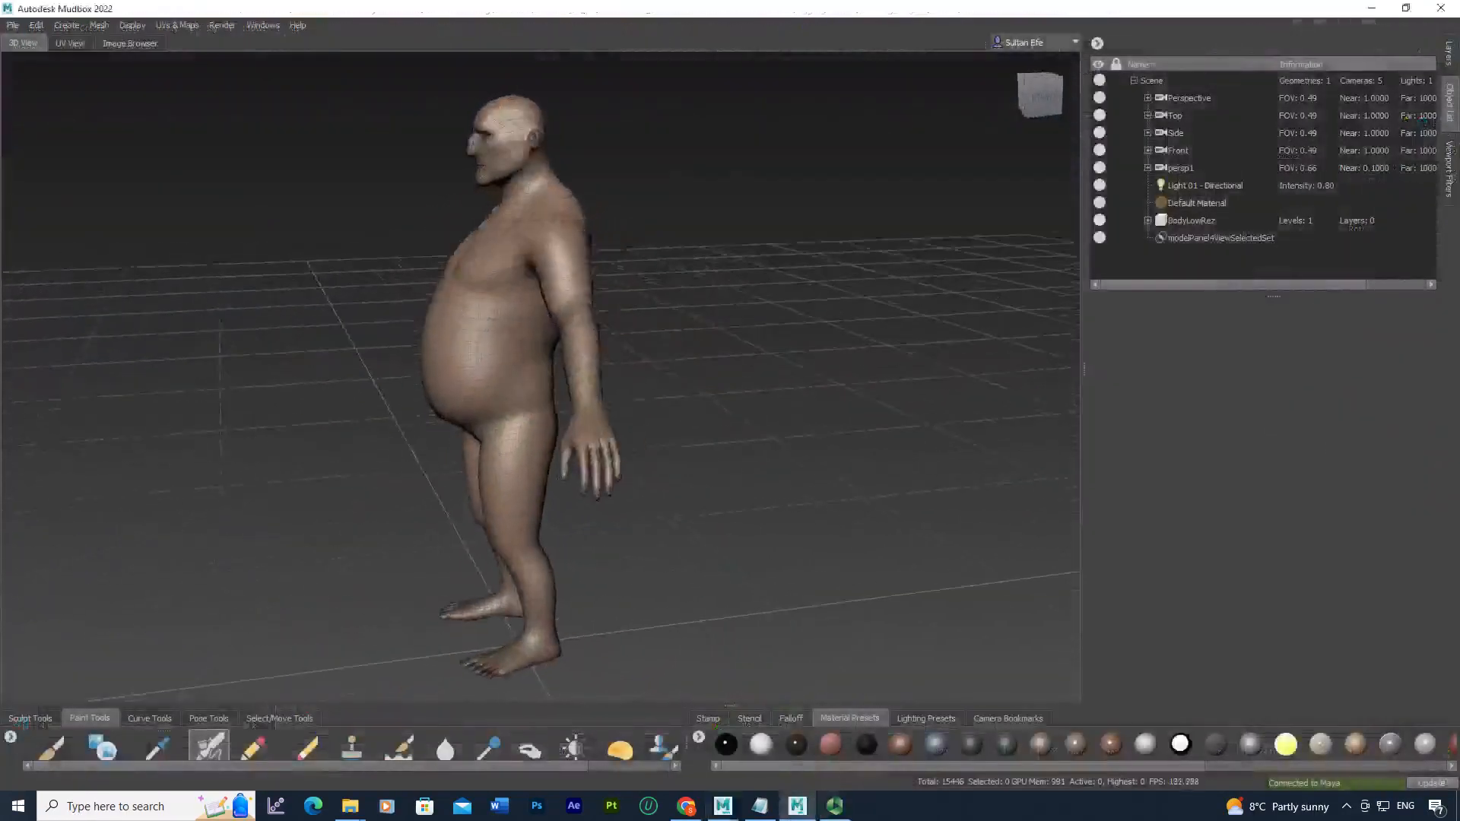
pyautogui.keyDown('alt'); pyautogui.moveTo(578, 348); pyautogui.dragTo(551, 323); pyautogui.keyUp('alt')
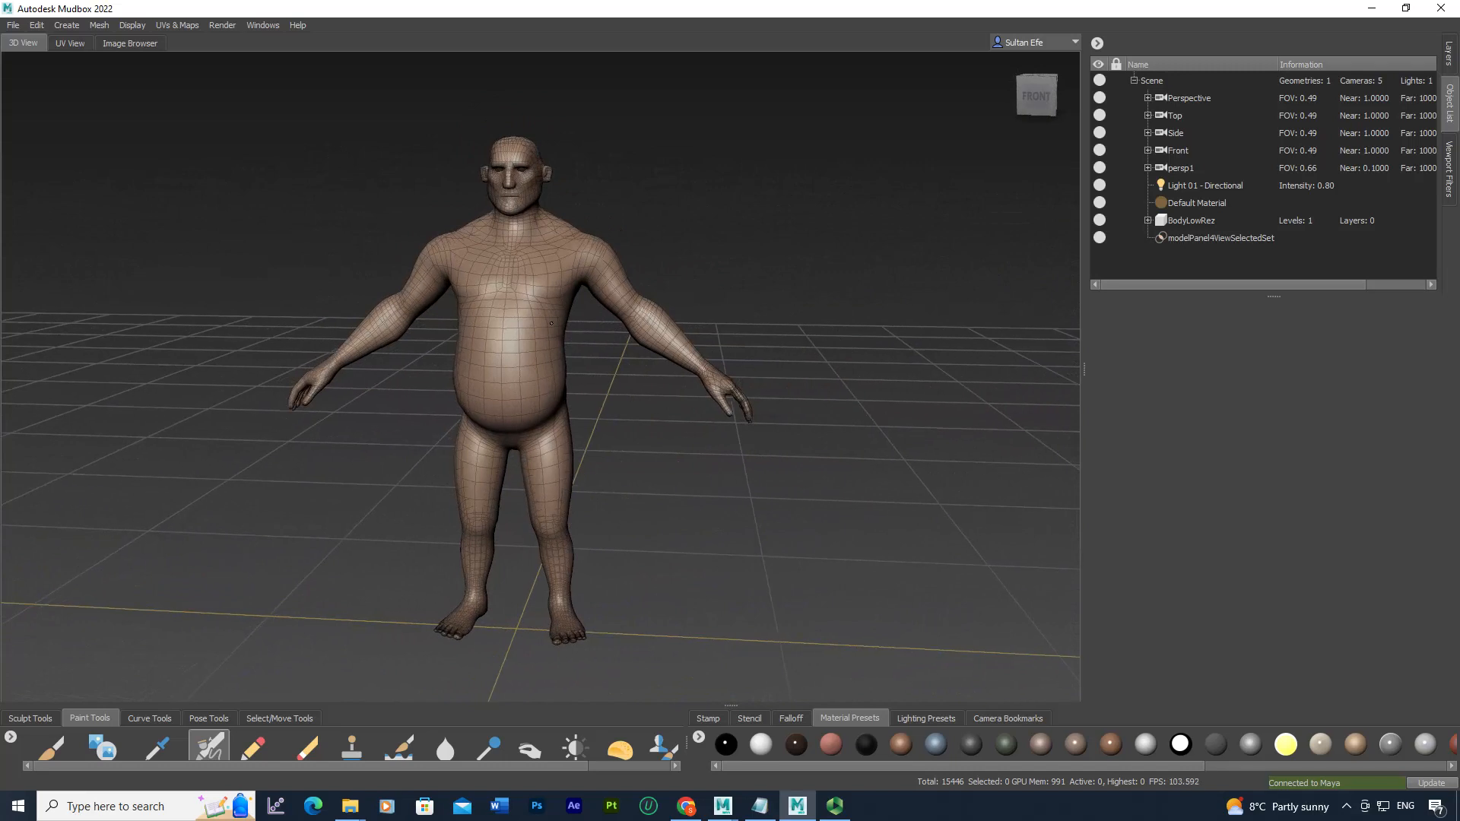
pyautogui.keyDown('alt'); pyautogui.moveTo(551, 323); pyautogui.dragTo(586, 339, button='middle'); pyautogui.keyUp('alt')
pyautogui.keyDown('alt'); pyautogui.moveTo(586, 338); pyautogui.dragTo(593, 351); pyautogui.keyUp('alt')
pyautogui.keyDown('alt'); pyautogui.moveTo(517, 334); pyautogui.dragTo(537, 330, button='right'); pyautogui.keyUp('alt')
pyautogui.keyDown('alt'); pyautogui.moveTo(536, 330); pyautogui.dragTo(557, 304, button='middle'); pyautogui.keyUp('alt')
pyautogui.keyDown('alt'); pyautogui.moveTo(523, 190); pyautogui.dragTo(520, 215, button='middle'); pyautogui.keyUp('alt')
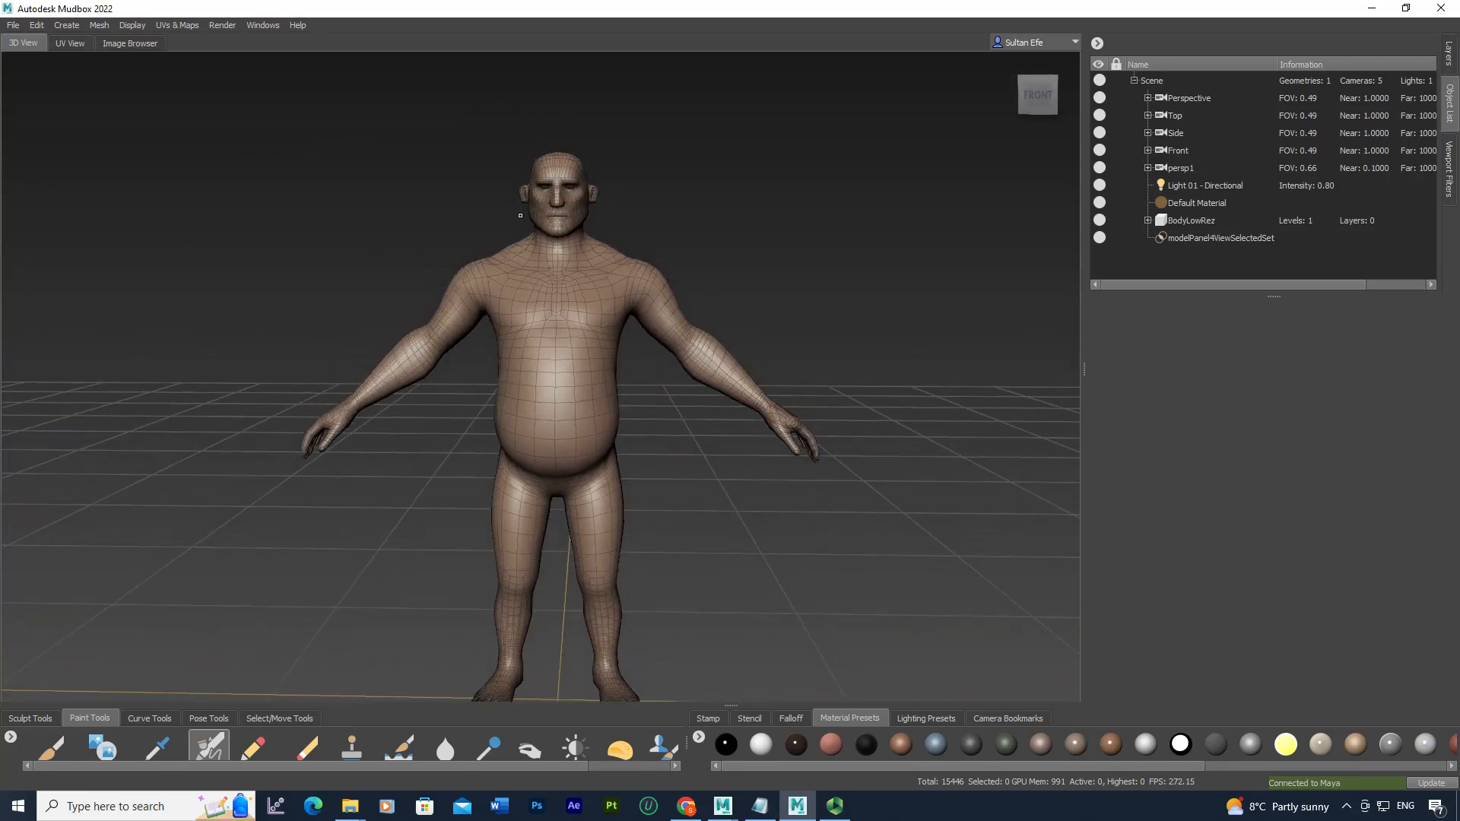
# - Select the body mesh and make it symmetrical with left/right (X) symmetry set to Mirror Right to Left
pyautogui.click(99, 25)
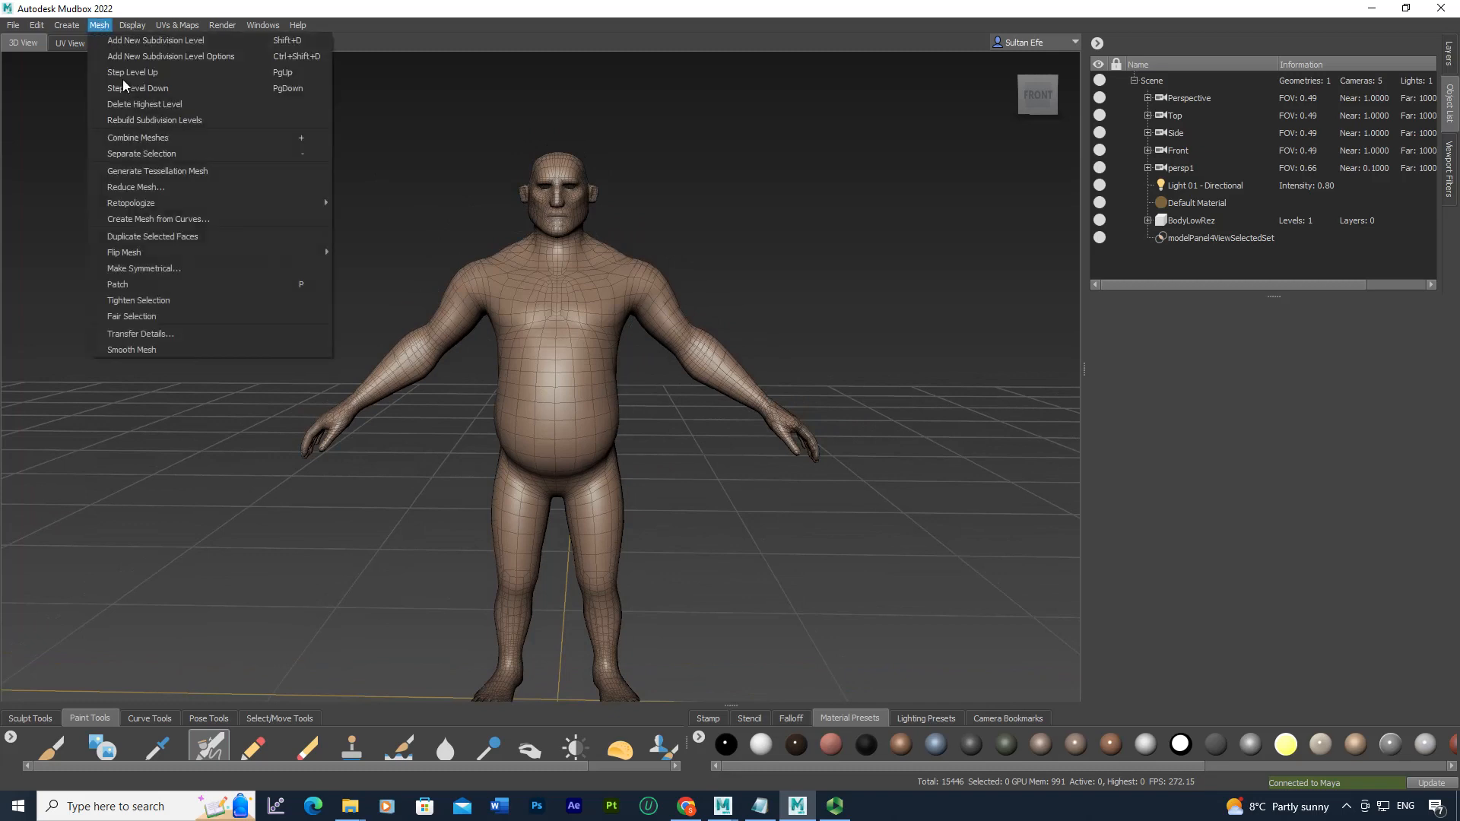
pyautogui.click(222, 270)
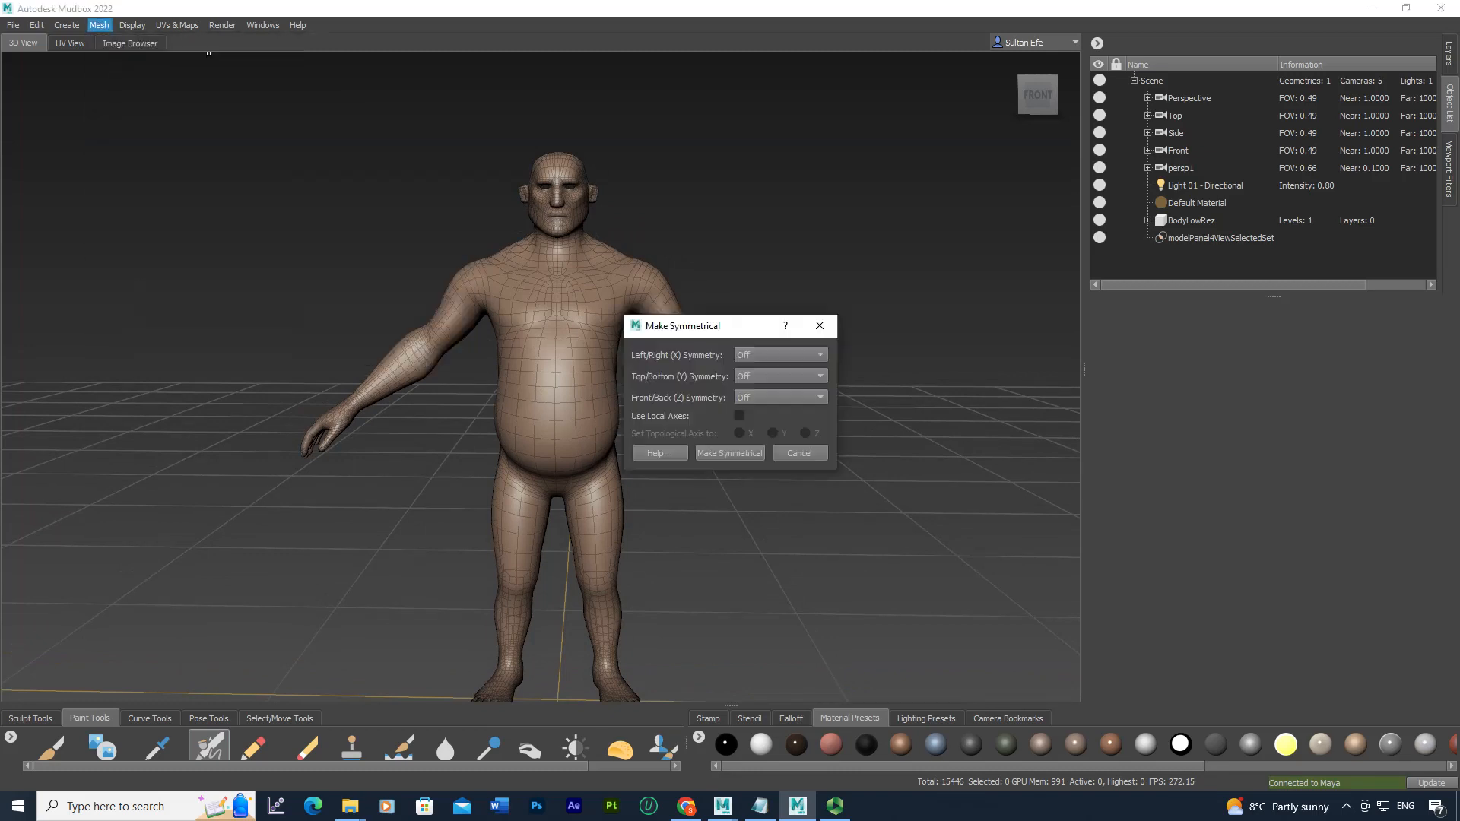
pyautogui.click(791, 355)
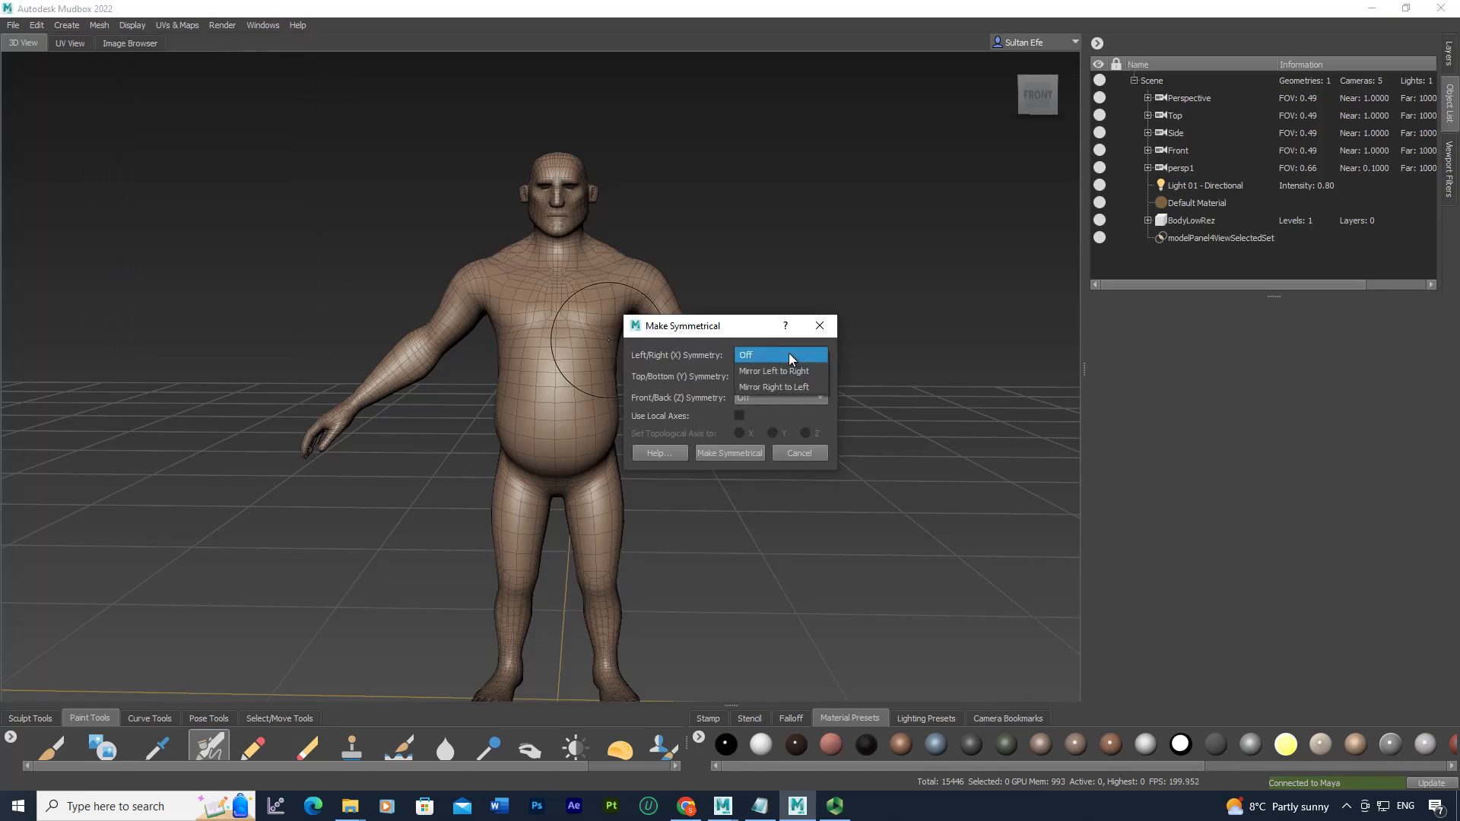
pyautogui.click(766, 387)
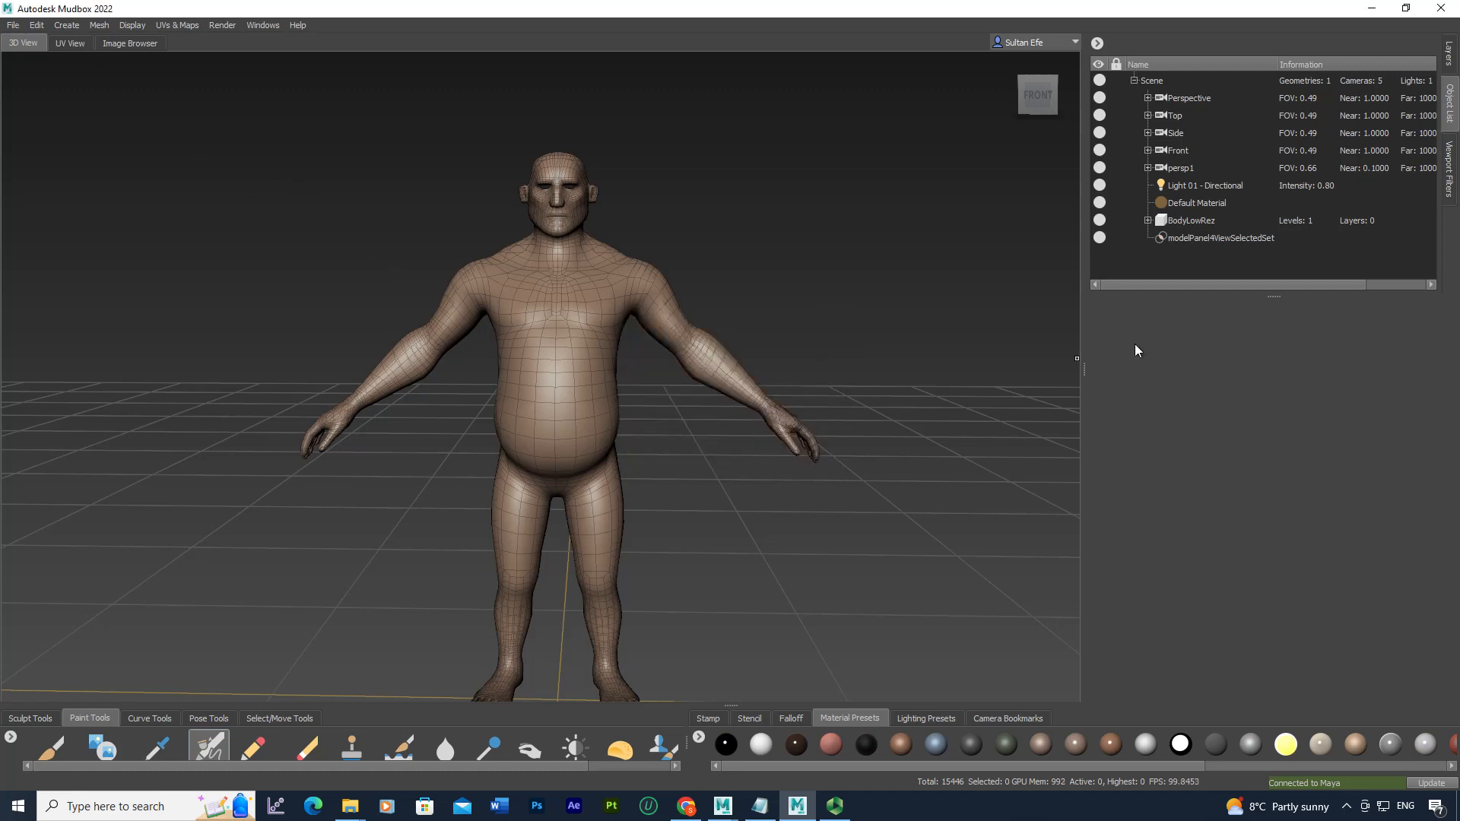
pyautogui.click(652, 285)
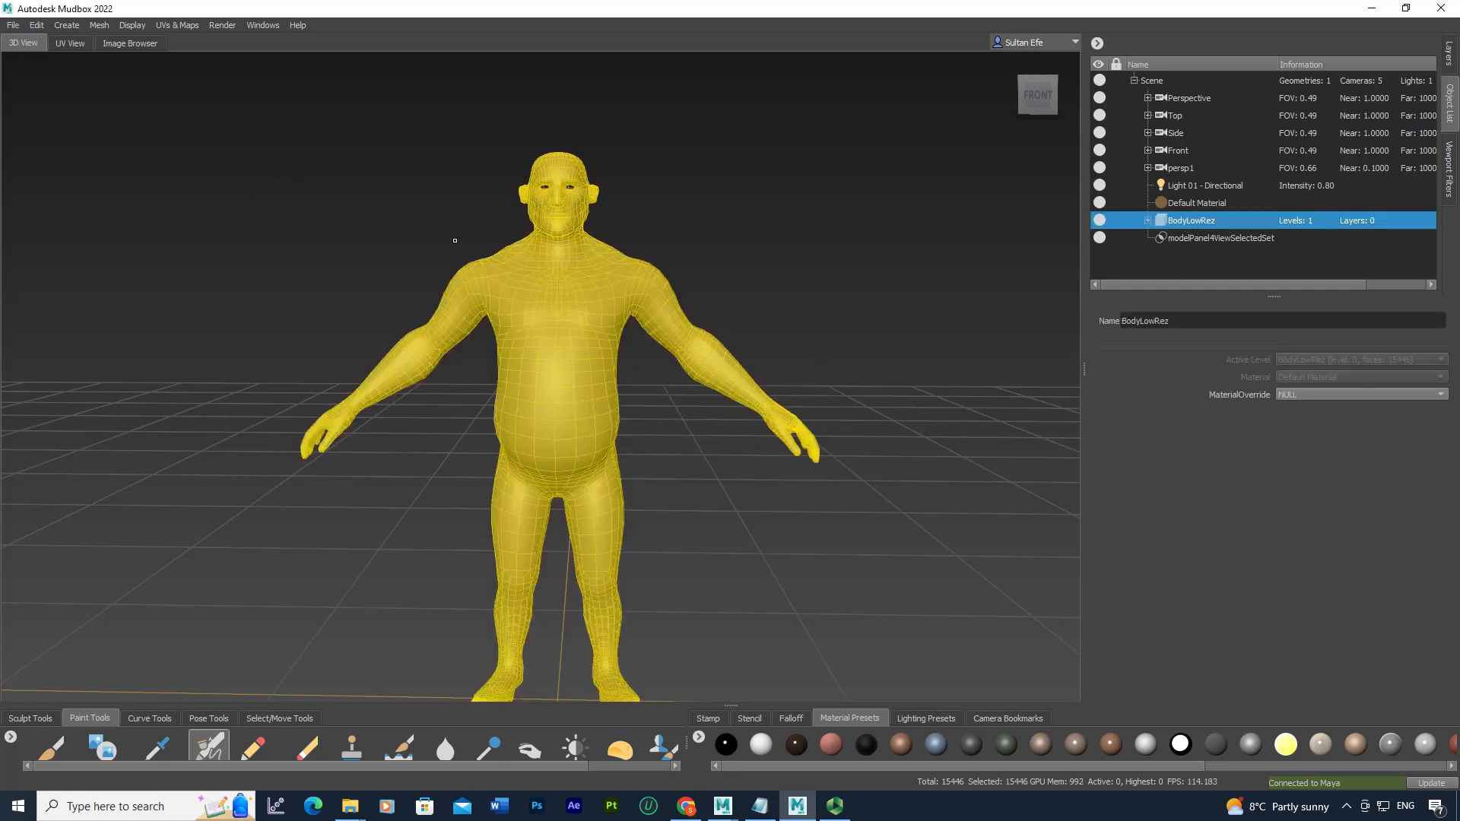
pyautogui.click(99, 25)
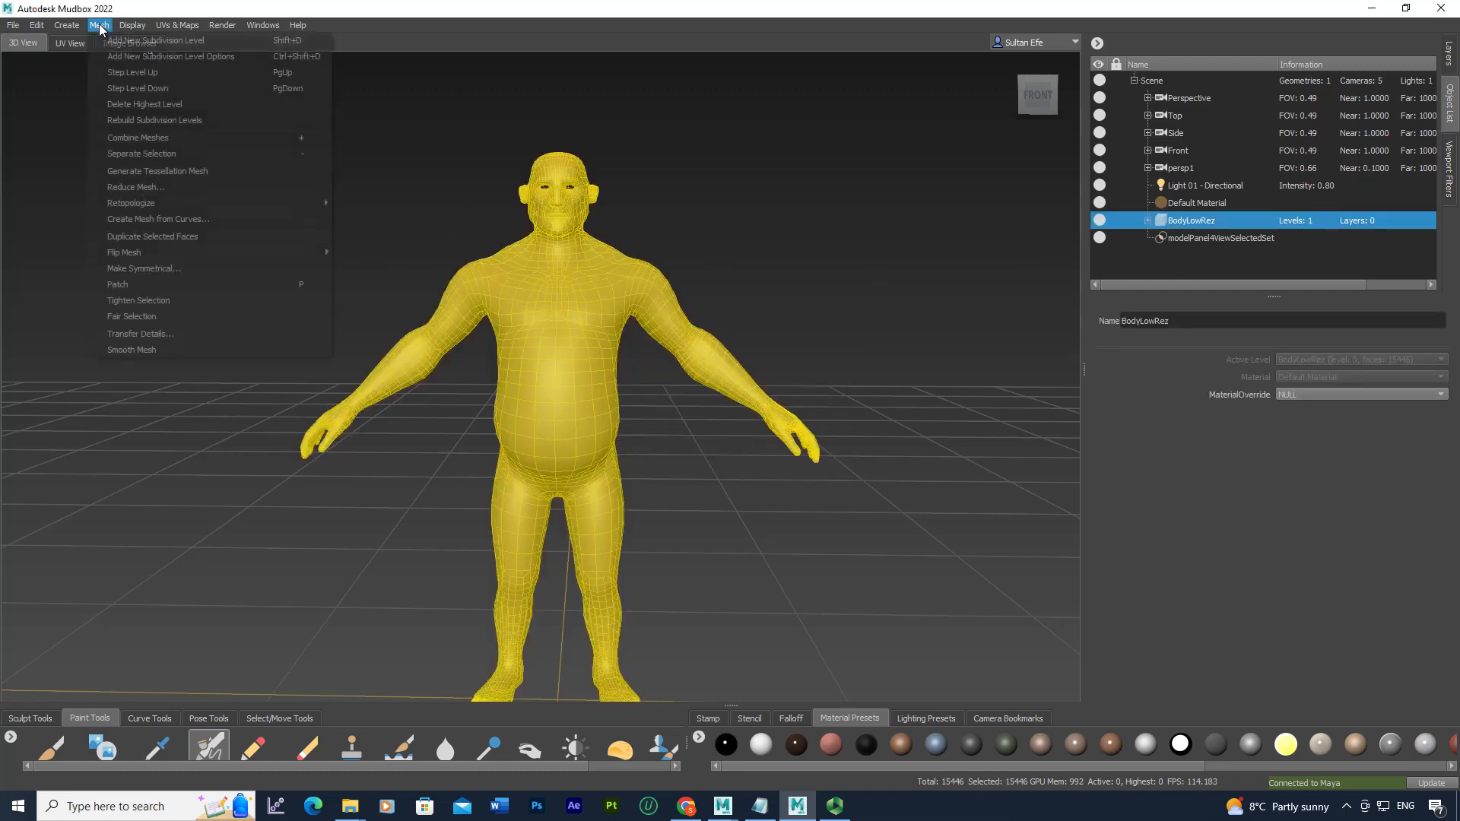
pyautogui.click(202, 274)
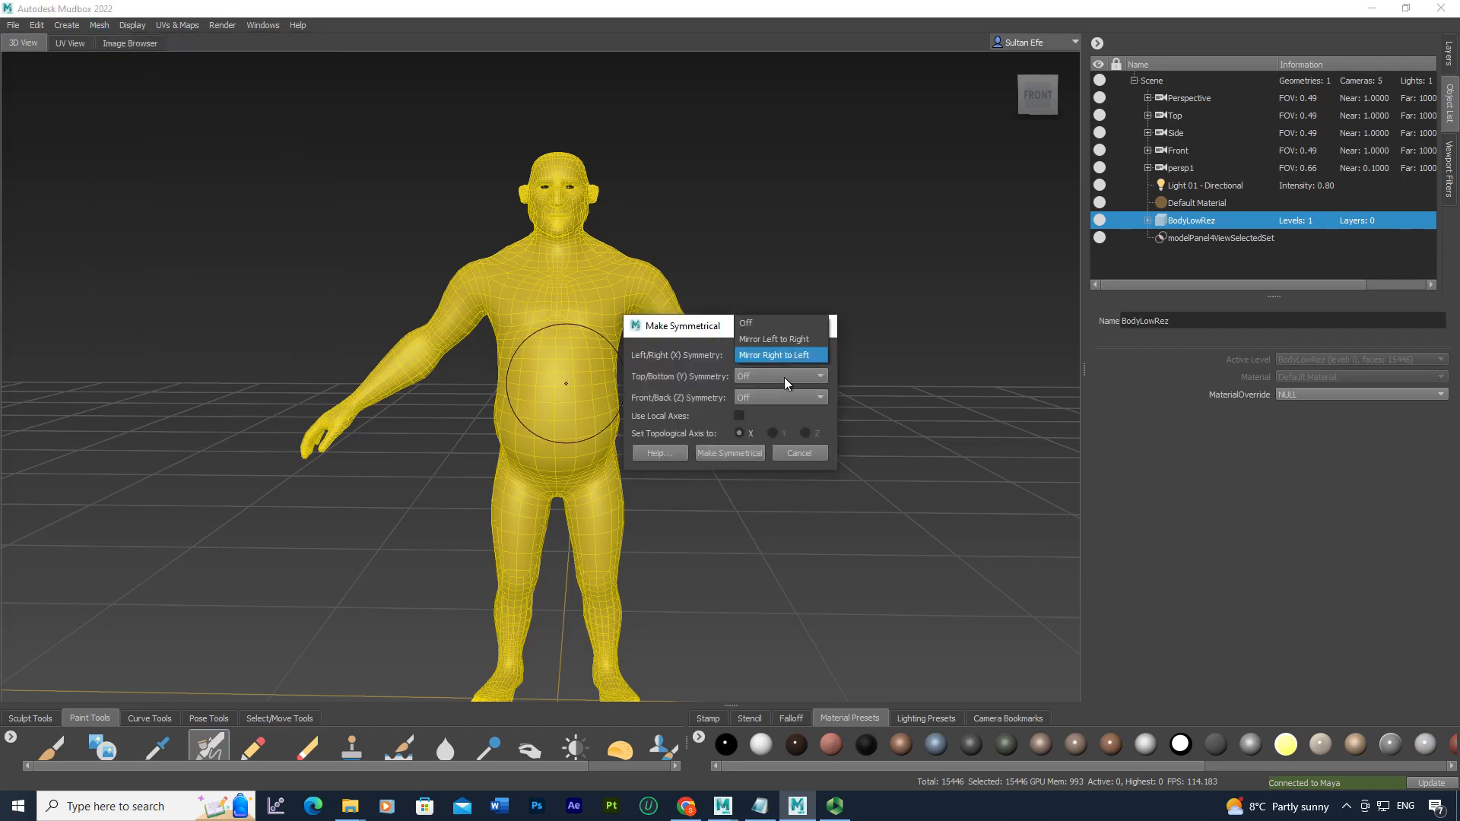
pyautogui.click(729, 453)
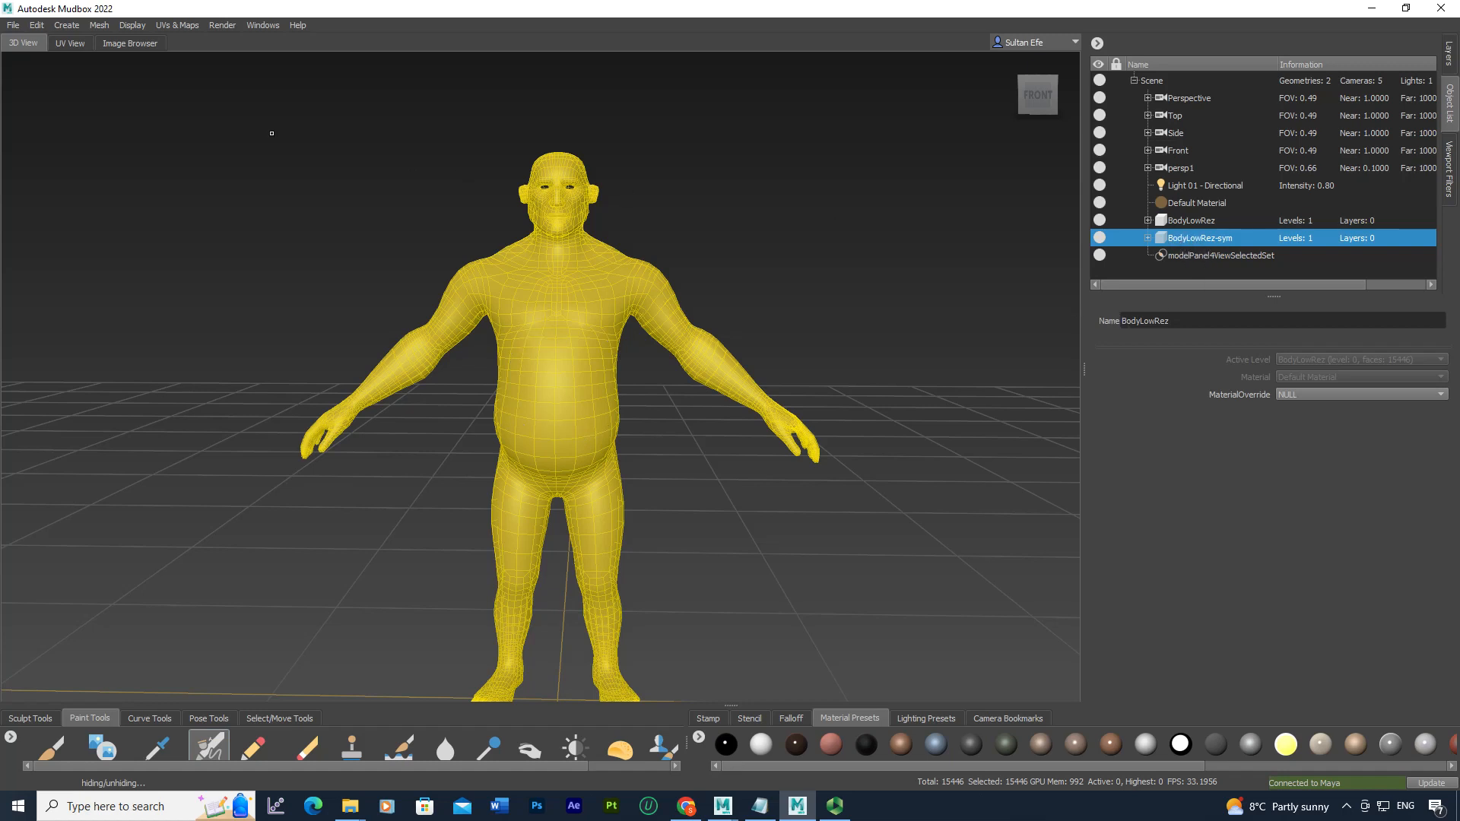
# - Look over the options for sending to Maya, switch back to Maya, and open the UV Editor for the body mesh
pyautogui.click(13, 25)
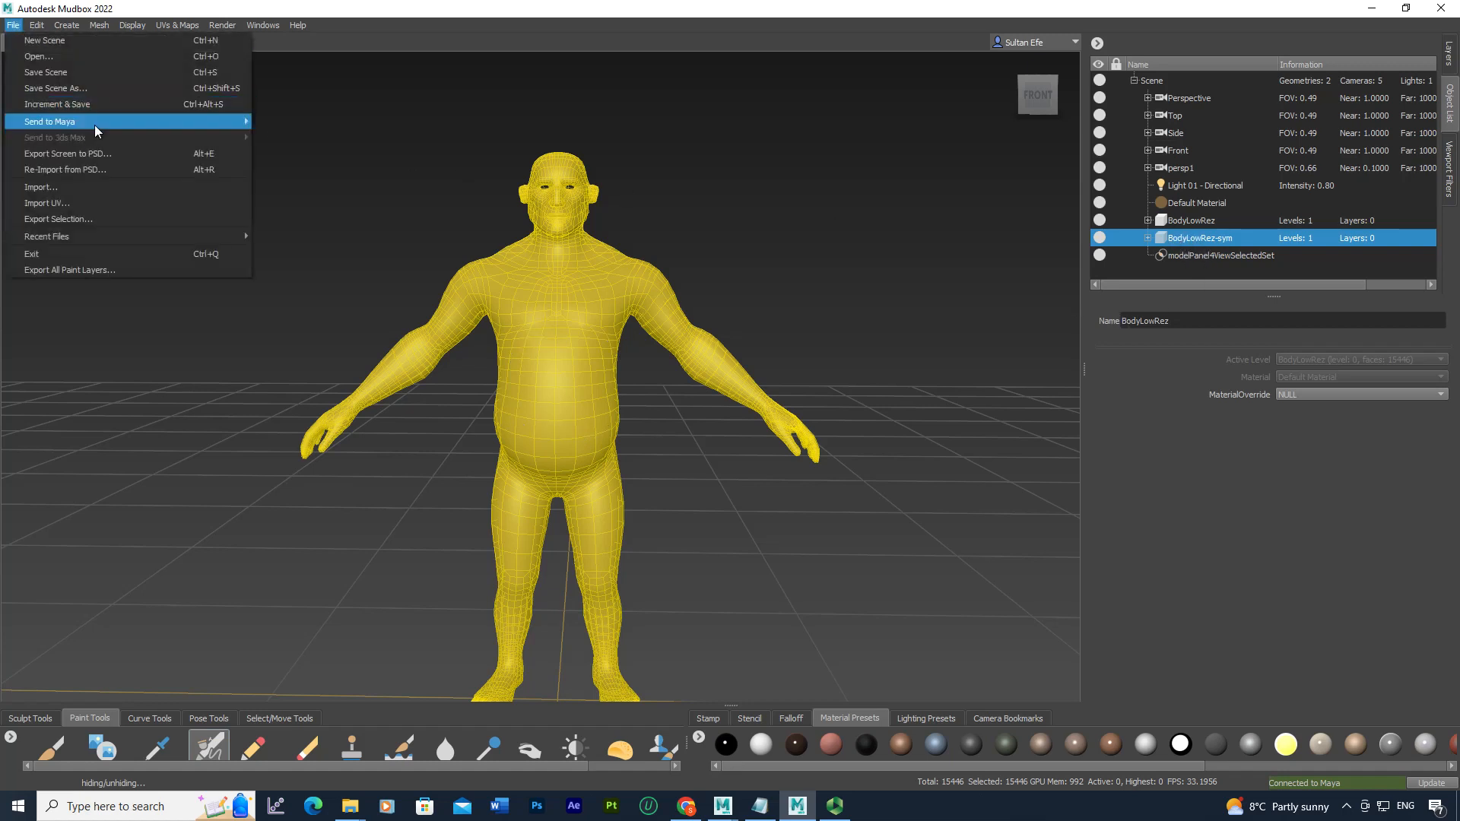
pyautogui.moveTo(124, 125)
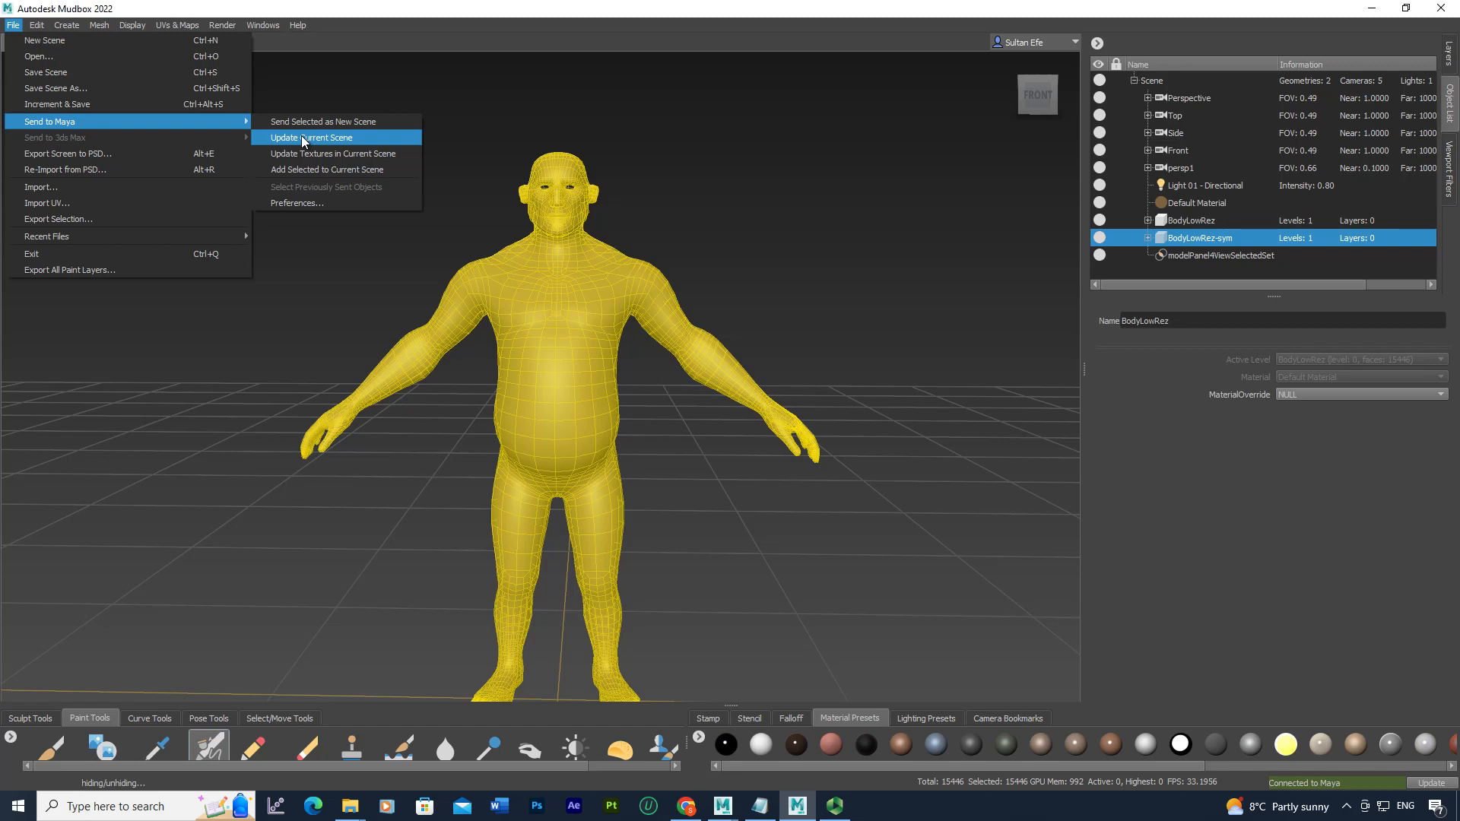
pyautogui.click(724, 806)
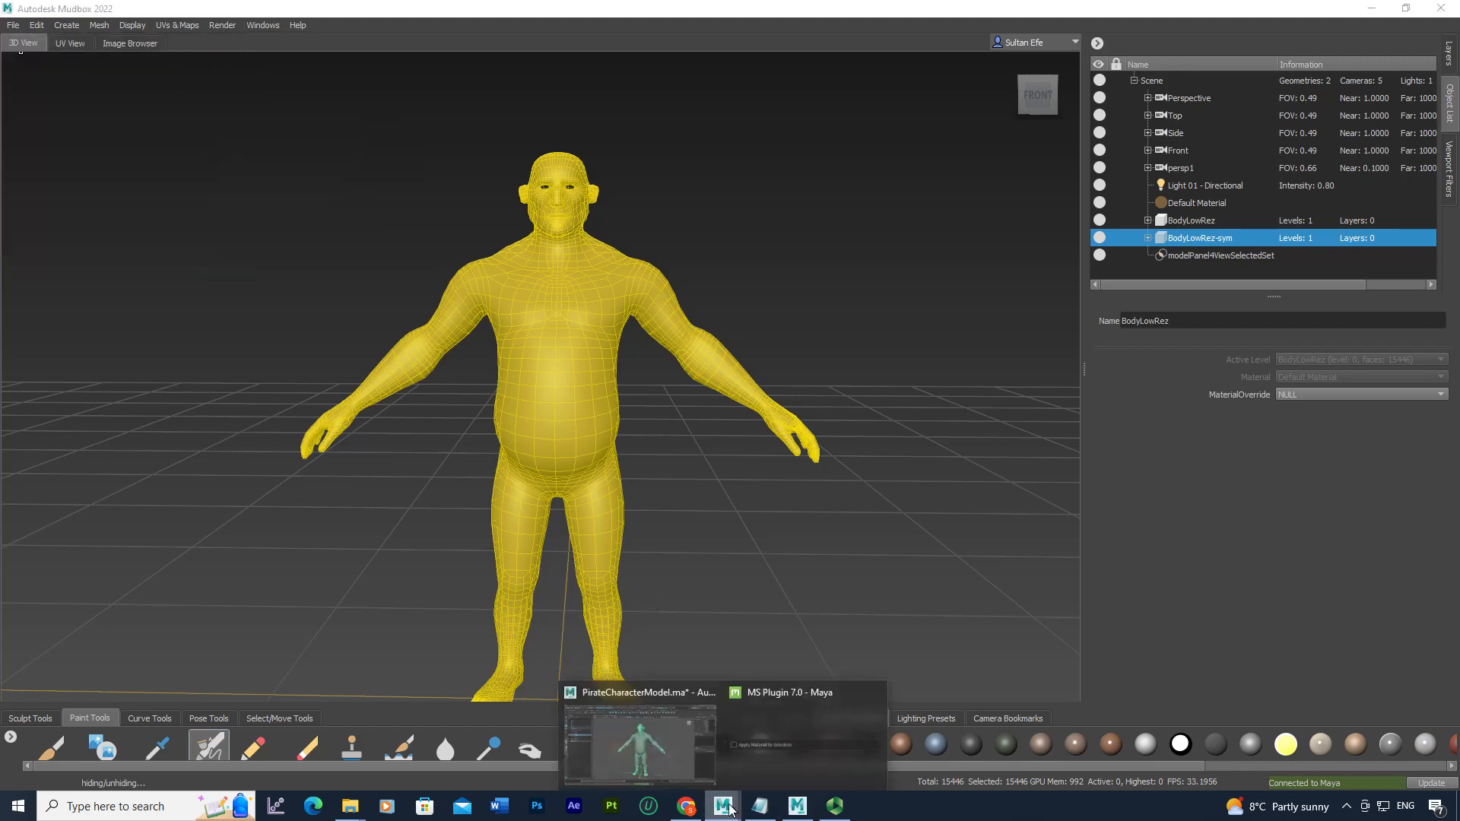
pyautogui.click(648, 742)
pyautogui.click(605, 29)
pyautogui.click(621, 62)
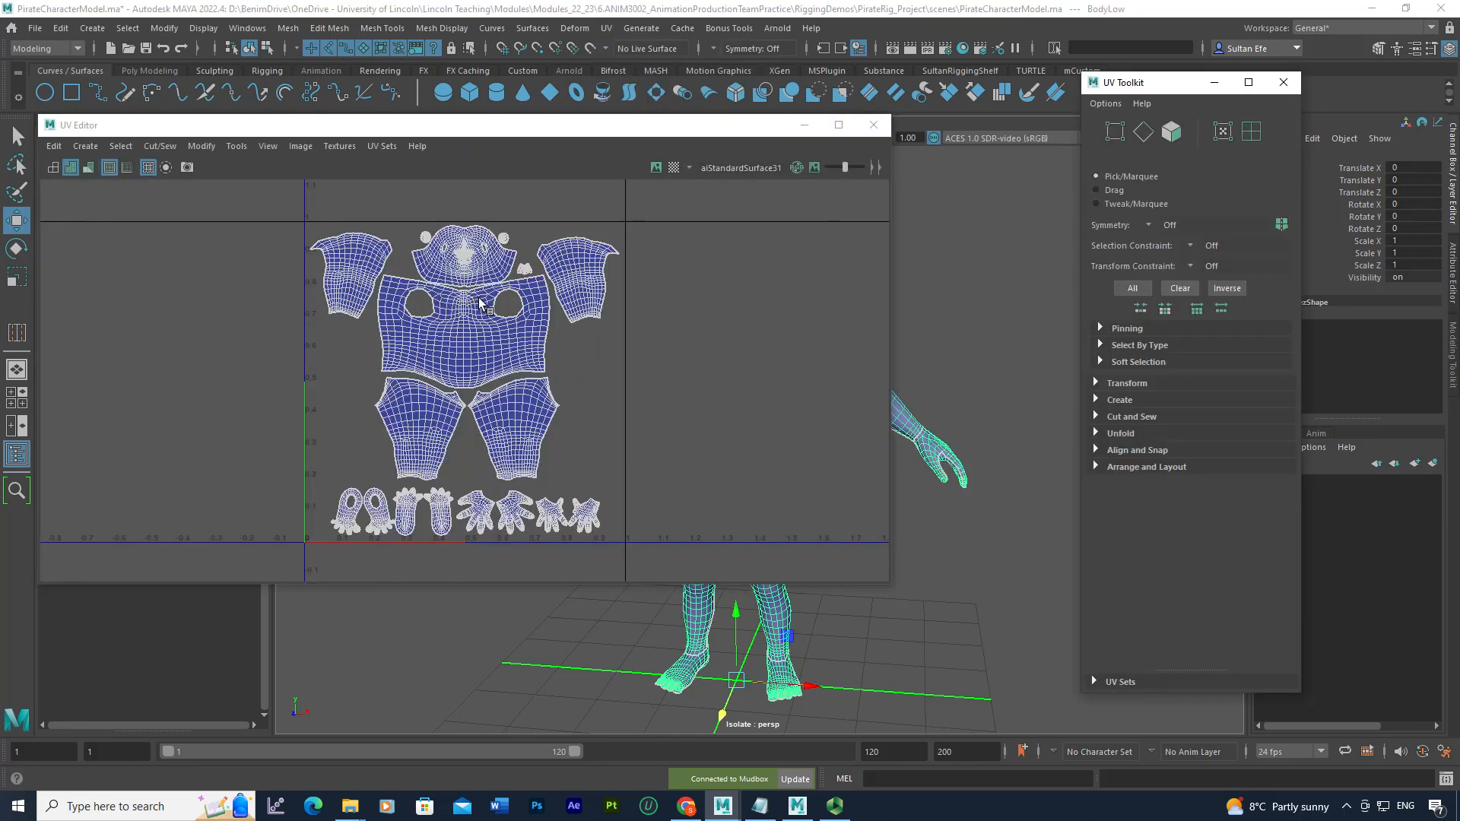
# - Look over the UV Sets options for the body mesh and close the UV Editor
pyautogui.click(382, 146)
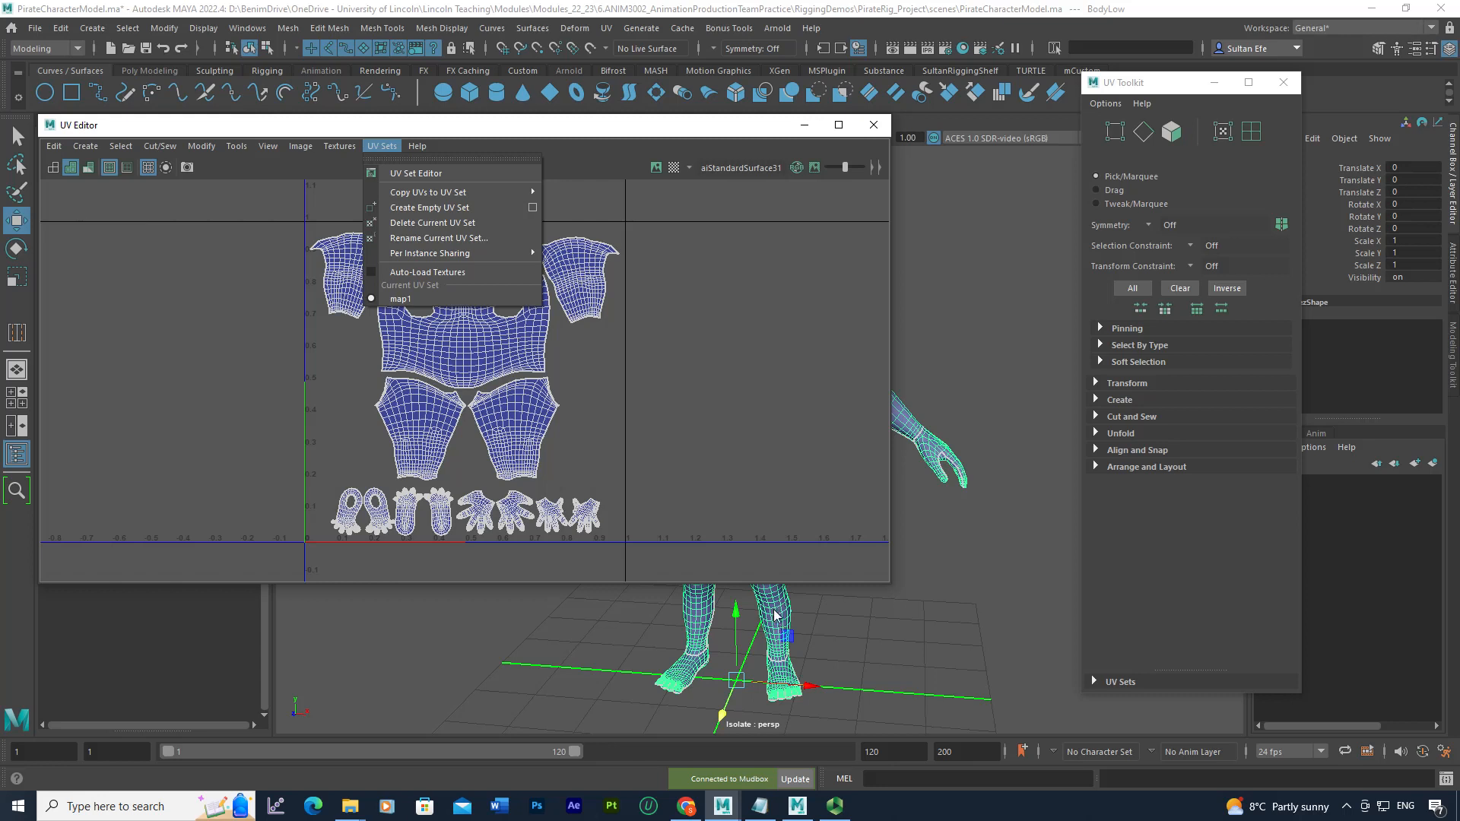
pyautogui.click(875, 126)
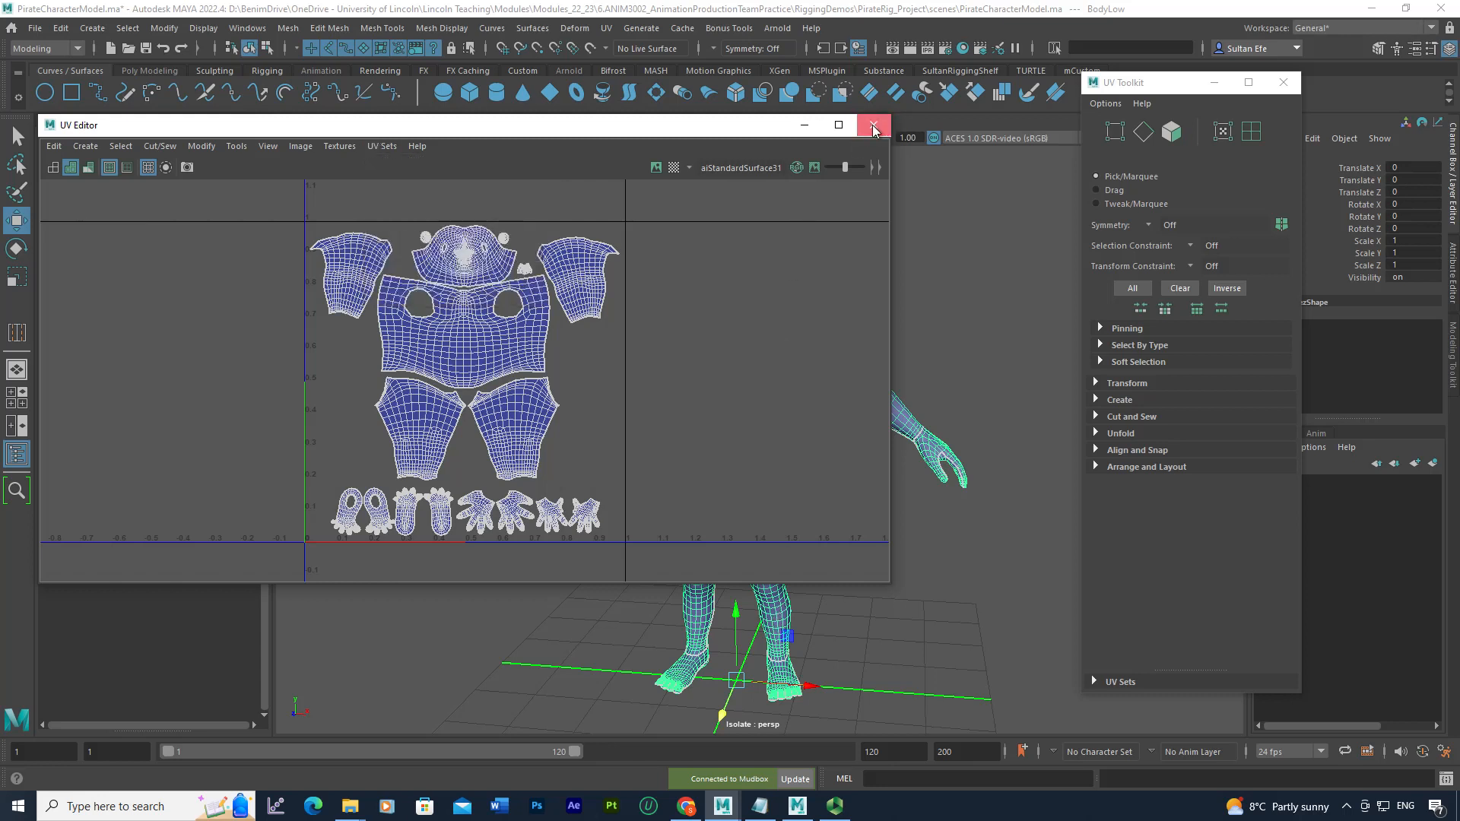
pyautogui.click(874, 126)
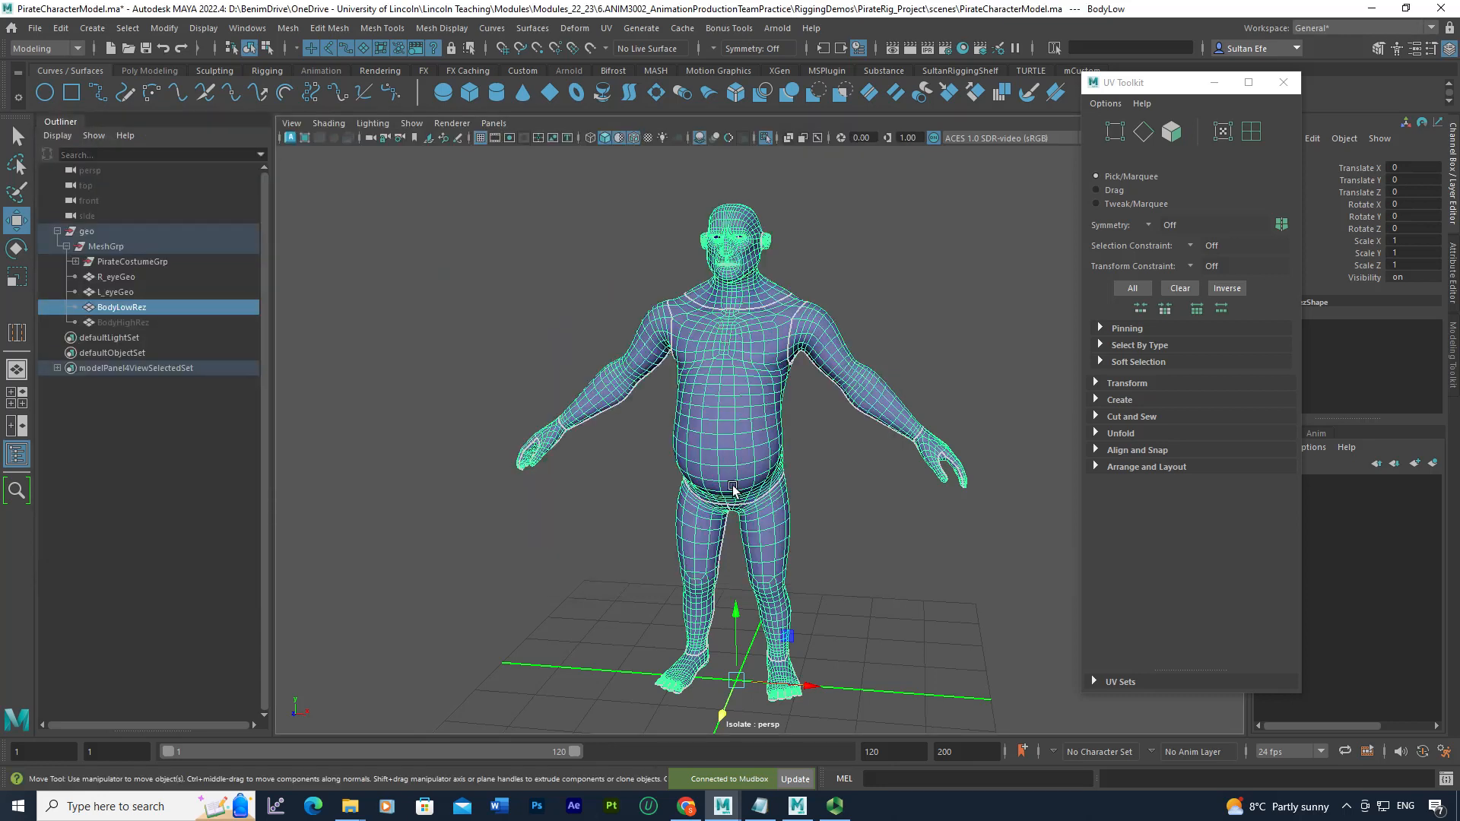
# - Duplicate the BodyLowRez mesh and move the copy beside the original, to about -155 in Translate X
pyautogui.scroll(-3, 732, 479)
pyautogui.scroll(2, 735, 433)
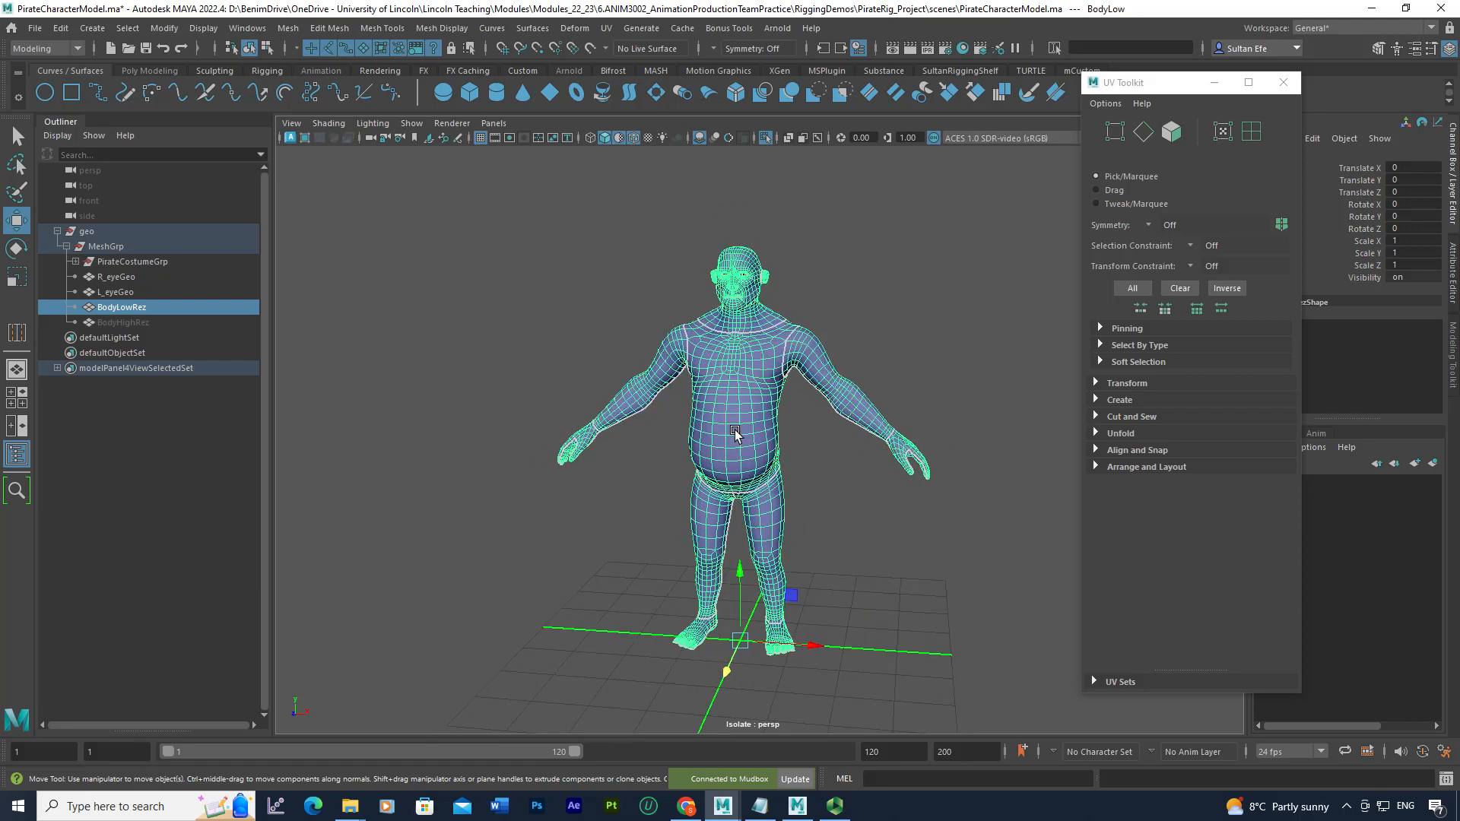
pyautogui.hotkey('ctrl', 'd')
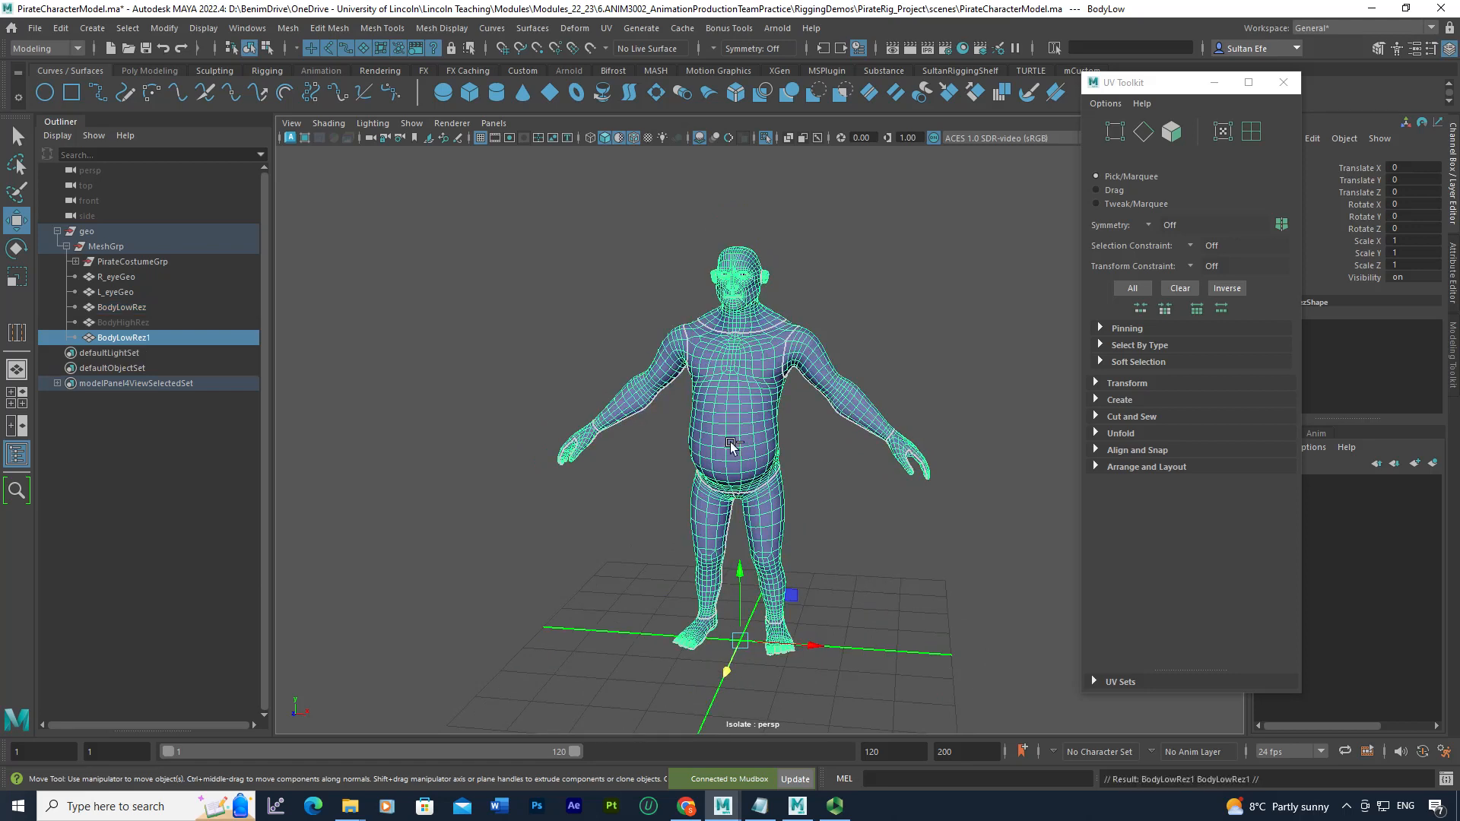
pyautogui.moveTo(783, 644); pyautogui.dragTo(484, 606)
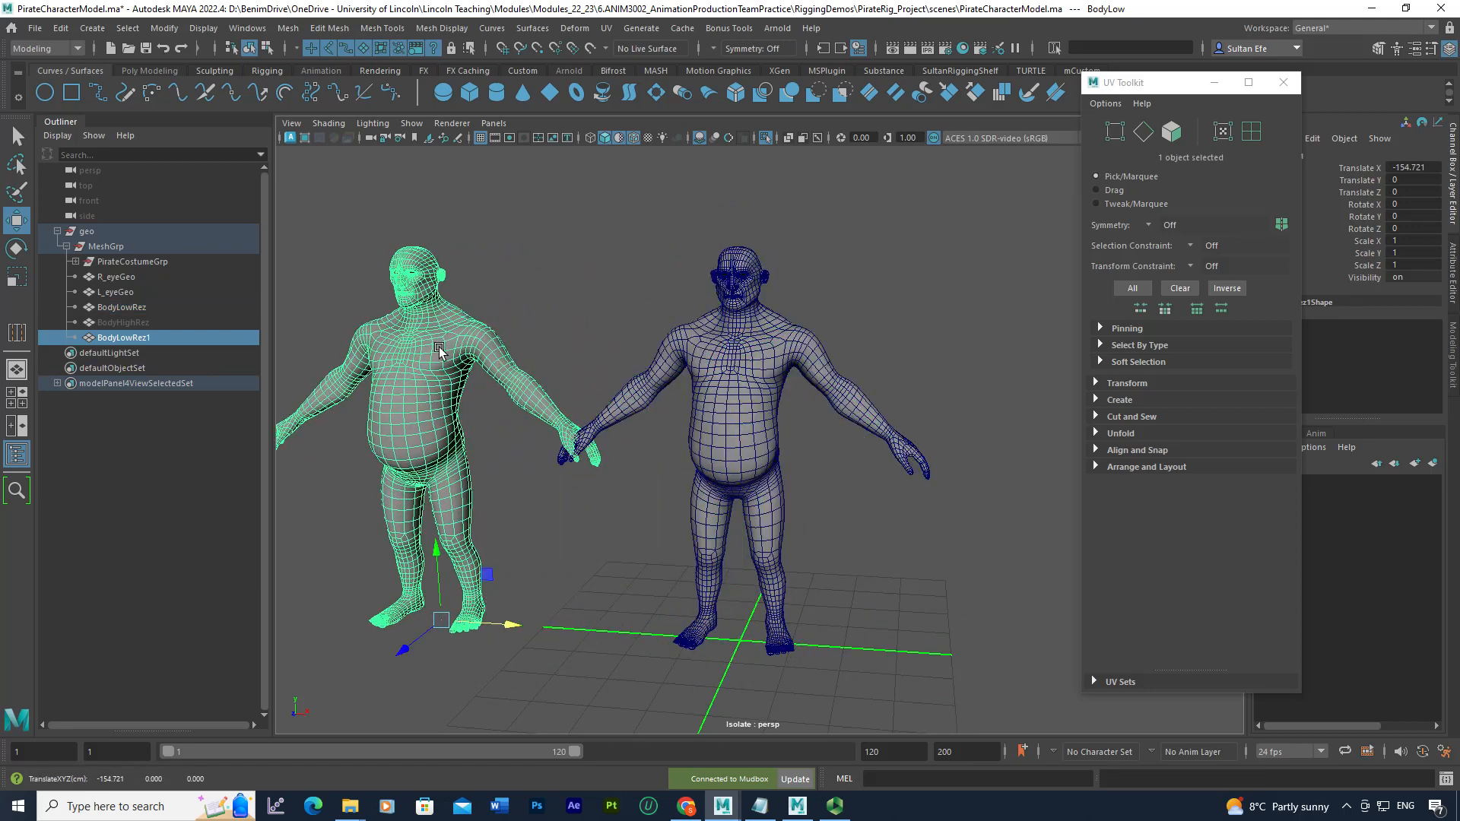
# - With the body copy and the original both selected, review the Transfer Attributes options and close the dialog without transferring
pyautogui.keyDown('shift'); pyautogui.click(691, 367); pyautogui.keyUp('shift')
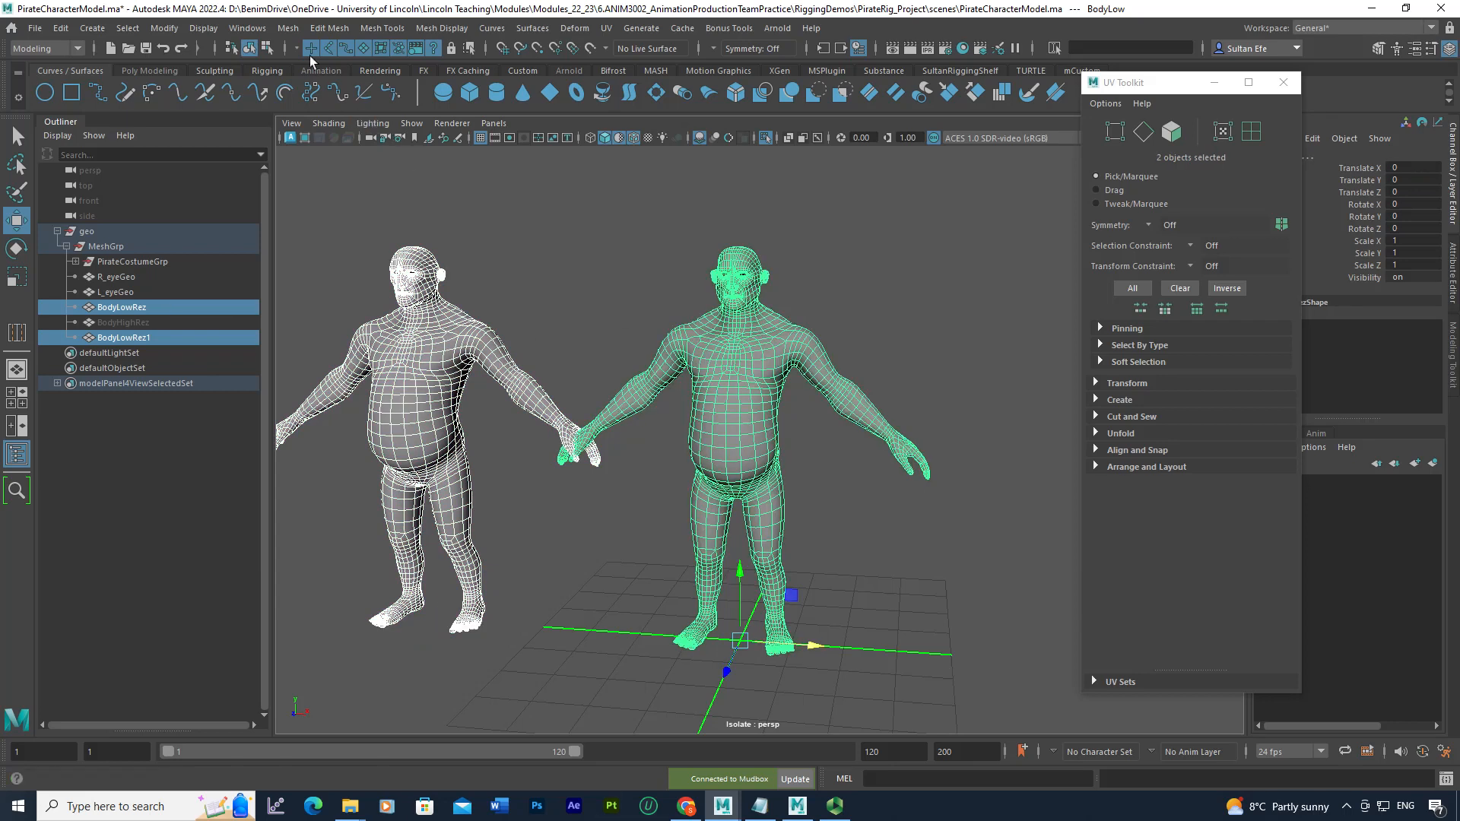
pyautogui.click(287, 28)
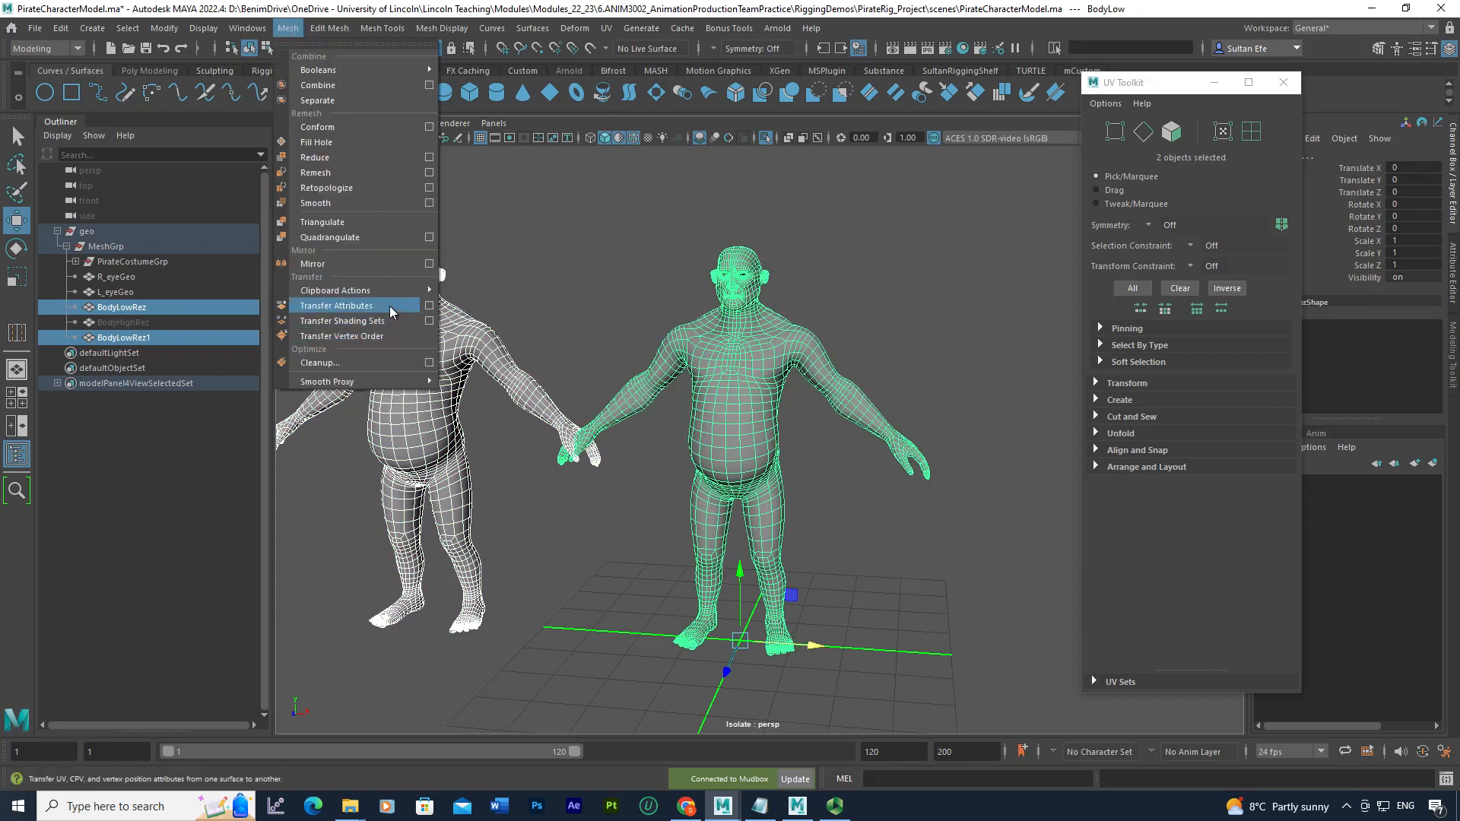
pyautogui.click(428, 304)
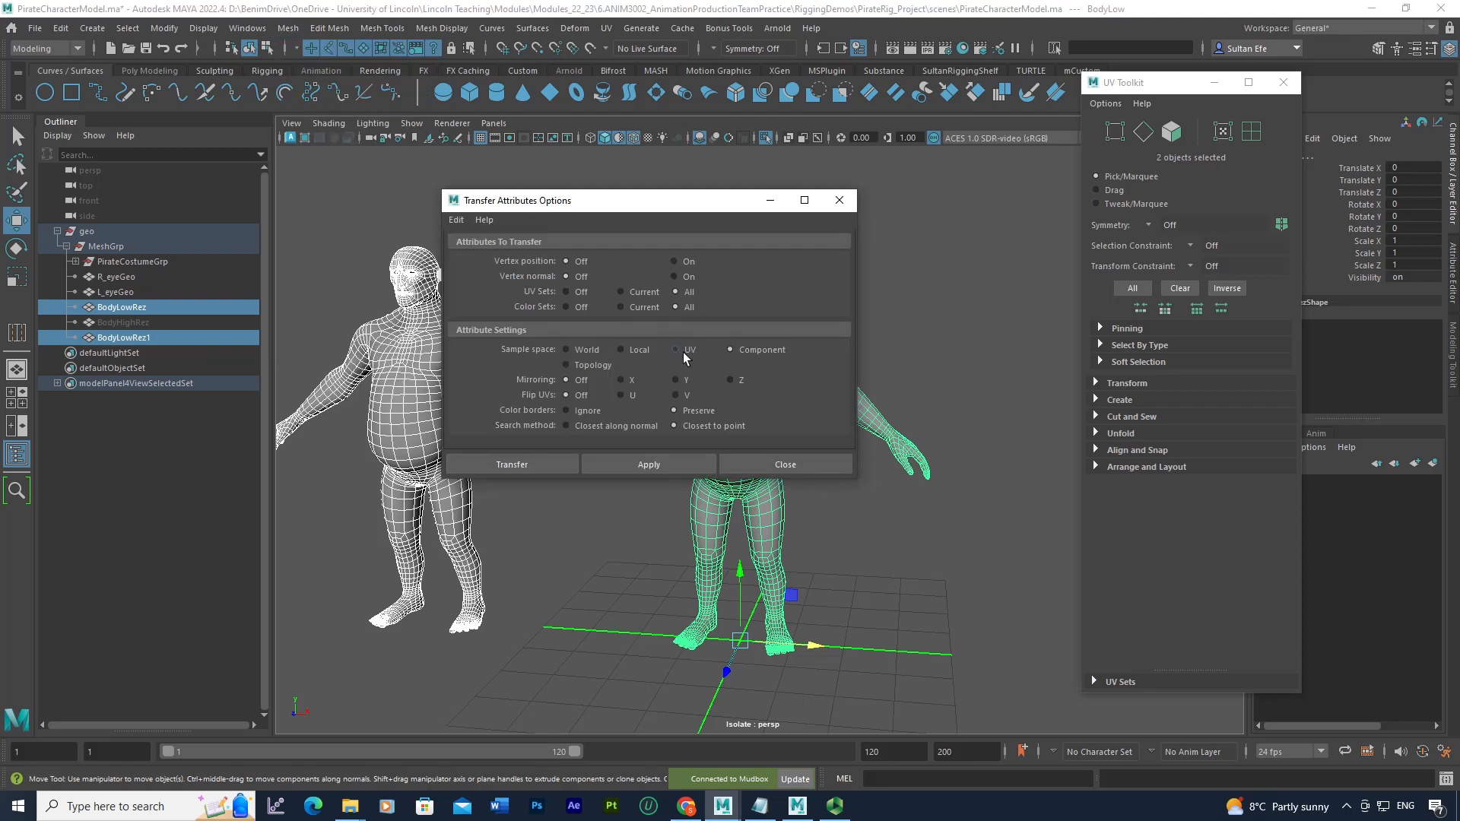
pyautogui.click(839, 200)
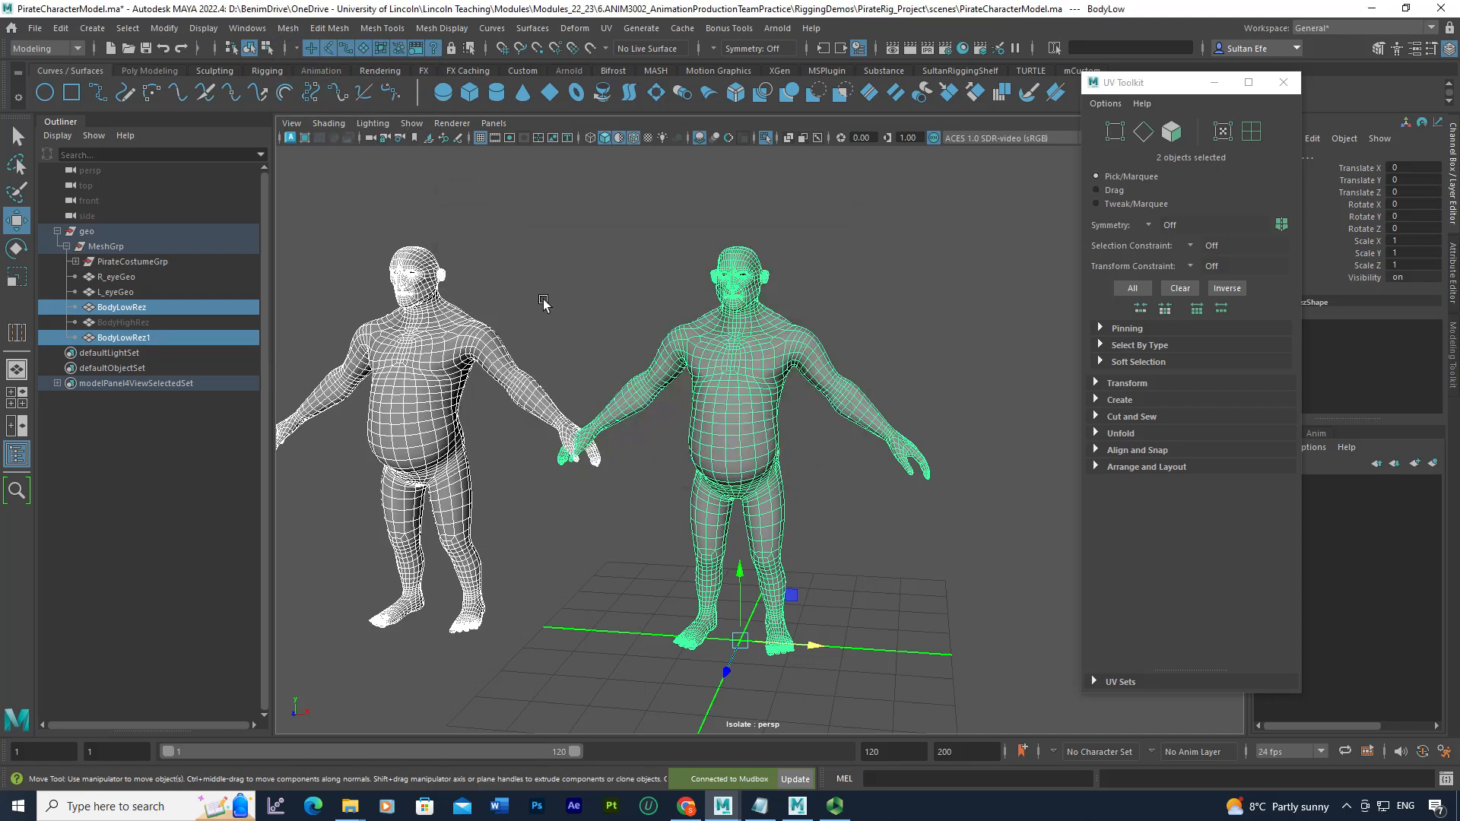
# - Delete the duplicated body mesh
pyautogui.click(543, 302)
pyautogui.click(440, 326)
pyautogui.press('Delete')
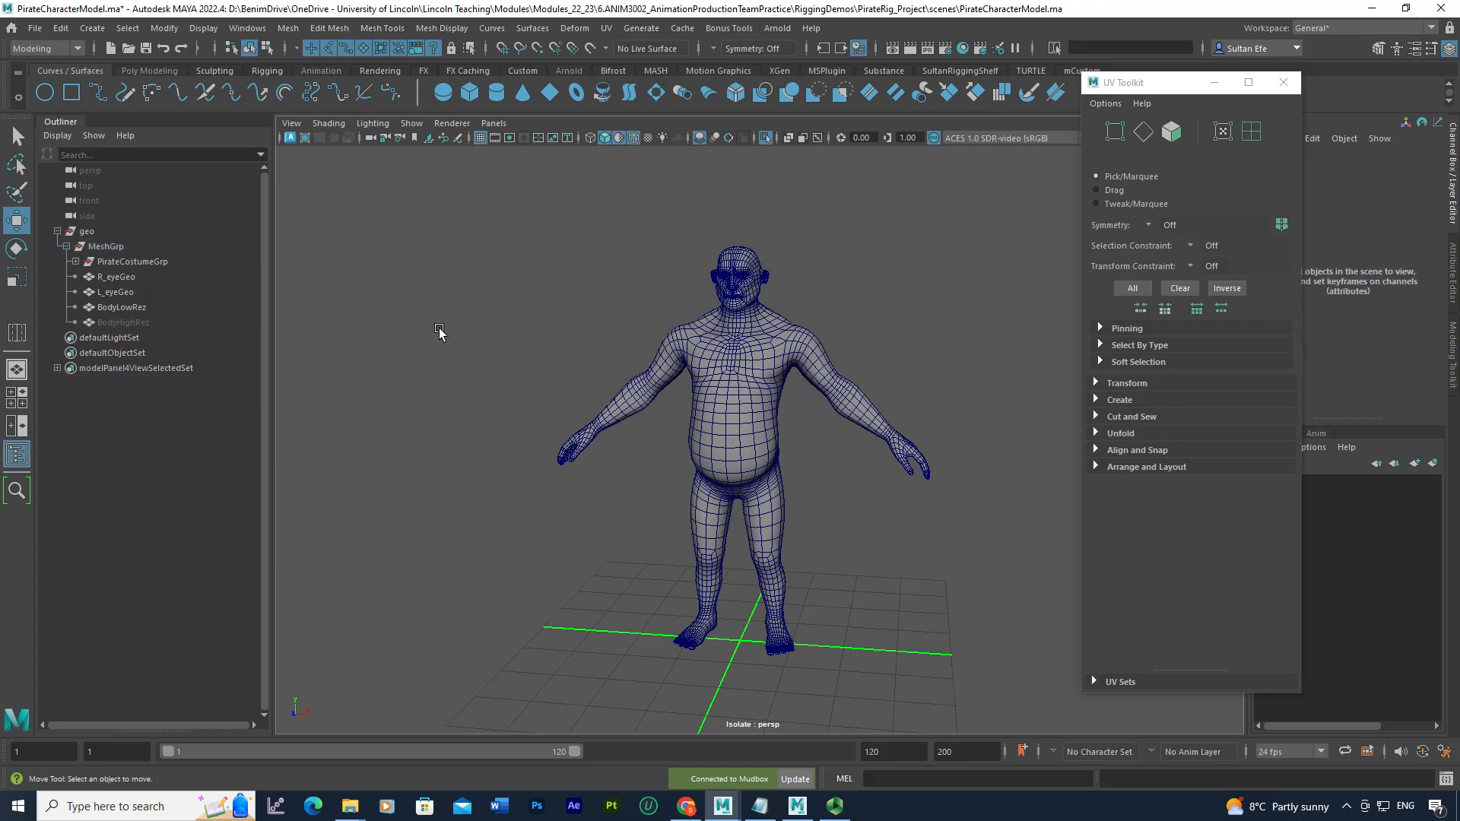
# - Reselect the BodyLowRez mesh, close the UV Toolkit and show the mCustom shelf
pyautogui.click(745, 369)
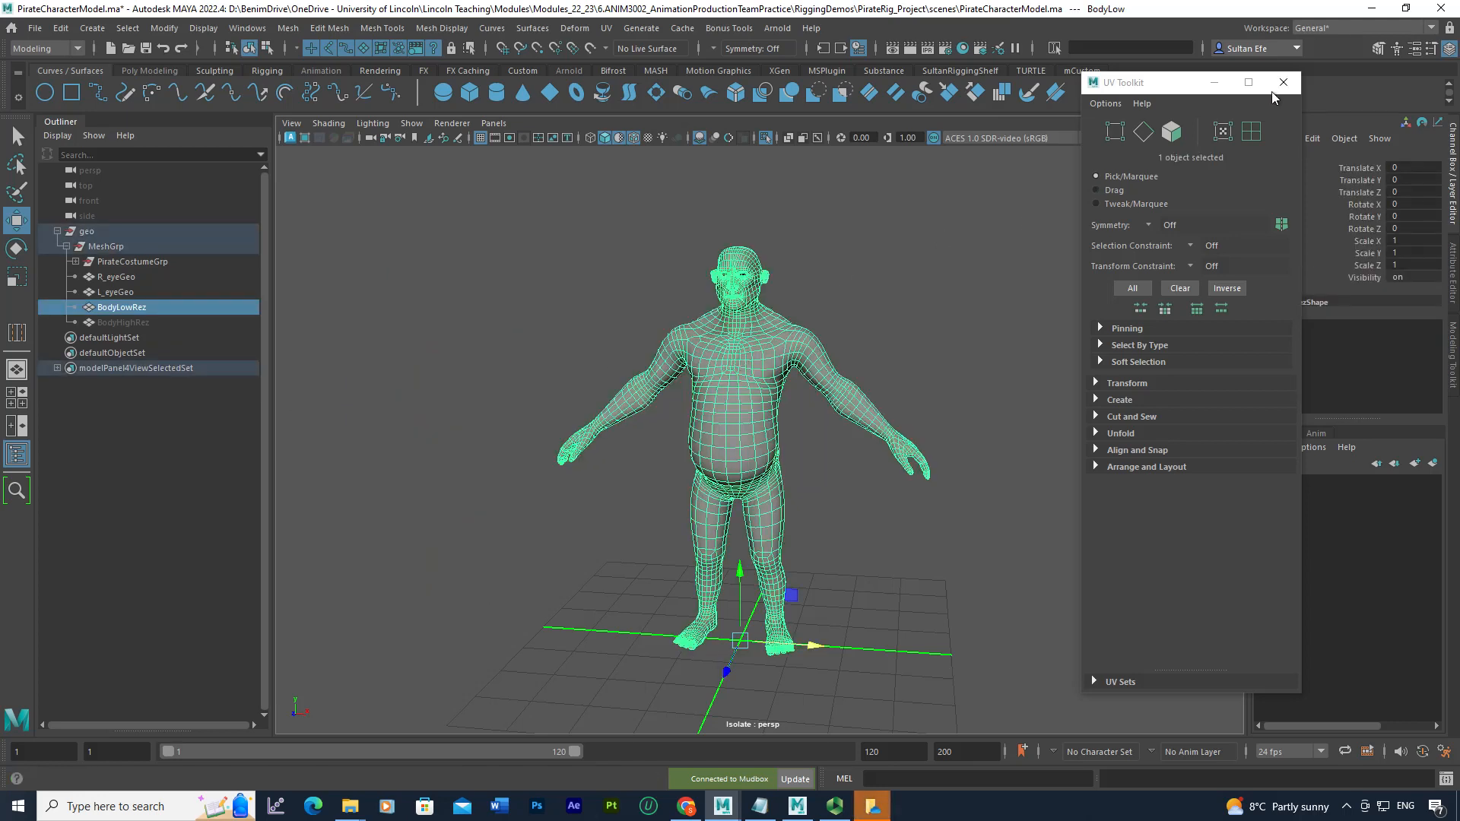
pyautogui.click(1283, 82)
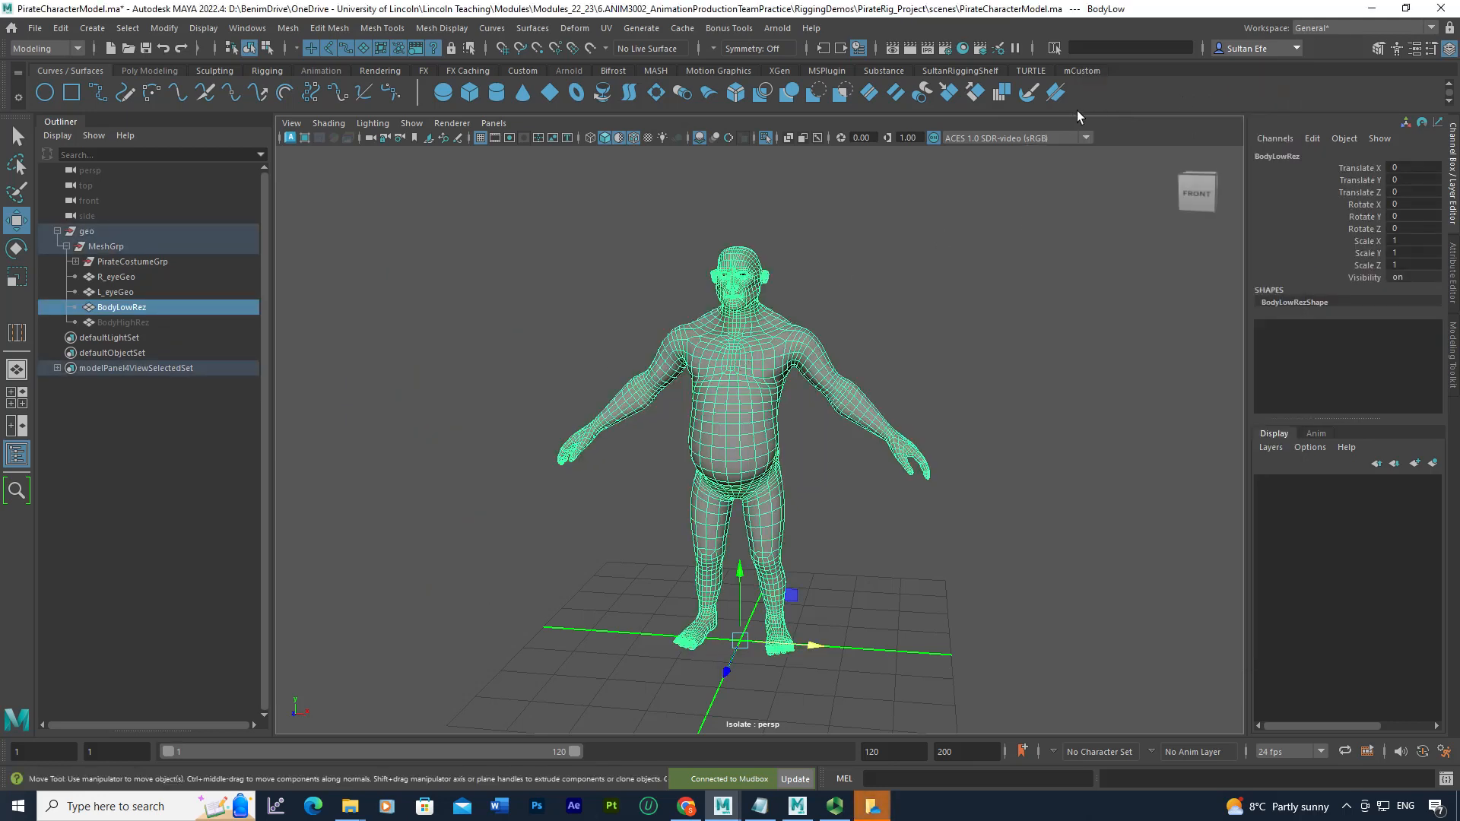
pyautogui.click(1080, 71)
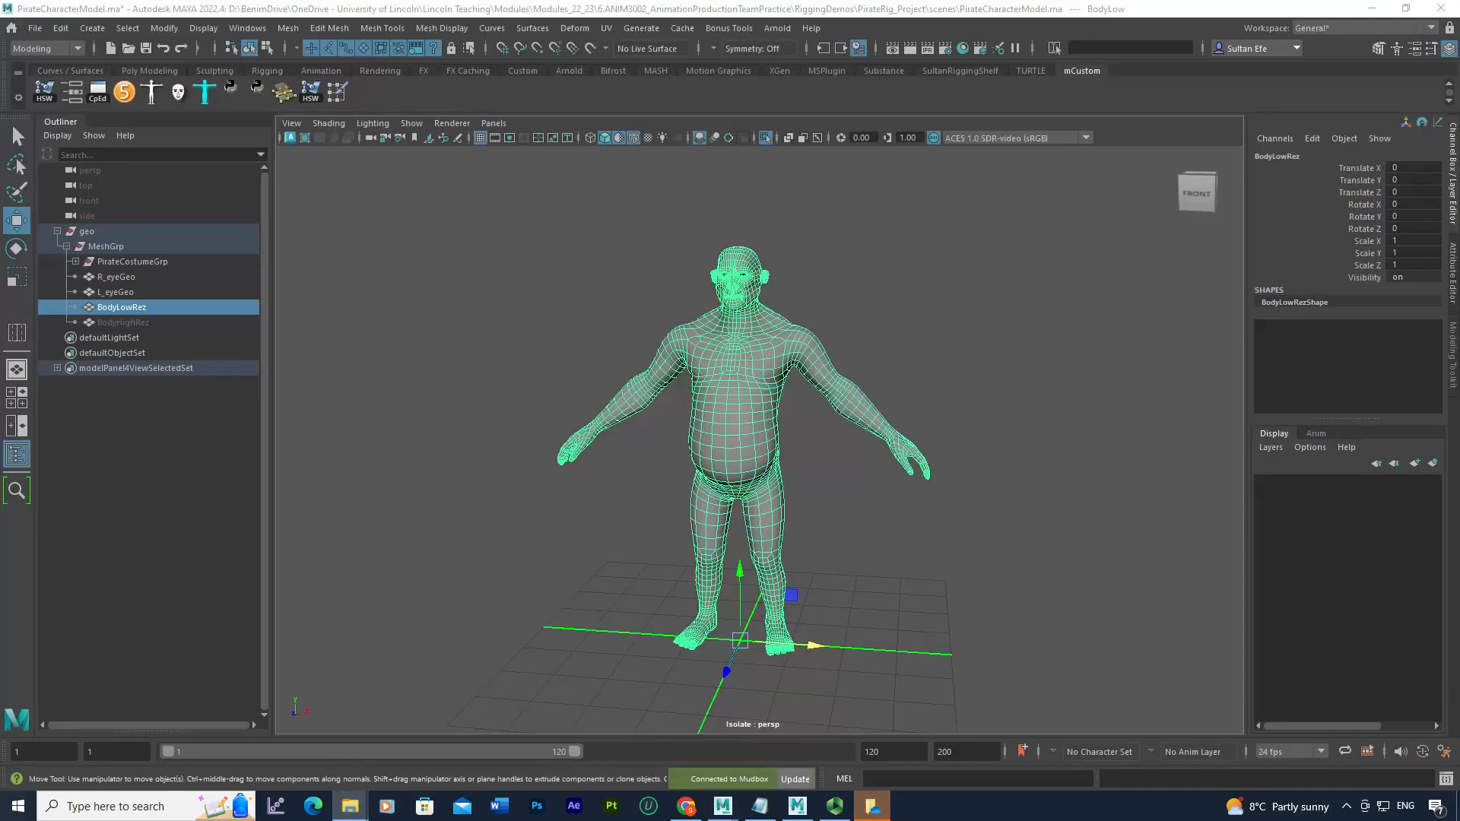
# - Examine the files in the project's AdvancedSkeleton scripts folder, widening the folder window to read the full path
pyautogui.click(872, 806)
pyautogui.moveTo(1082, 183); pyautogui.dragTo(1458, 292)
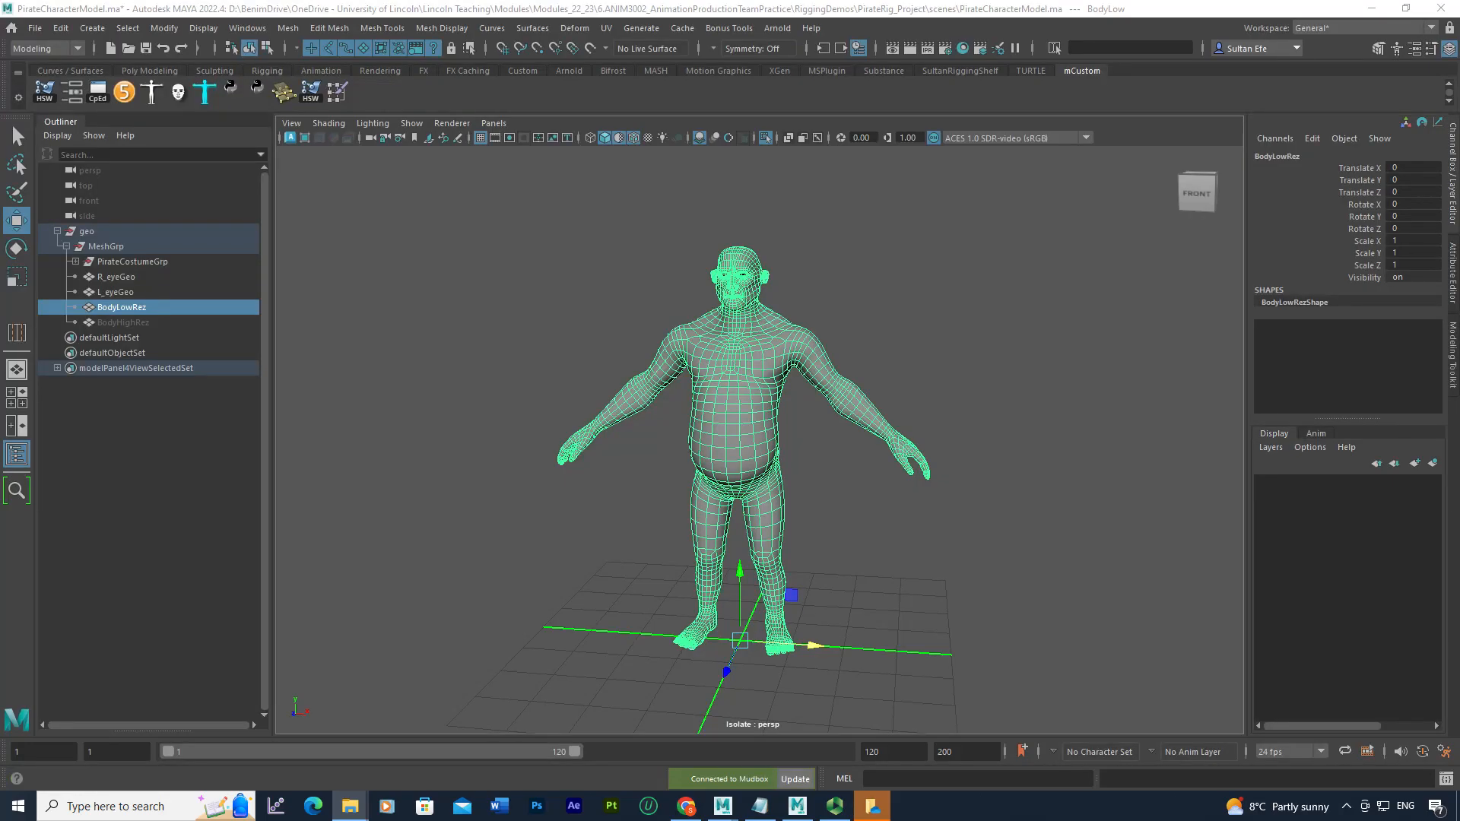
pyautogui.moveTo(1459, 251); pyautogui.dragTo(785, 196)
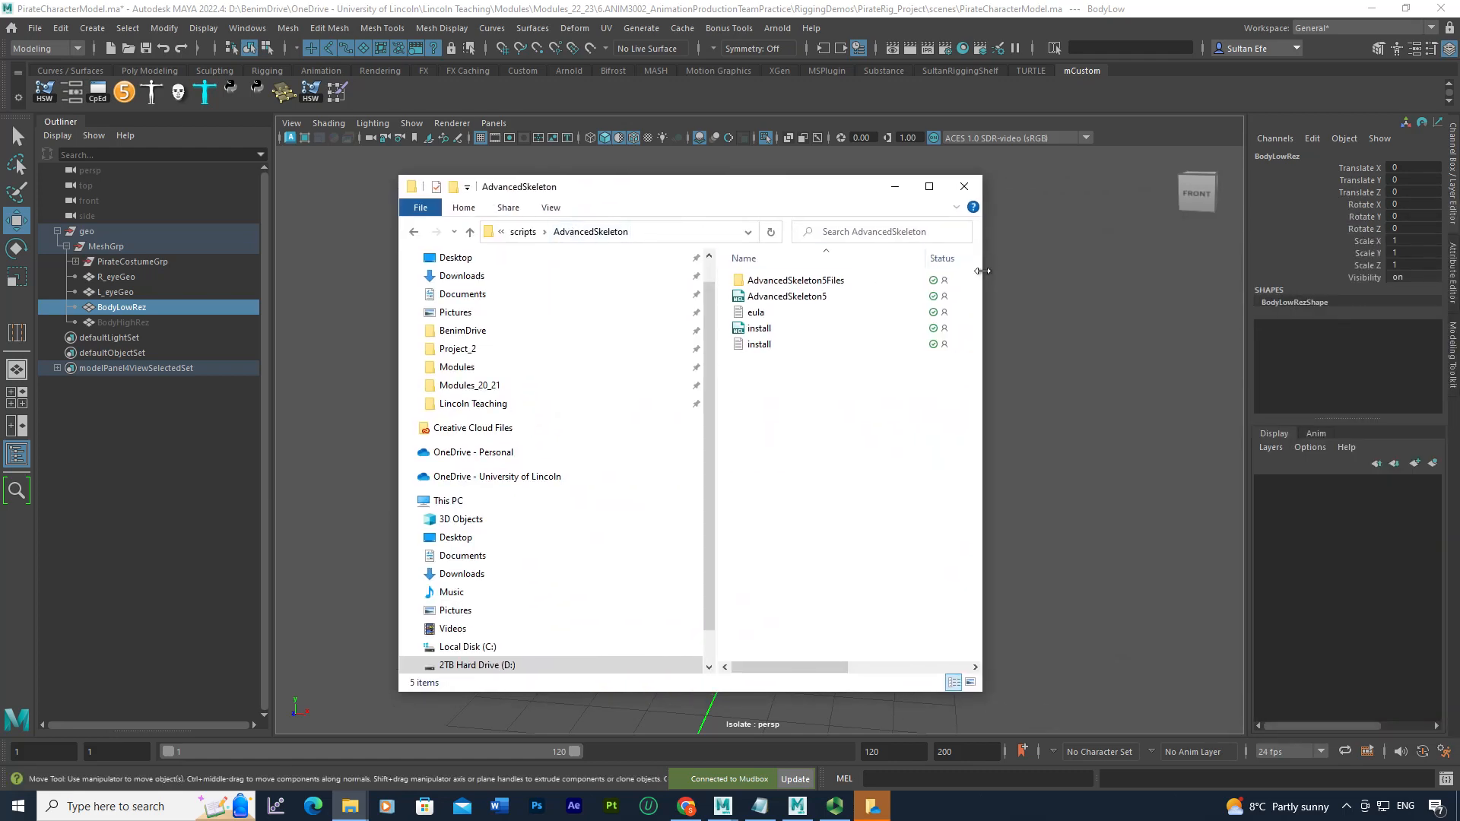
pyautogui.moveTo(981, 272); pyautogui.dragTo(1084, 273)
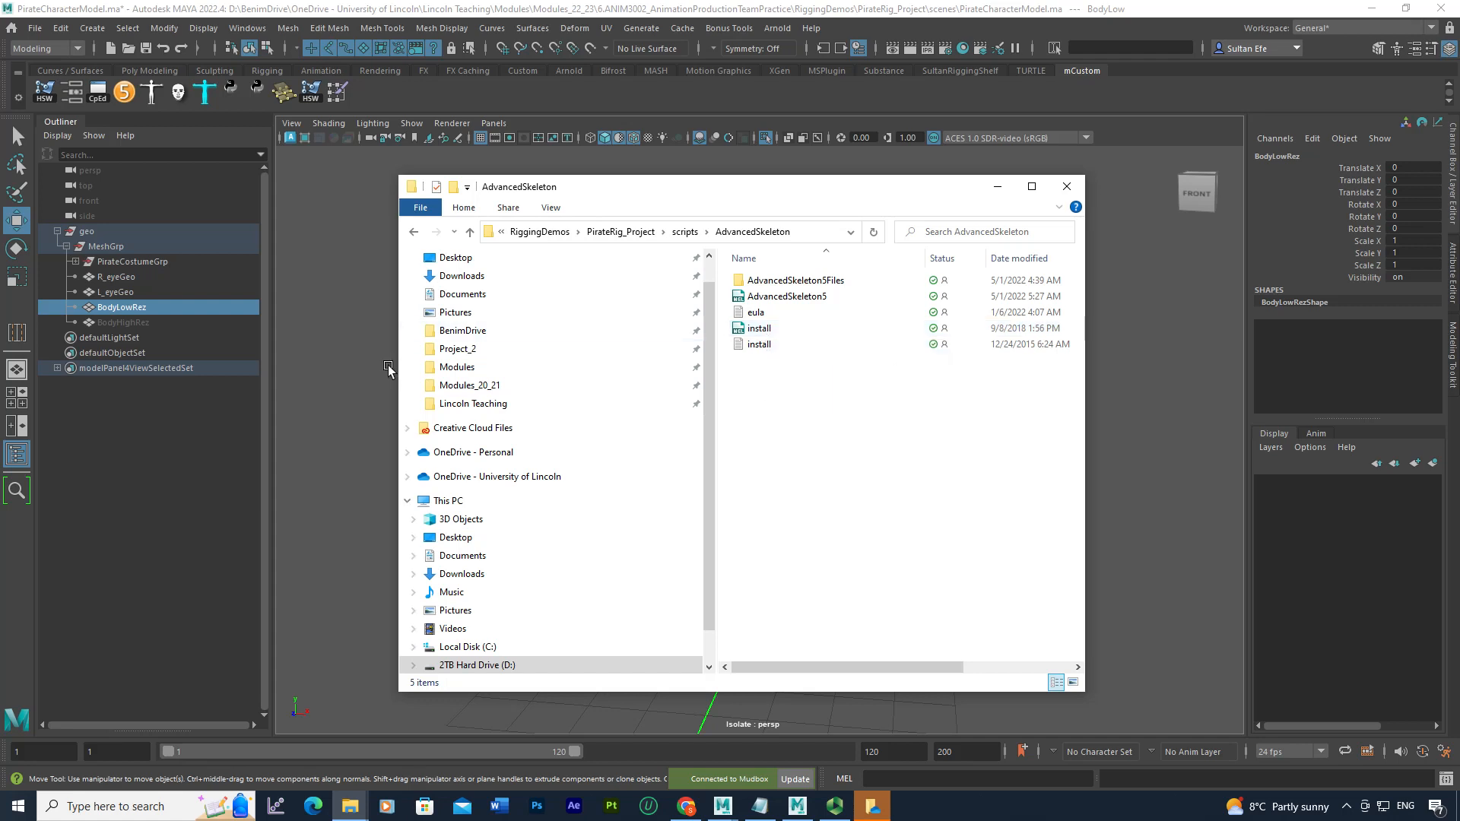
pyautogui.moveTo(386, 369); pyautogui.dragTo(840, 172)
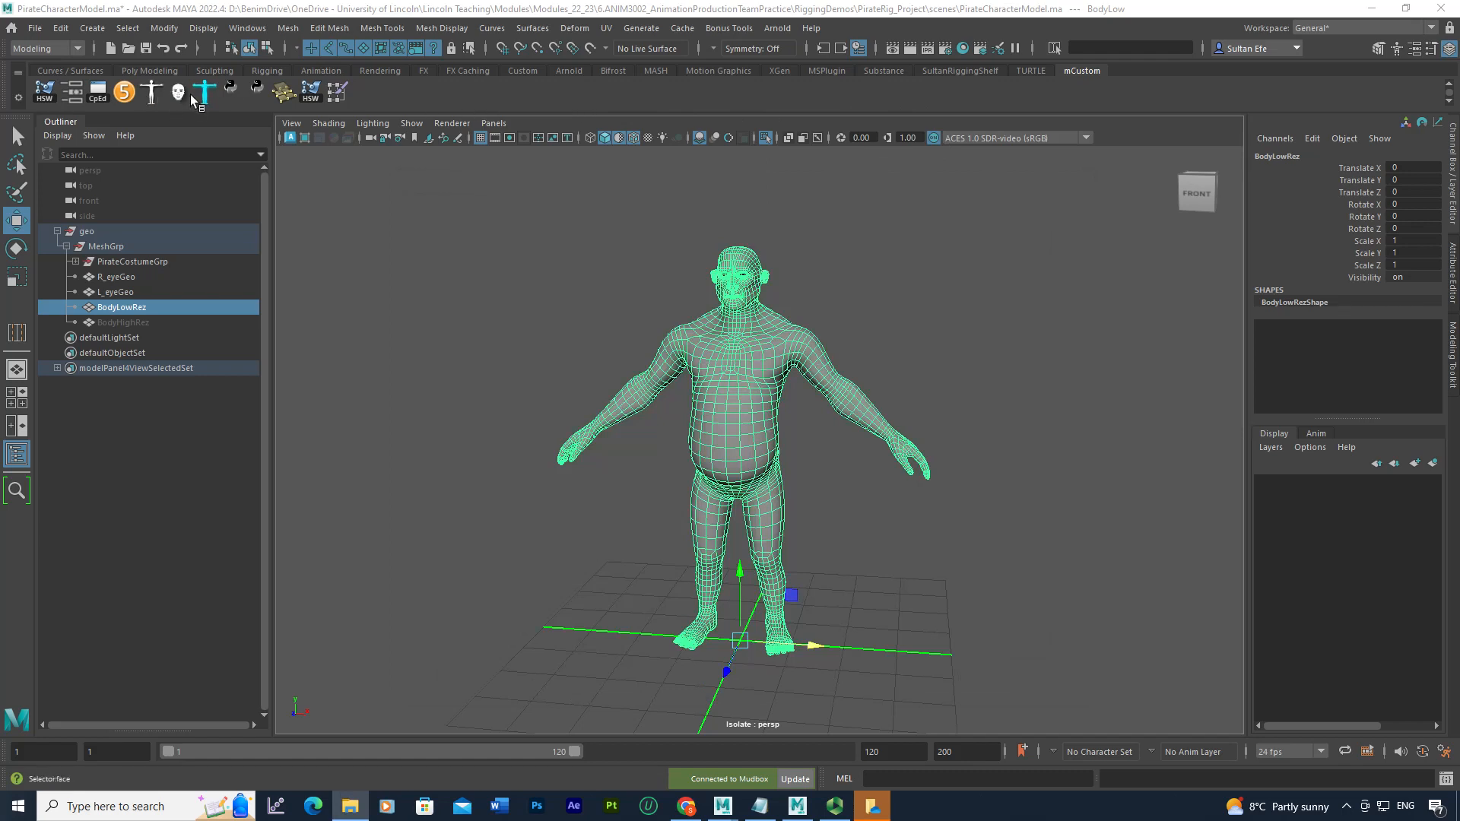
# - Create a new shelf named myRiggingTools
pyautogui.click(19, 73)
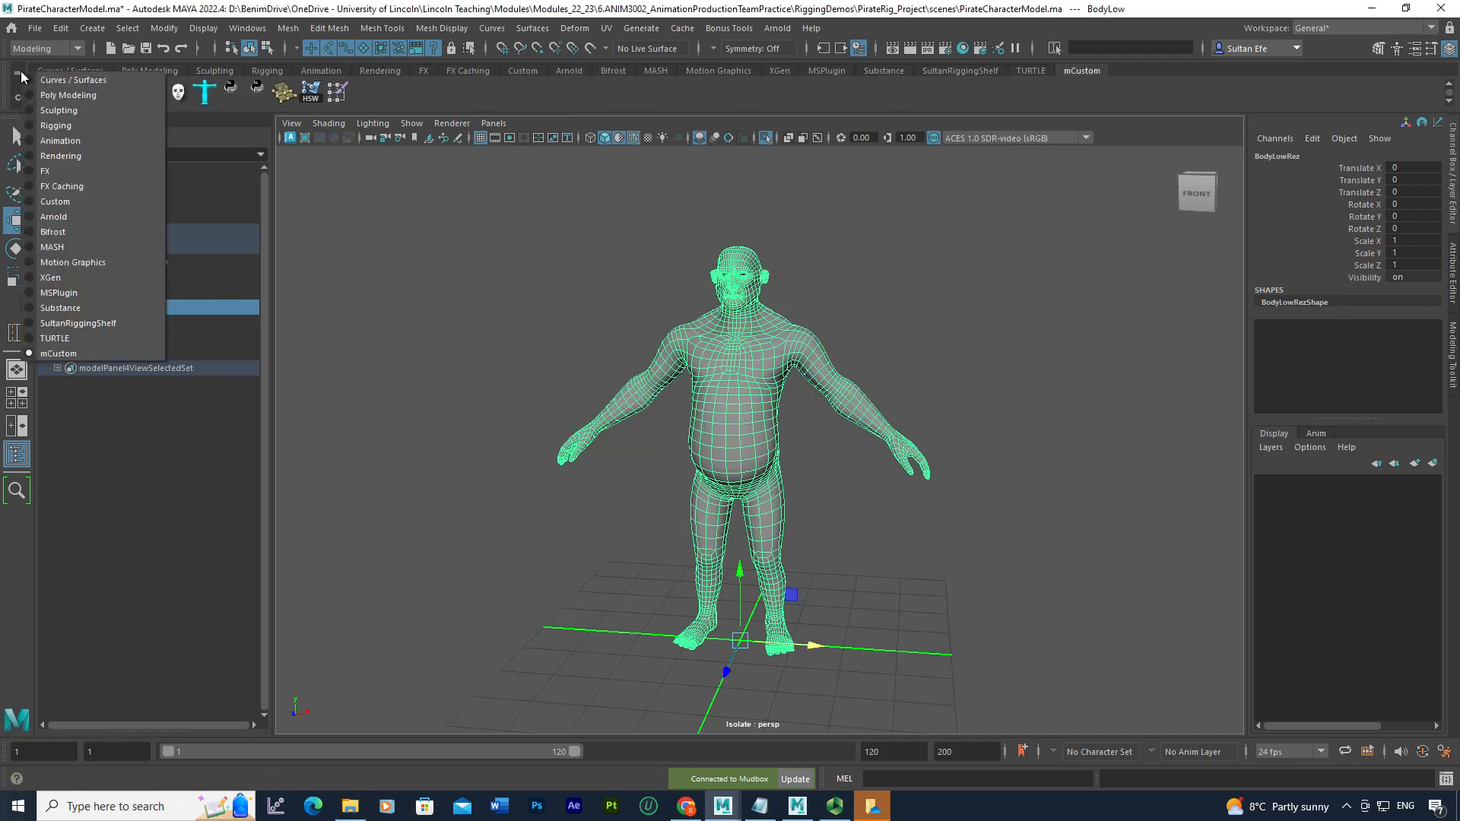
pyautogui.click(17, 100)
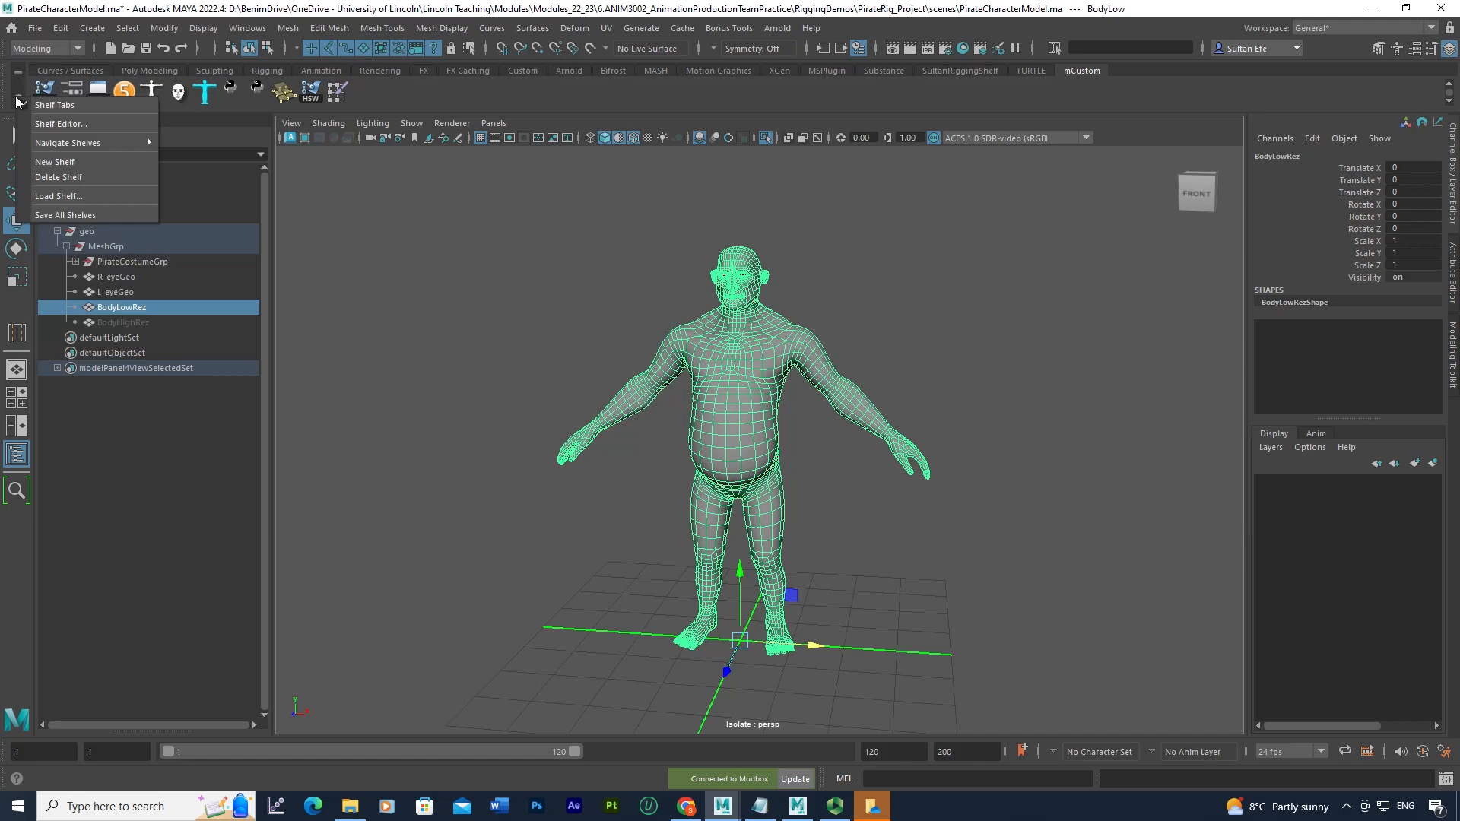
pyautogui.click(55, 162)
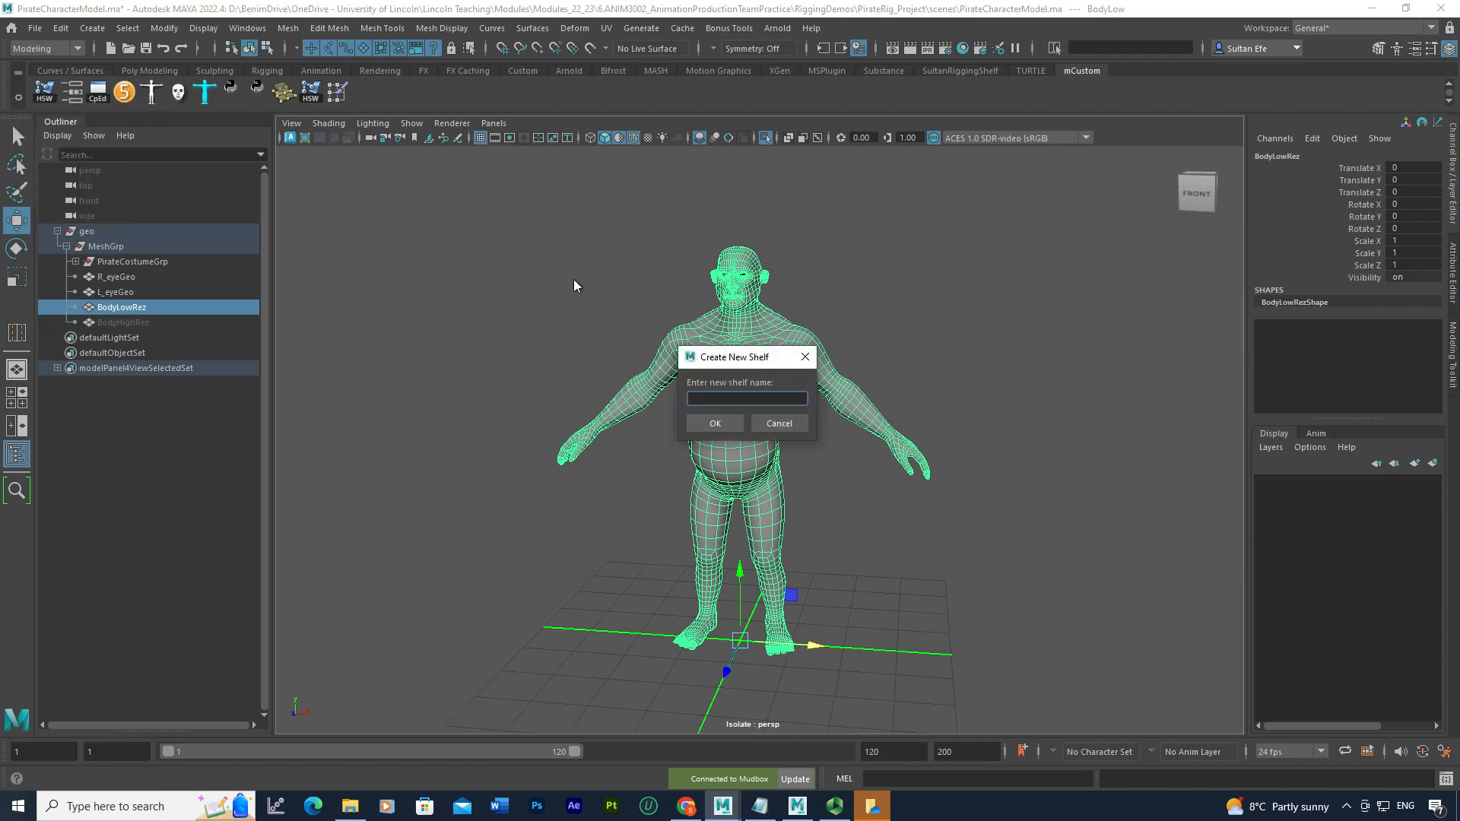
pyautogui.write('myRiggingTools')
pyautogui.click(714, 424)
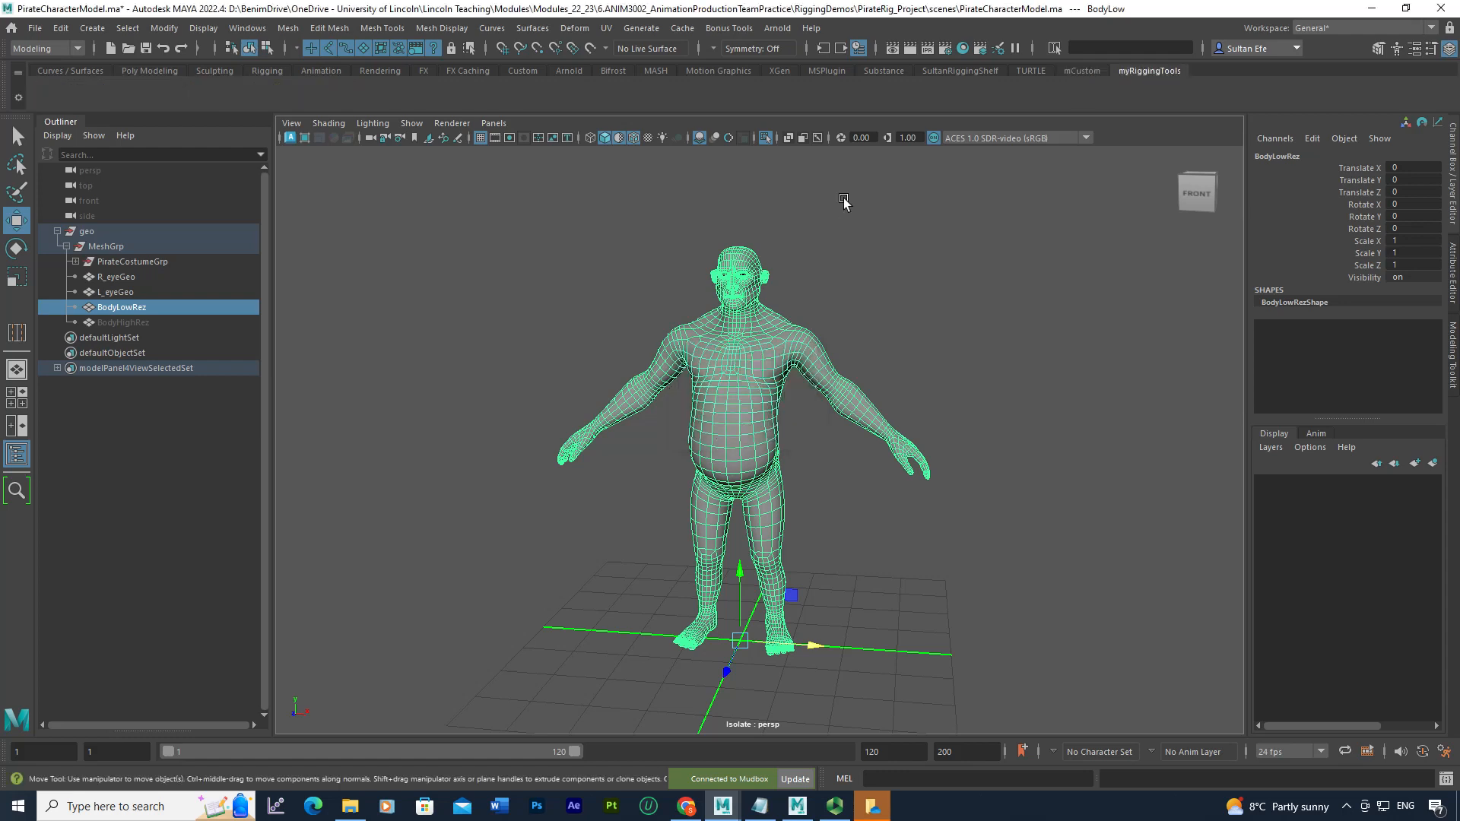
# - Close the scripts folder window and launch AdvancedSkeleton from the mCustom shelf
pyautogui.click(352, 808)
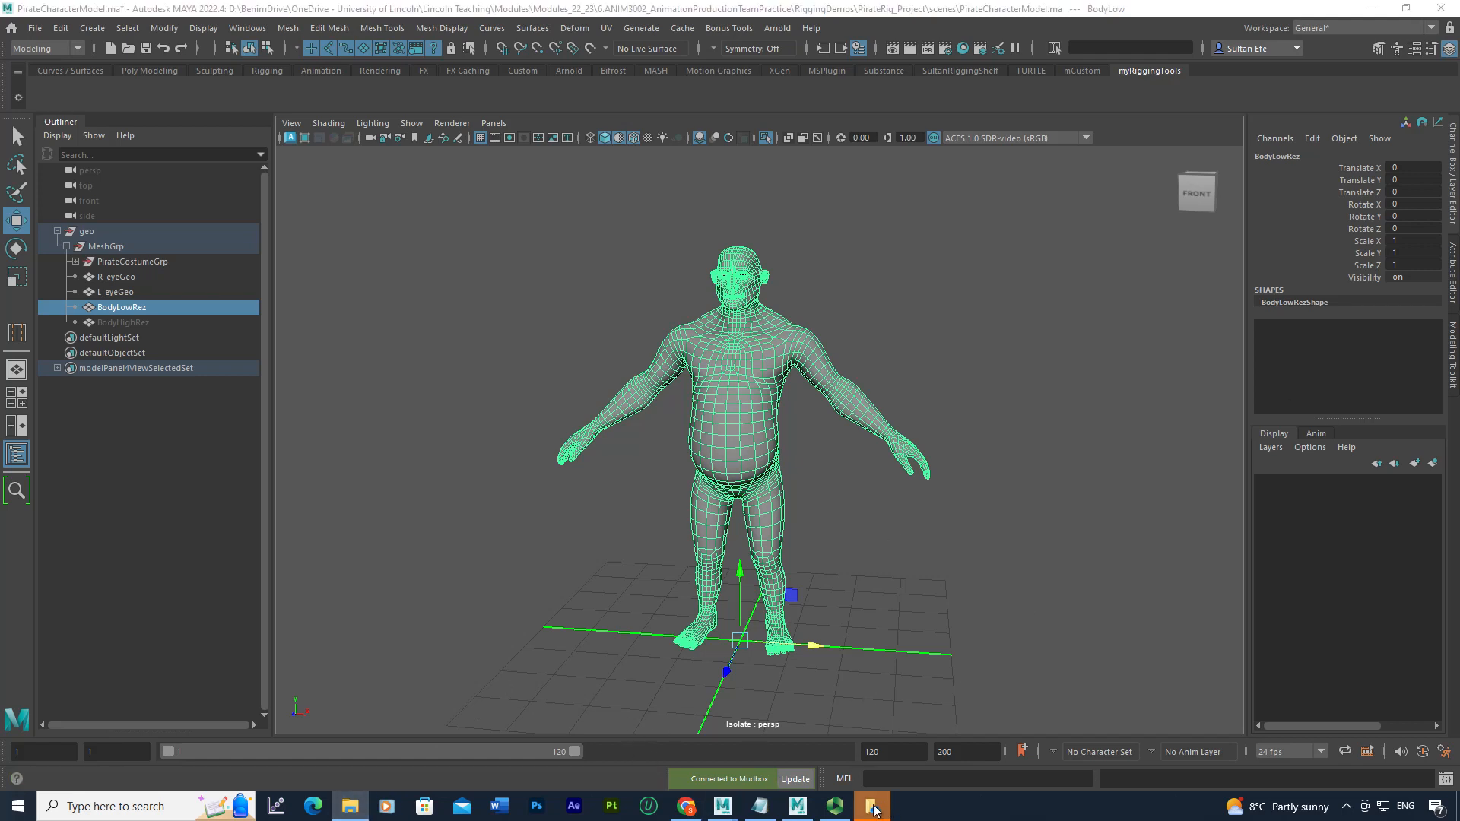
pyautogui.click(937, 277)
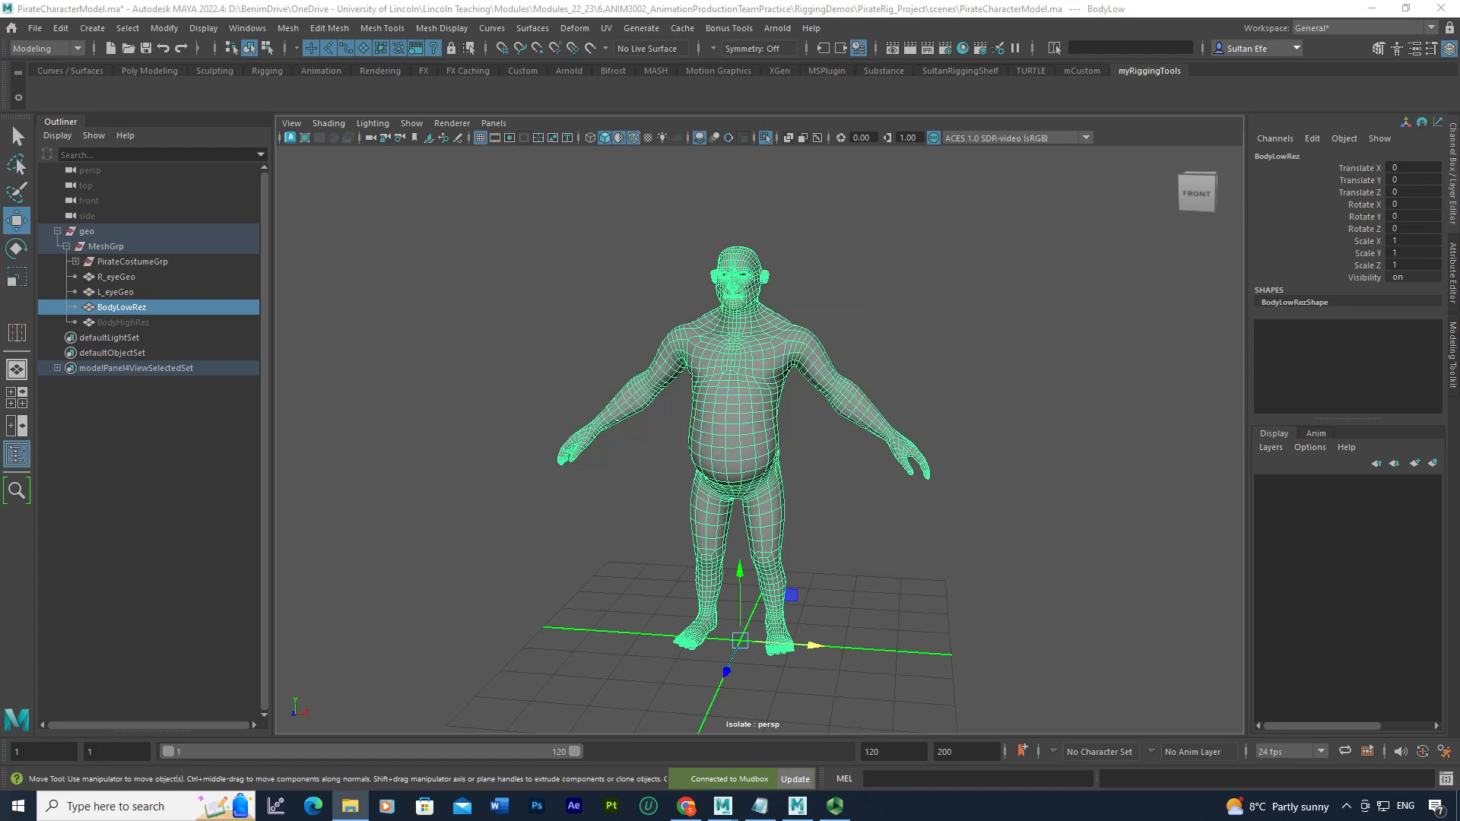
pyautogui.click(1080, 70)
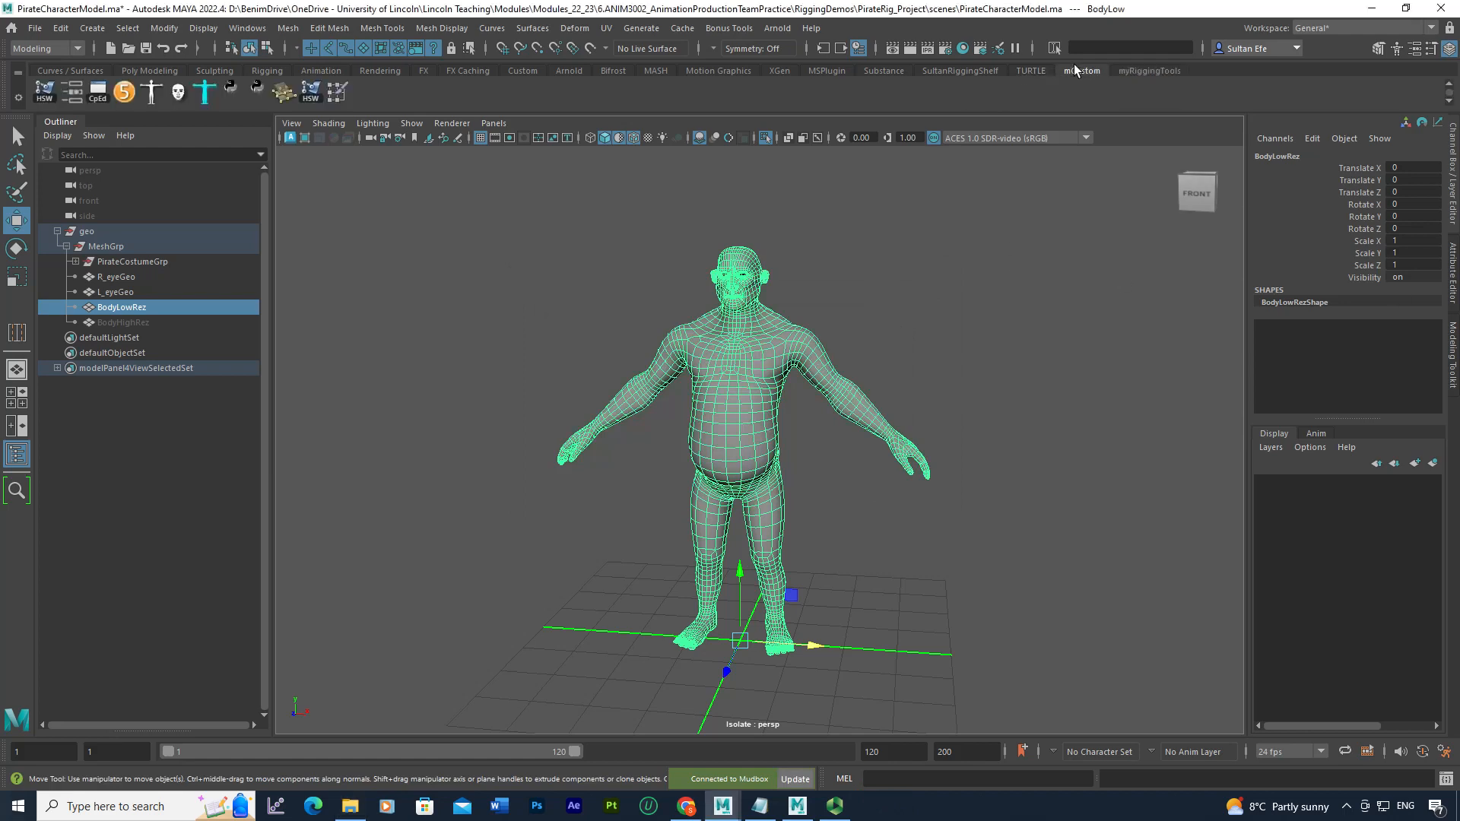
pyautogui.click(126, 93)
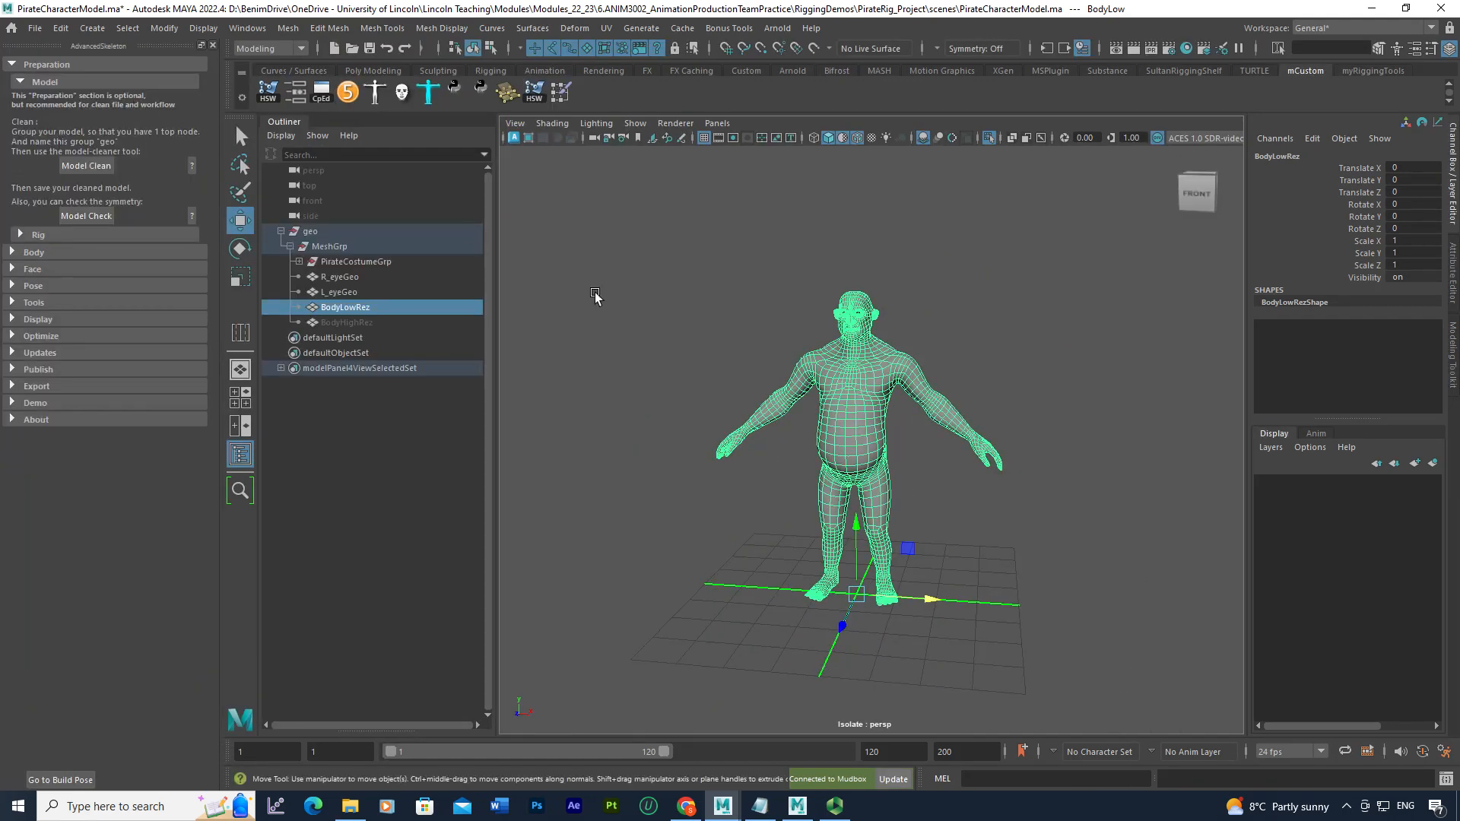
# - Turn off the body's isolated display and frame the full costumed character
pyautogui.click(802, 325)
pyautogui.click(856, 343)
pyautogui.click(988, 138)
pyautogui.press('f')
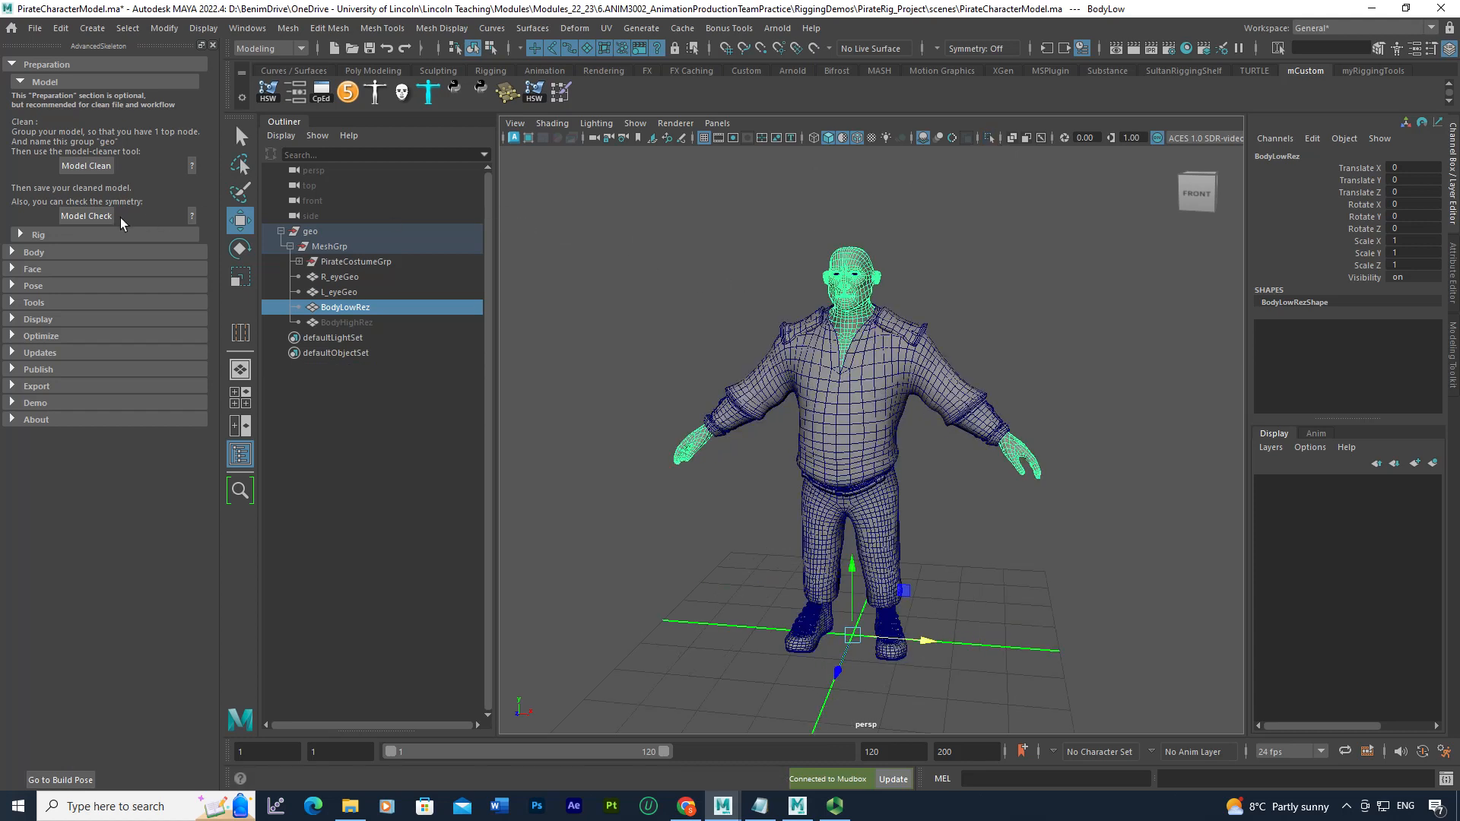
# - Run AdvancedSkeleton's Model Clean on the character's top-level geo group
pyautogui.click(104, 169)
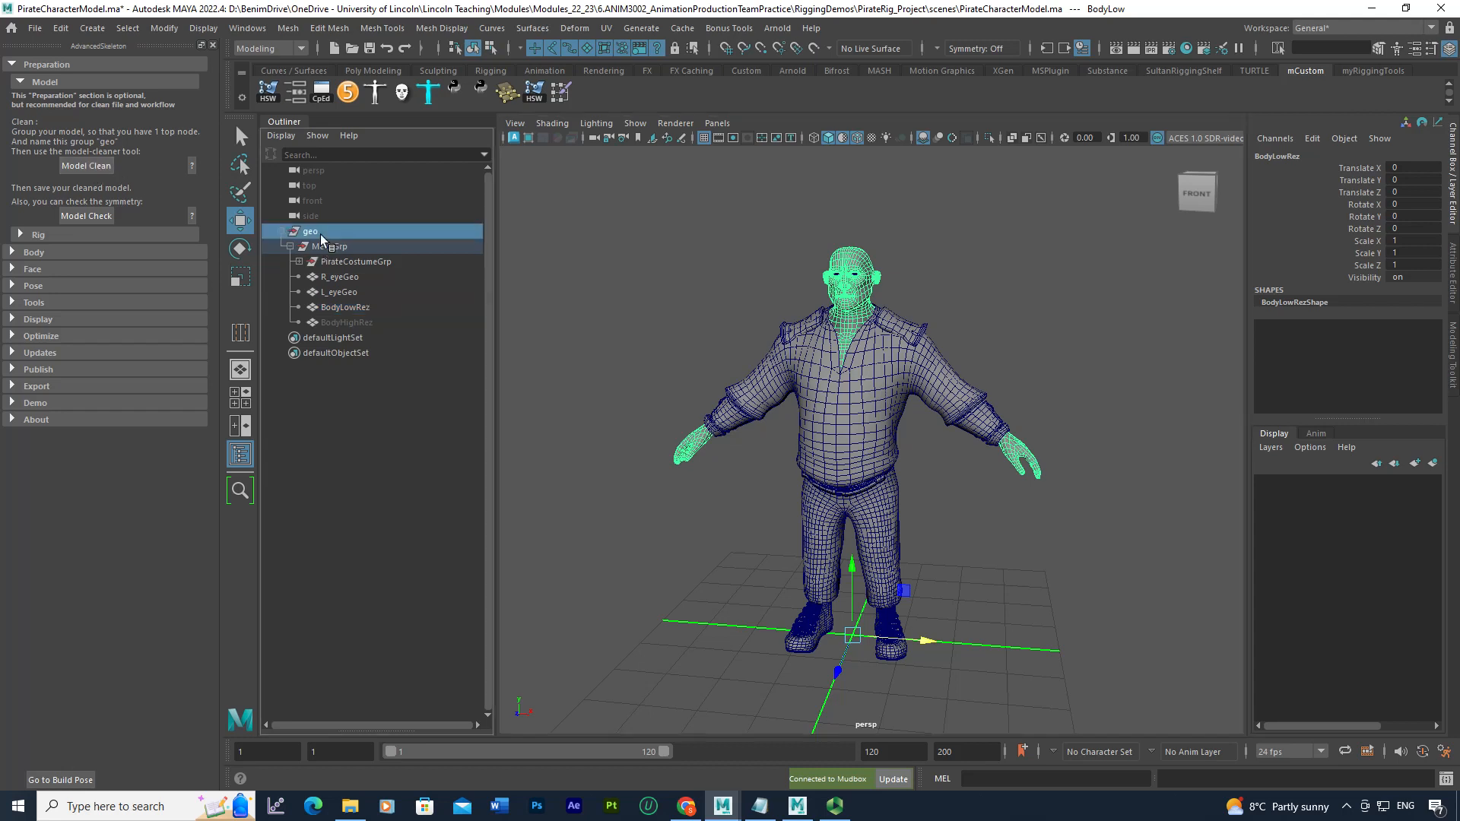
pyautogui.click(104, 168)
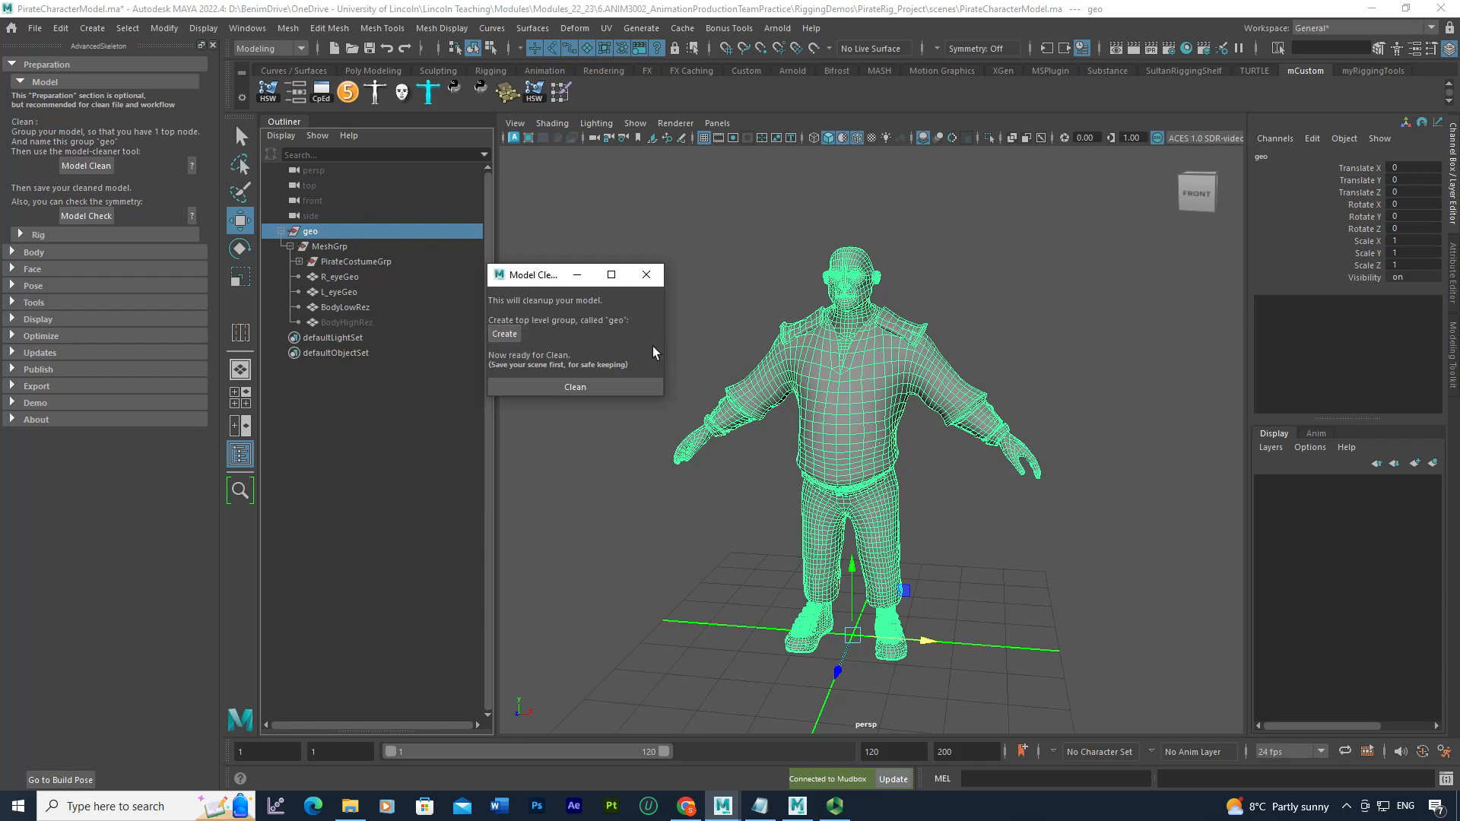
pyautogui.click(560, 387)
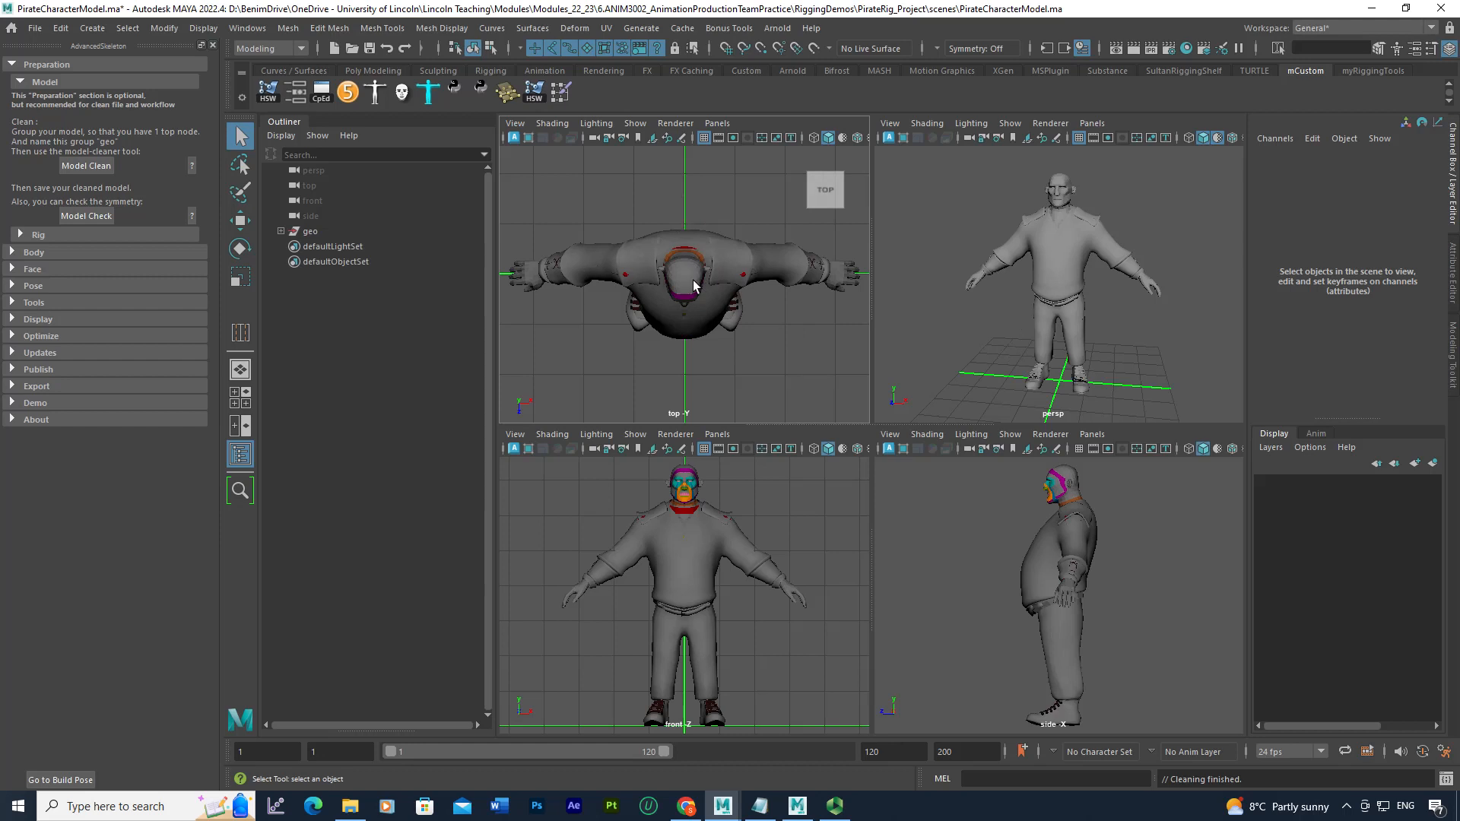
# - Run AdvancedSkeleton's Model Check on the BodyHighRez mesh to test its transformations and symmetry, and close the checker
pyautogui.click(1055, 190)
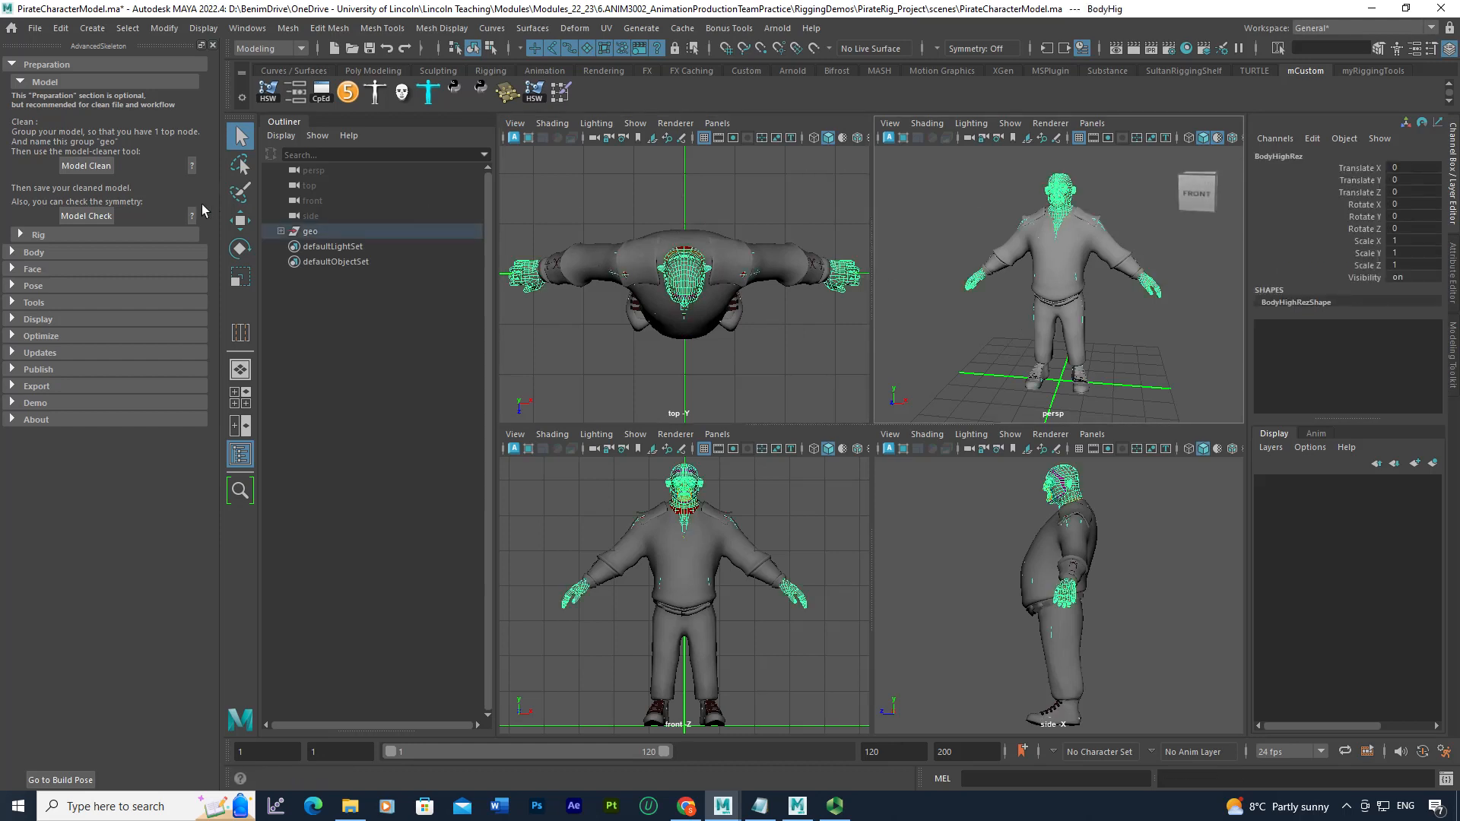
pyautogui.click(88, 216)
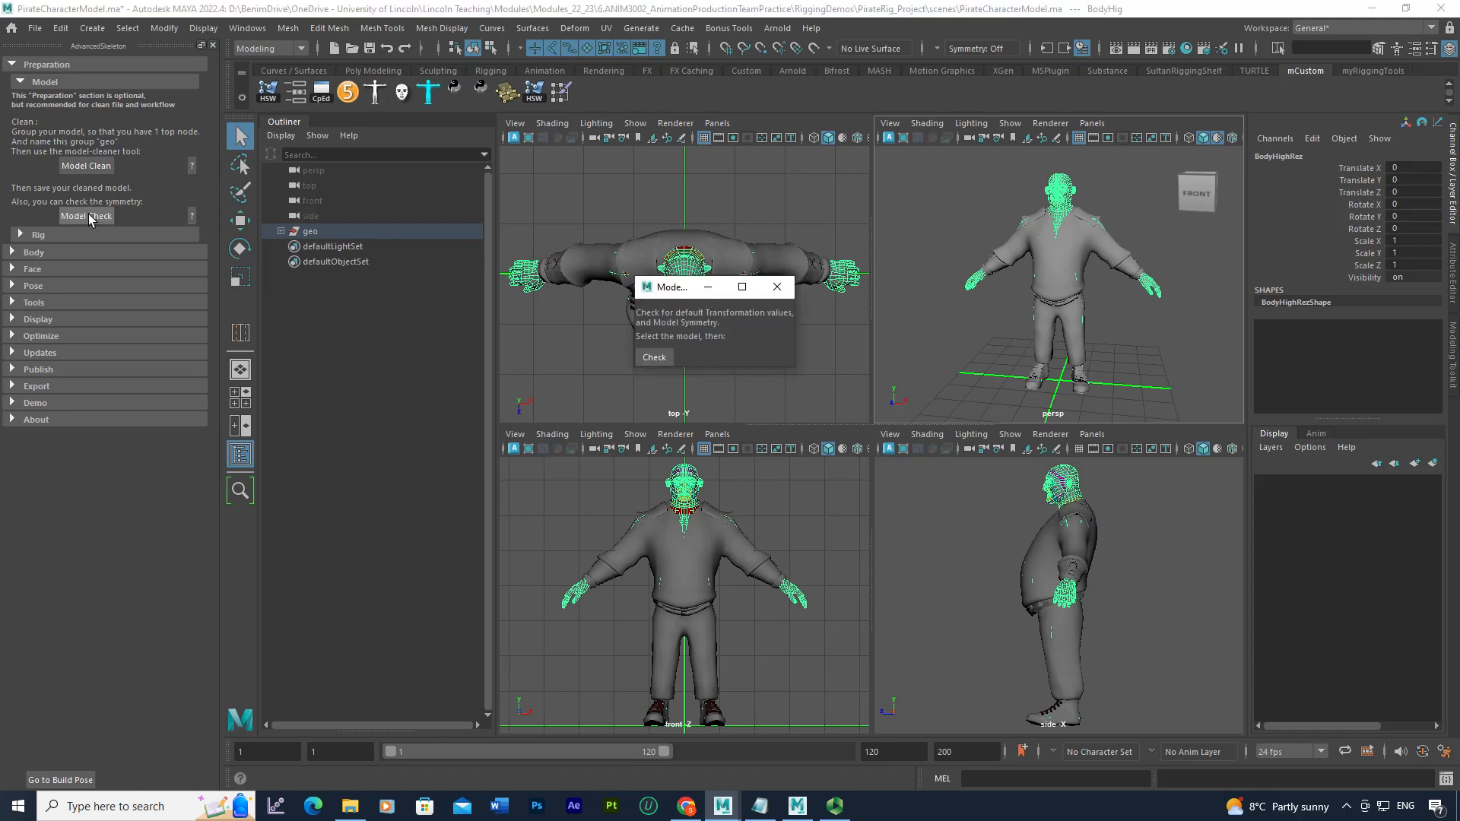
pyautogui.click(656, 357)
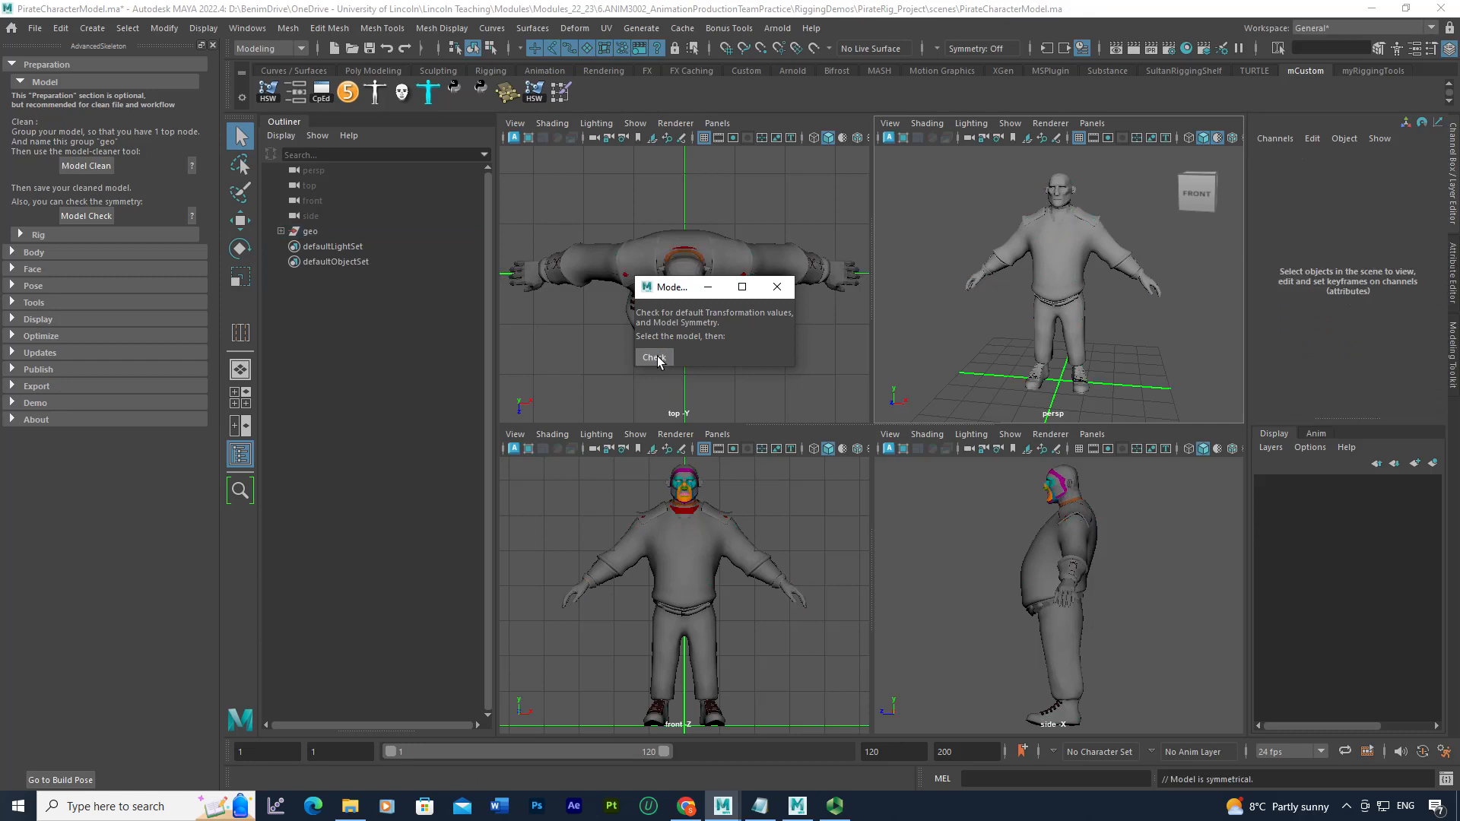
pyautogui.click(777, 287)
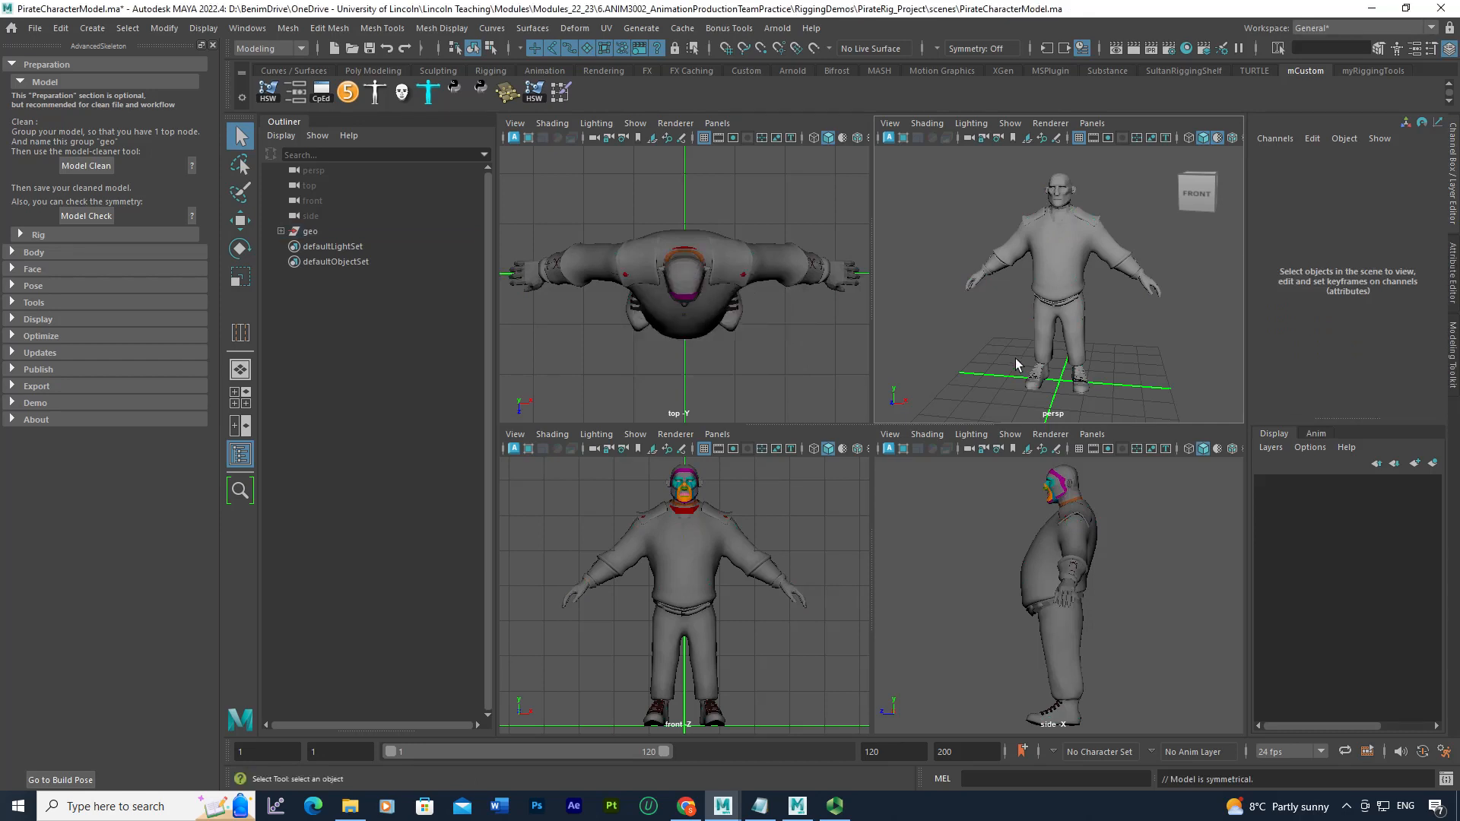
# - Run AdvancedSkeleton's Model Check on the Pants mesh to test its transformations and symmetry, and close the checker
pyautogui.click(1076, 335)
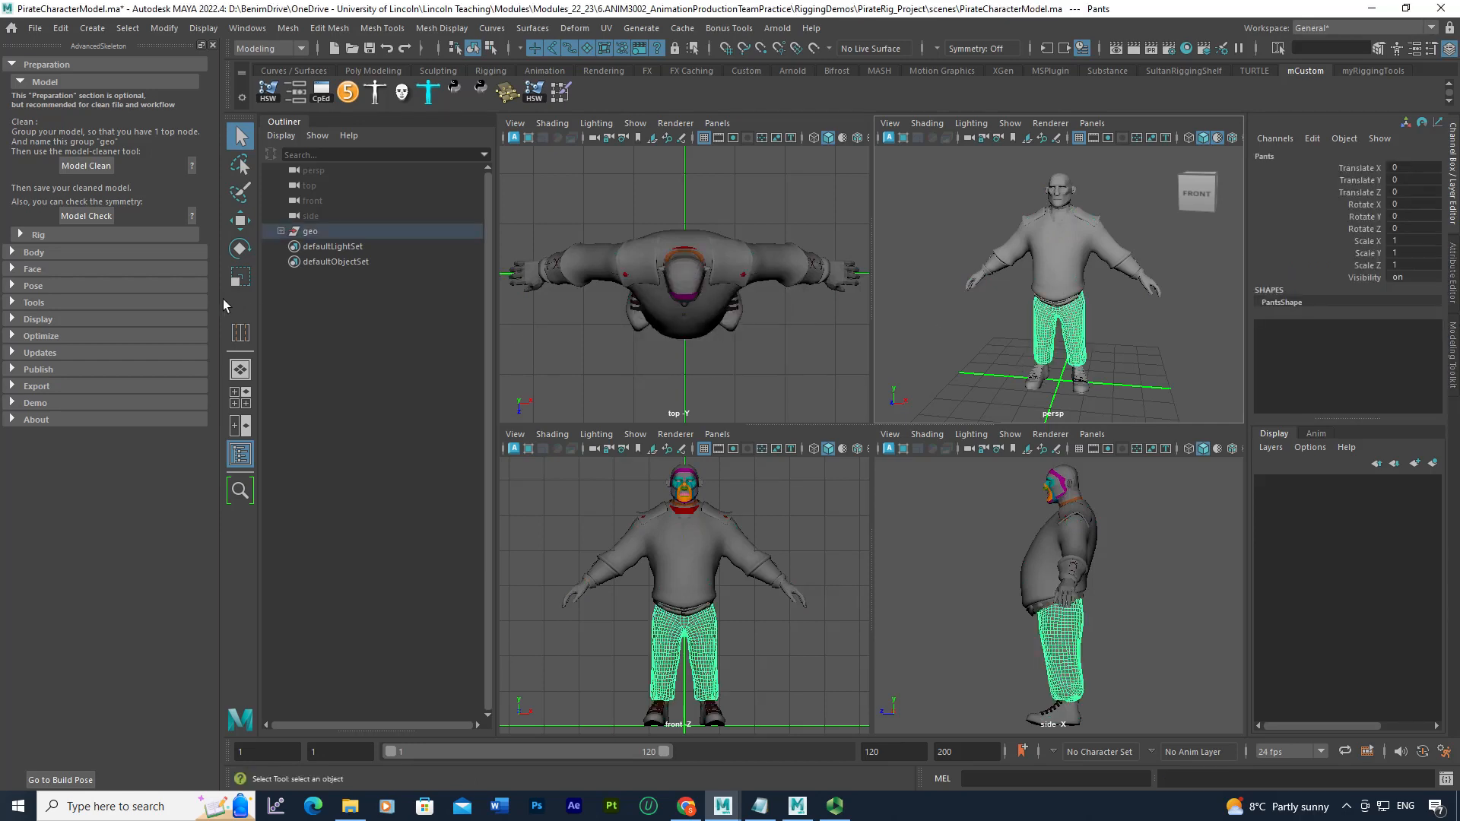
pyautogui.click(98, 217)
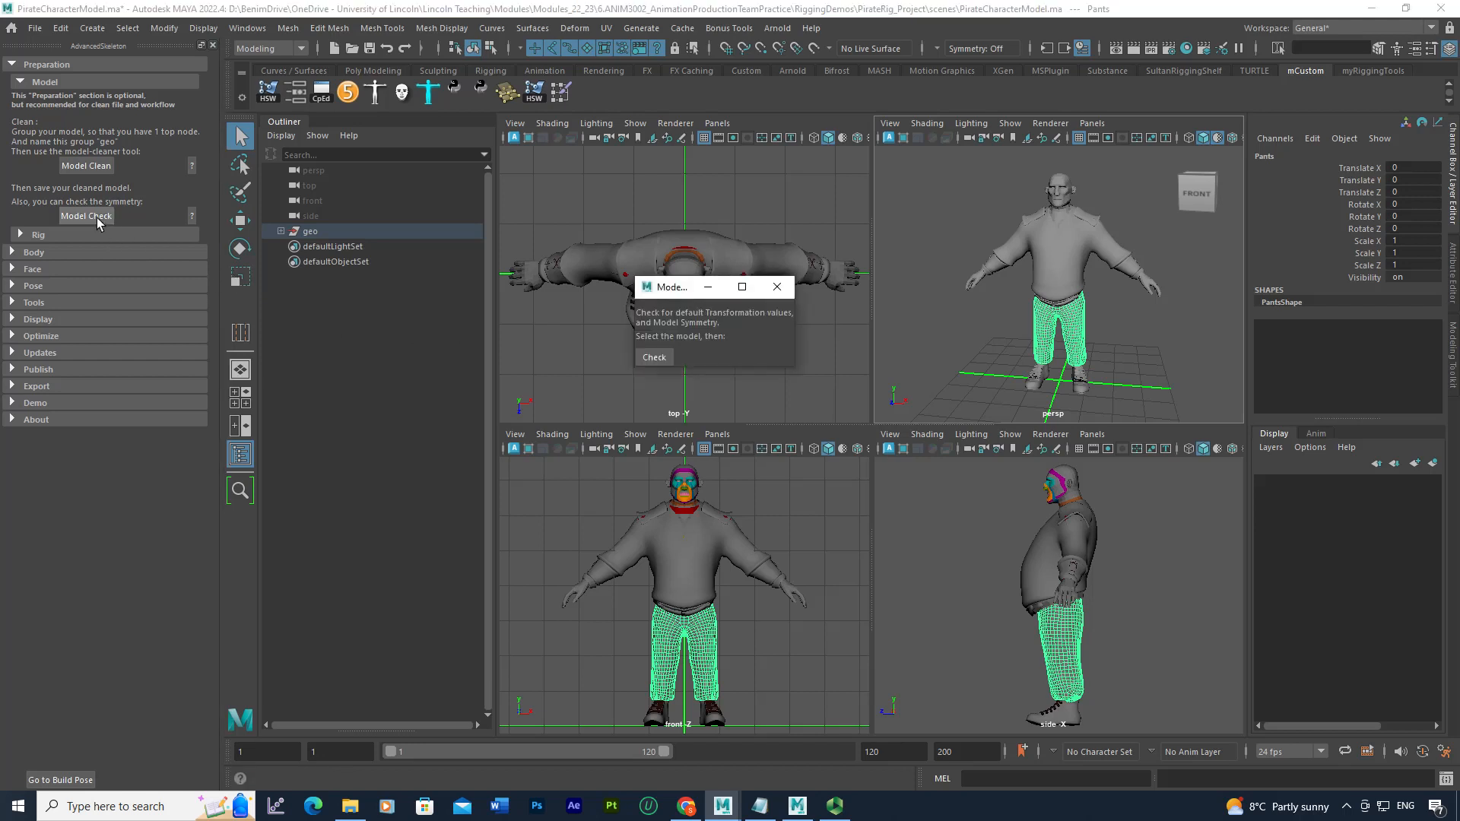
pyautogui.click(654, 357)
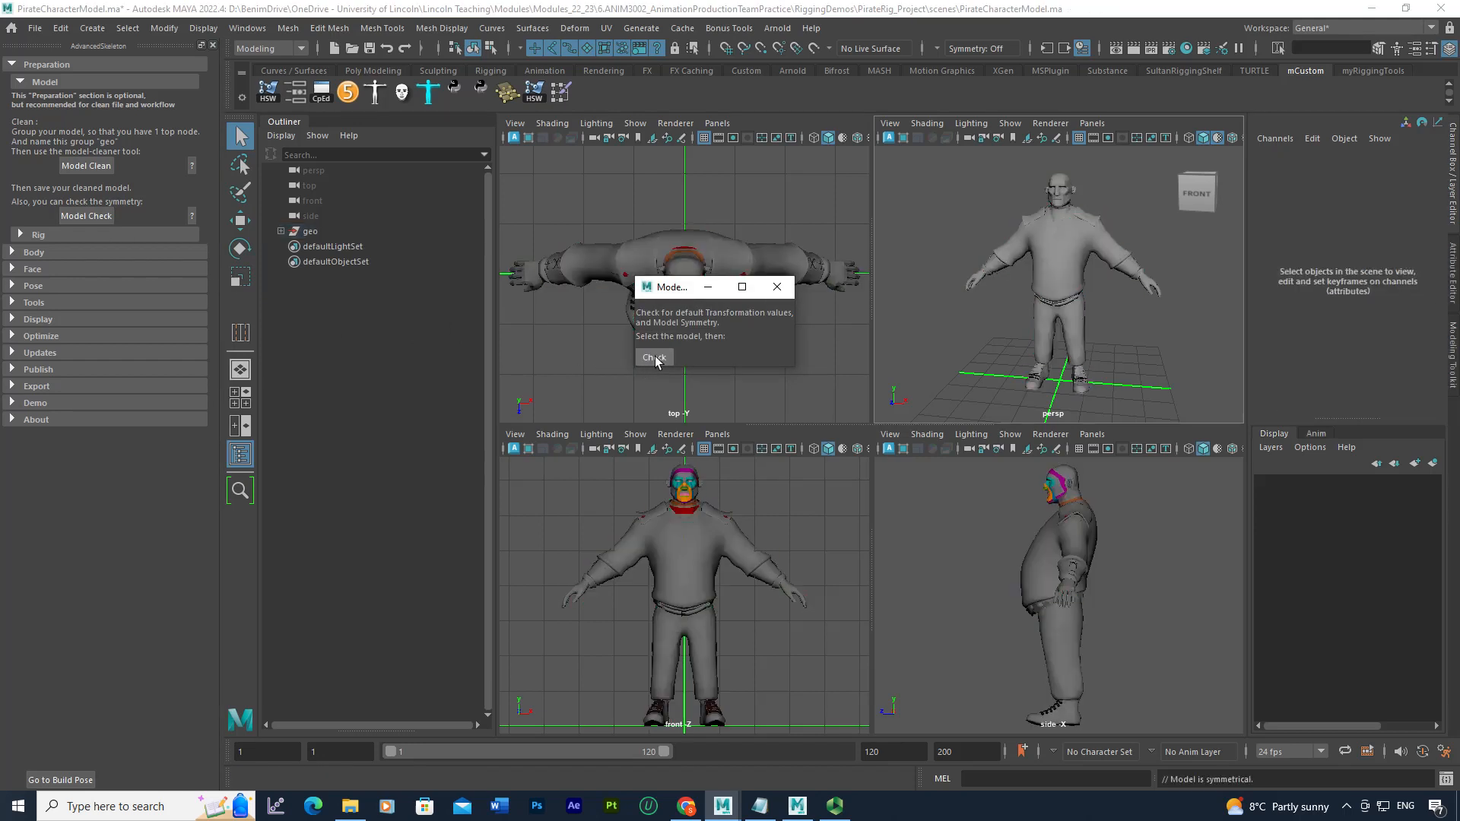
pyautogui.click(776, 287)
# - Run Model Check on the Shirt mesh, continue past the symmetry confirmation, and close the checker
pyautogui.click(1070, 263)
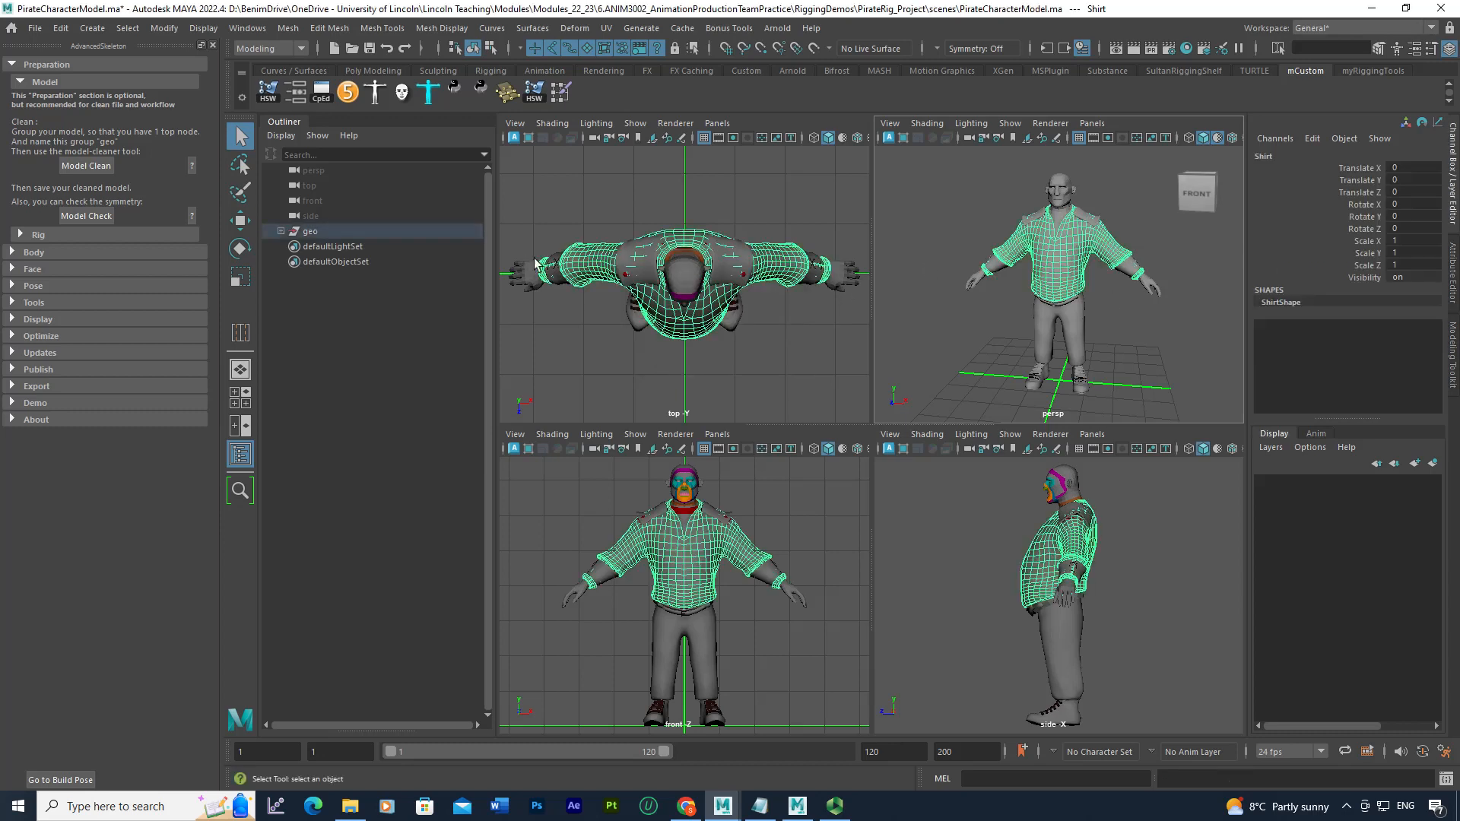
pyautogui.click(86, 216)
pyautogui.click(652, 358)
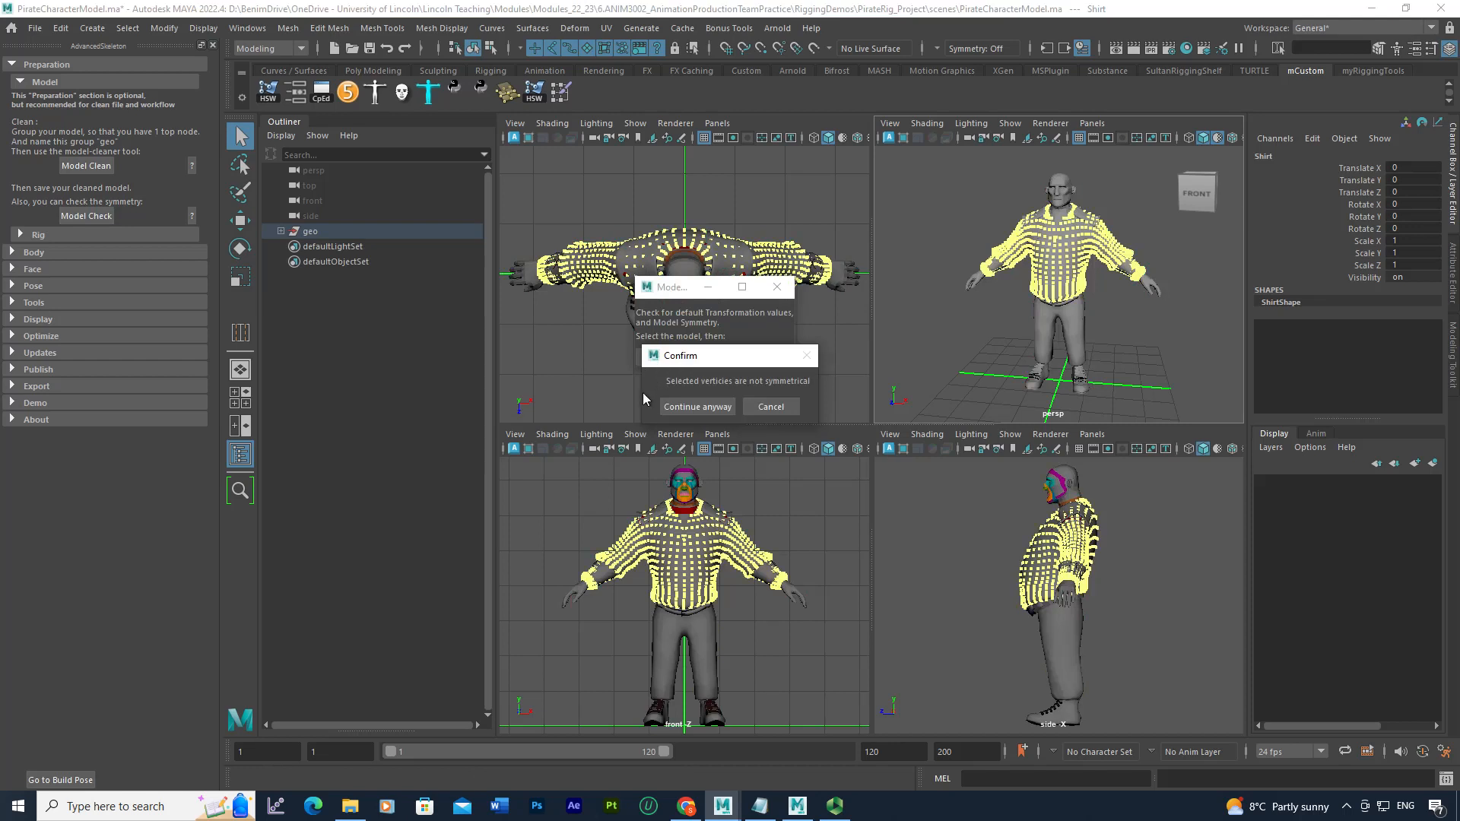
pyautogui.click(672, 406)
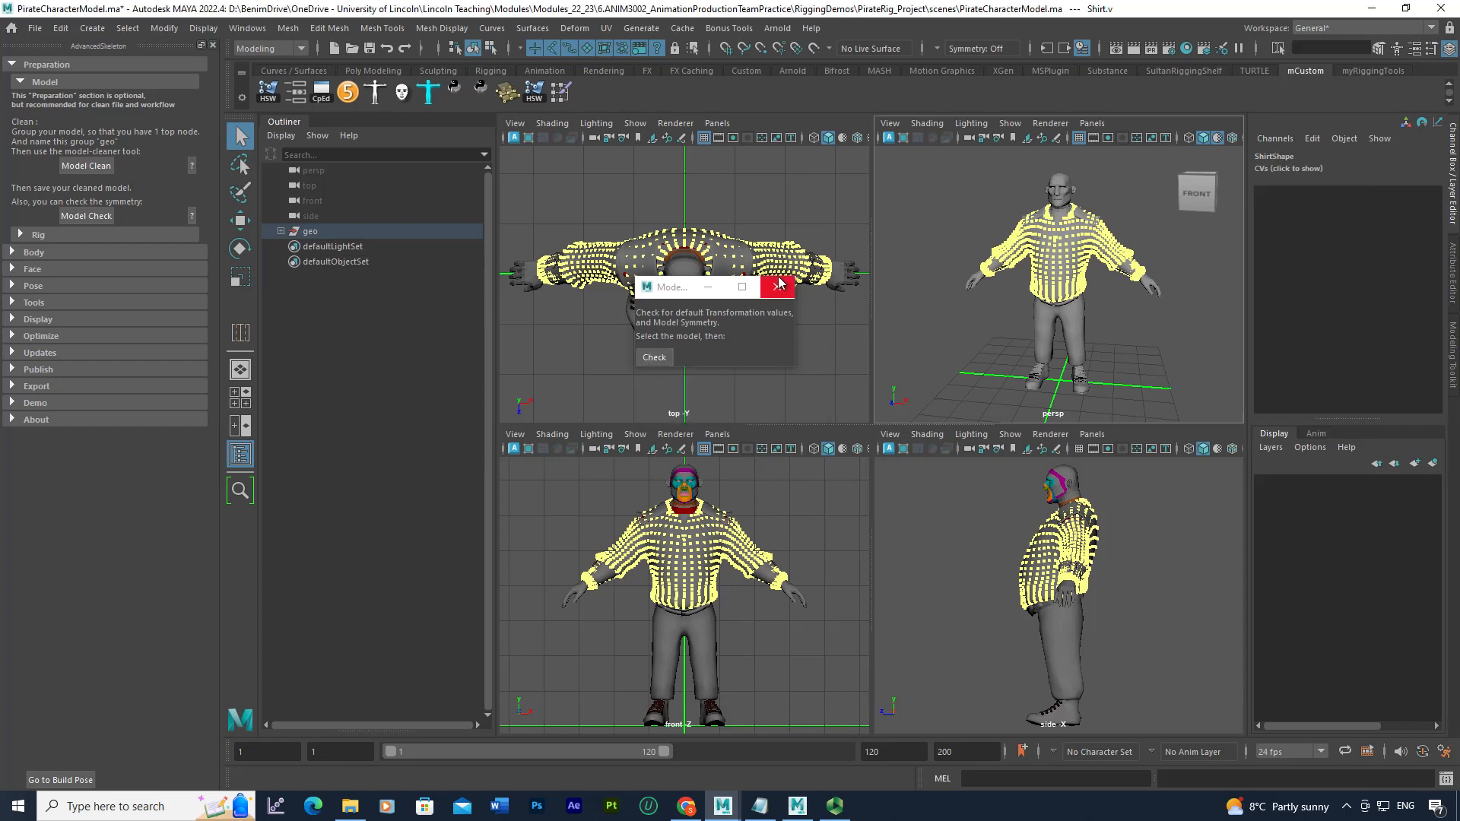
pyautogui.click(776, 286)
# - Return the shirt from vertex selection to object mode and reselect the whole mesh
pyautogui.rightClick(1022, 250)
pyautogui.click(1049, 227)
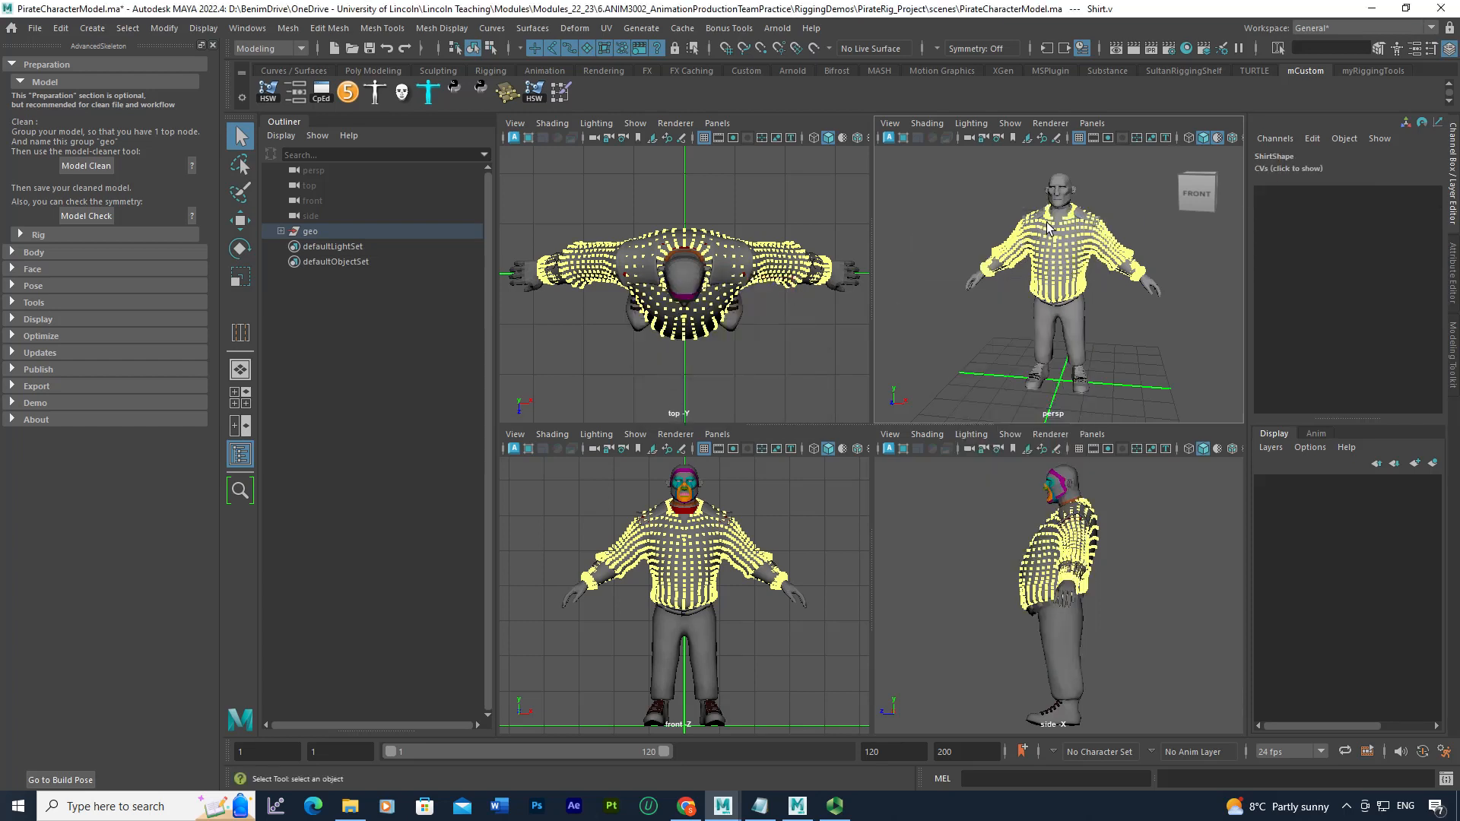
pyautogui.click(984, 204)
pyautogui.click(1034, 239)
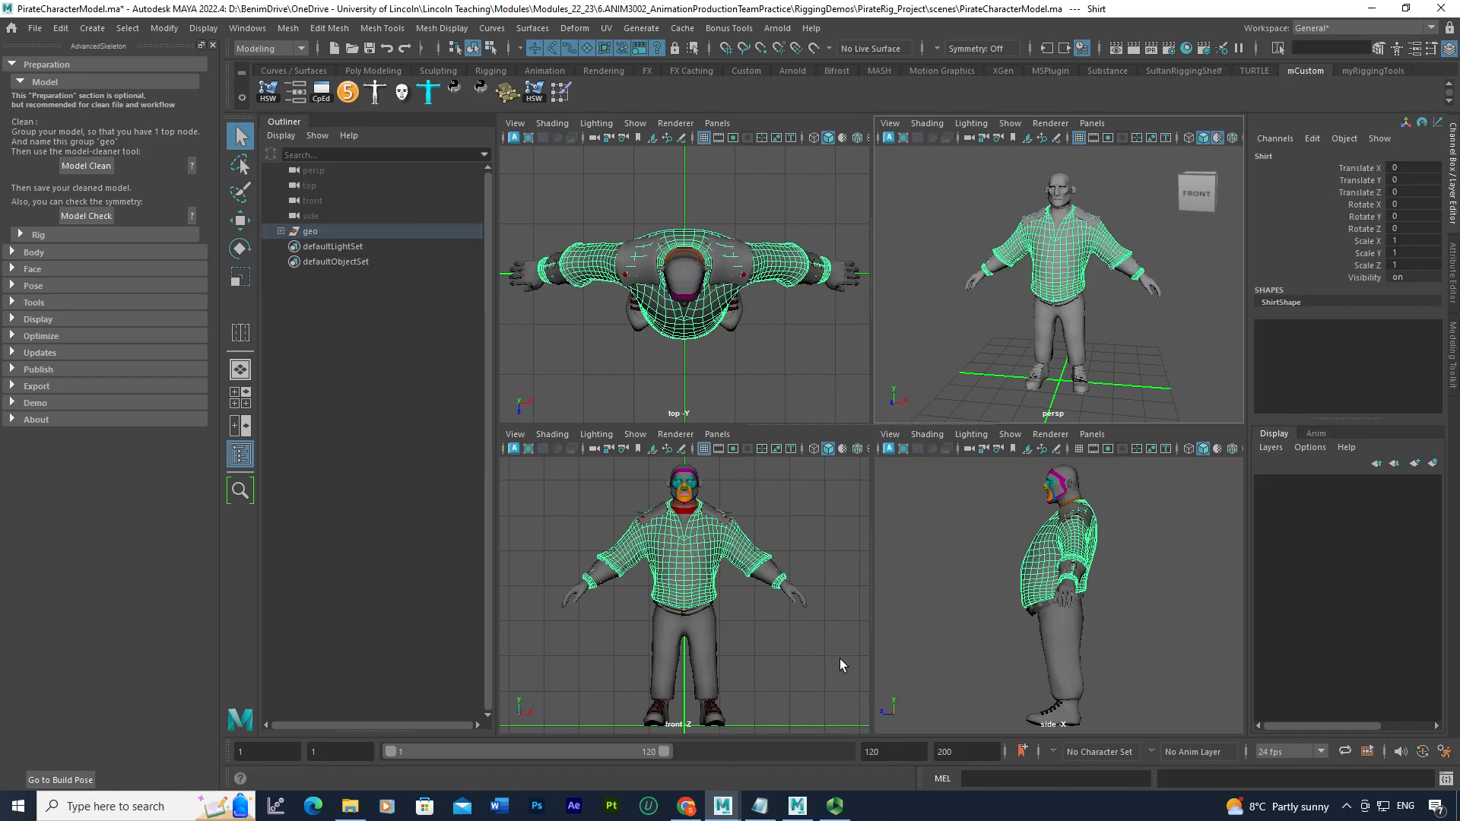
# - Maximise the front view and isolate the selected shirt in it
pyautogui.click(837, 805)
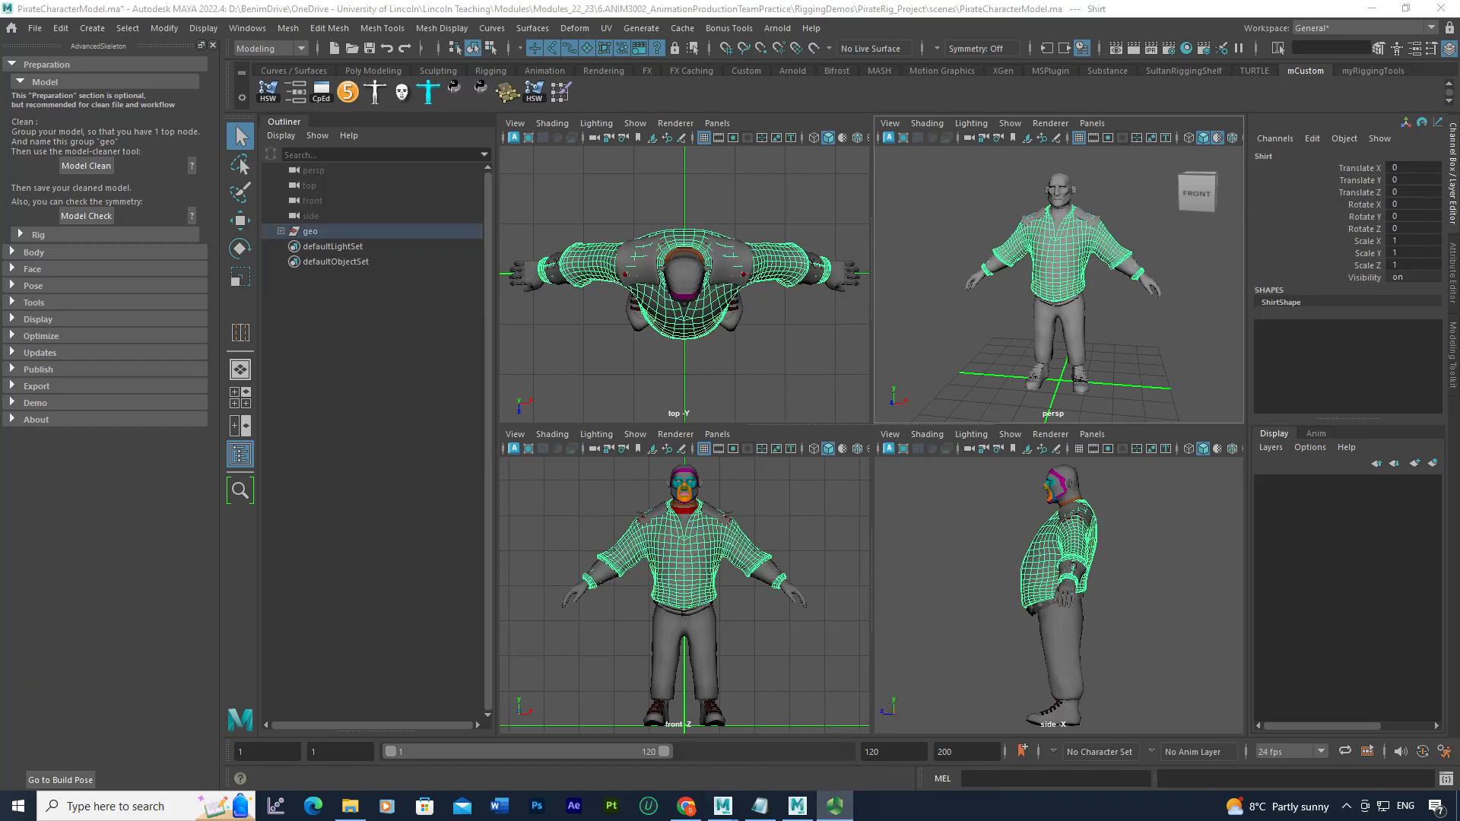
pyautogui.moveTo(997, 288)
pyautogui.keyDown('alt'); pyautogui.mouseDown()
pyautogui.moveTo(1016, 272)
pyautogui.moveTo(1008, 294)
pyautogui.mouseUp(); pyautogui.keyUp('alt')
pyautogui.press('space')
pyautogui.press('space')
pyautogui.scroll(-2, 982, 352)
pyautogui.scroll(2, 981, 357)
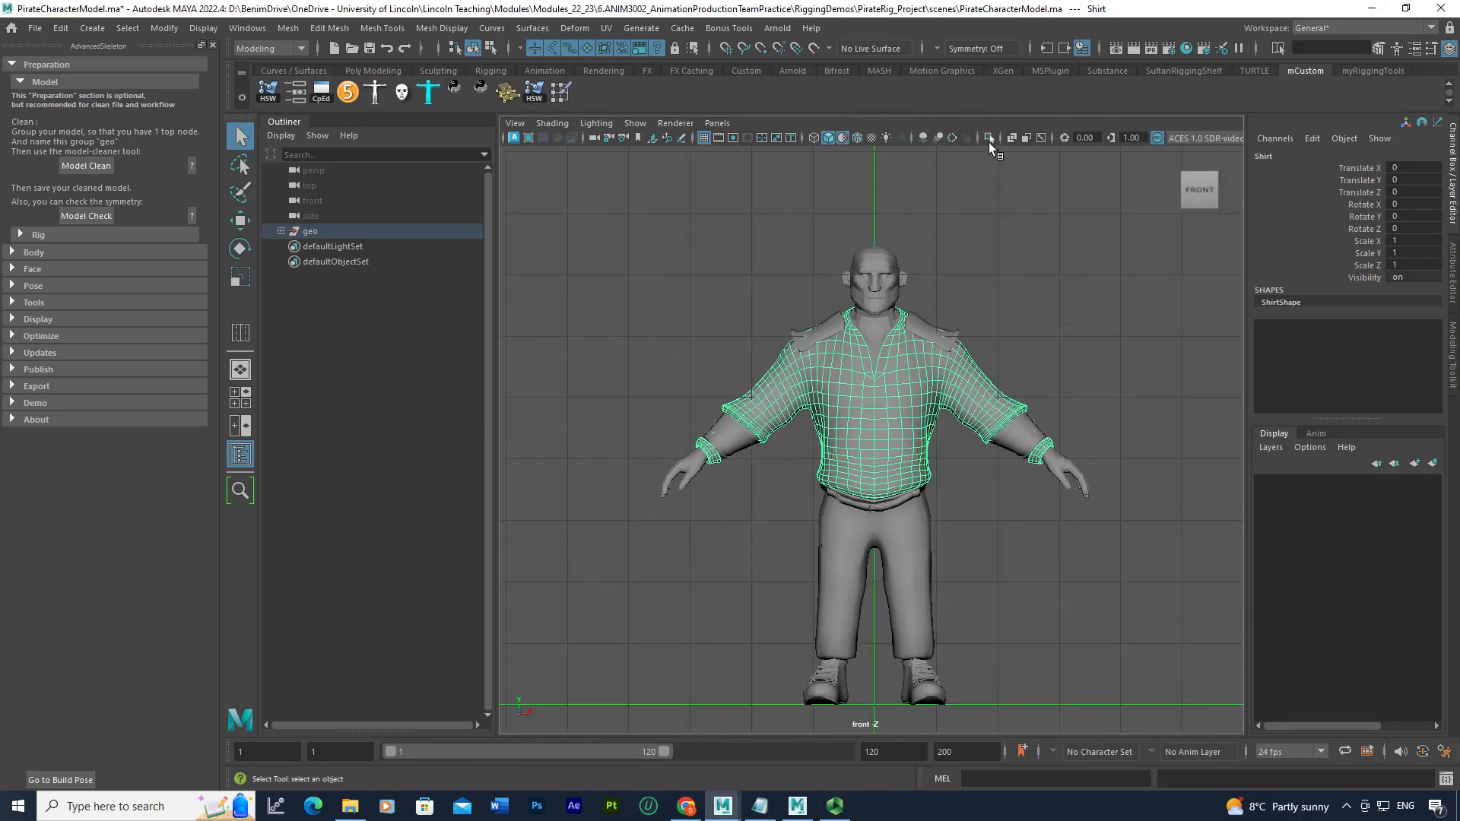
pyautogui.click(986, 138)
# - Select the faces of the shirt on the character's right side, inspect their shells in the UV Editor, and delete that half
pyautogui.moveTo(841, 316); pyautogui.dragTo(841, 355, button='right')
pyautogui.moveTo(660, 247); pyautogui.dragTo(871, 562)
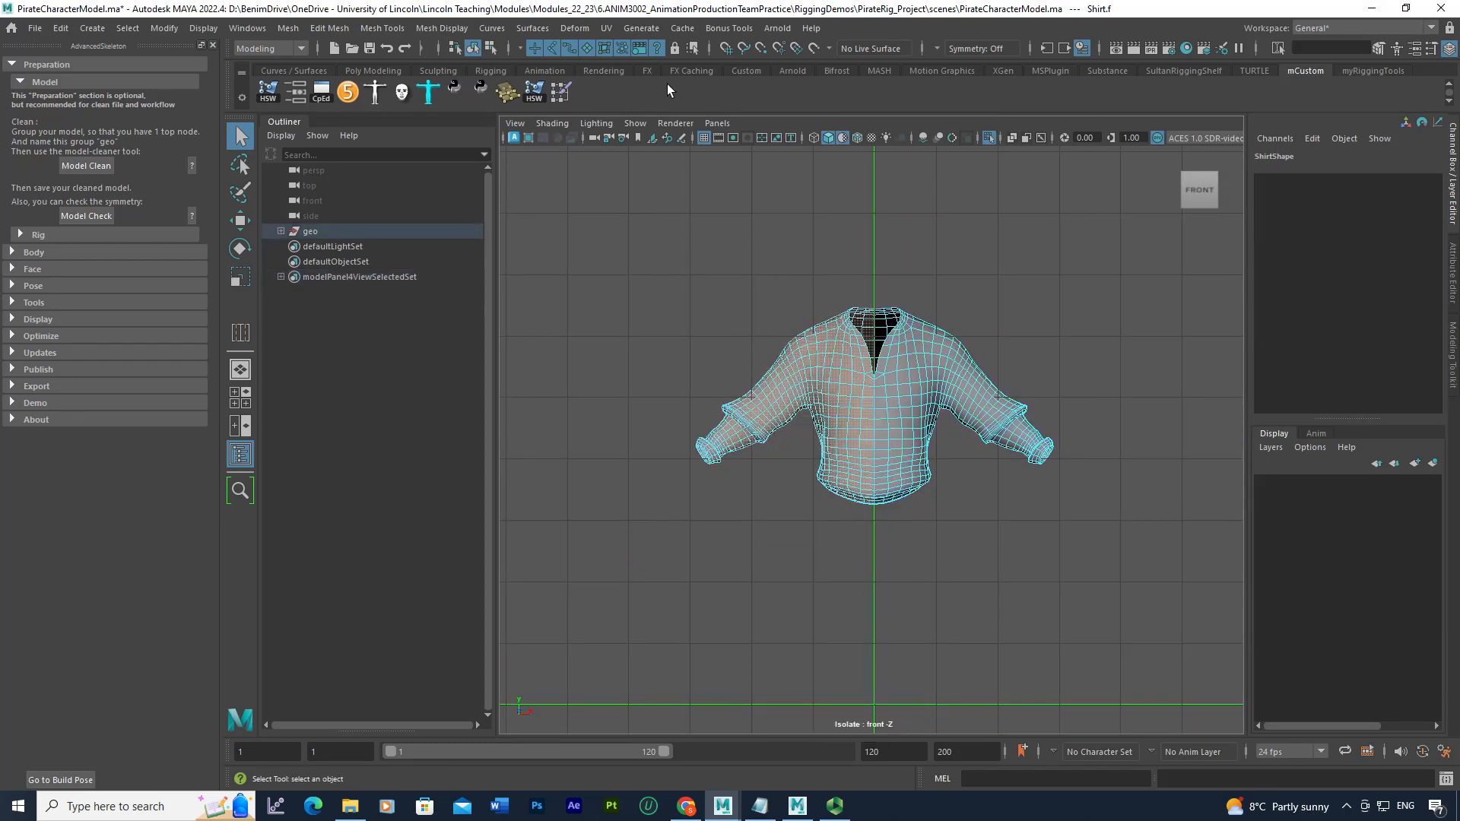
pyautogui.click(606, 29)
pyautogui.click(624, 61)
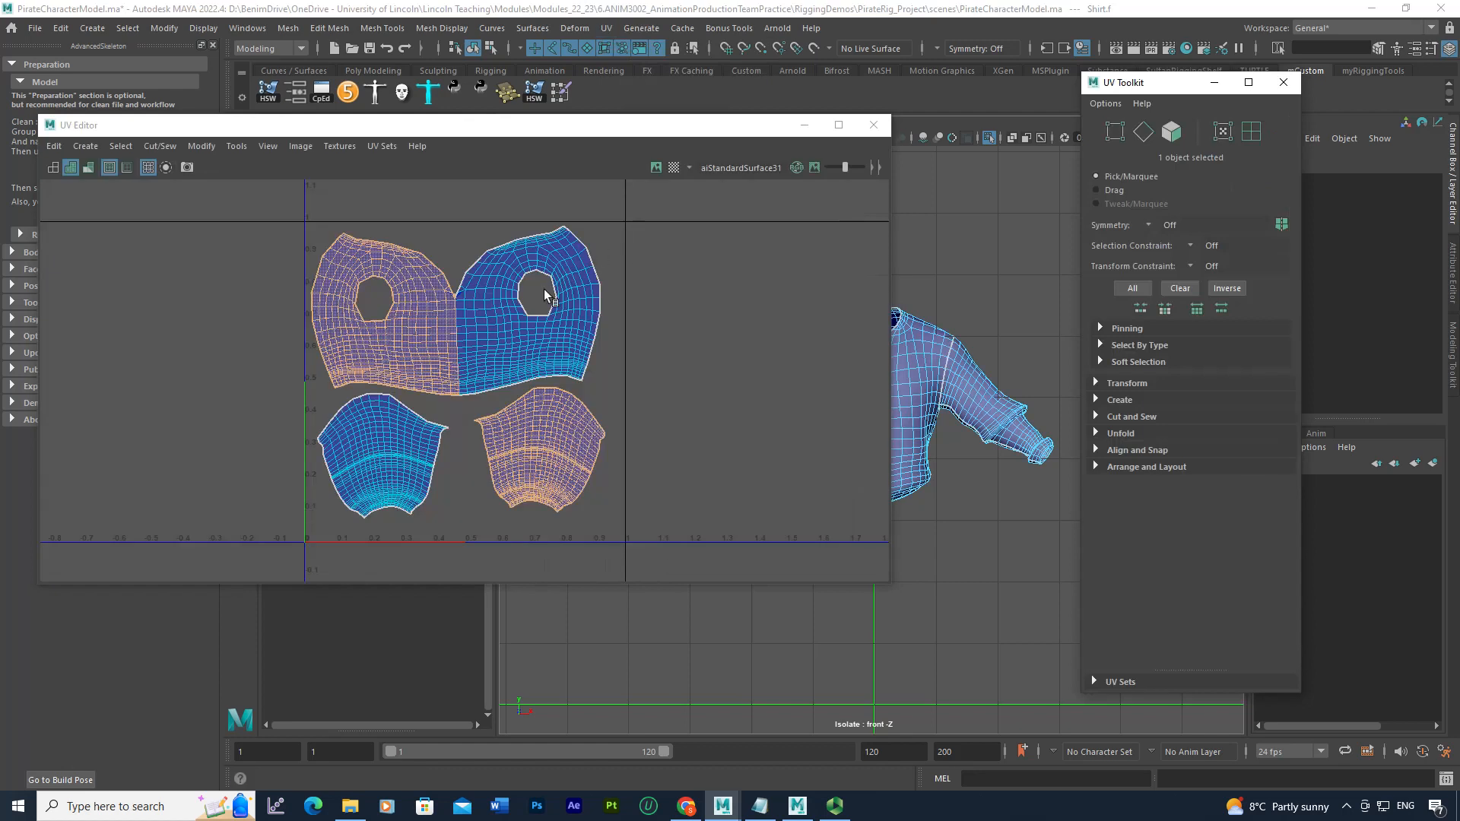
pyautogui.click(873, 124)
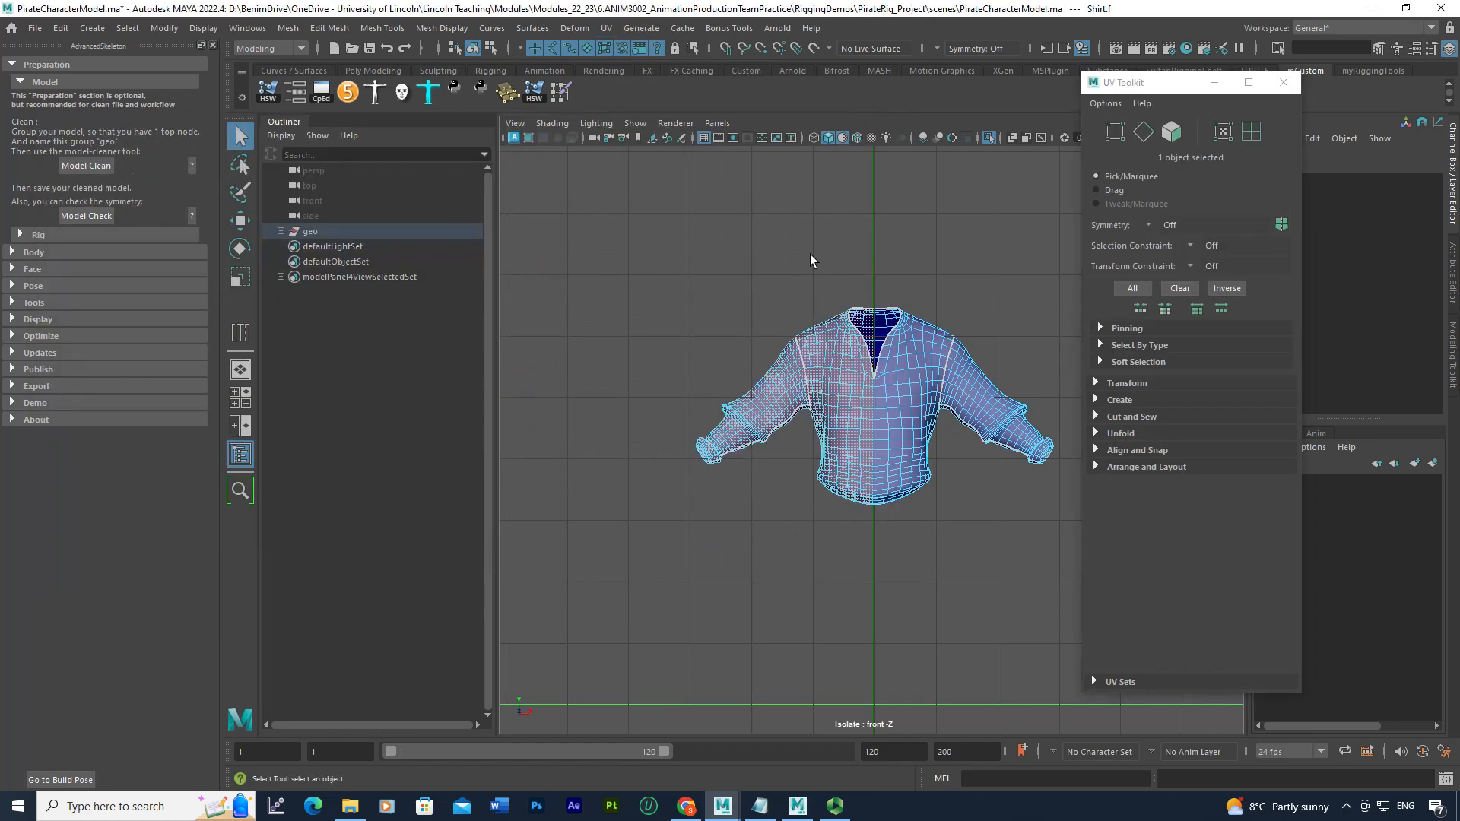
pyautogui.keyDown('alt'); pyautogui.moveTo(864, 354); pyautogui.dragTo(864, 360, button='right'); pyautogui.keyUp('alt')
pyautogui.keyDown('alt'); pyautogui.moveTo(864, 360); pyautogui.dragTo(847, 389, button='middle'); pyautogui.keyUp('alt')
pyautogui.keyDown('alt'); pyautogui.moveTo(848, 390); pyautogui.dragTo(829, 463, button='right'); pyautogui.keyUp('alt')
pyautogui.keyDown('alt'); pyautogui.moveTo(854, 355); pyautogui.dragTo(847, 313, button='middle'); pyautogui.keyUp('alt')
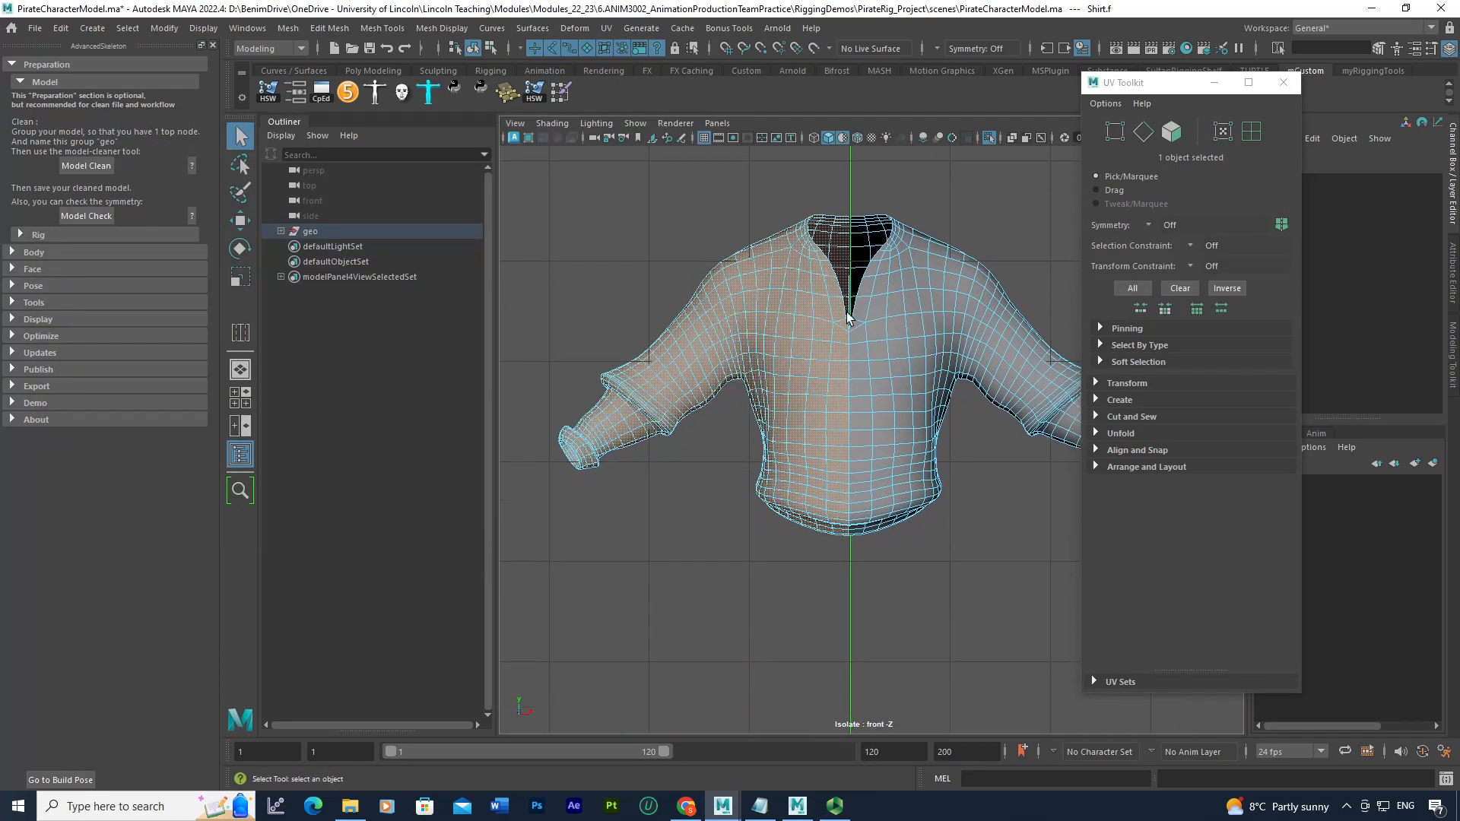
pyautogui.press('Delete')
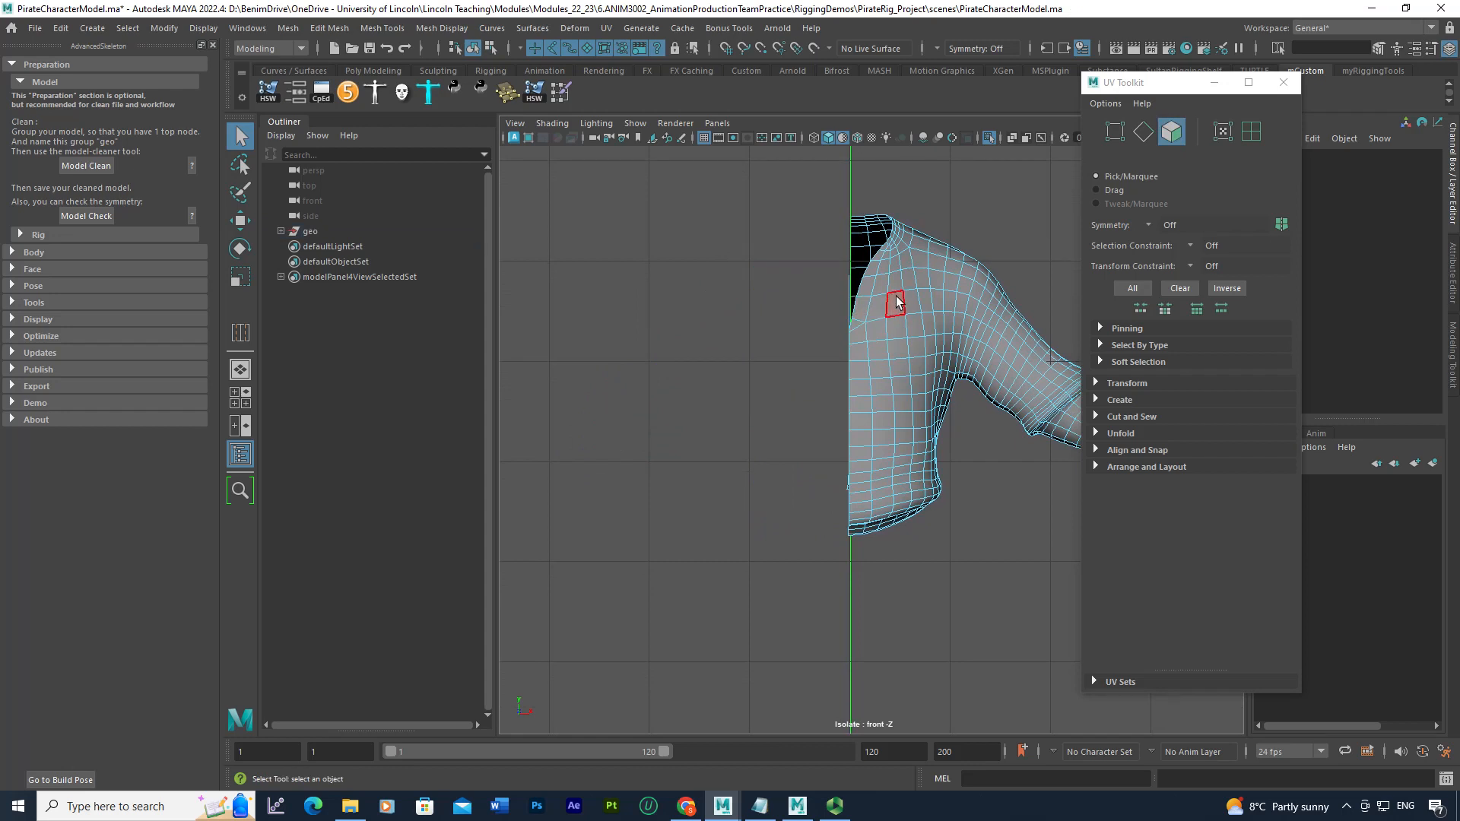
# - Select the open border edge loop of the remaining half shirt and view it in perspective
pyautogui.moveTo(895, 302); pyautogui.dragTo(912, 262, button='right')
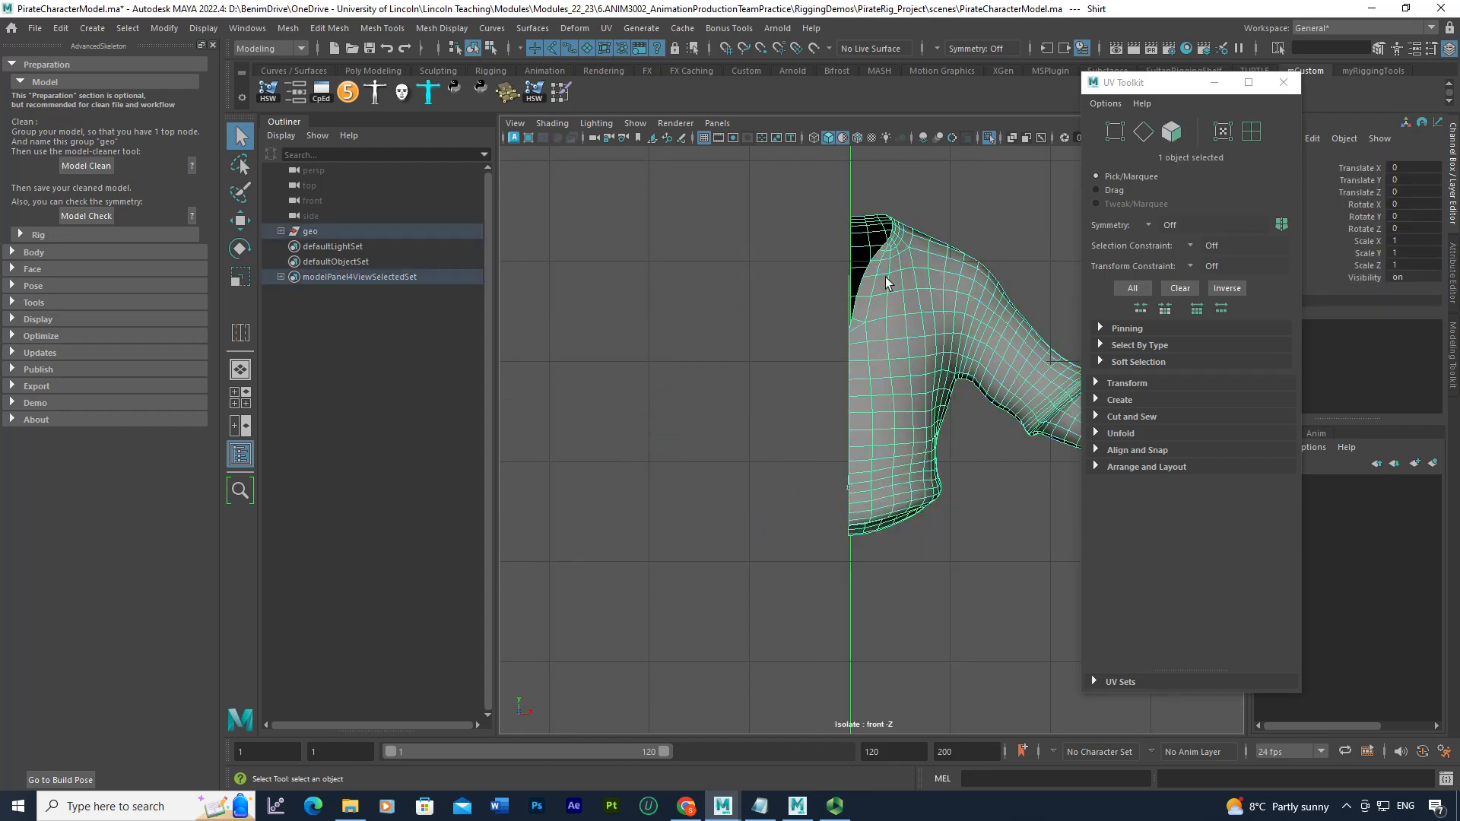
pyautogui.press('w')
pyautogui.scroll(-2, 814, 385)
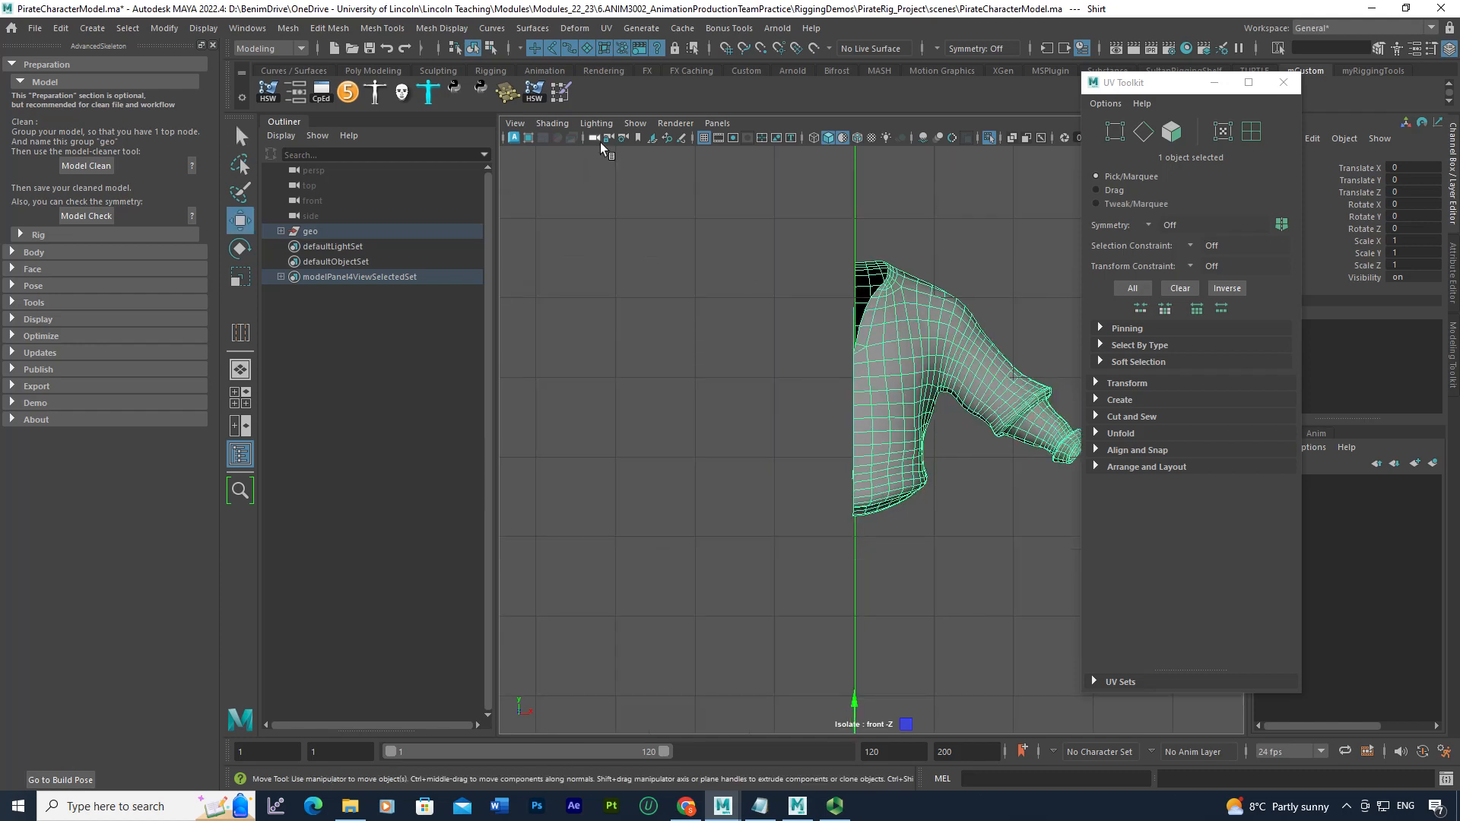
pyautogui.keyDown('alt'); pyautogui.moveTo(796, 352); pyautogui.dragTo(784, 342, button='middle'); pyautogui.keyUp('alt')
pyautogui.scroll(2, 843, 359)
pyautogui.moveTo(844, 361); pyautogui.dragTo(837, 329, button='right')
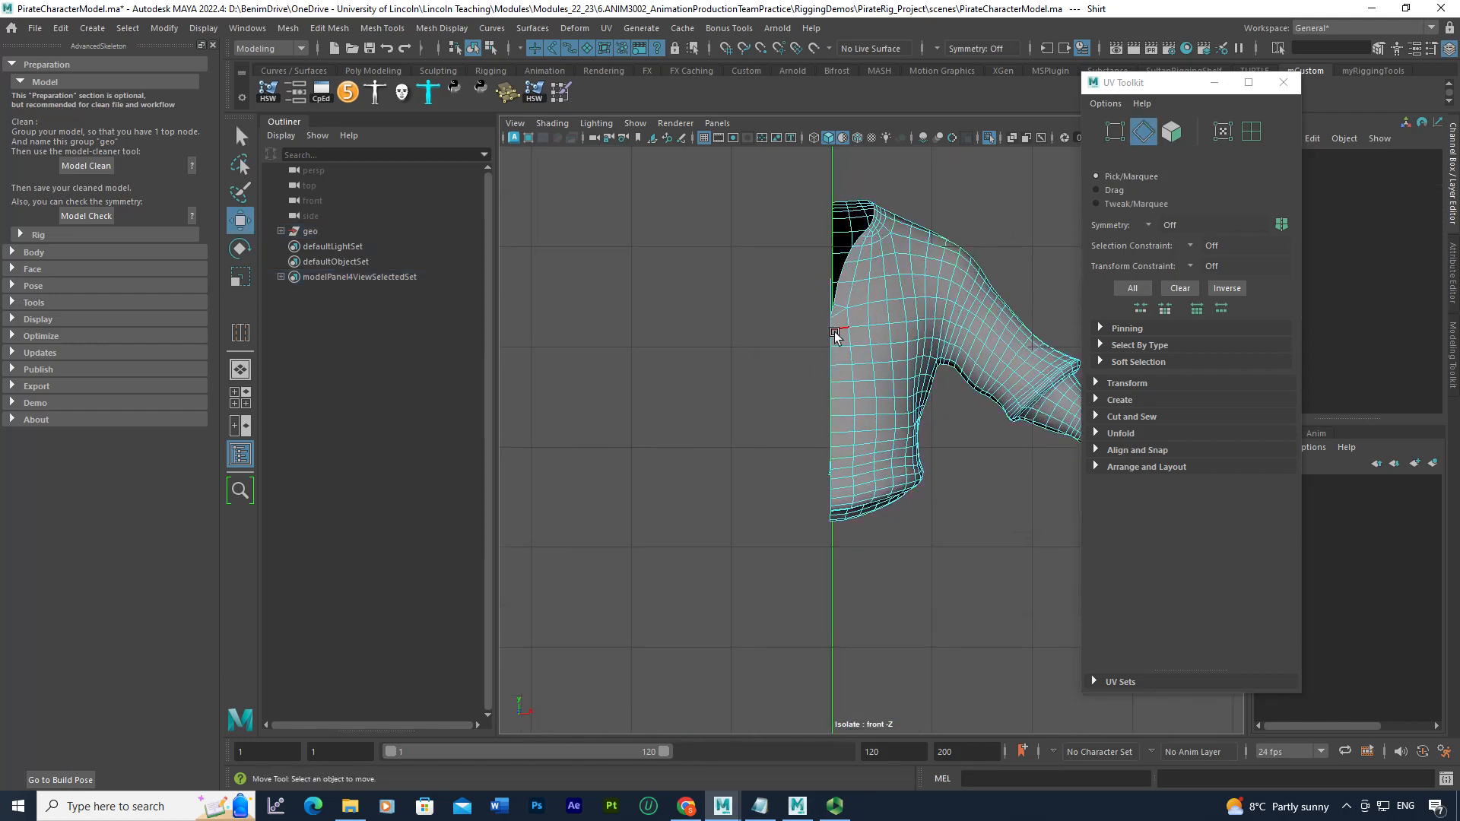
pyautogui.doubleClick(831, 337)
pyautogui.press('space')
pyautogui.moveTo(840, 330)
pyautogui.mouseDown()
pyautogui.moveTo(837, 280)
pyautogui.moveTo(823, 331)
pyautogui.moveTo(900, 377)
pyautogui.moveTo(837, 339)
pyautogui.mouseUp()
pyautogui.scroll(3, 899, 378)
pyautogui.keyDown('alt'); pyautogui.moveTo(836, 339); pyautogui.dragTo(834, 381, button='middle'); pyautogui.keyUp('alt')
pyautogui.keyDown('alt'); pyautogui.moveTo(834, 380); pyautogui.dragTo(855, 374); pyautogui.keyUp('alt')
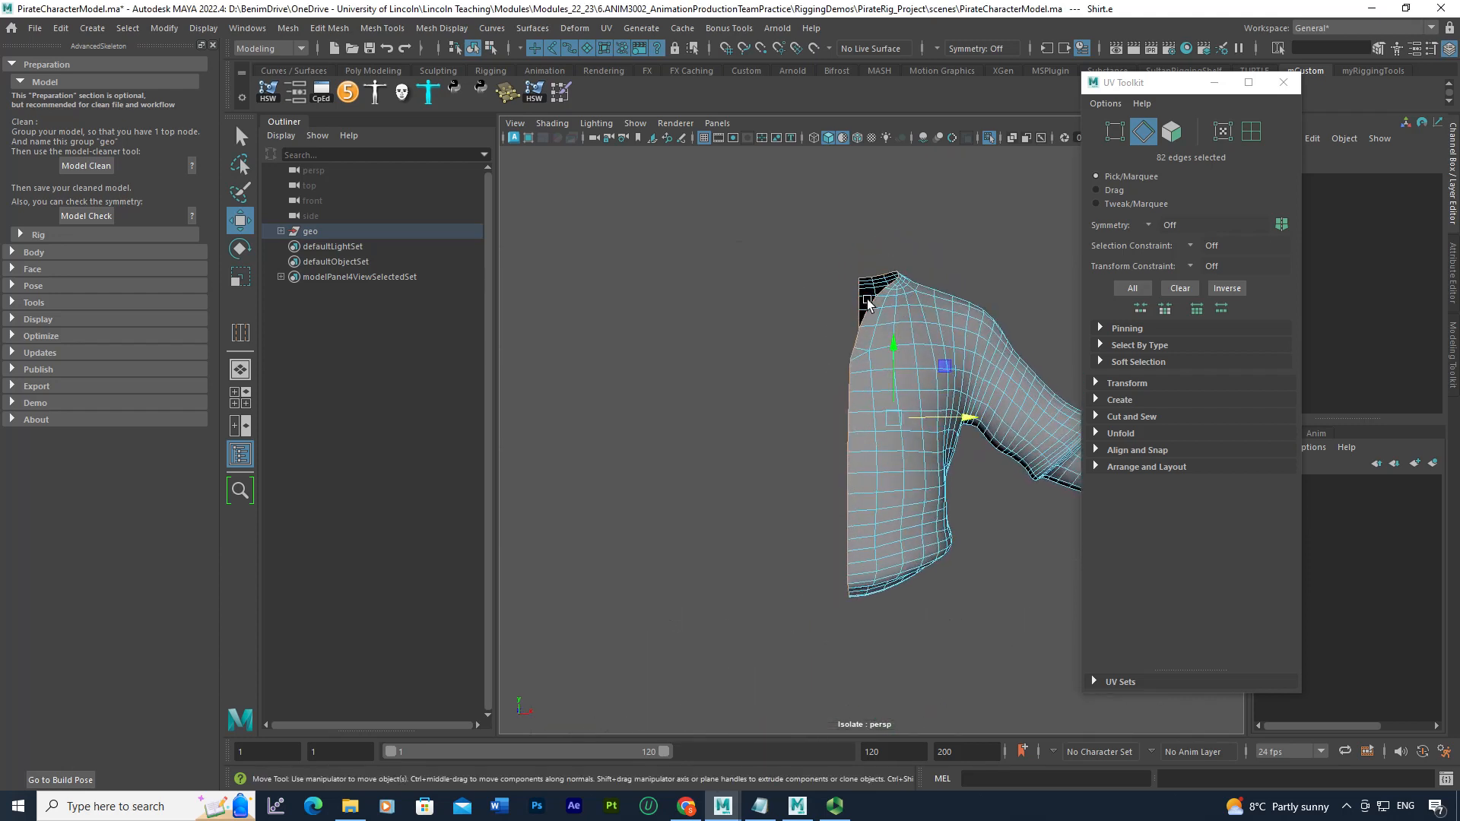
# - Remove the neckline edges from the border selection while keeping the edges along the centre cut
pyautogui.keyDown('ctrl'); pyautogui.moveTo(842, 247); pyautogui.dragTo(876, 326); pyautogui.keyUp('ctrl')
pyautogui.scroll(2, 880, 332)
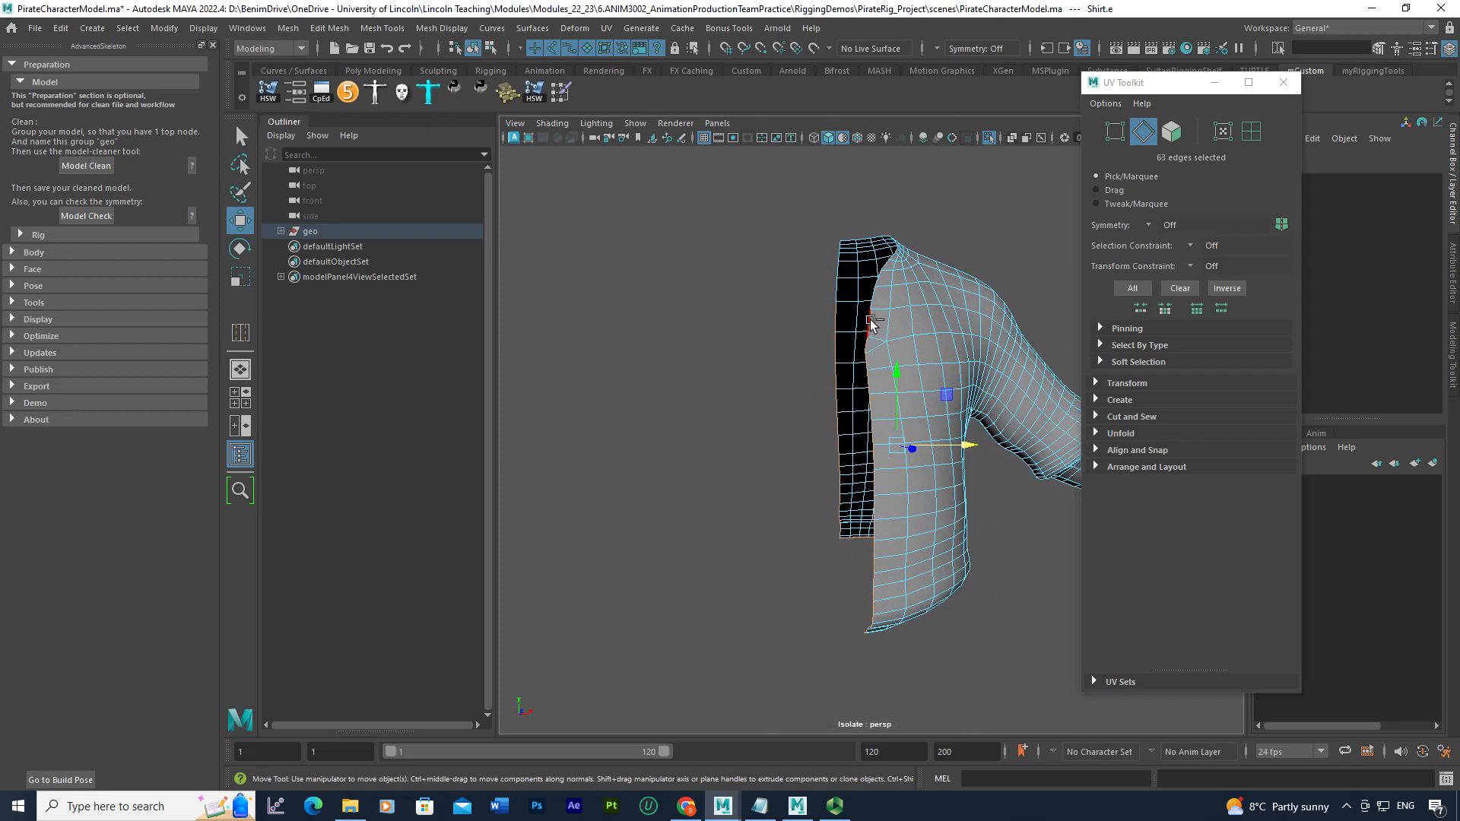
pyautogui.moveTo(832, 326)
pyautogui.keyDown('alt'); pyautogui.mouseDown()
pyautogui.moveTo(843, 332)
pyautogui.moveTo(823, 321)
pyautogui.moveTo(844, 303)
pyautogui.mouseUp(); pyautogui.keyUp('alt')
pyautogui.keyDown('shift'); pyautogui.click(823, 319); pyautogui.keyUp('shift')
pyautogui.keyDown('shift'); pyautogui.click(825, 297); pyautogui.keyUp('shift')
pyautogui.keyDown('alt'); pyautogui.moveTo(904, 354); pyautogui.dragTo(893, 363, button='middle'); pyautogui.keyUp('alt')
pyautogui.keyDown('alt'); pyautogui.moveTo(893, 364); pyautogui.dragTo(865, 348); pyautogui.keyUp('alt')
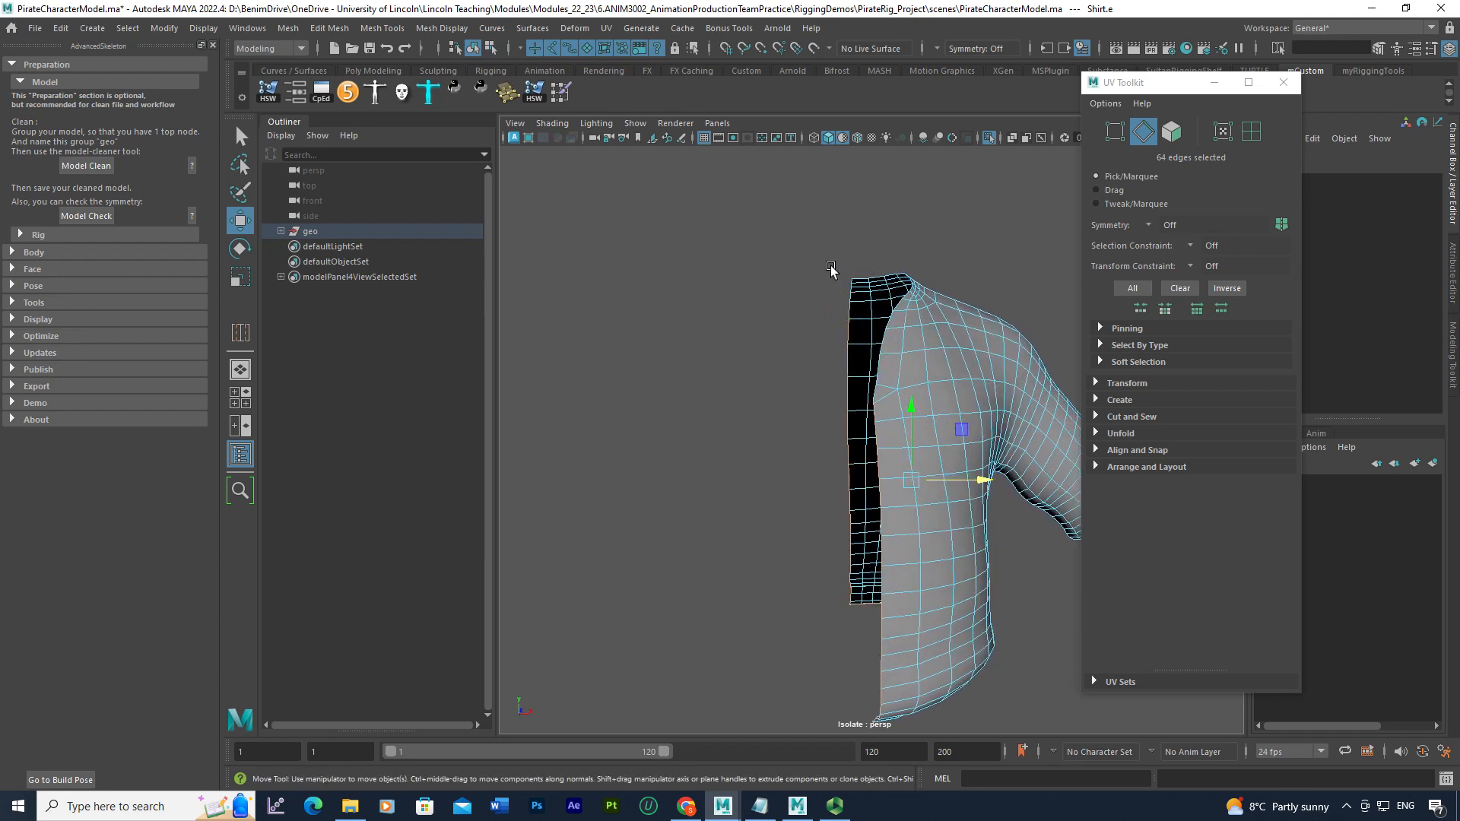
pyautogui.scroll(-4, 889, 342)
pyautogui.keyDown('ctrl'); pyautogui.moveTo(870, 300); pyautogui.dragTo(863, 280); pyautogui.keyUp('ctrl')
# - Remove the bottom hem edges from the selection, leaving only the shirt's front and back centre edges selected
pyautogui.scroll(4, 910, 456)
pyautogui.keyDown('alt'); pyautogui.moveTo(910, 472); pyautogui.dragTo(879, 603); pyautogui.keyUp('alt')
pyautogui.scroll(3, 900, 370)
pyautogui.keyDown('alt'); pyautogui.moveTo(879, 603); pyautogui.dragTo(867, 517, button='middle'); pyautogui.keyUp('alt')
pyautogui.scroll(3, 854, 547)
pyautogui.scroll(1, 854, 548)
pyautogui.keyDown('ctrl'); pyautogui.moveTo(762, 532); pyautogui.dragTo(828, 609); pyautogui.keyUp('ctrl')
pyautogui.keyDown('alt'); pyautogui.moveTo(981, 604); pyautogui.dragTo(860, 527); pyautogui.keyUp('alt')
pyautogui.keyDown('ctrl'); pyautogui.click(851, 539); pyautogui.keyUp('ctrl')
pyautogui.keyDown('ctrl'); pyautogui.click(924, 606); pyautogui.keyUp('ctrl')
pyautogui.keyDown('ctrl'); pyautogui.click(970, 630); pyautogui.keyUp('ctrl')
pyautogui.keyDown('alt'); pyautogui.moveTo(971, 630); pyautogui.dragTo(846, 580); pyautogui.keyUp('alt')
pyautogui.scroll(-3, 874, 582)
pyautogui.keyDown('ctrl'); pyautogui.moveTo(814, 489); pyautogui.dragTo(1035, 593); pyautogui.keyUp('ctrl')
pyautogui.keyDown('alt'); pyautogui.moveTo(1033, 589); pyautogui.dragTo(1012, 592, button='middle'); pyautogui.keyUp('alt')
pyautogui.keyDown('alt'); pyautogui.moveTo(1013, 595); pyautogui.dragTo(881, 578); pyautogui.keyUp('alt')
# - Show the half shirt in wireframe in the front view and scale the selected centre edges along X to flatten them
pyautogui.press('4')
pyautogui.press('space')
pyautogui.moveTo(799, 428); pyautogui.dragTo(795, 472)
pyautogui.keyDown('alt'); pyautogui.moveTo(795, 472); pyautogui.dragTo(777, 426, button='right'); pyautogui.keyUp('alt')
pyautogui.keyDown('alt'); pyautogui.moveTo(777, 426); pyautogui.dragTo(776, 453, button='middle'); pyautogui.keyUp('alt')
pyautogui.keyDown('alt'); pyautogui.moveTo(775, 453); pyautogui.dragTo(811, 482, button='right'); pyautogui.keyUp('alt')
pyautogui.keyDown('alt'); pyautogui.moveTo(812, 482); pyautogui.dragTo(802, 506, button='middle'); pyautogui.keyUp('alt')
pyautogui.keyDown('alt'); pyautogui.moveTo(801, 506); pyautogui.dragTo(805, 479, button='right'); pyautogui.keyUp('alt')
pyautogui.moveTo(862, 412); pyautogui.dragTo(837, 415)
pyautogui.hotkey('ctrl', 'z')
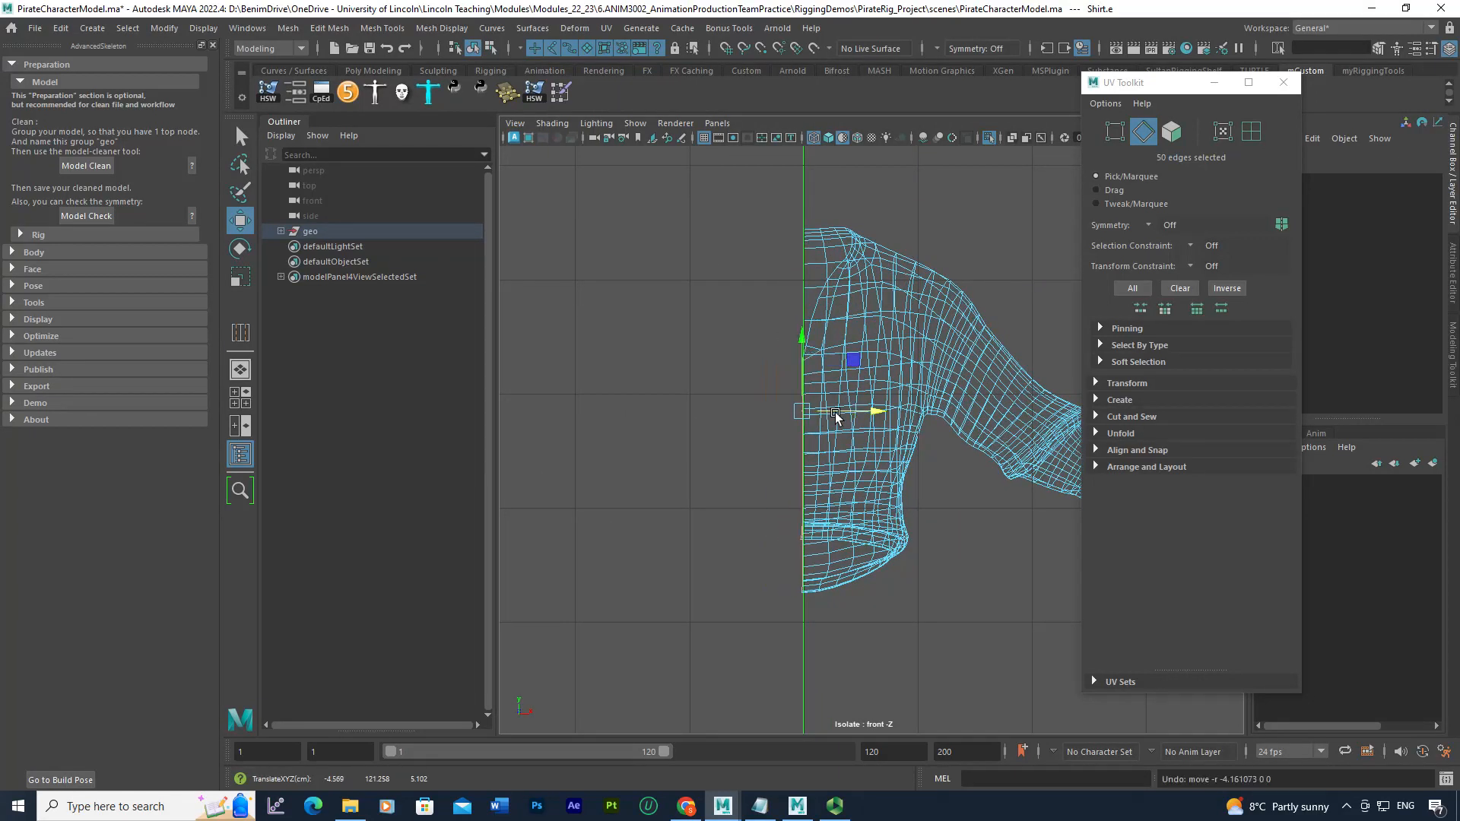
pyautogui.press('r')
pyautogui.moveTo(871, 412); pyautogui.dragTo(724, 416)
pyautogui.press('w')
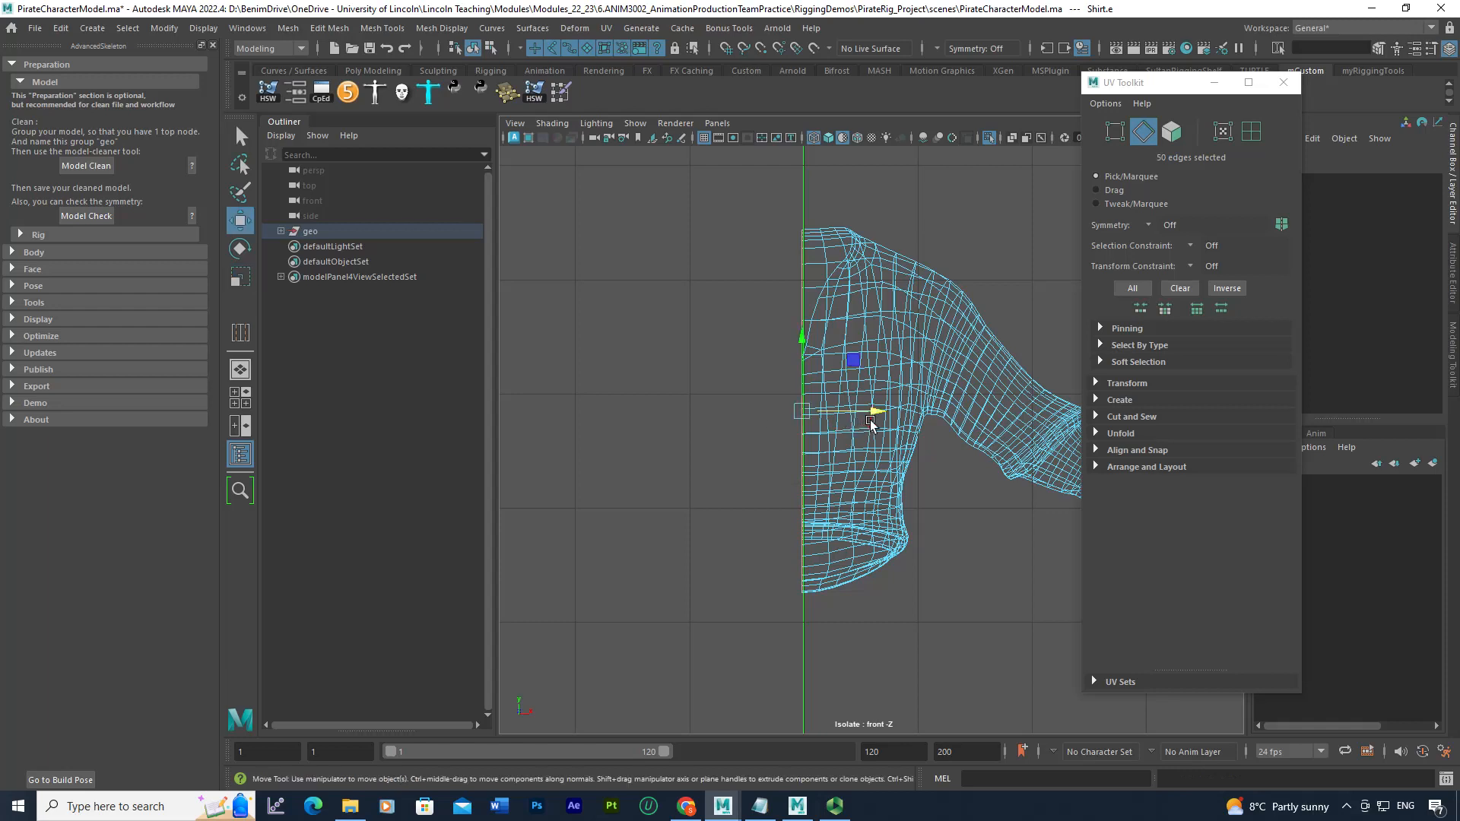
# - Move the centre edges outward along X, select their border vertices, and scale those vertices along X to align them
pyautogui.moveTo(872, 417); pyautogui.dragTo(713, 420)
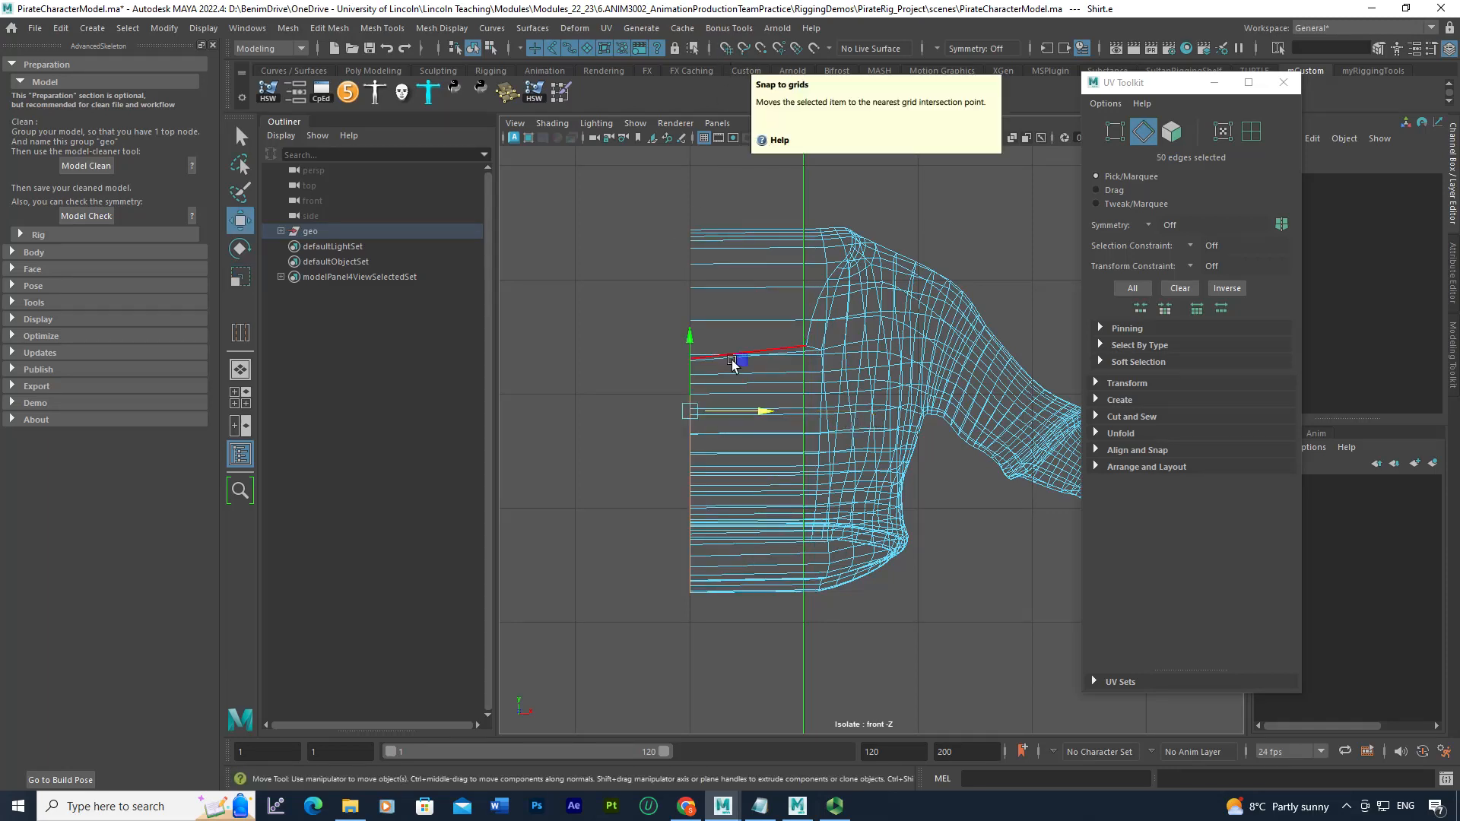
pyautogui.press('r')
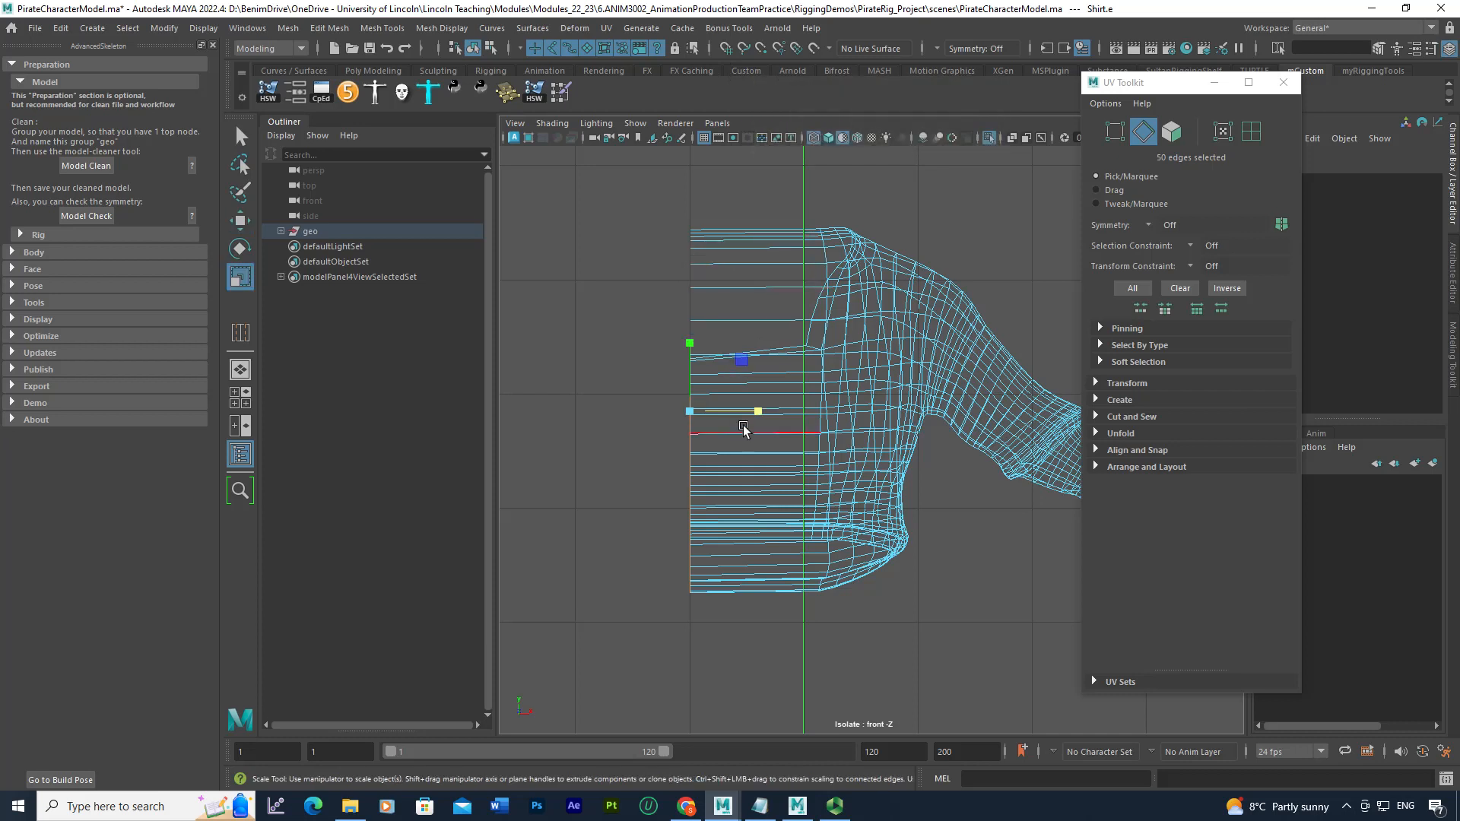
pyautogui.moveTo(700, 237); pyautogui.dragTo(619, 231, button='right')
pyautogui.moveTo(641, 213); pyautogui.dragTo(700, 597)
pyautogui.click(719, 411)
pyautogui.moveTo(719, 411); pyautogui.dragTo(753, 413)
# - Snap the selected border vertices along X to the grid's centre line, and return the shirt to object mode
pyautogui.press('w')
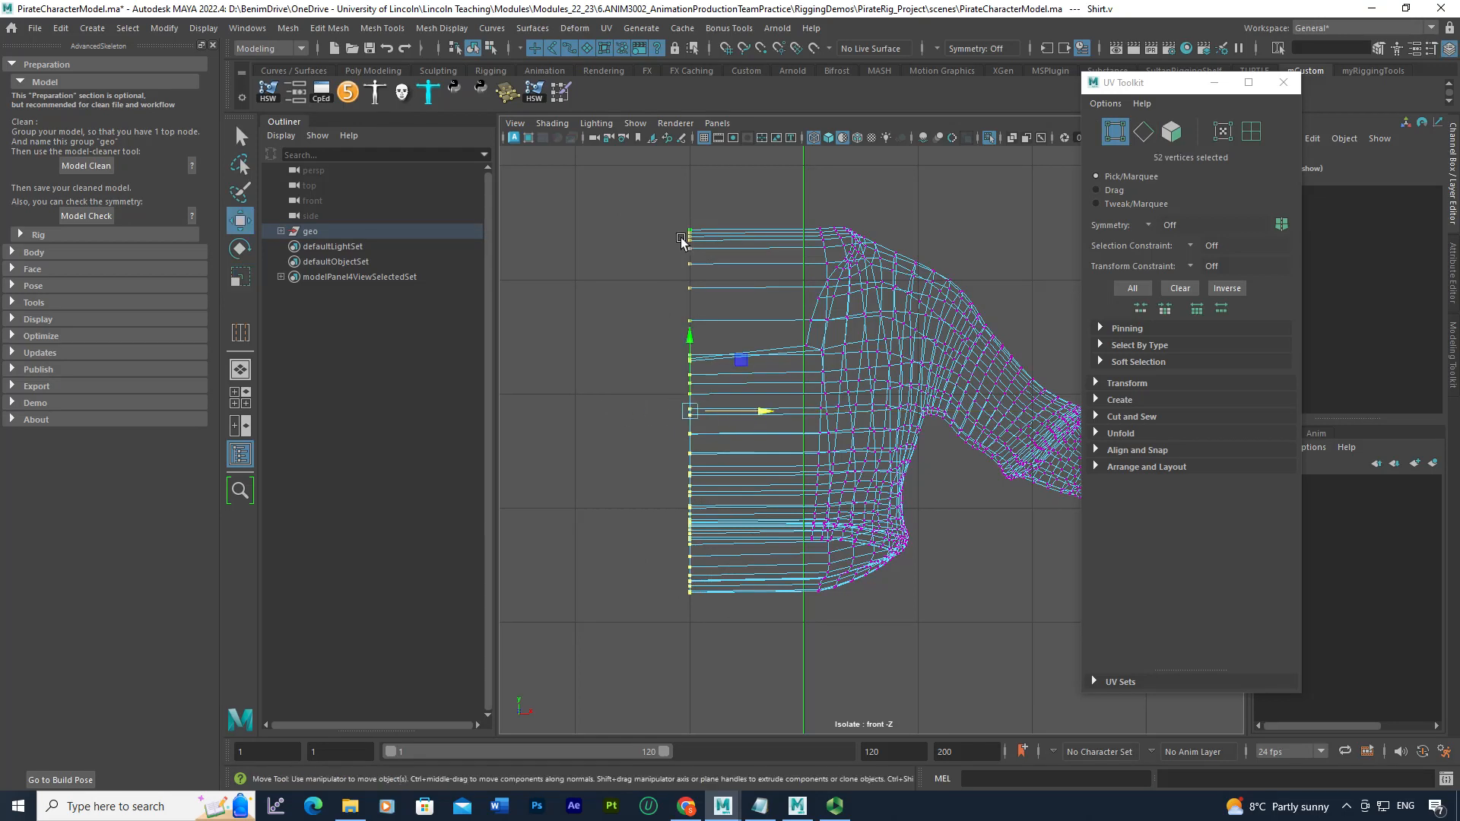
pyautogui.press('x')
pyautogui.moveTo(727, 414); pyautogui.dragTo(841, 414)
pyautogui.moveTo(847, 326); pyautogui.dragTo(888, 289, button='right')
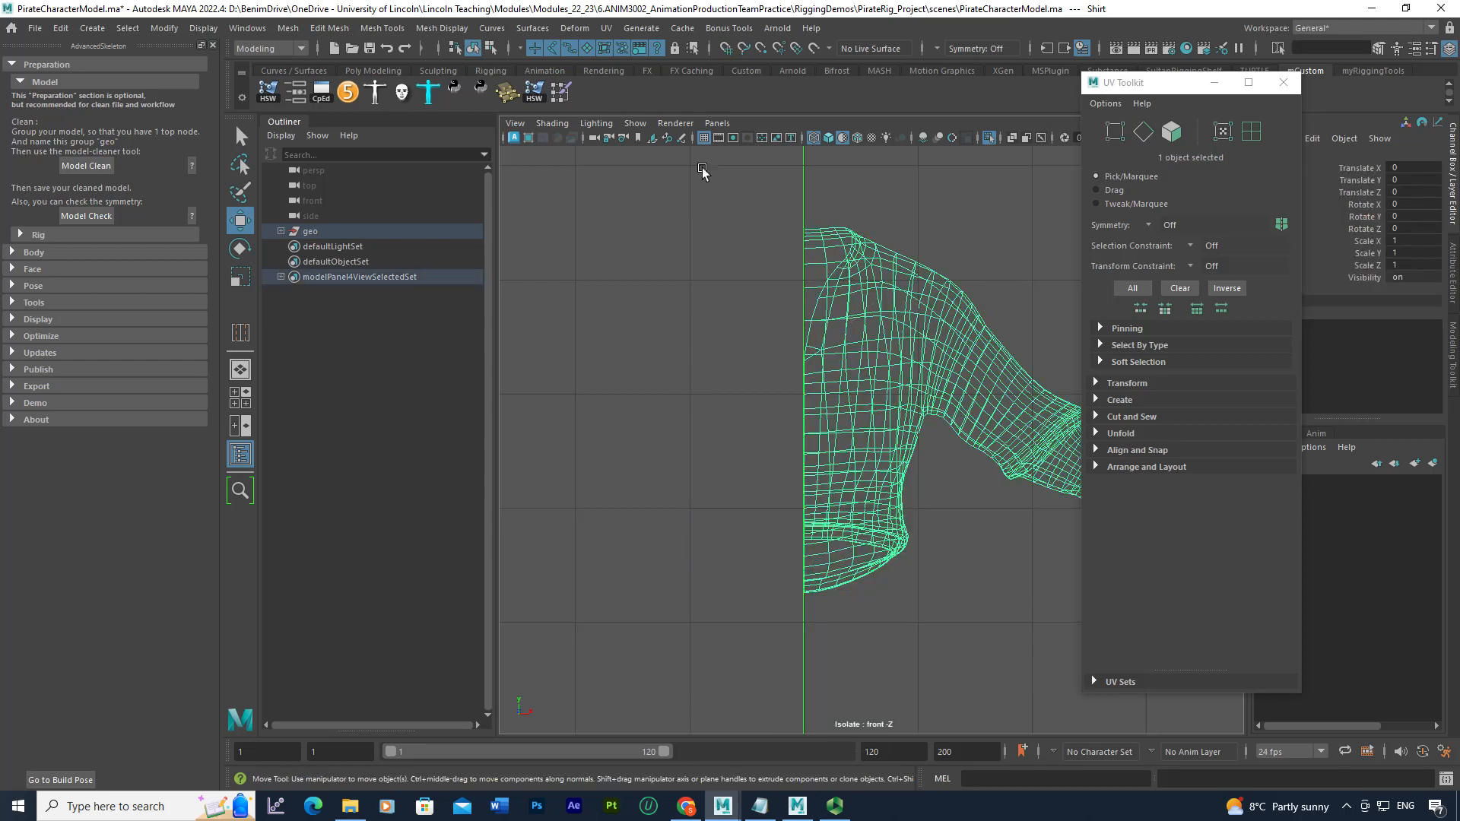
# - Mirror the half shirt across the world X axis, merging border vertices with a 0.0010 threshold, and close the Mirror Options and UV Toolkit
pyautogui.click(287, 27)
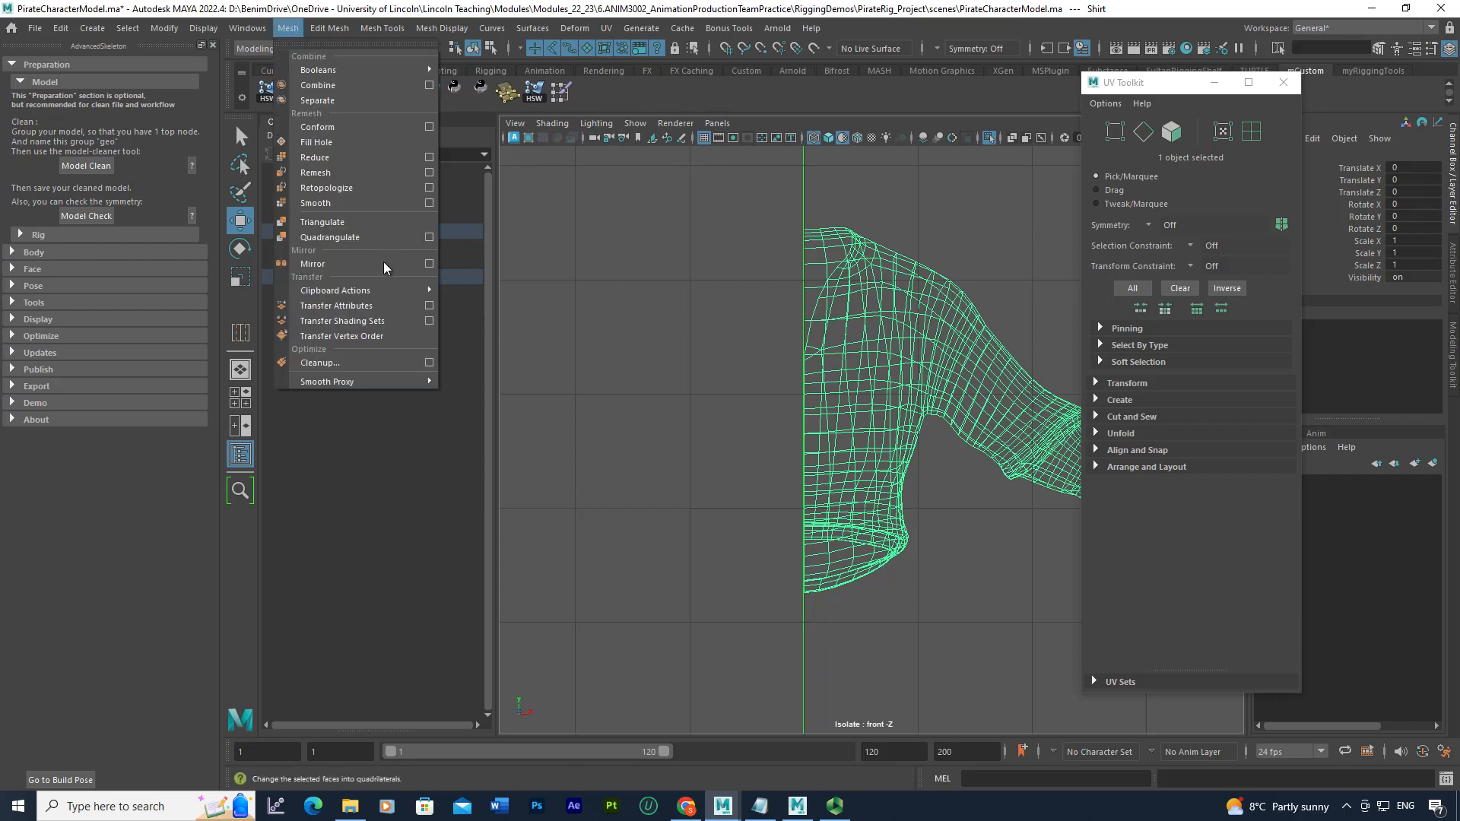
pyautogui.click(429, 263)
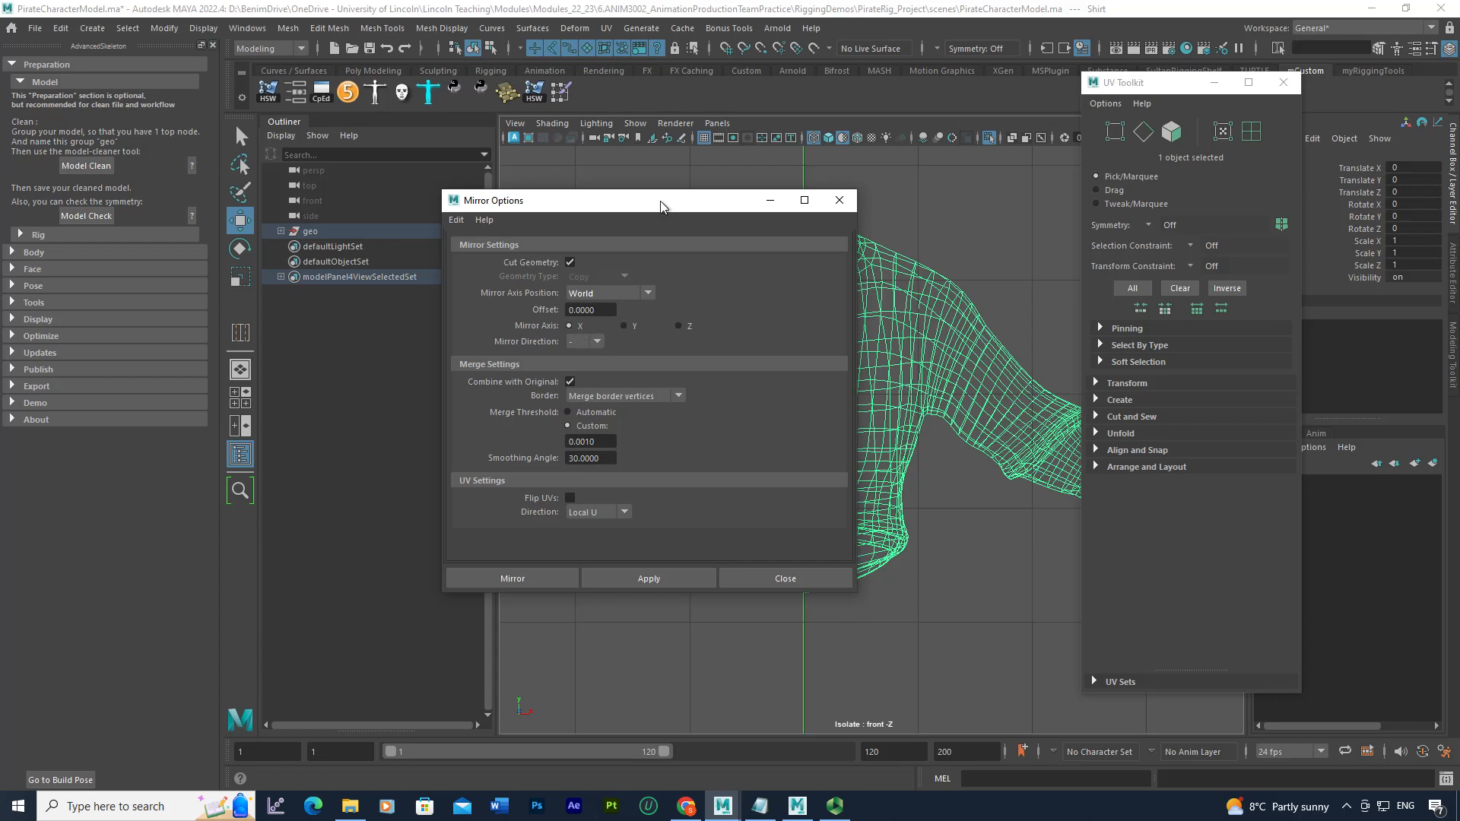
pyautogui.moveTo(661, 203); pyautogui.dragTo(540, 95)
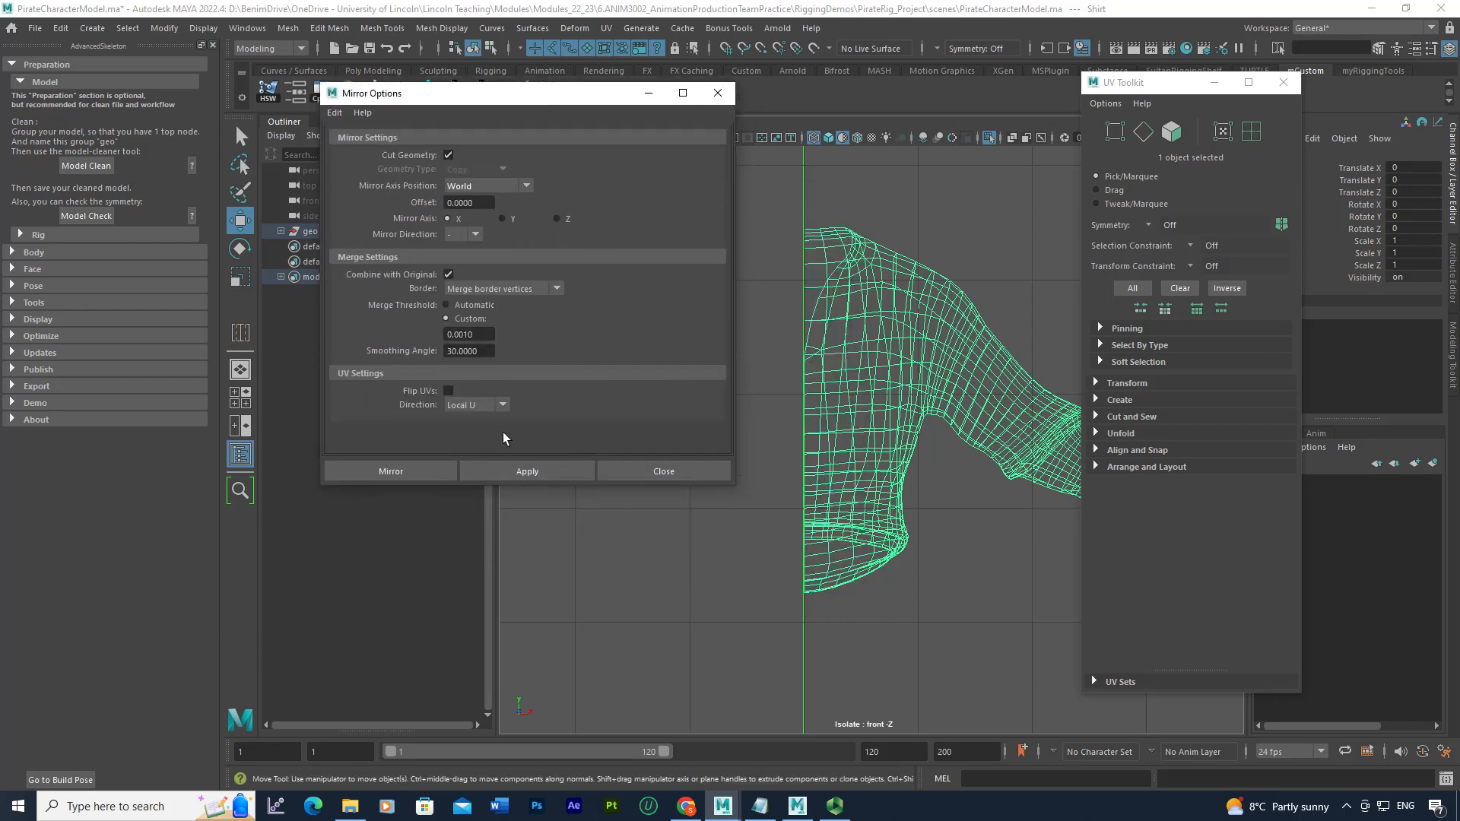
pyautogui.click(507, 474)
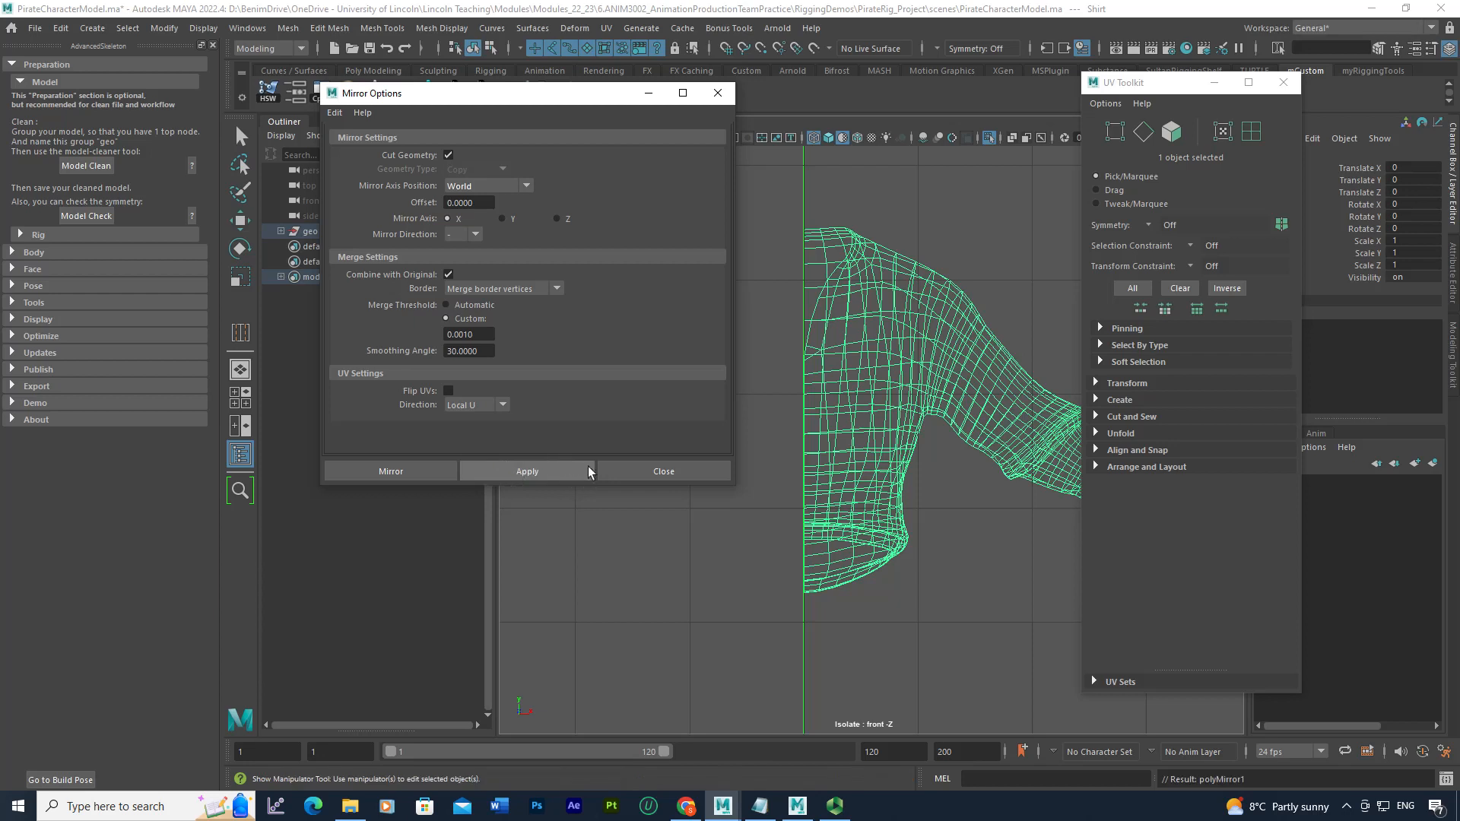
pyautogui.click(717, 92)
pyautogui.click(1274, 85)
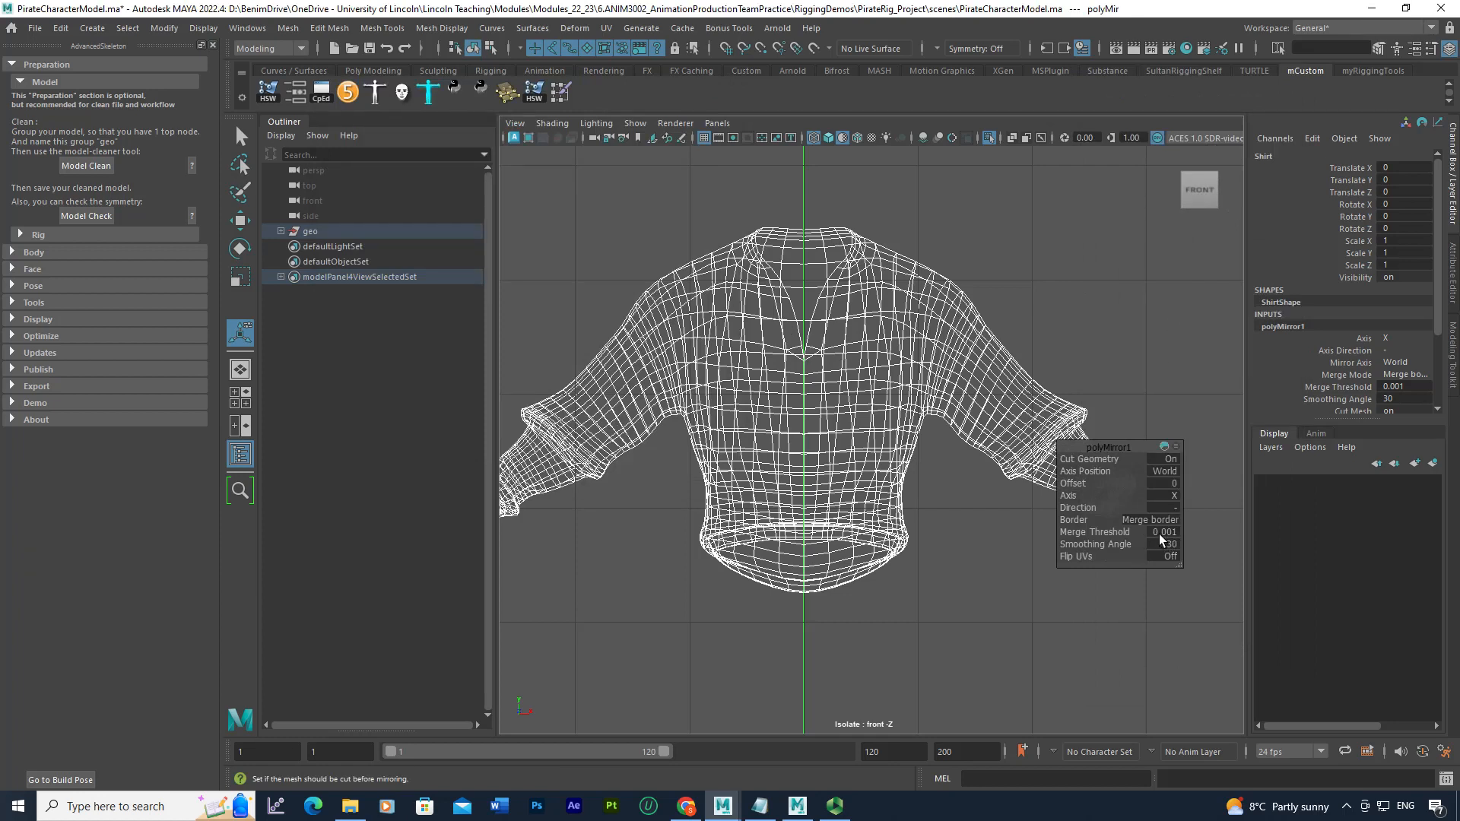
# - Examine the mirrored shirt in shaded perspective display along its front and back centre seams
pyautogui.click(1026, 265)
pyautogui.click(897, 356)
pyautogui.press('5')
pyautogui.click(950, 278)
pyautogui.click(873, 368)
pyautogui.press('space')
pyautogui.moveTo(861, 374); pyautogui.dragTo(852, 282)
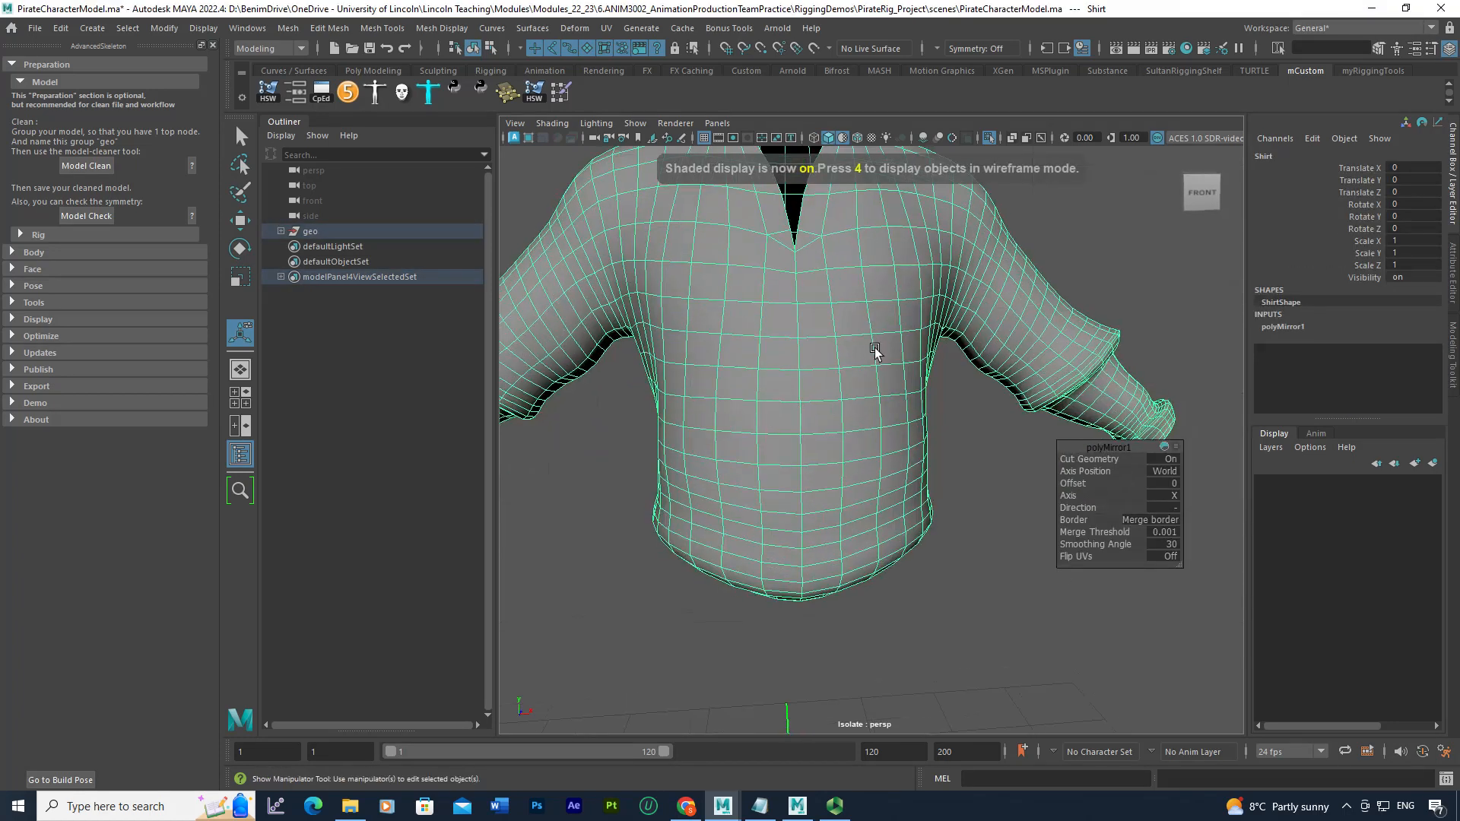
pyautogui.keyDown('alt'); pyautogui.moveTo(874, 352); pyautogui.dragTo(791, 408, button='middle'); pyautogui.keyUp('alt')
pyautogui.keyDown('alt'); pyautogui.moveTo(792, 407); pyautogui.dragTo(879, 501, button='right'); pyautogui.keyUp('alt')
pyautogui.keyDown('alt'); pyautogui.moveTo(880, 502); pyautogui.dragTo(540, 446); pyautogui.keyUp('alt')
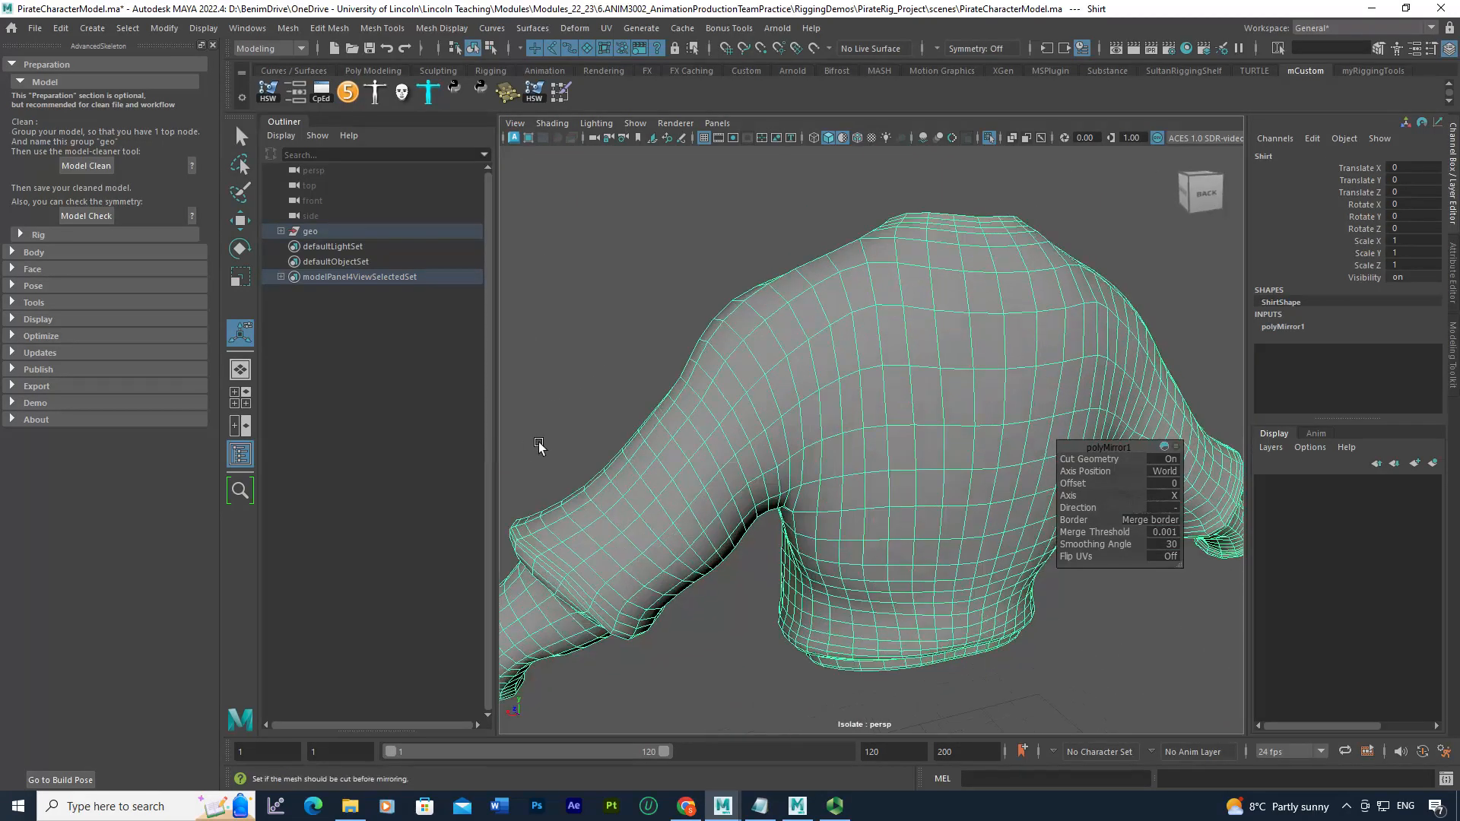
# - Switch the mirrored shirt to vertex mode and clear the selection to view its back vertices
pyautogui.moveTo(765, 413); pyautogui.dragTo(710, 465, button='right')
pyautogui.keyDown('alt'); pyautogui.moveTo(793, 479); pyautogui.dragTo(729, 460); pyautogui.keyUp('alt')
pyautogui.click(701, 244)
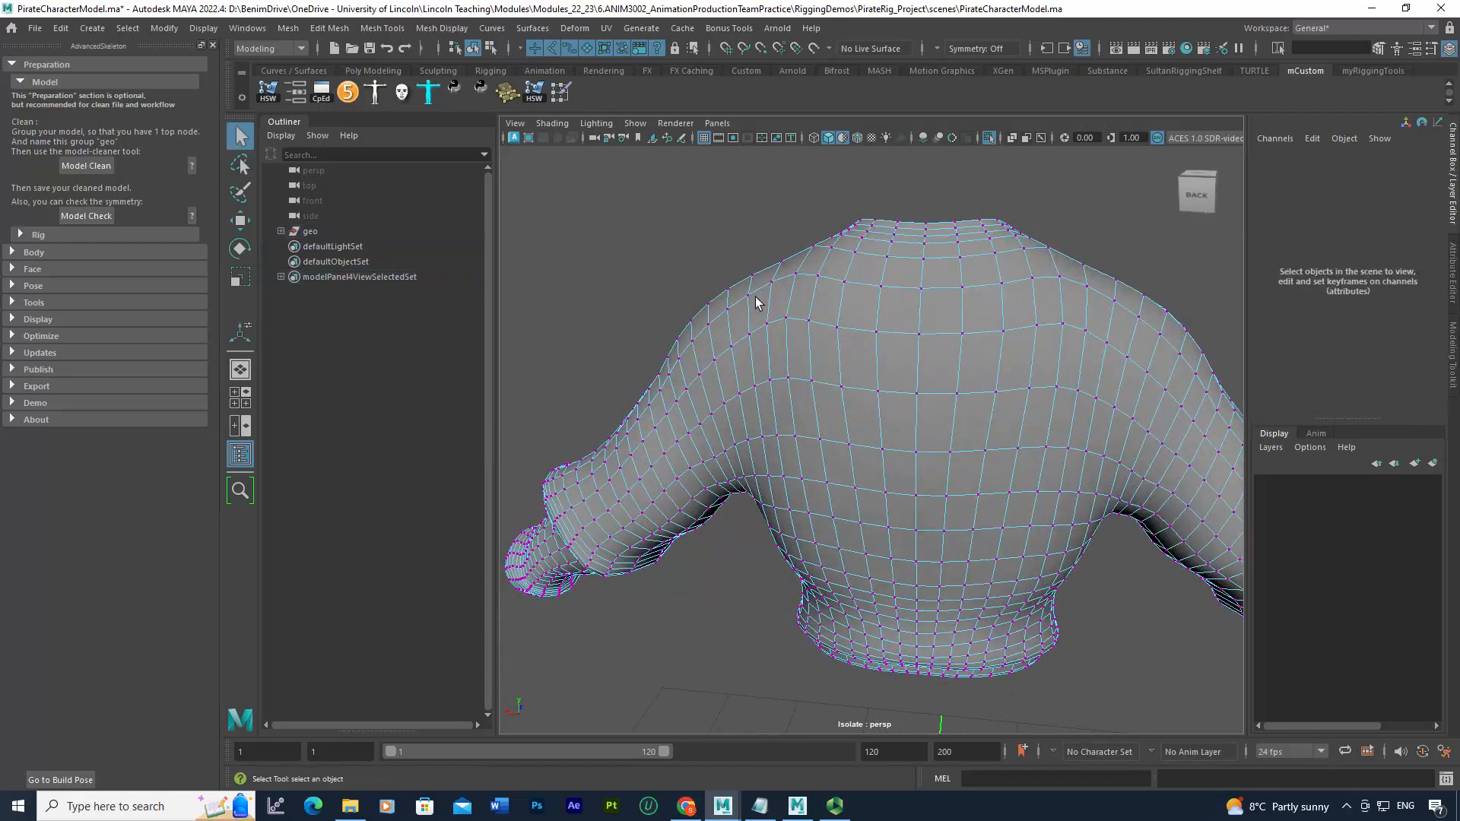
# - Return the mirrored shirt to object mode and examine its UV shells in the UV Editor
pyautogui.keyDown('alt'); pyautogui.moveTo(859, 384); pyautogui.dragTo(854, 353); pyautogui.keyUp('alt')
pyautogui.moveTo(855, 353); pyautogui.dragTo(905, 312, button='right')
pyautogui.scroll(-2, 905, 408)
pyautogui.keyDown('alt'); pyautogui.moveTo(905, 408); pyautogui.dragTo(875, 415); pyautogui.keyUp('alt')
pyautogui.click(606, 28)
pyautogui.click(639, 58)
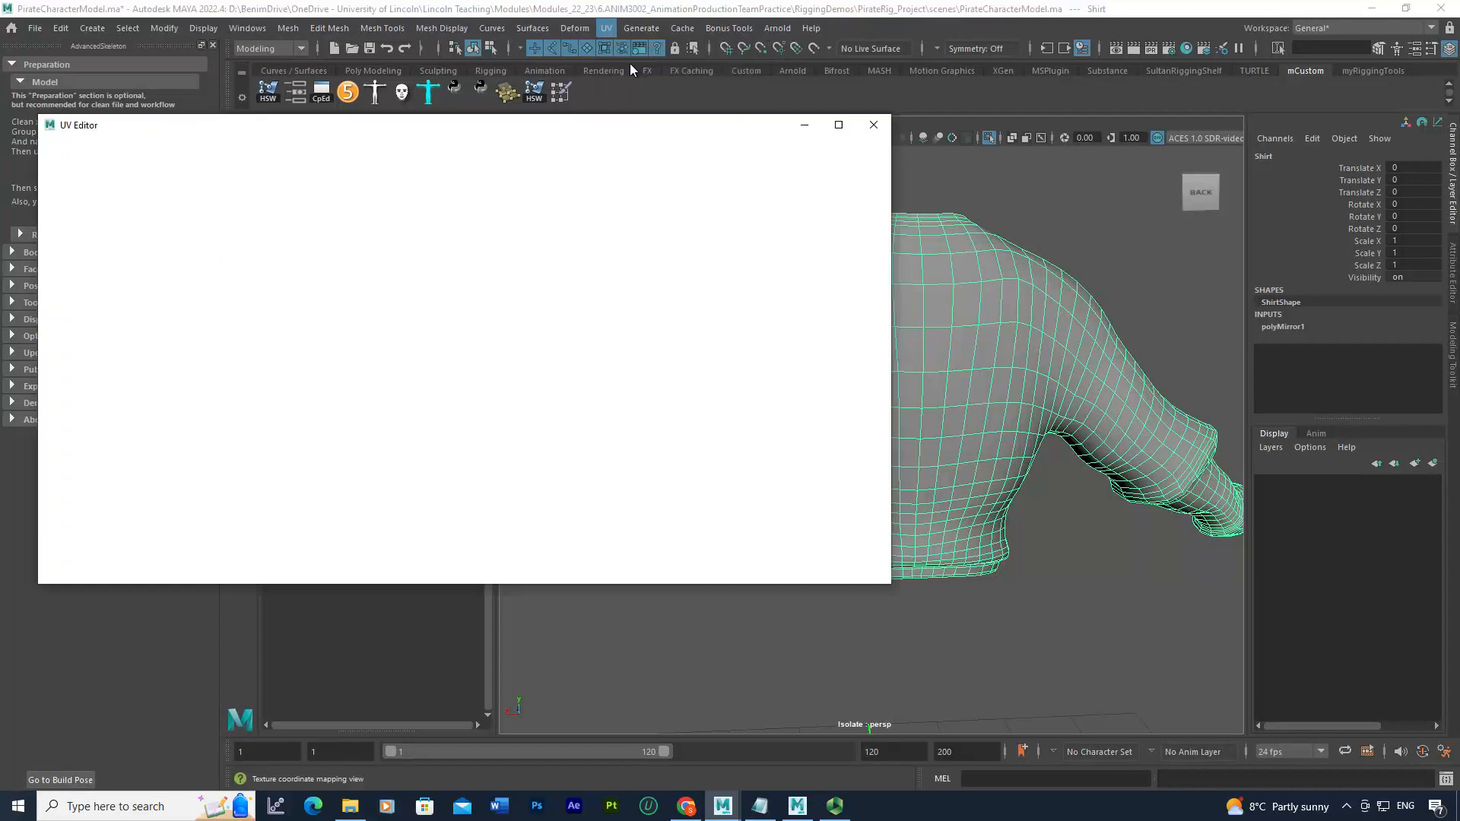
pyautogui.keyDown('alt'); pyautogui.moveTo(539, 357); pyautogui.dragTo(542, 387, button='middle'); pyautogui.keyUp('alt')
pyautogui.keyDown('alt'); pyautogui.moveTo(541, 387); pyautogui.dragTo(517, 376, button='right'); pyautogui.keyUp('alt')
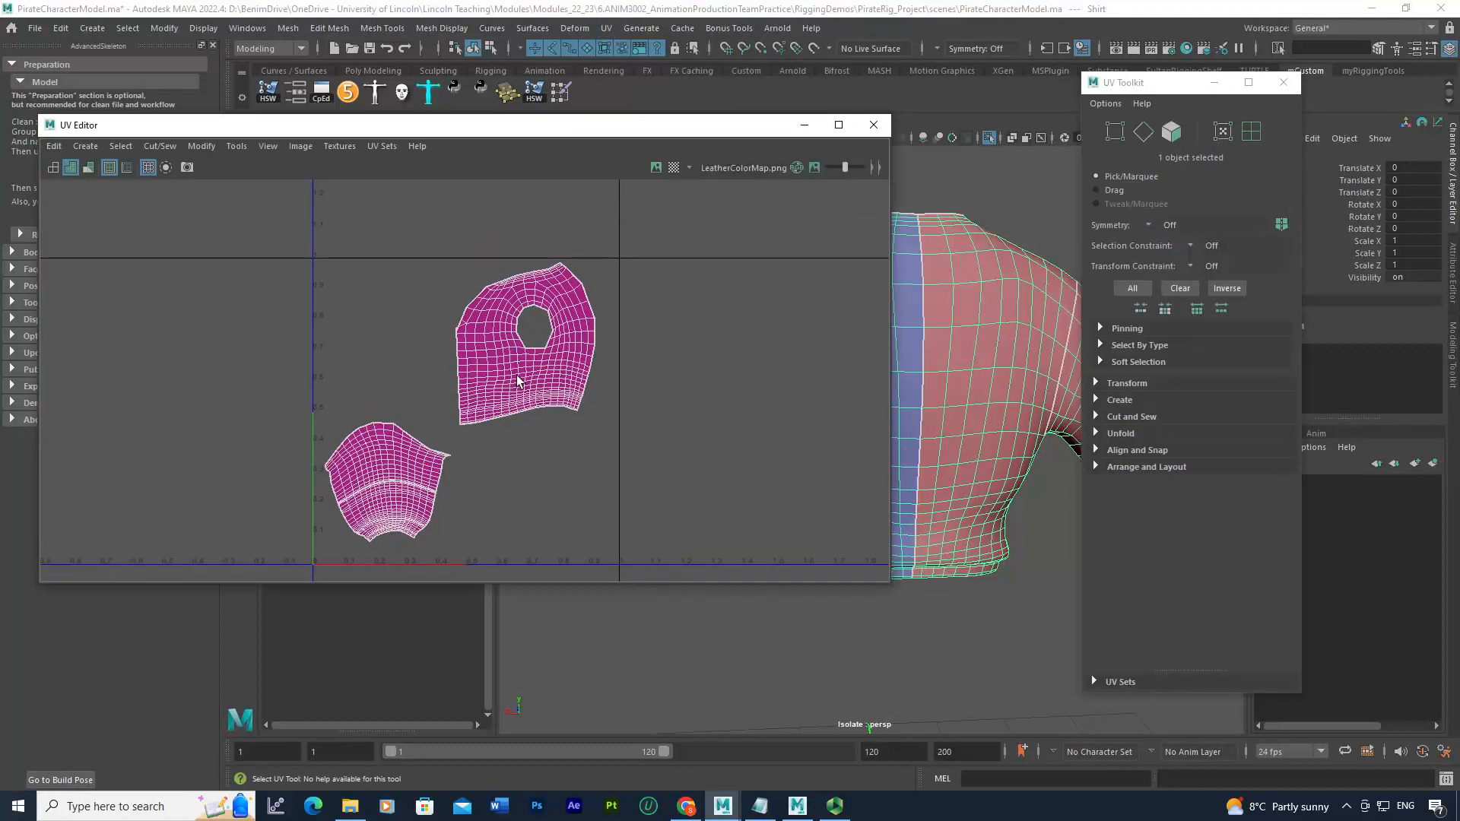
pyautogui.click(834, 805)
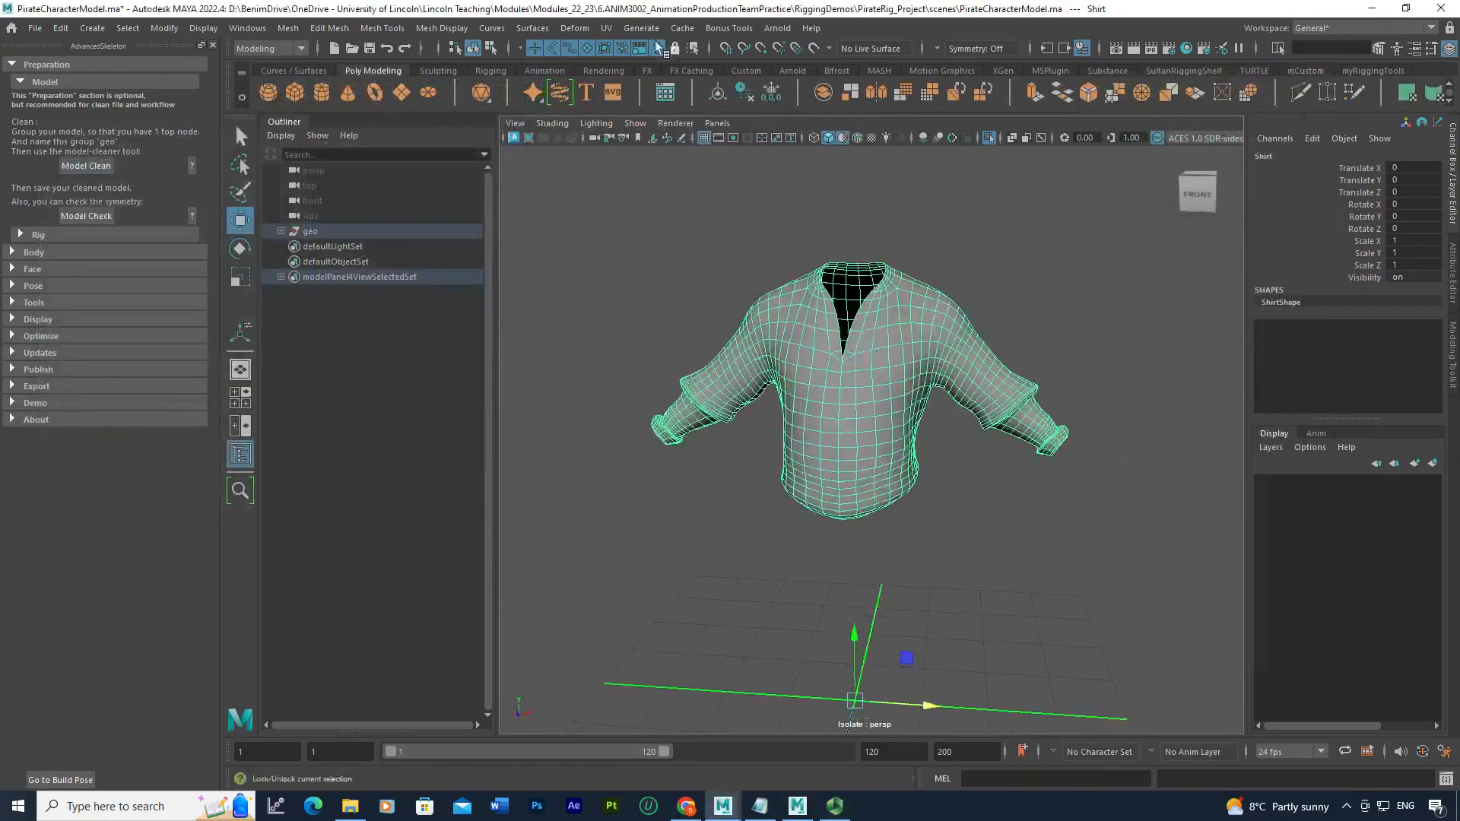
# - Open the rebuilt shirt's UVs in the UV Editor, shade the shells, and select one sleeve shell to inspect the layout
pyautogui.click(606, 29)
pyautogui.click(621, 60)
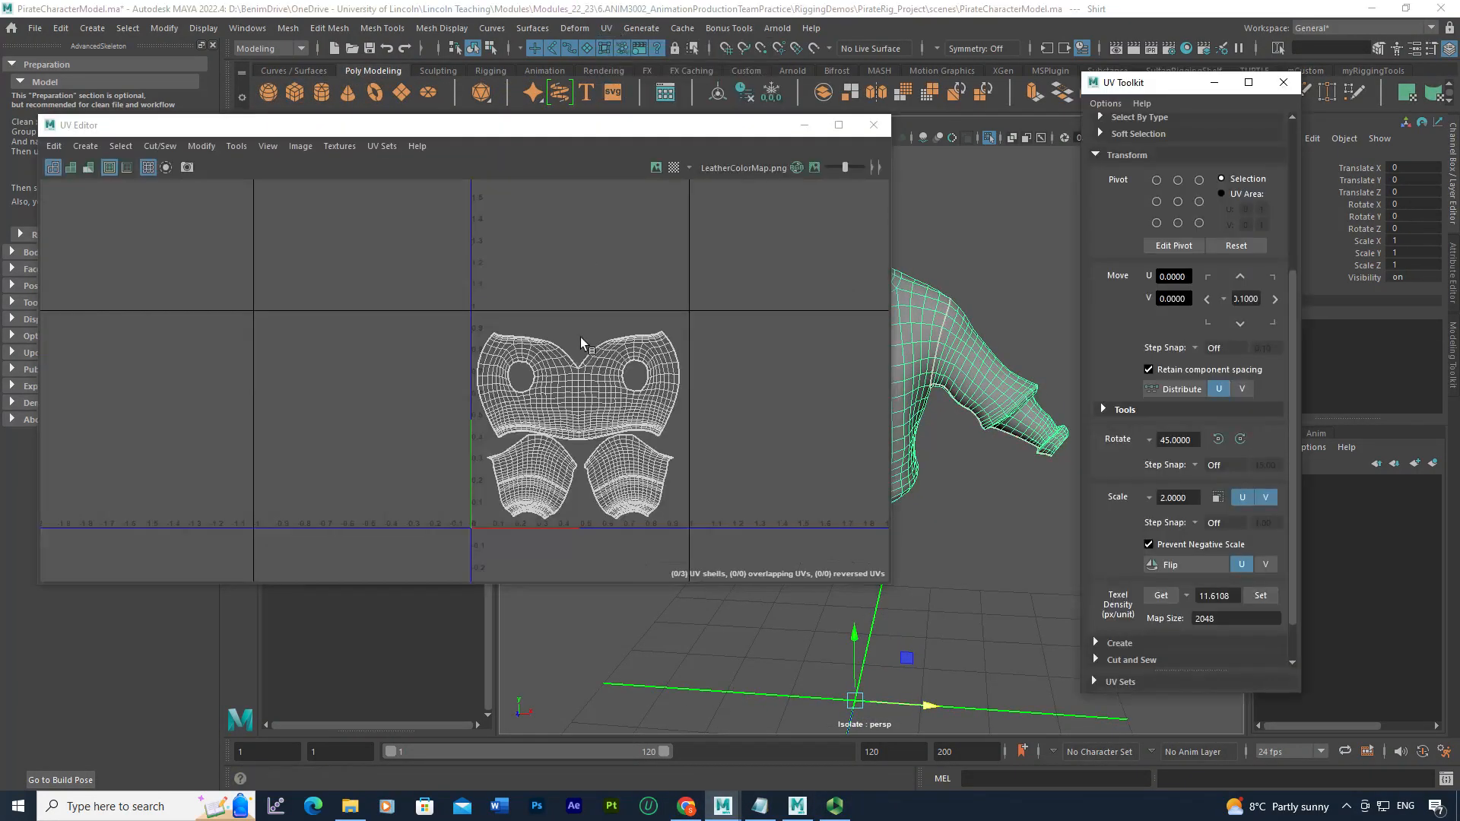
pyautogui.click(71, 167)
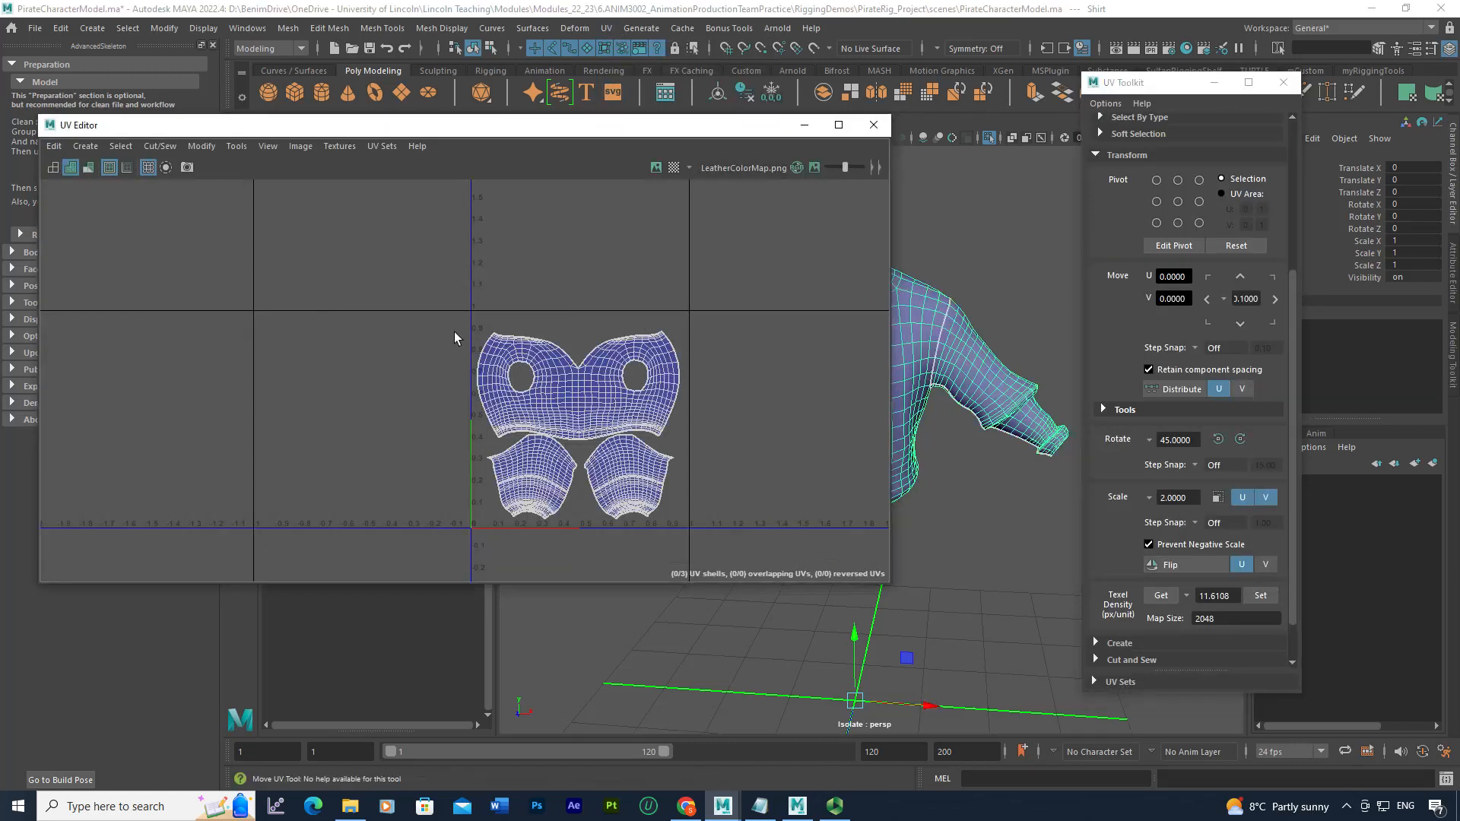
pyautogui.scroll(5, 642, 410)
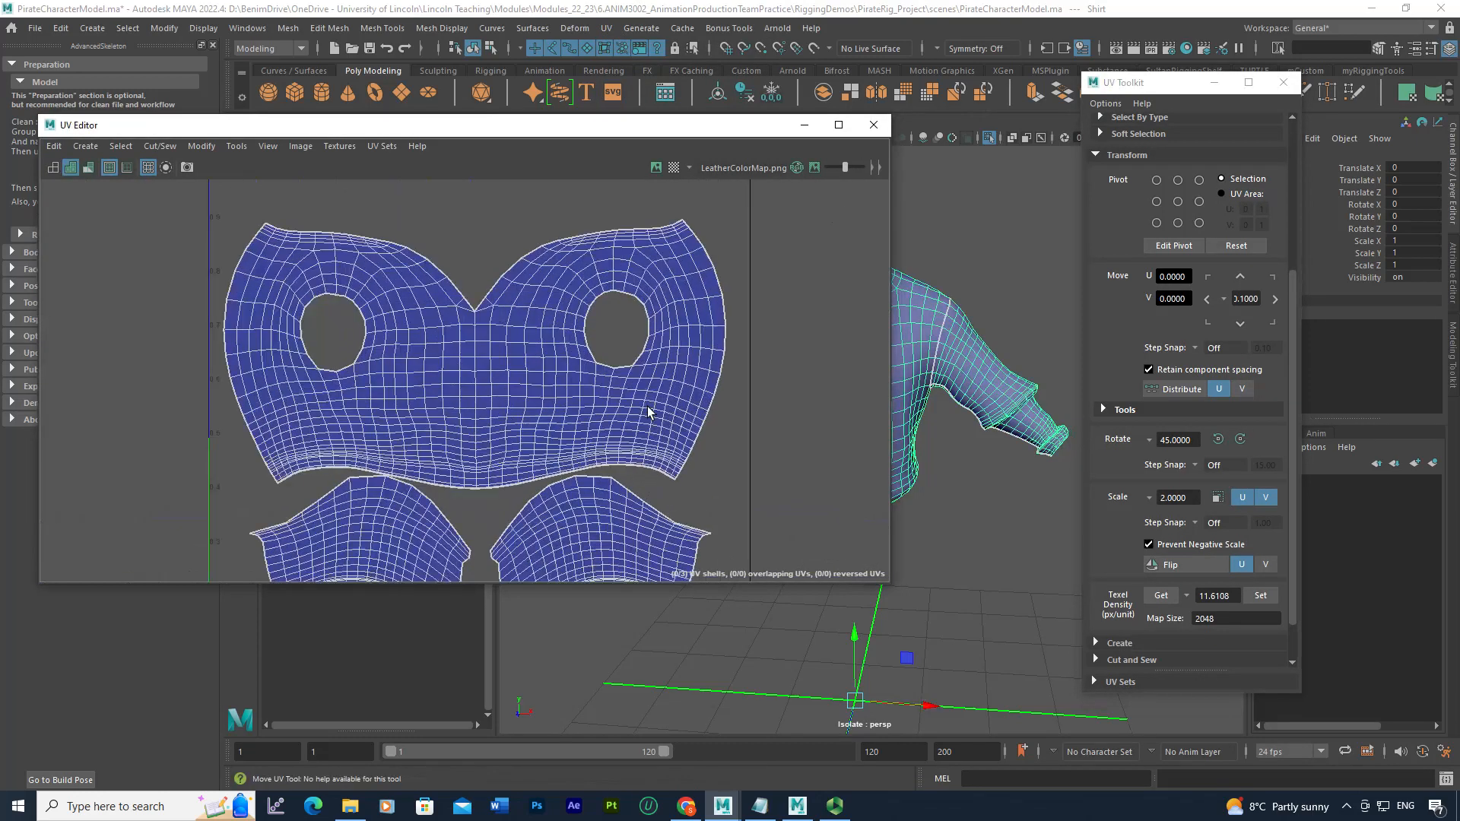
pyautogui.moveTo(470, 361); pyautogui.dragTo(507, 349, button='right')
pyautogui.doubleClick(452, 381)
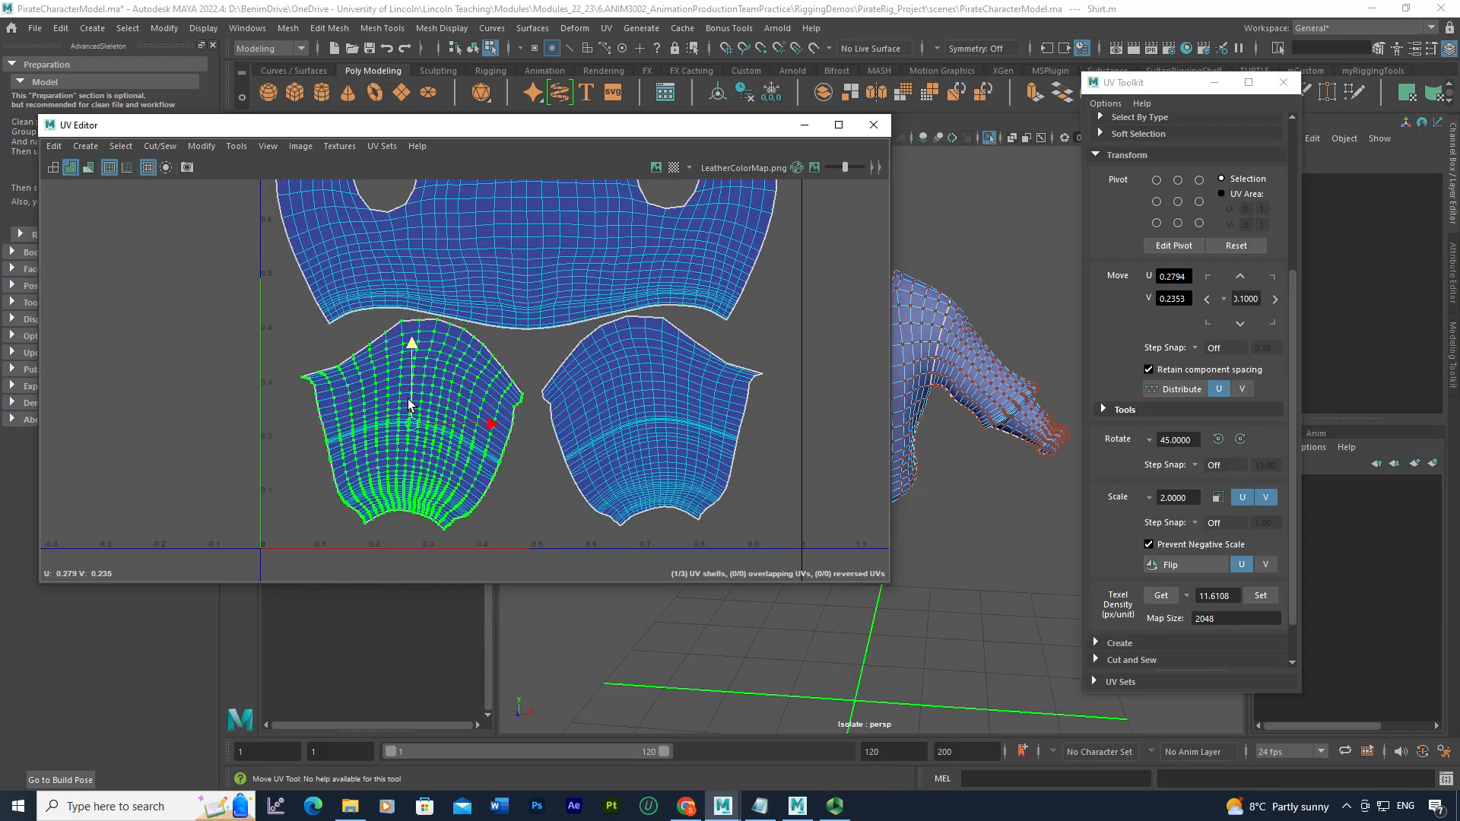
# - Close the UV Editor, run Model Check on the shirt in object mode, and turn off isolation to show the full character
pyautogui.click(873, 125)
pyautogui.moveTo(855, 304); pyautogui.dragTo(888, 316, button='right')
pyautogui.click(888, 315)
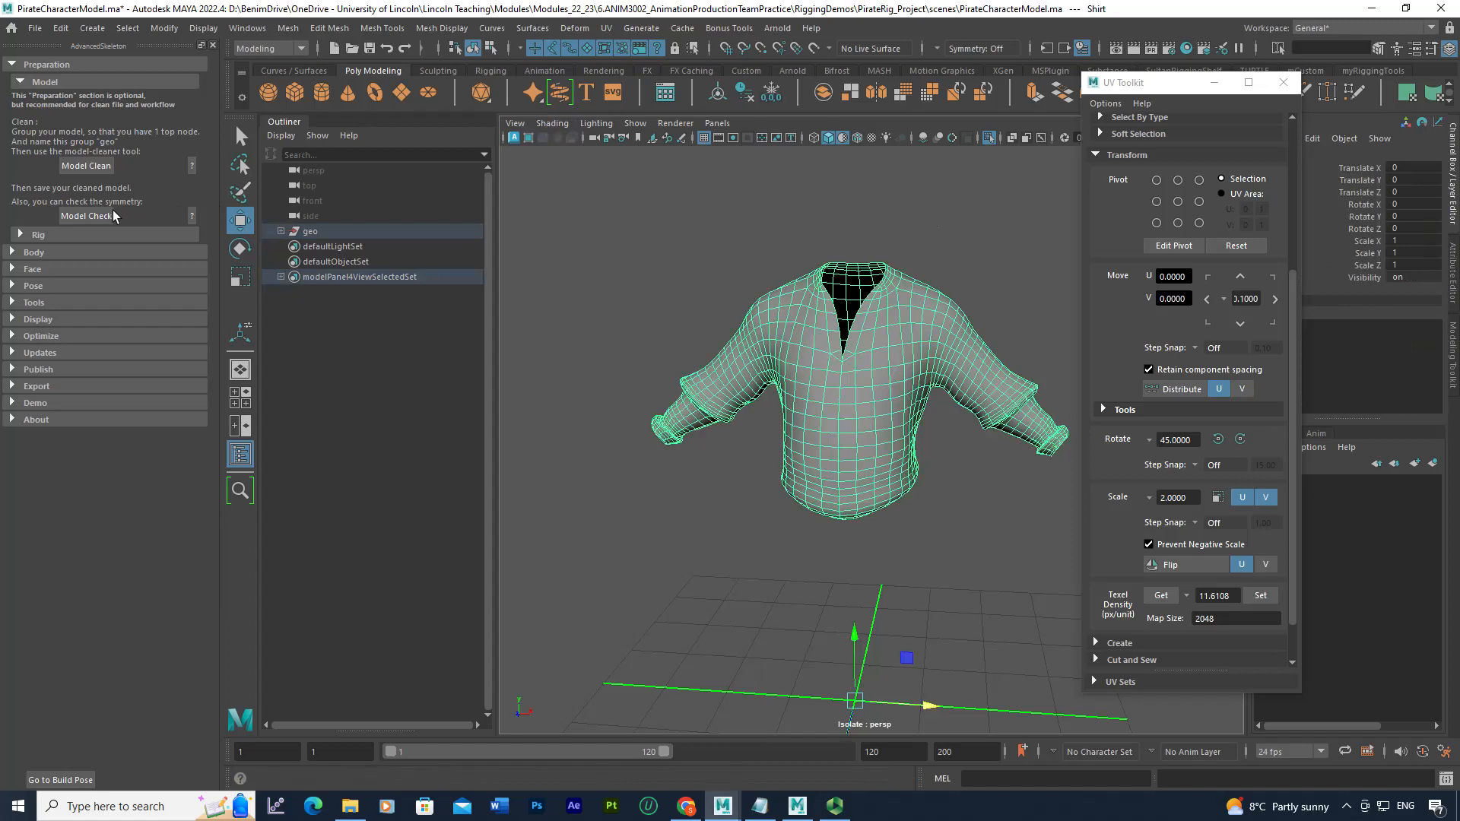
pyautogui.click(86, 216)
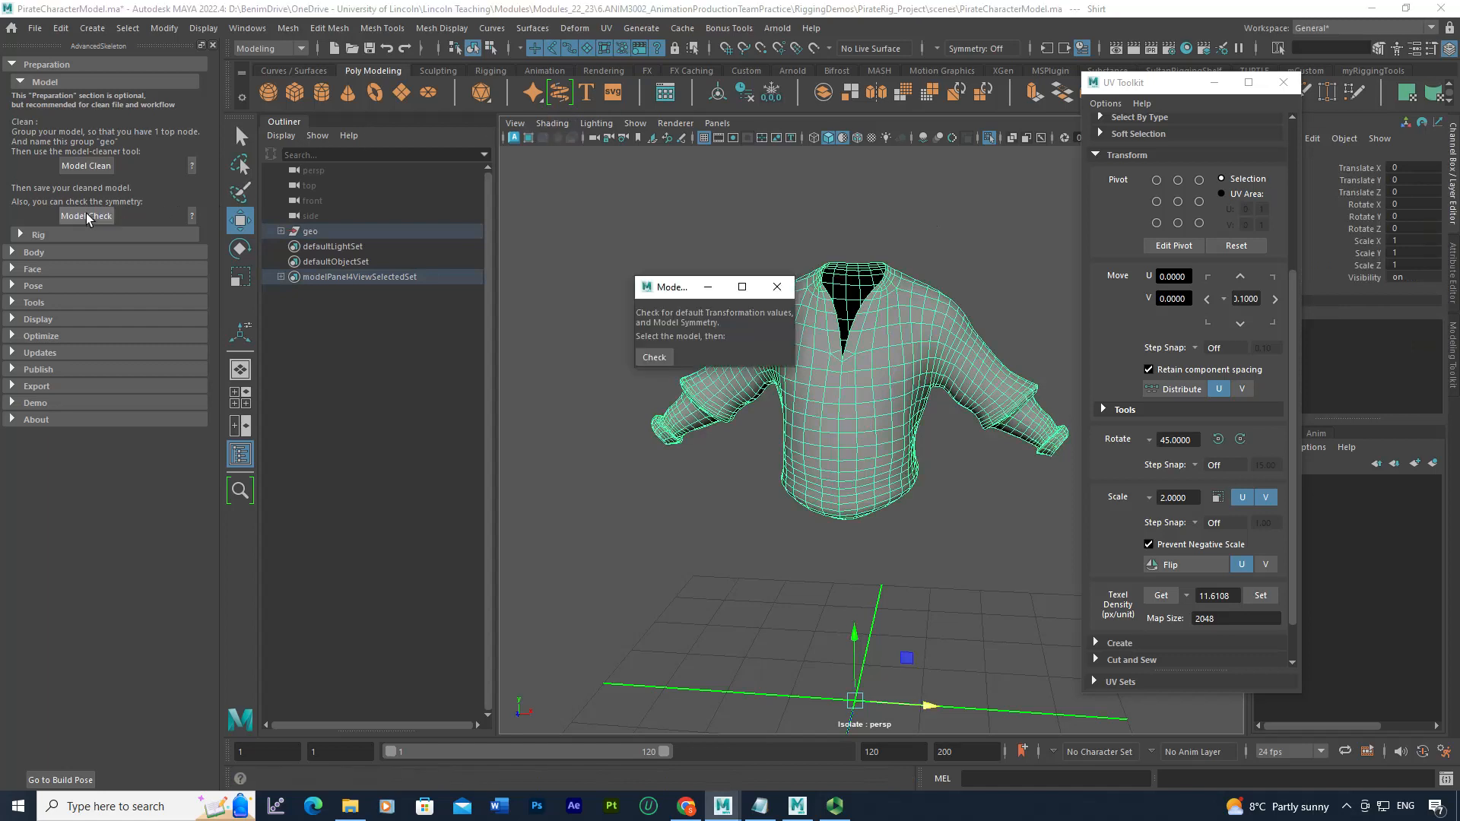
pyautogui.click(653, 362)
pyautogui.click(992, 139)
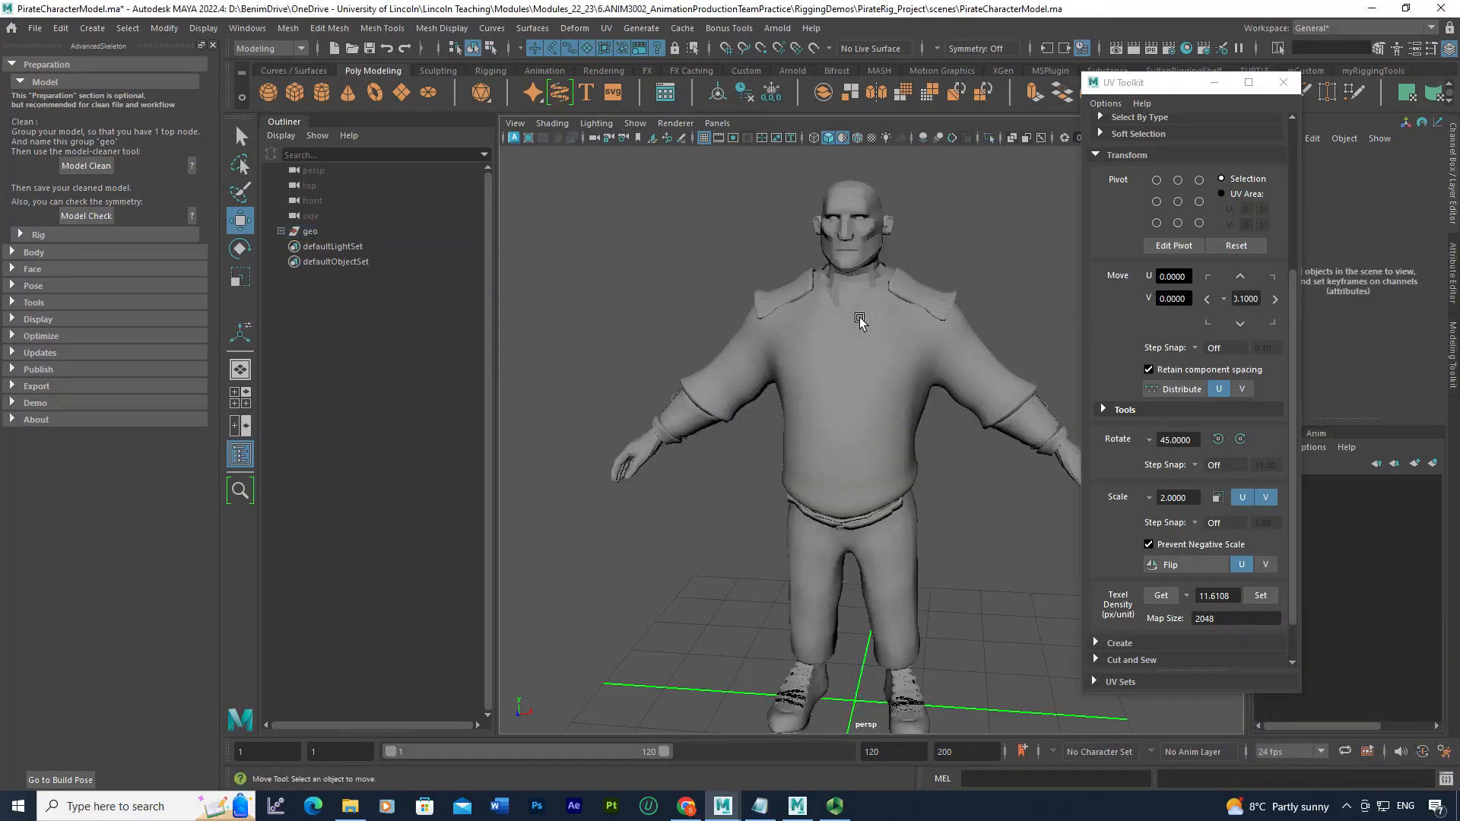
# - Select the pants and examine them and both shoes from several angles
pyautogui.scroll(-2, 863, 311)
pyautogui.scroll(5, 874, 396)
pyautogui.click(899, 428)
pyautogui.moveTo(915, 389)
pyautogui.keyDown('alt'); pyautogui.mouseDown()
pyautogui.moveTo(775, 384)
pyautogui.moveTo(882, 384)
pyautogui.moveTo(902, 403)
pyautogui.mouseUp(); pyautogui.keyUp('alt')
pyautogui.scroll(5, 902, 402)
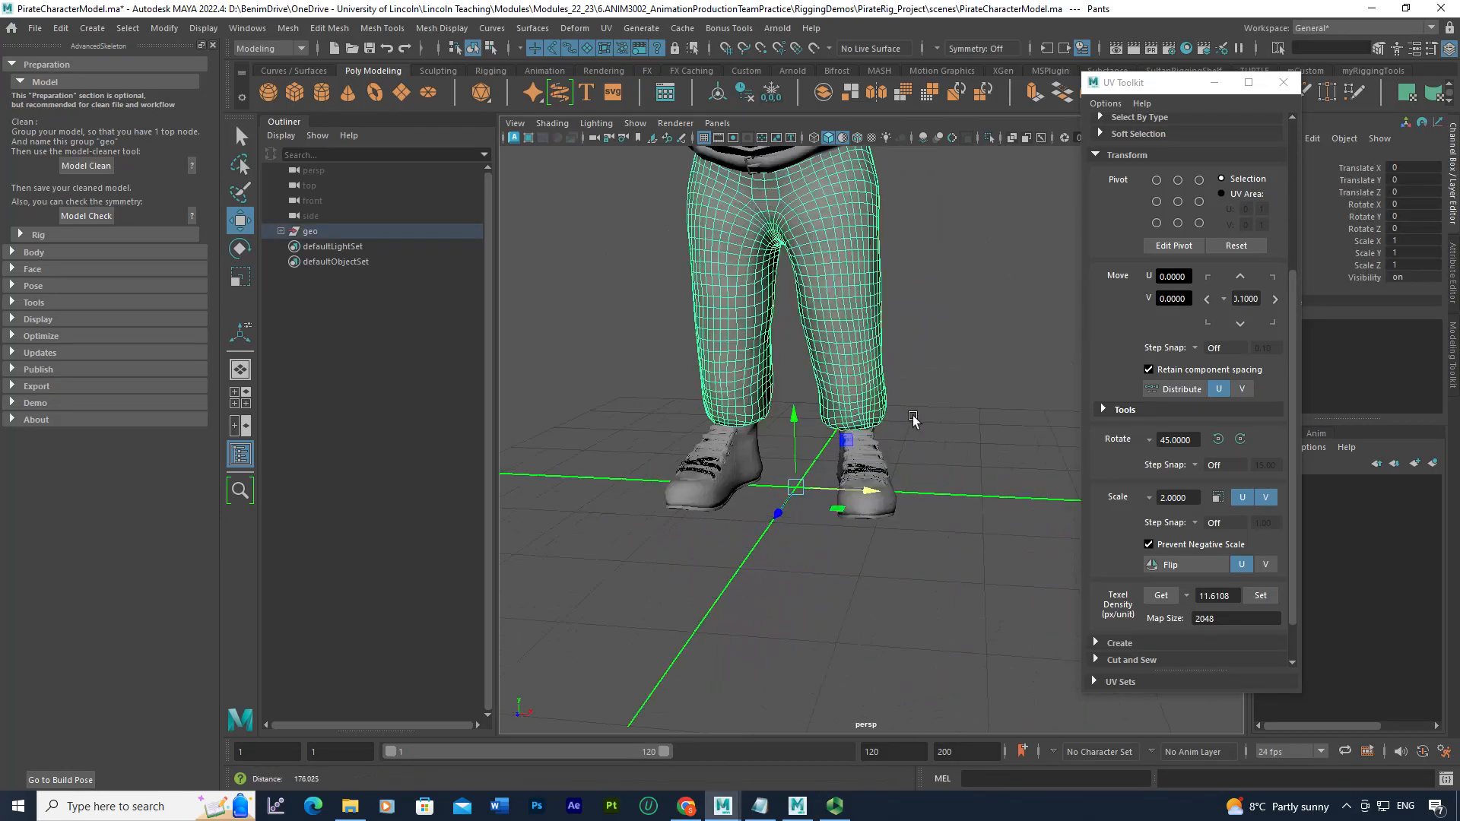
pyautogui.keyDown('alt'); pyautogui.moveTo(887, 471); pyautogui.dragTo(889, 443); pyautogui.keyUp('alt')
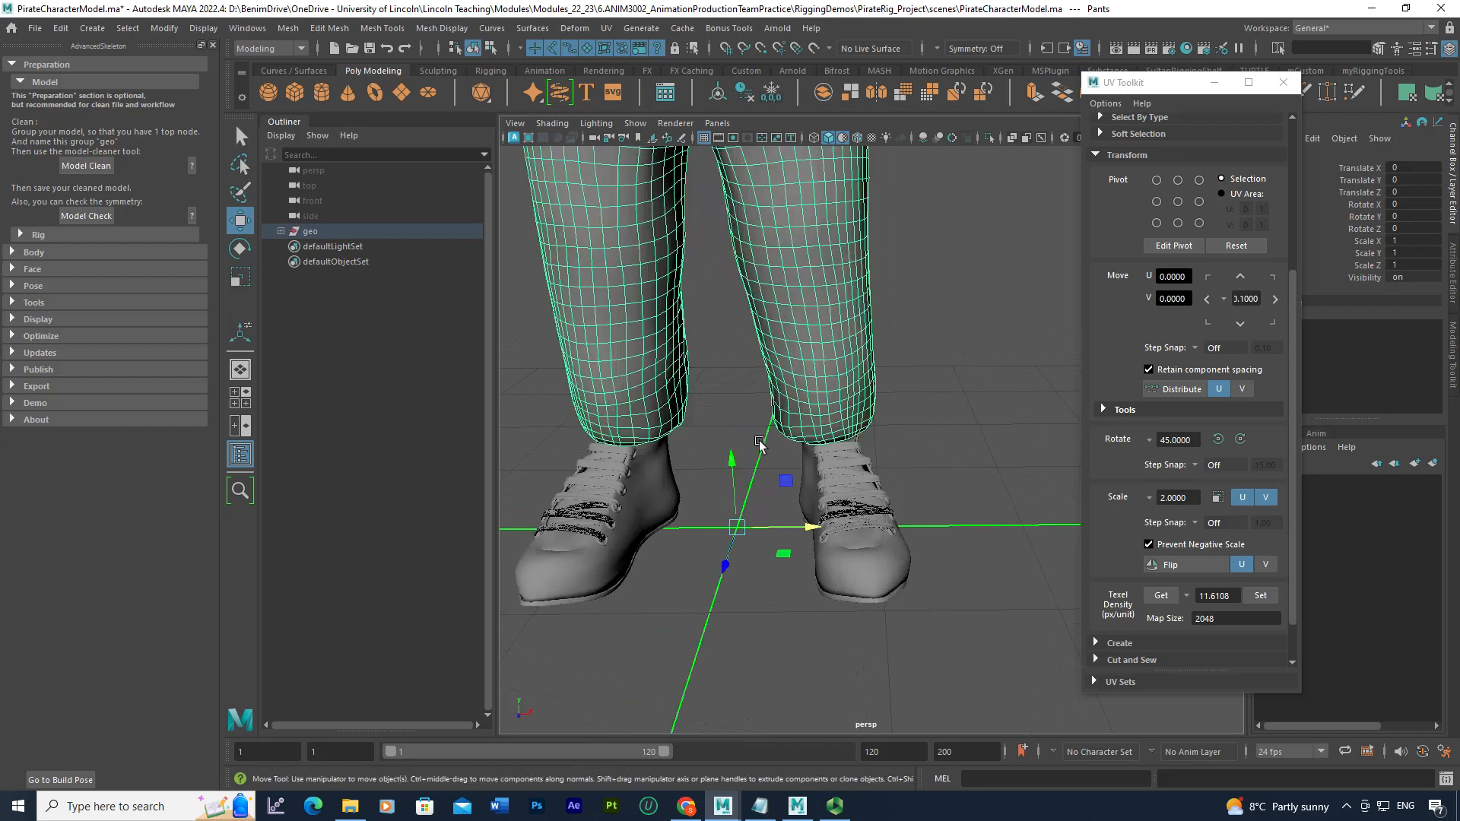
pyautogui.keyDown('alt'); pyautogui.moveTo(879, 530); pyautogui.dragTo(821, 500); pyautogui.keyUp('alt')
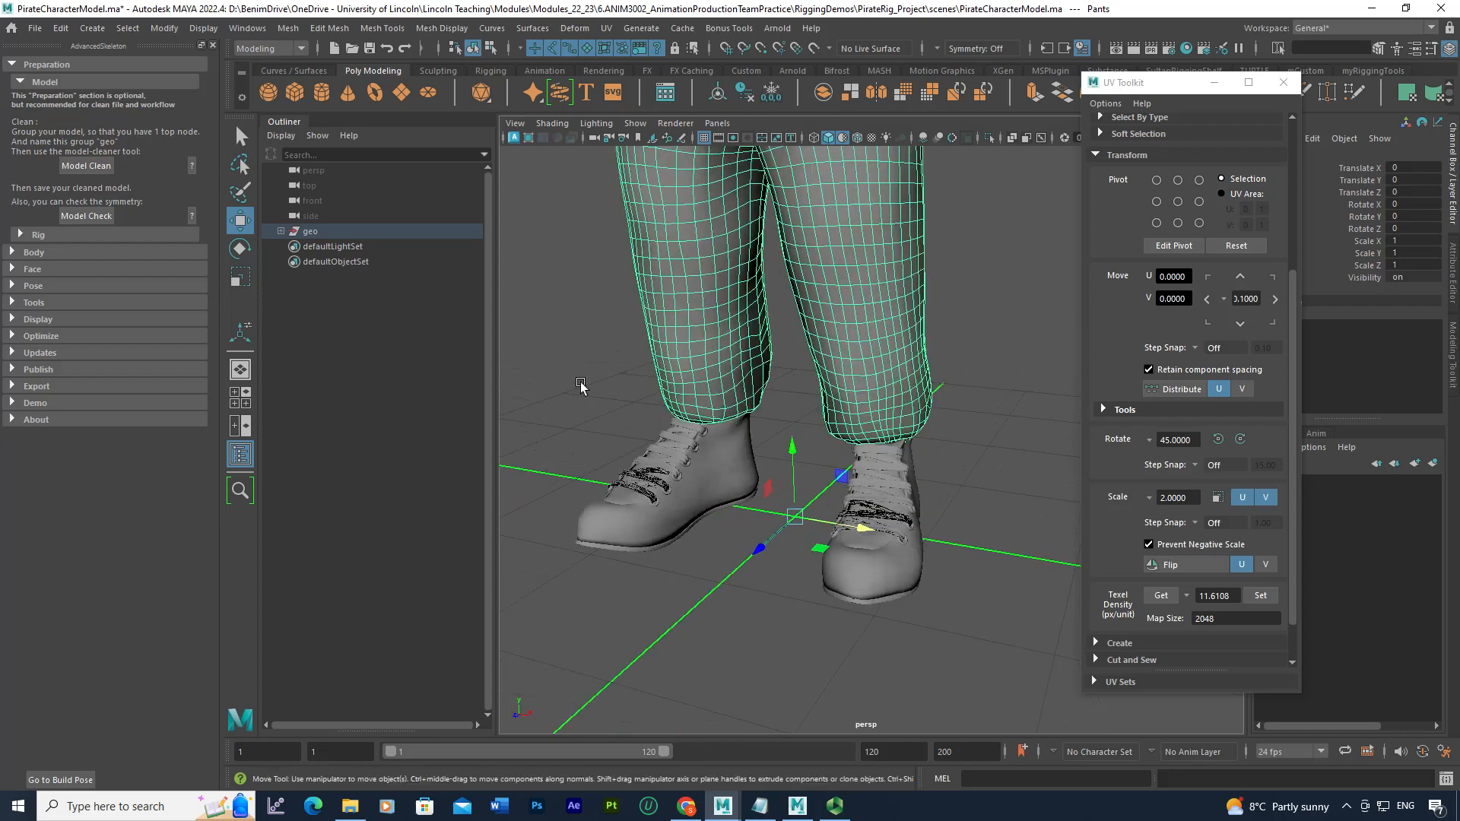
# - Locate the character's left shoe in the Outliner and select its whole group, L_ShoeGrp
pyautogui.click(847, 589)
pyautogui.press('f')
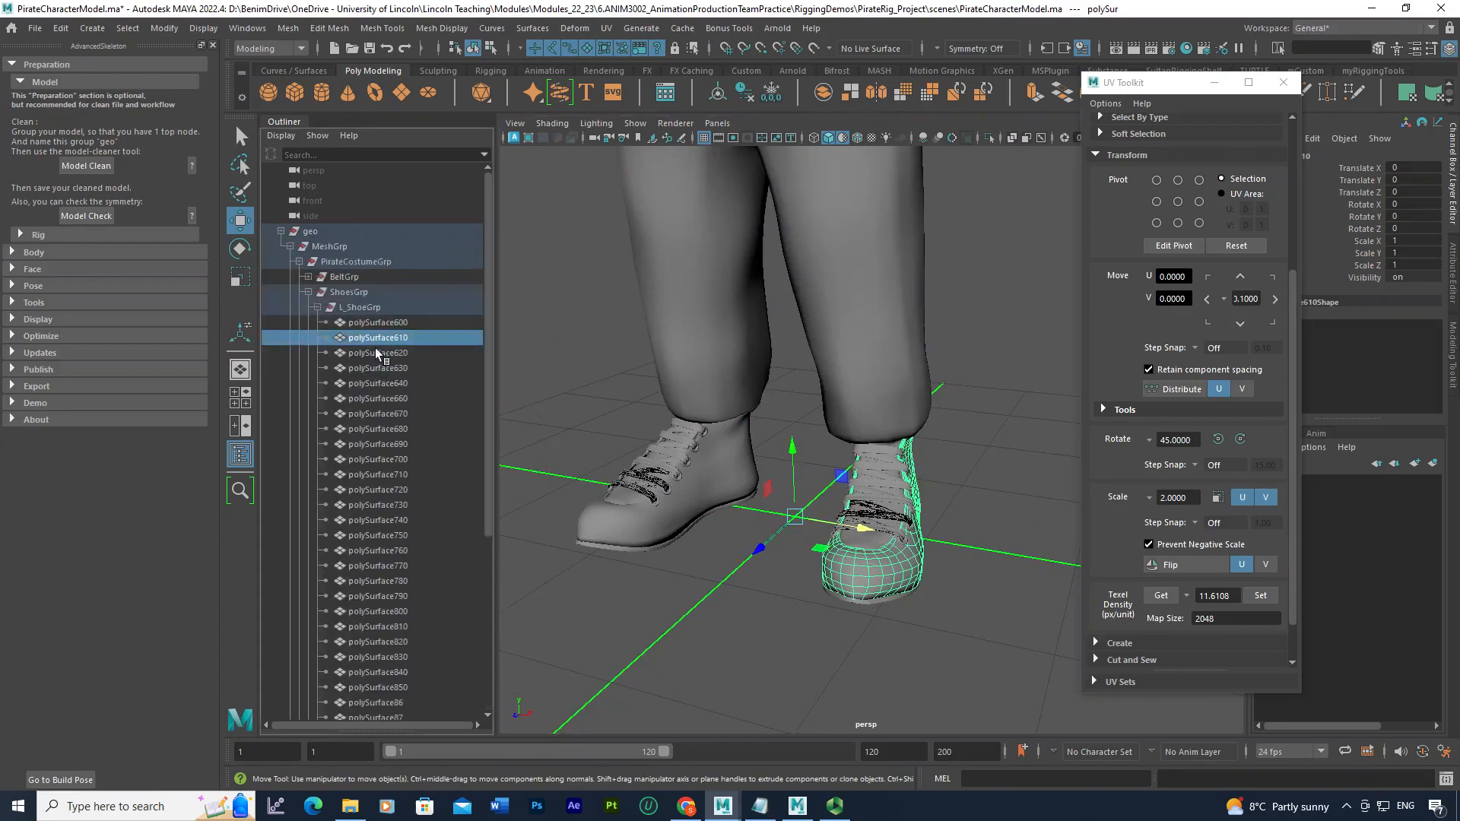
pyautogui.click(353, 296)
pyautogui.click(354, 307)
pyautogui.scroll(-3, 861, 502)
pyautogui.keyDown('alt'); pyautogui.moveTo(861, 502); pyautogui.dragTo(902, 508); pyautogui.keyUp('alt')
pyautogui.keyDown('alt'); pyautogui.moveTo(840, 528); pyautogui.dragTo(822, 517, button='middle'); pyautogui.keyUp('alt')
pyautogui.moveTo(823, 517)
pyautogui.keyDown('alt'); pyautogui.mouseDown()
pyautogui.moveTo(769, 520)
pyautogui.moveTo(831, 525)
pyautogui.mouseUp(); pyautogui.keyUp('alt')
pyautogui.keyDown('alt'); pyautogui.moveTo(832, 525); pyautogui.dragTo(848, 498, button='middle'); pyautogui.keyUp('alt')
pyautogui.keyDown('alt'); pyautogui.moveTo(848, 501); pyautogui.dragTo(795, 509); pyautogui.keyUp('alt')
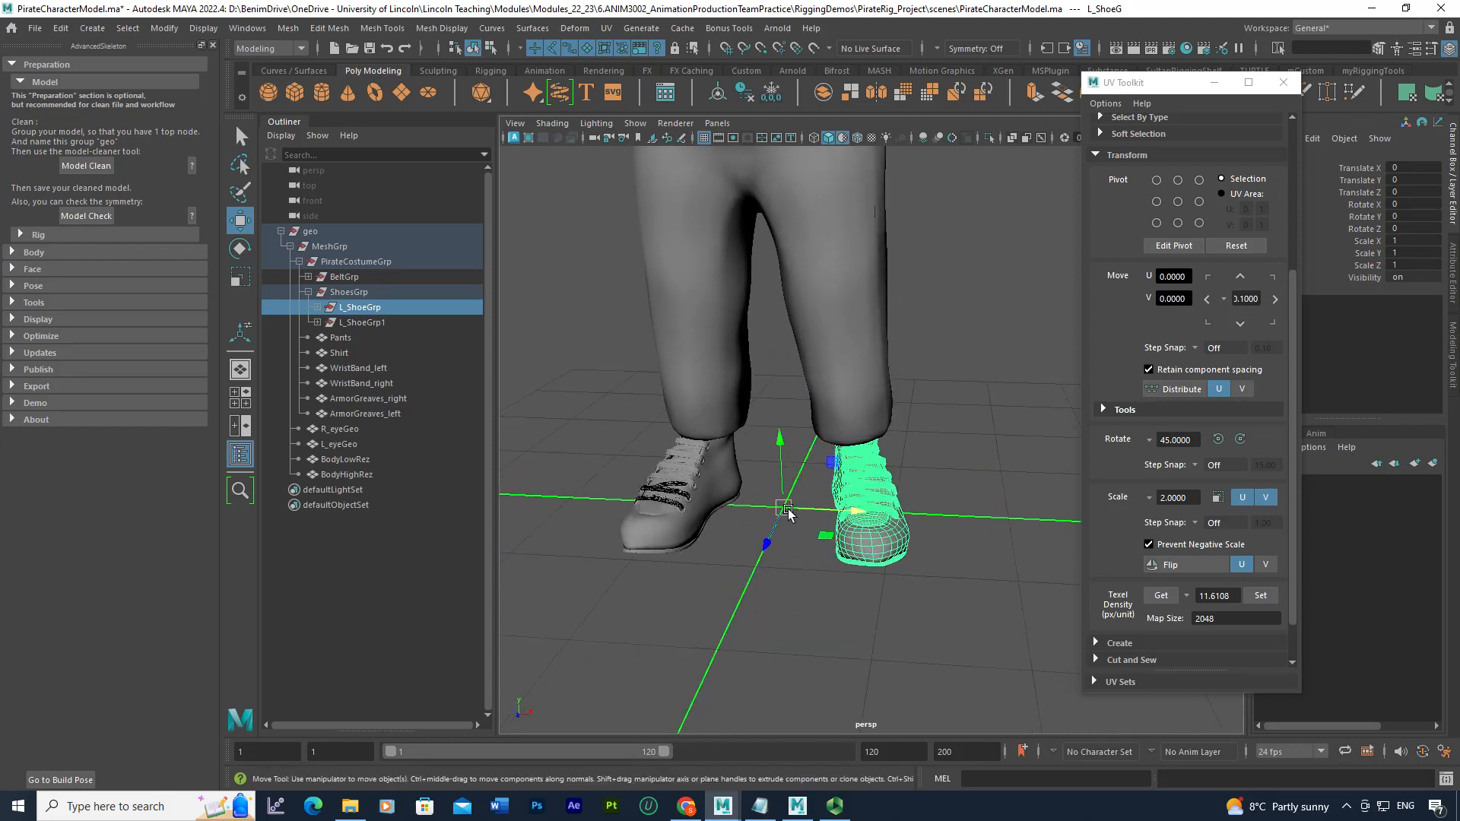
# - Duplicate L_ShoeGrp and undo it, centre the pivots of L_ShoeGrp and L_ShoeGrp1, and clear the selection
pyautogui.hotkey('ctrl', 'd')
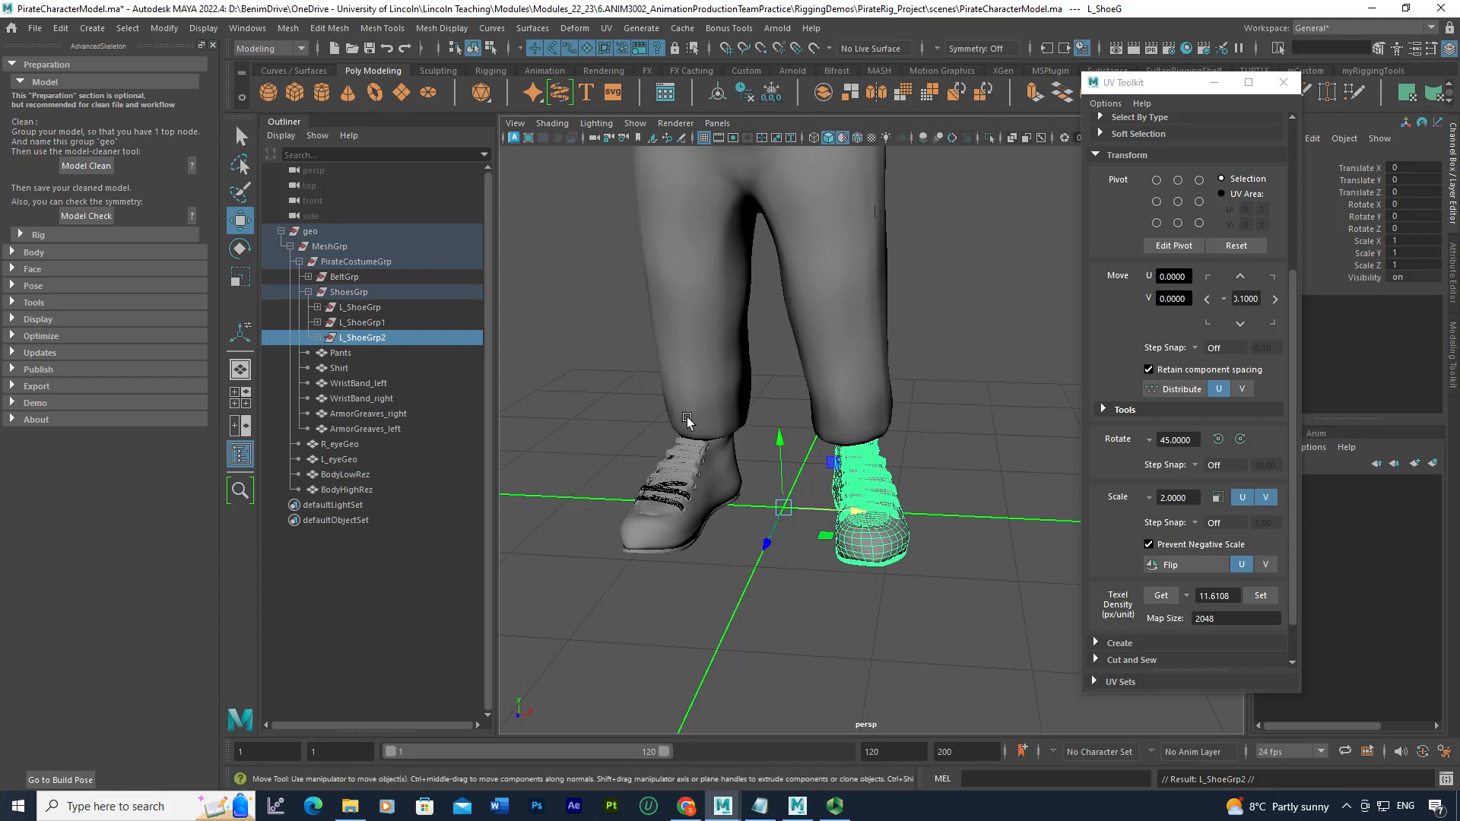
pyautogui.hotkey('ctrl', 'z')
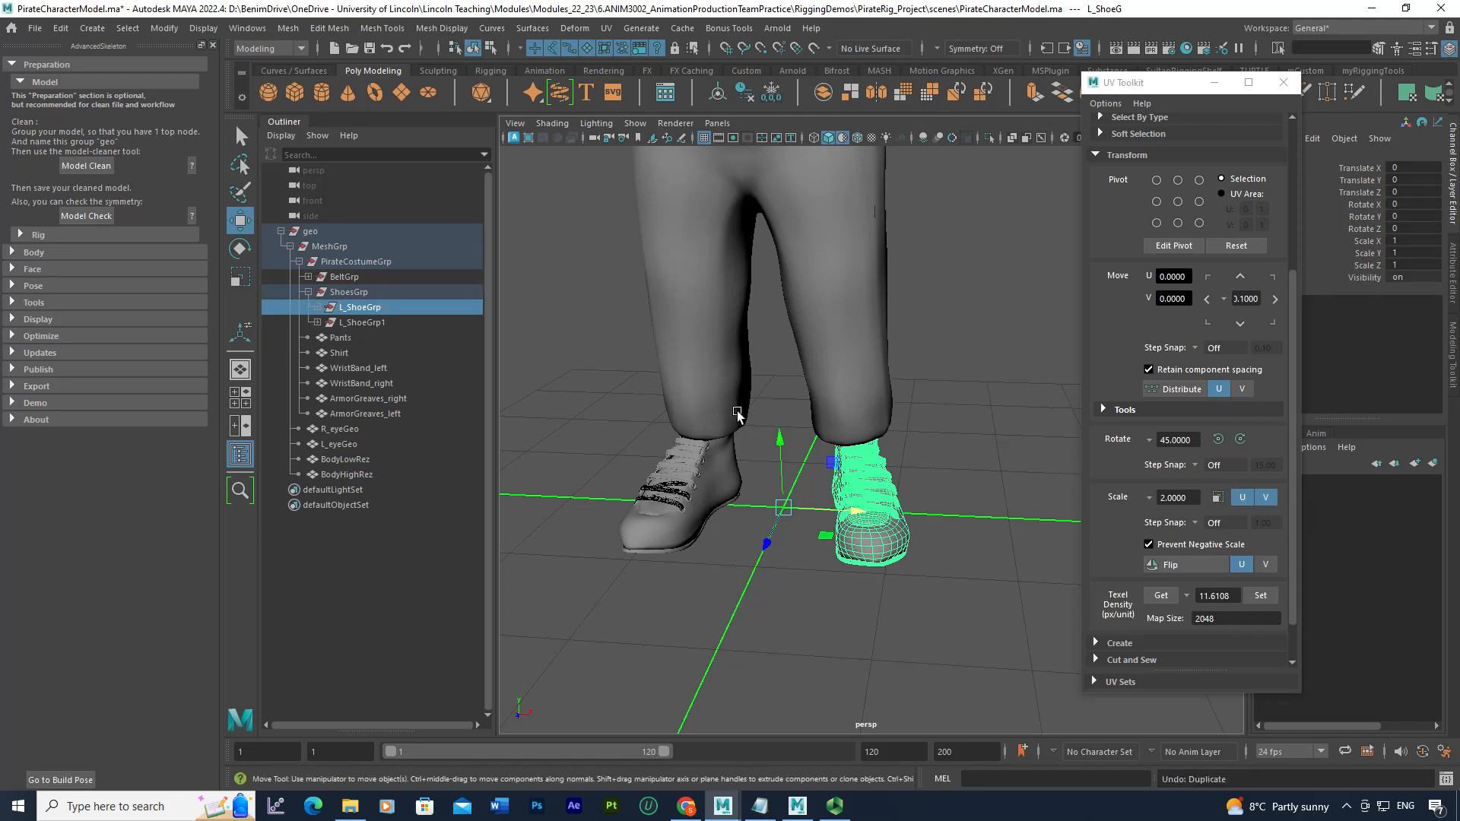
pyautogui.scroll(-3, 785, 410)
pyautogui.keyDown('alt'); pyautogui.moveTo(764, 410); pyautogui.dragTo(782, 417); pyautogui.keyUp('alt')
pyautogui.keyDown('alt'); pyautogui.moveTo(782, 417); pyautogui.dragTo(757, 448, button='middle'); pyautogui.keyUp('alt')
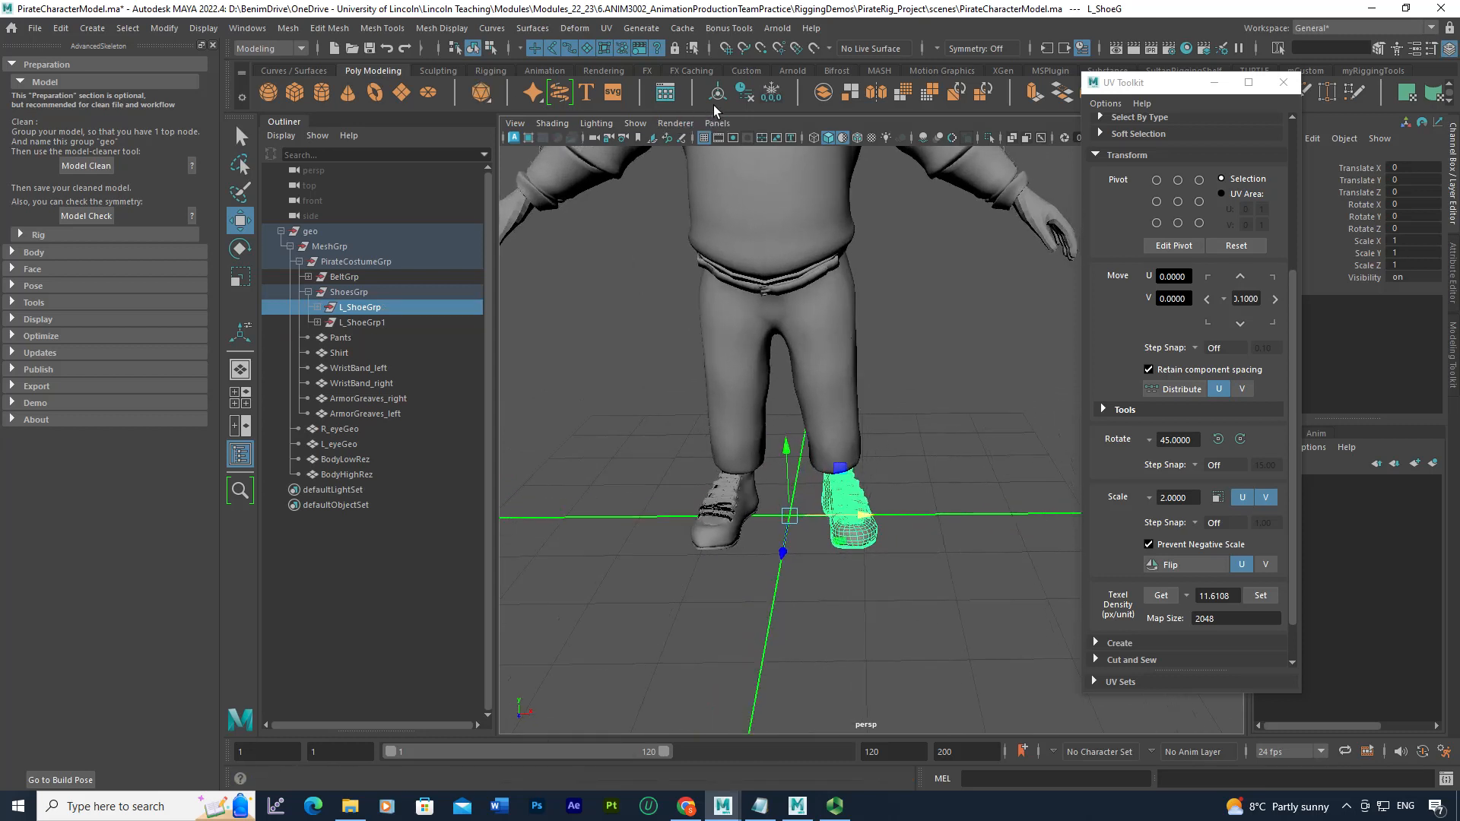
pyautogui.press('w')
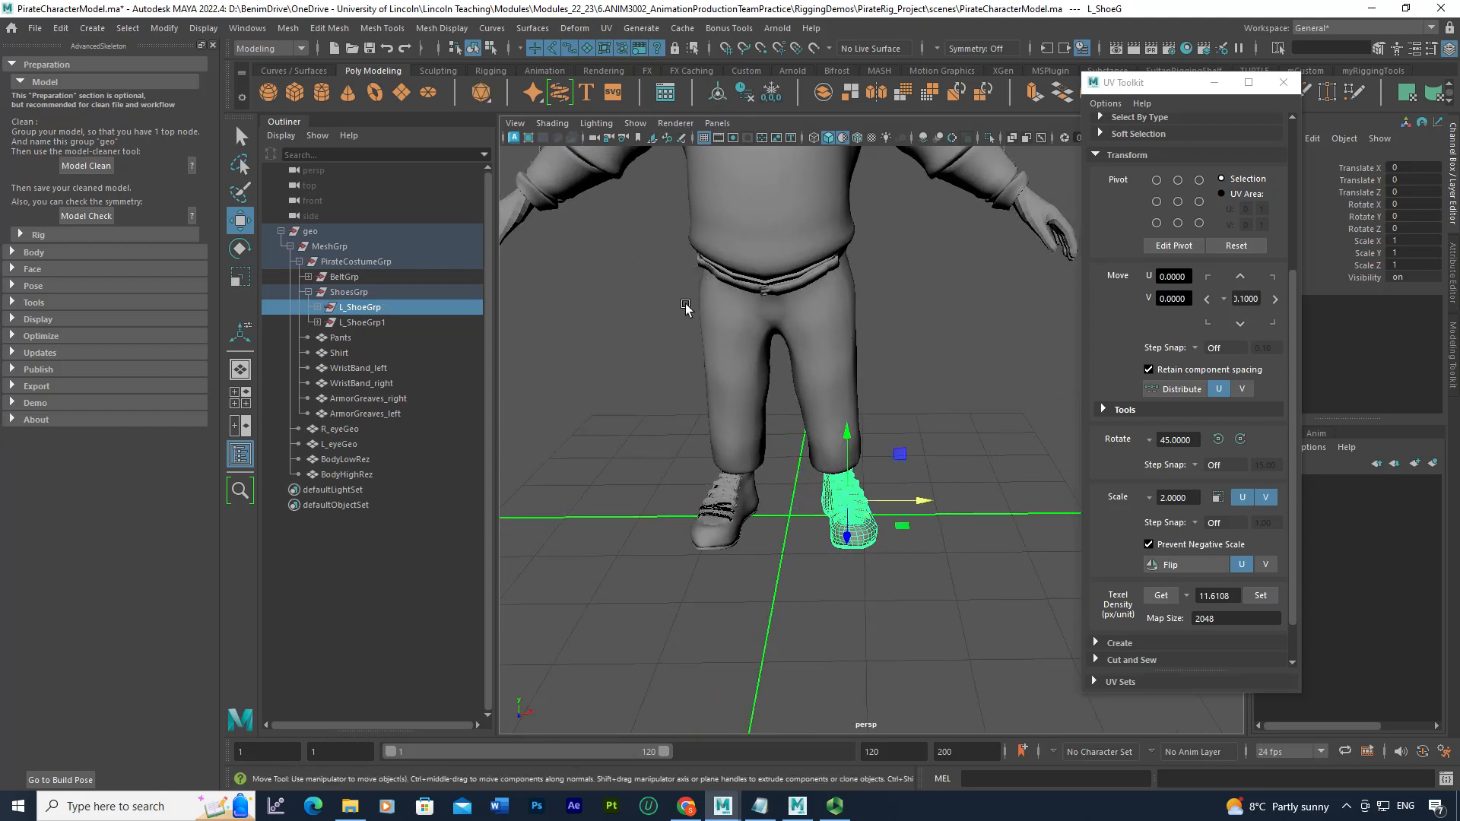
pyautogui.click(755, 525)
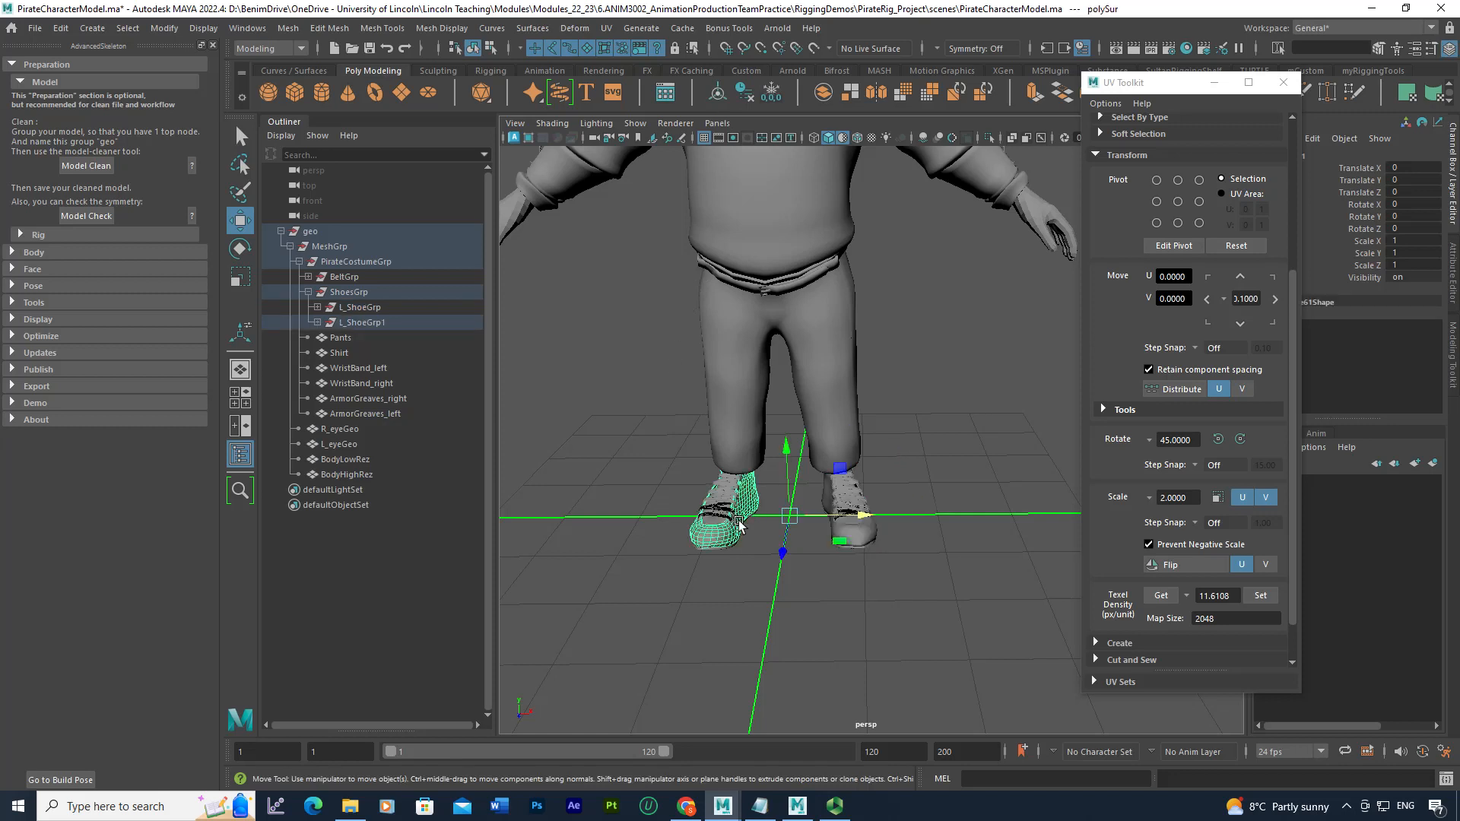
pyautogui.click(718, 95)
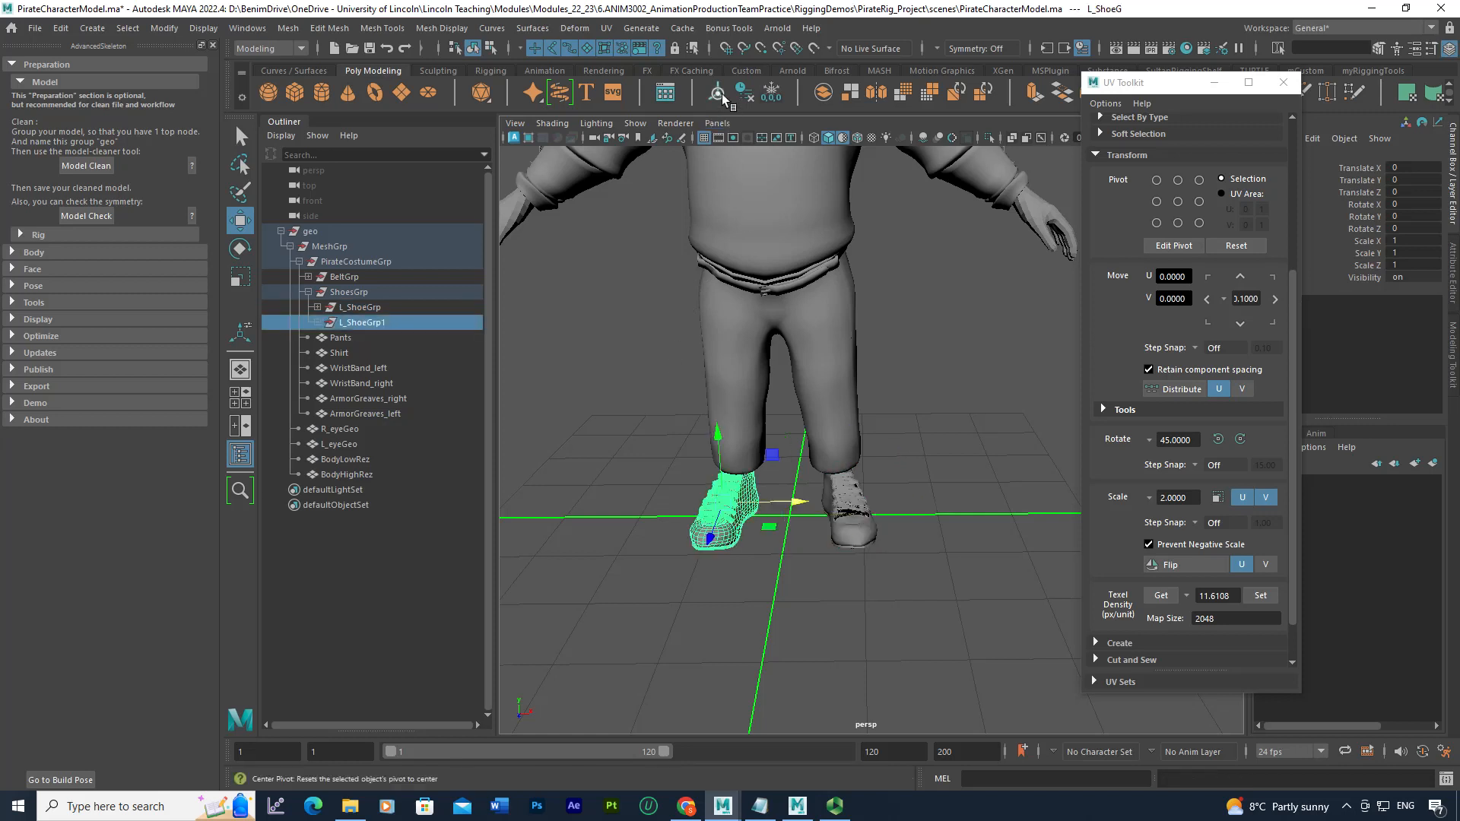
pyautogui.click(656, 348)
# - Run AdvancedSkeleton's Model Clean on the top-level geo group
pyautogui.click(368, 233)
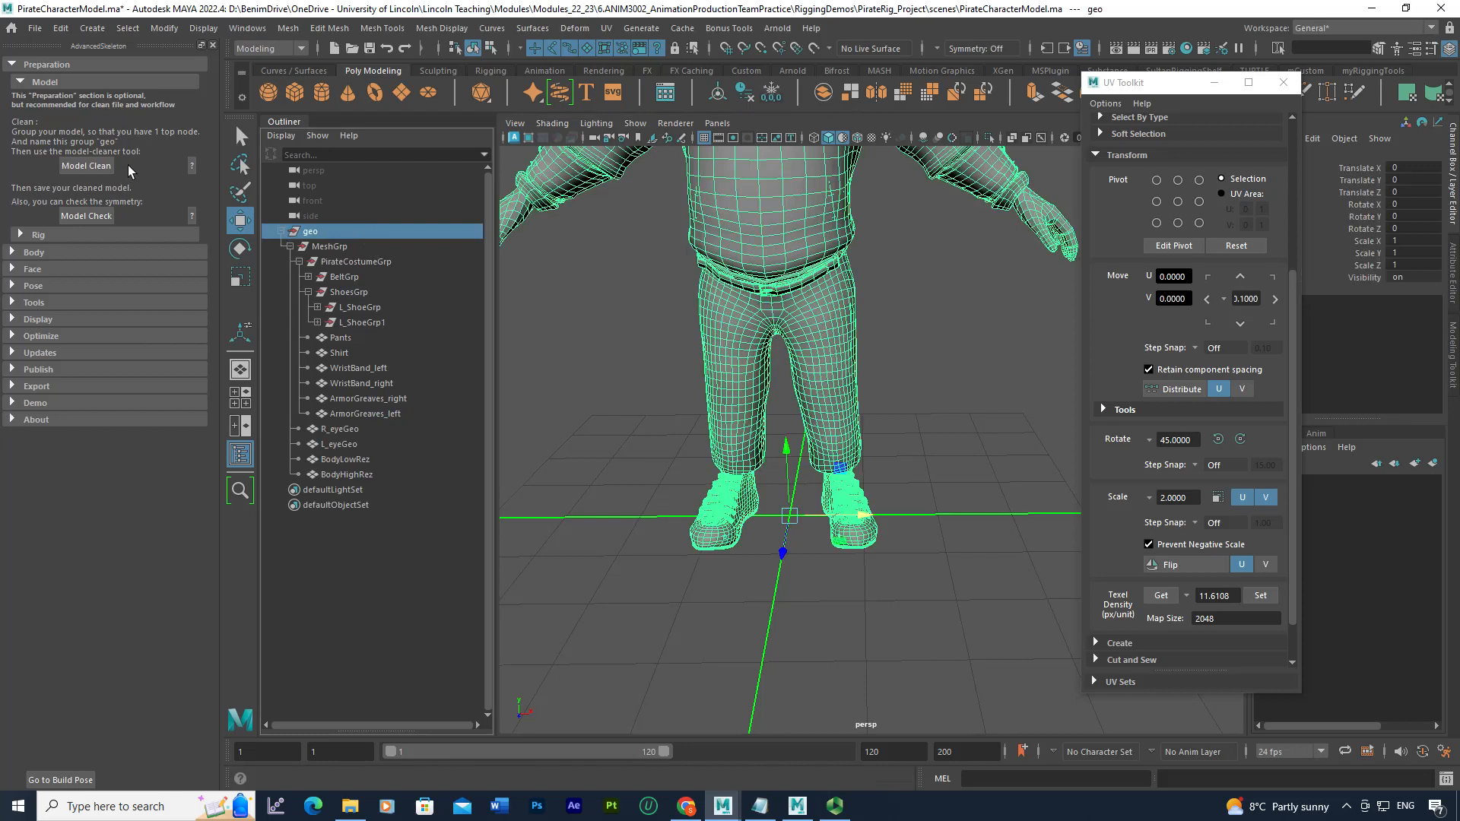
pyautogui.click(85, 165)
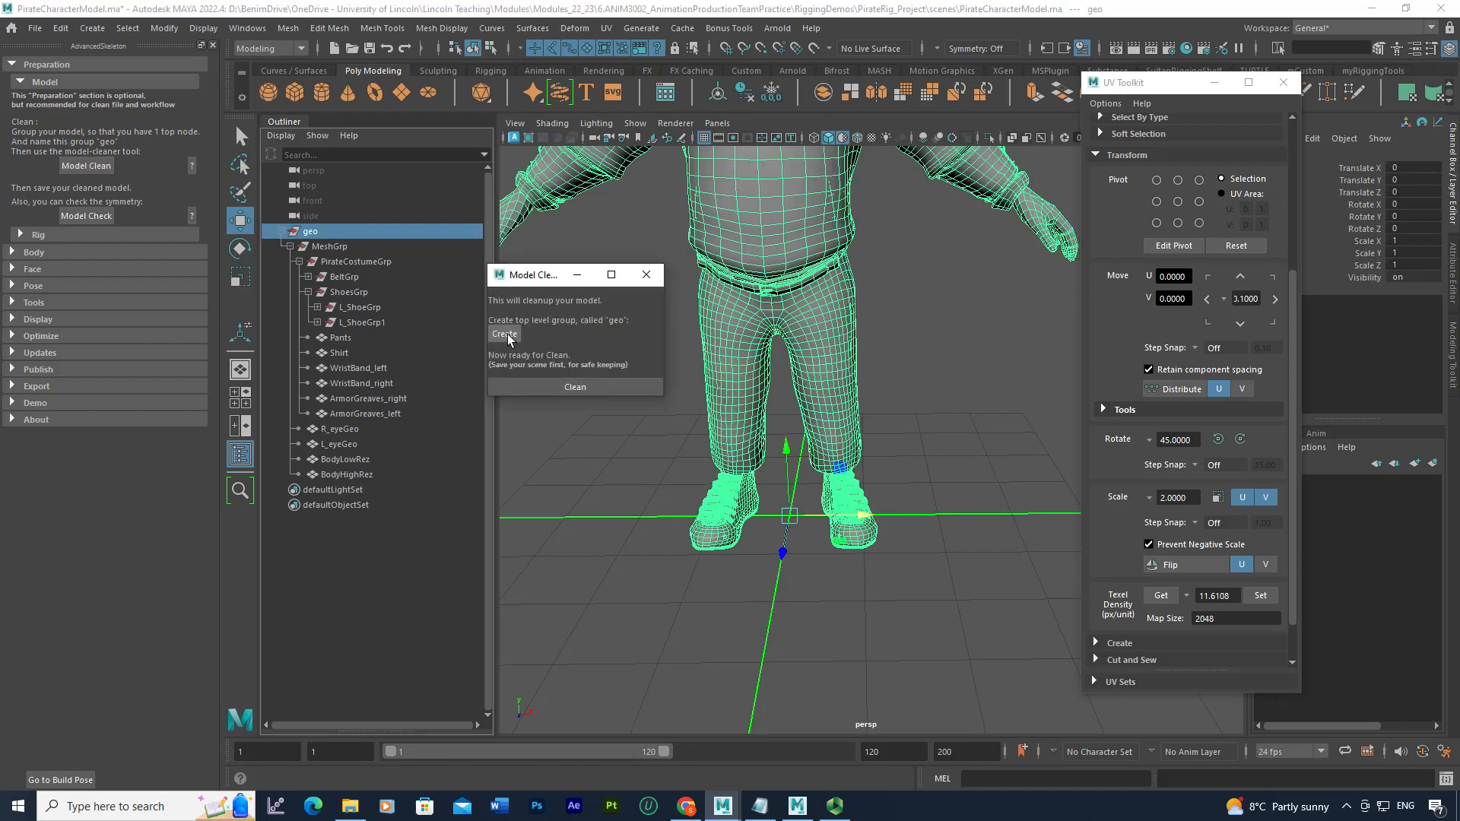
pyautogui.click(547, 389)
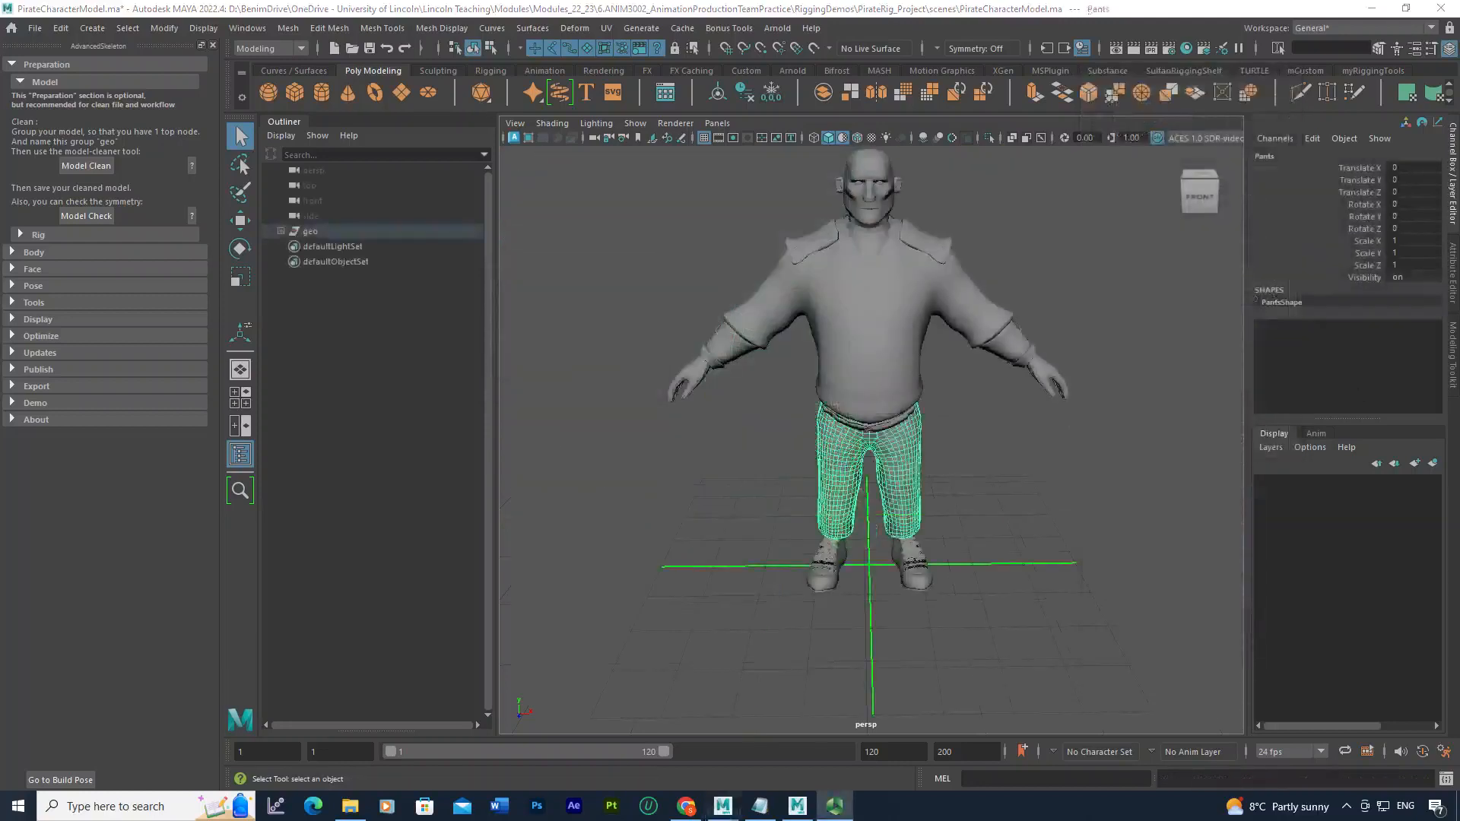
# - Select the geo group, show the full character in the side view, and close the AdvancedSkeleton panel
pyautogui.click(327, 233)
pyautogui.keyDown('alt'); pyautogui.moveTo(548, 294); pyautogui.dragTo(754, 353); pyautogui.keyUp('alt')
pyautogui.scroll(2, 749, 348)
pyautogui.press('space')
pyautogui.scroll(-2, 755, 353)
pyautogui.moveTo(734, 351)
pyautogui.keyDown('alt'); pyautogui.mouseDown(button='middle')
pyautogui.moveTo(690, 278)
pyautogui.moveTo(725, 336)
pyautogui.mouseUp(button='middle'); pyautogui.keyUp('alt')
pyautogui.scroll(1, 729, 320)
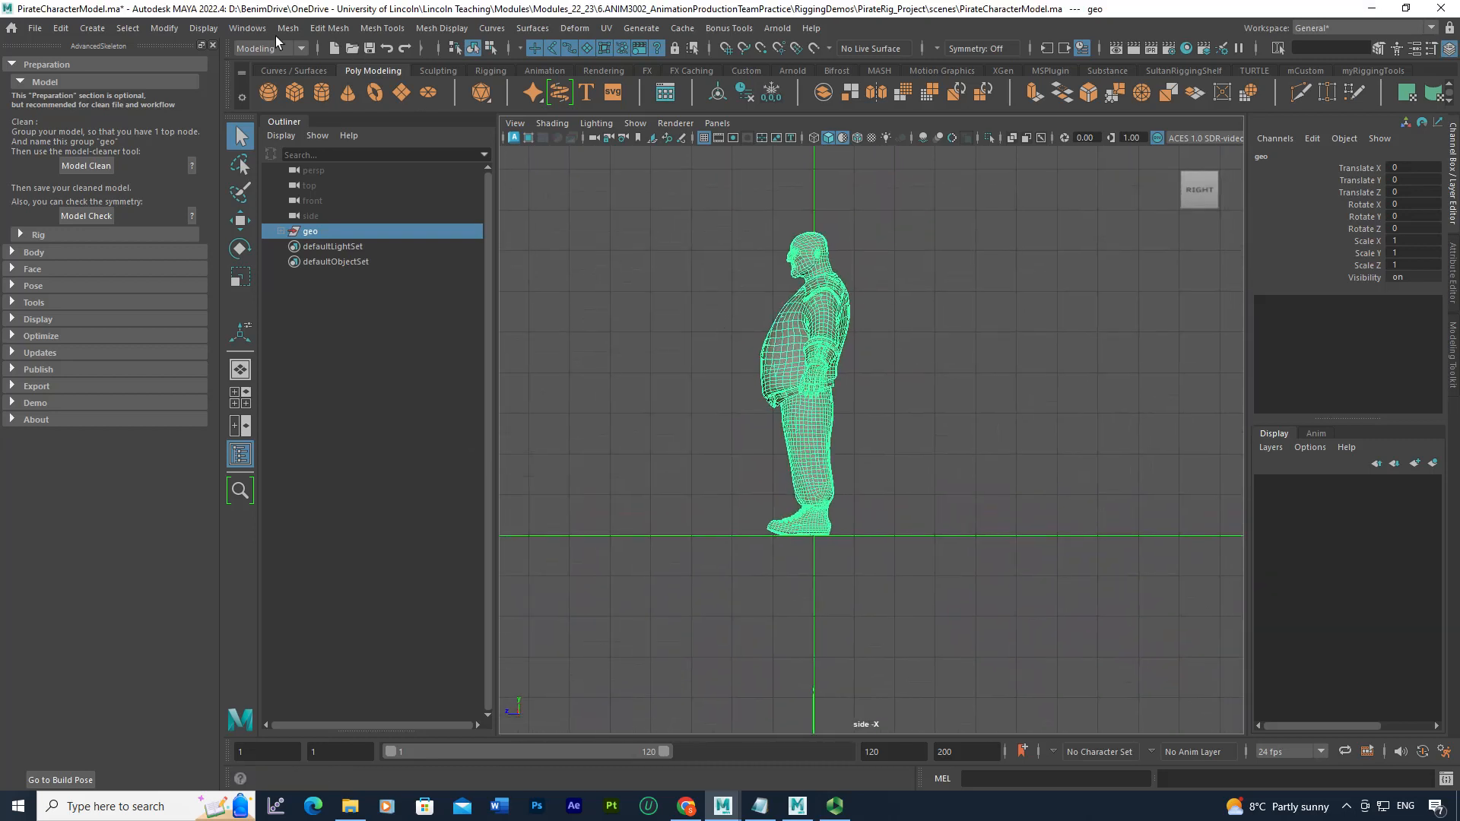
pyautogui.click(214, 45)
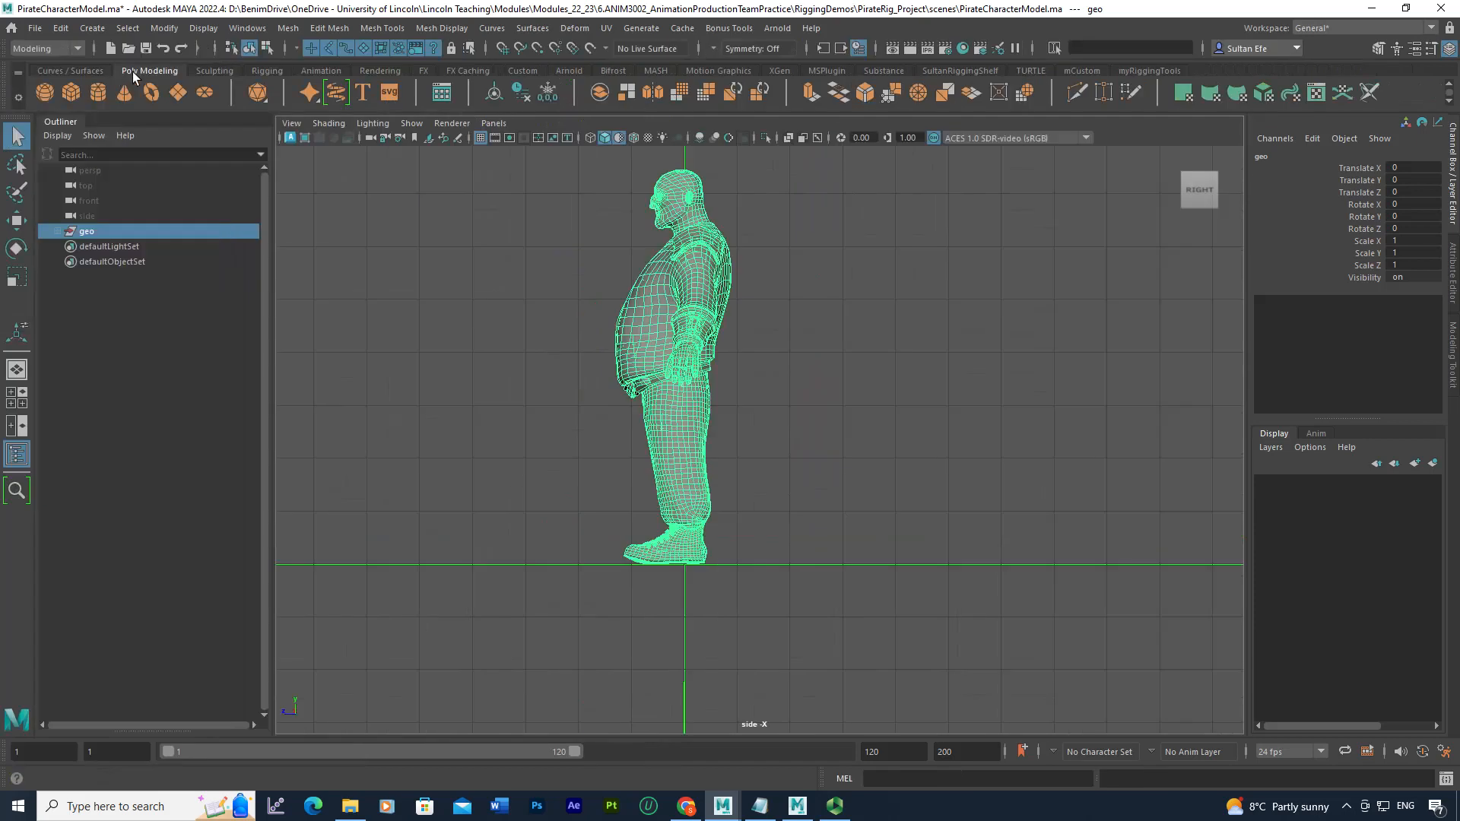
# - Create a grid-snapped Distance Tool measurement behind the character in side view, from the ground line up to 175 units
pyautogui.click(99, 28)
pyautogui.moveTo(226, 318)
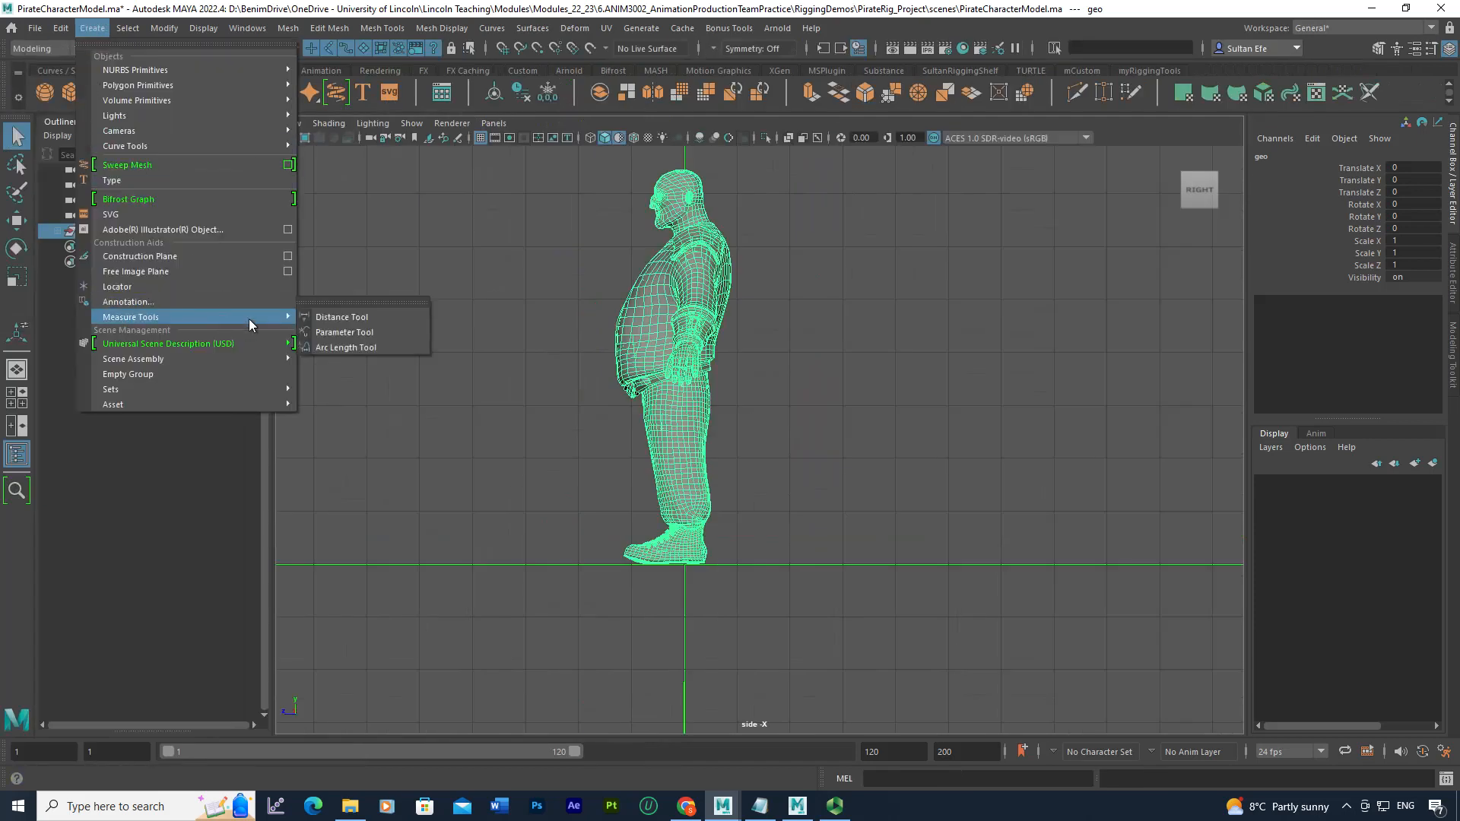
pyautogui.click(346, 317)
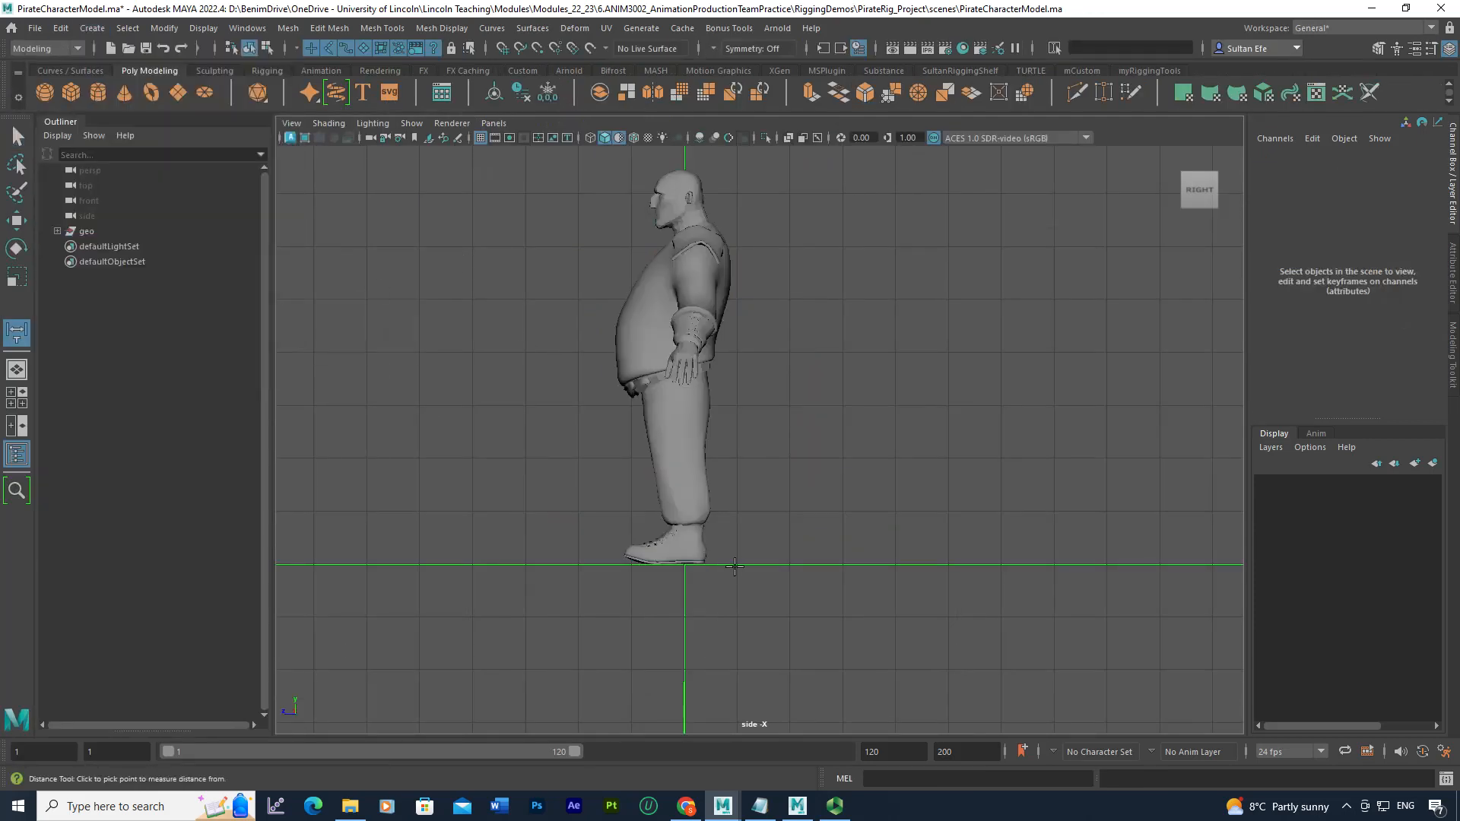
pyautogui.click(736, 565)
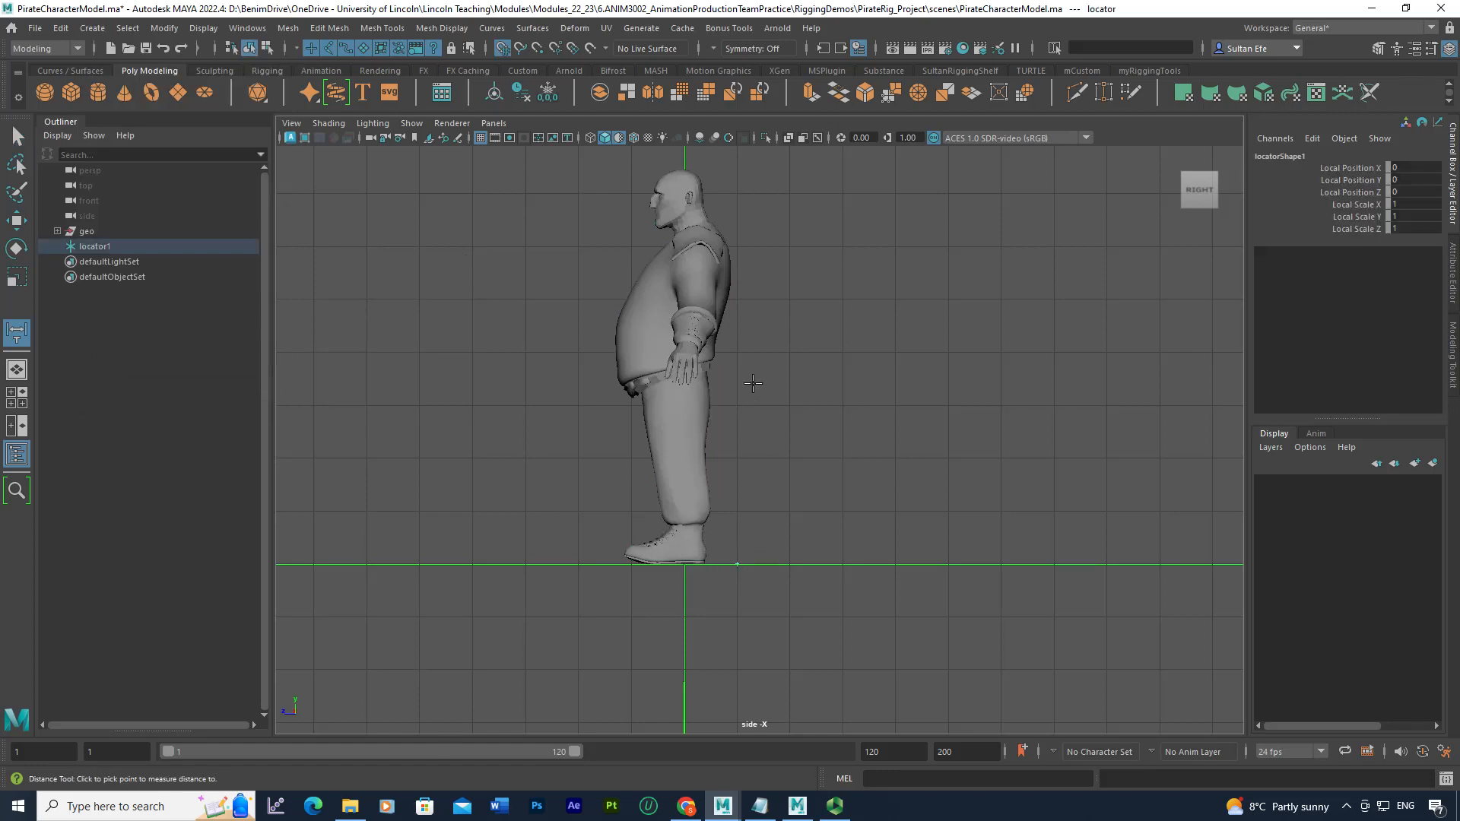
pyautogui.click(738, 193)
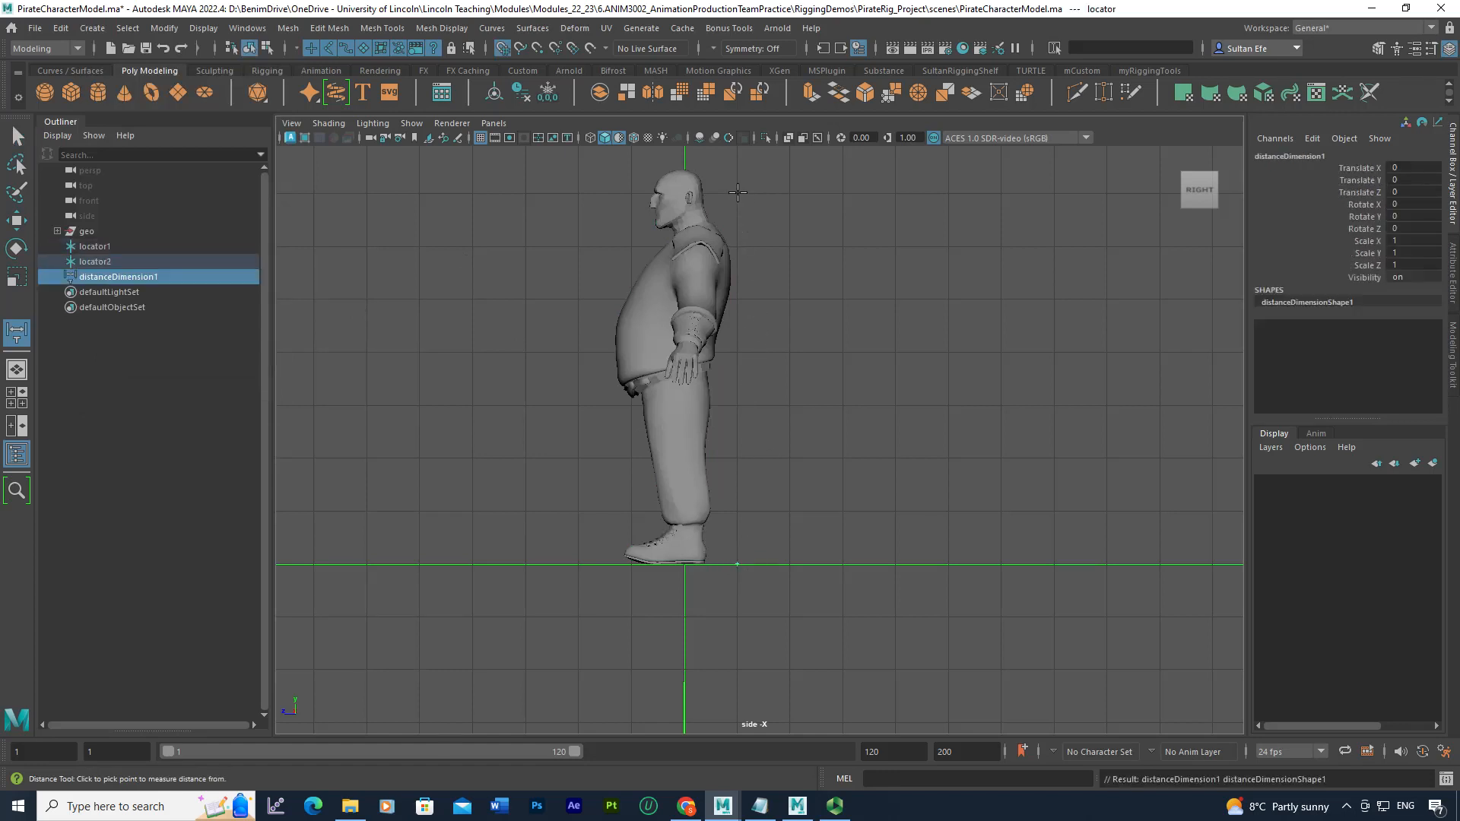
pyautogui.press('w')
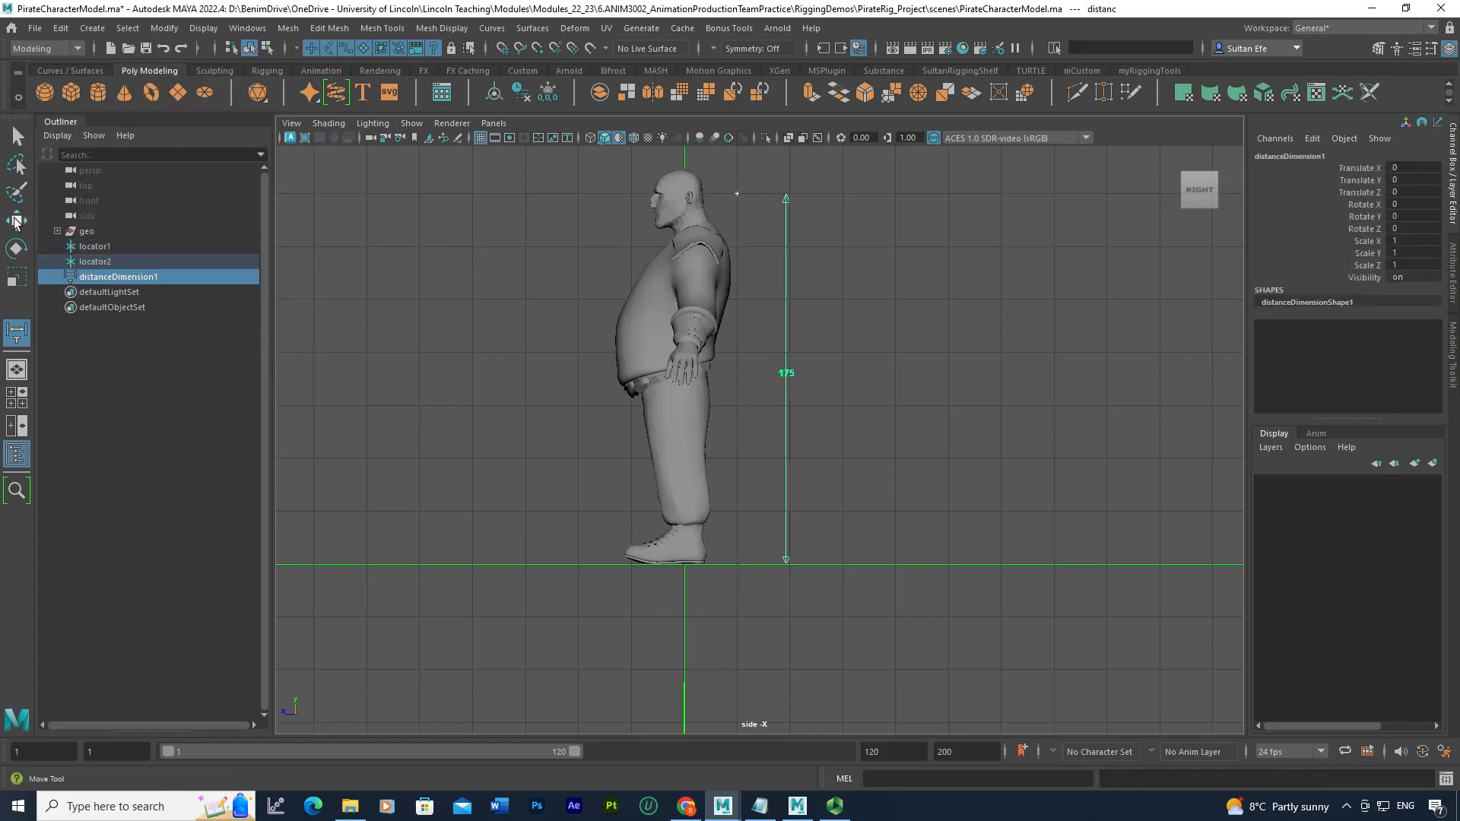
# - Move the measurement's upper locator up to the top of the character's head, at about 186.4 in Y
pyautogui.keyDown('alt'); pyautogui.moveTo(899, 395); pyautogui.dragTo(711, 416, button='right'); pyautogui.keyUp('alt')
pyautogui.keyDown('alt'); pyautogui.moveTo(710, 417); pyautogui.dragTo(722, 473, button='middle'); pyautogui.keyUp('alt')
pyautogui.keyDown('alt'); pyautogui.moveTo(722, 473); pyautogui.dragTo(683, 412, button='right'); pyautogui.keyUp('alt')
pyautogui.click(721, 235)
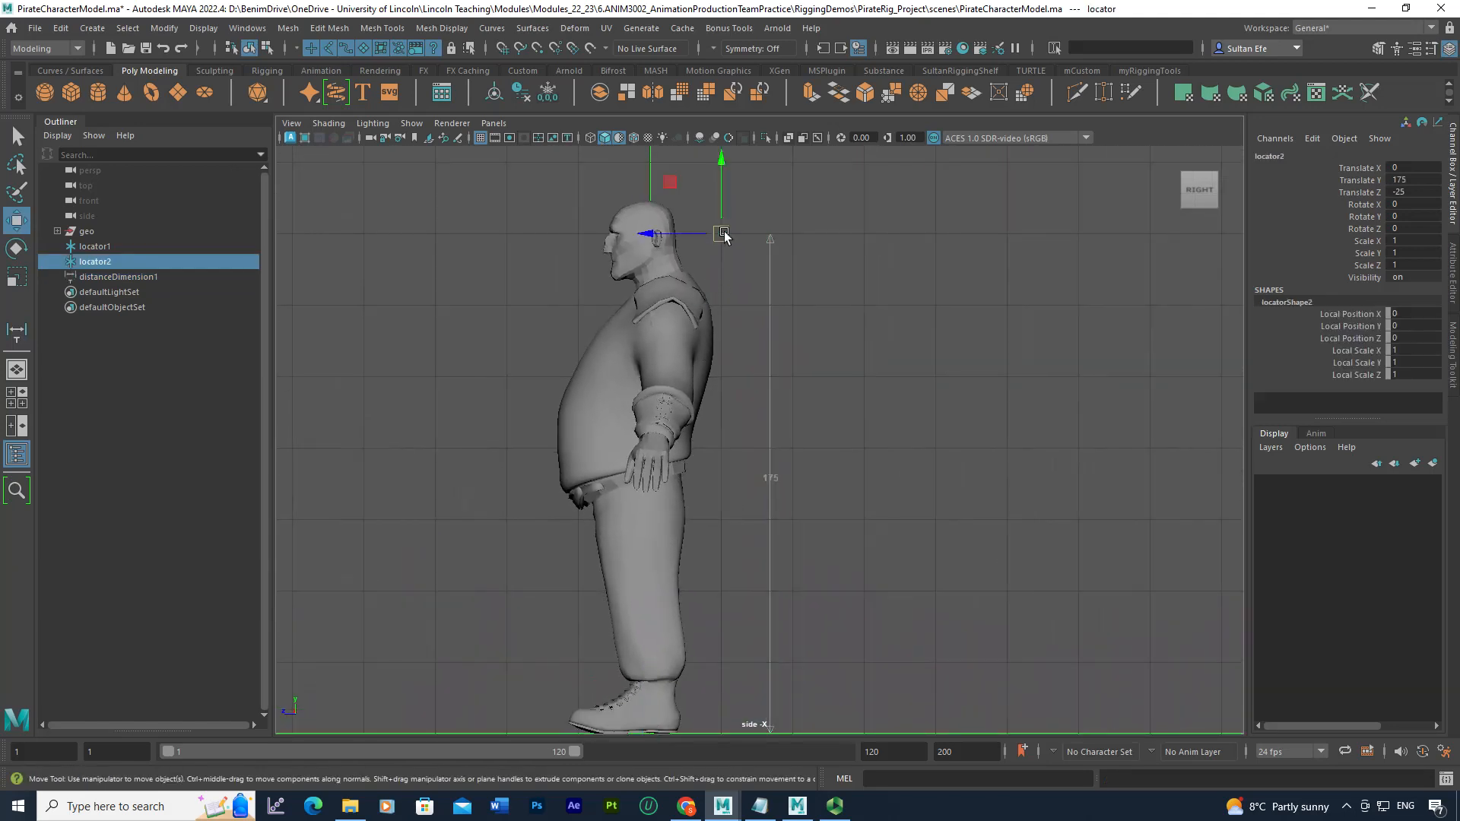
pyautogui.moveTo(719, 196); pyautogui.dragTo(721, 163)
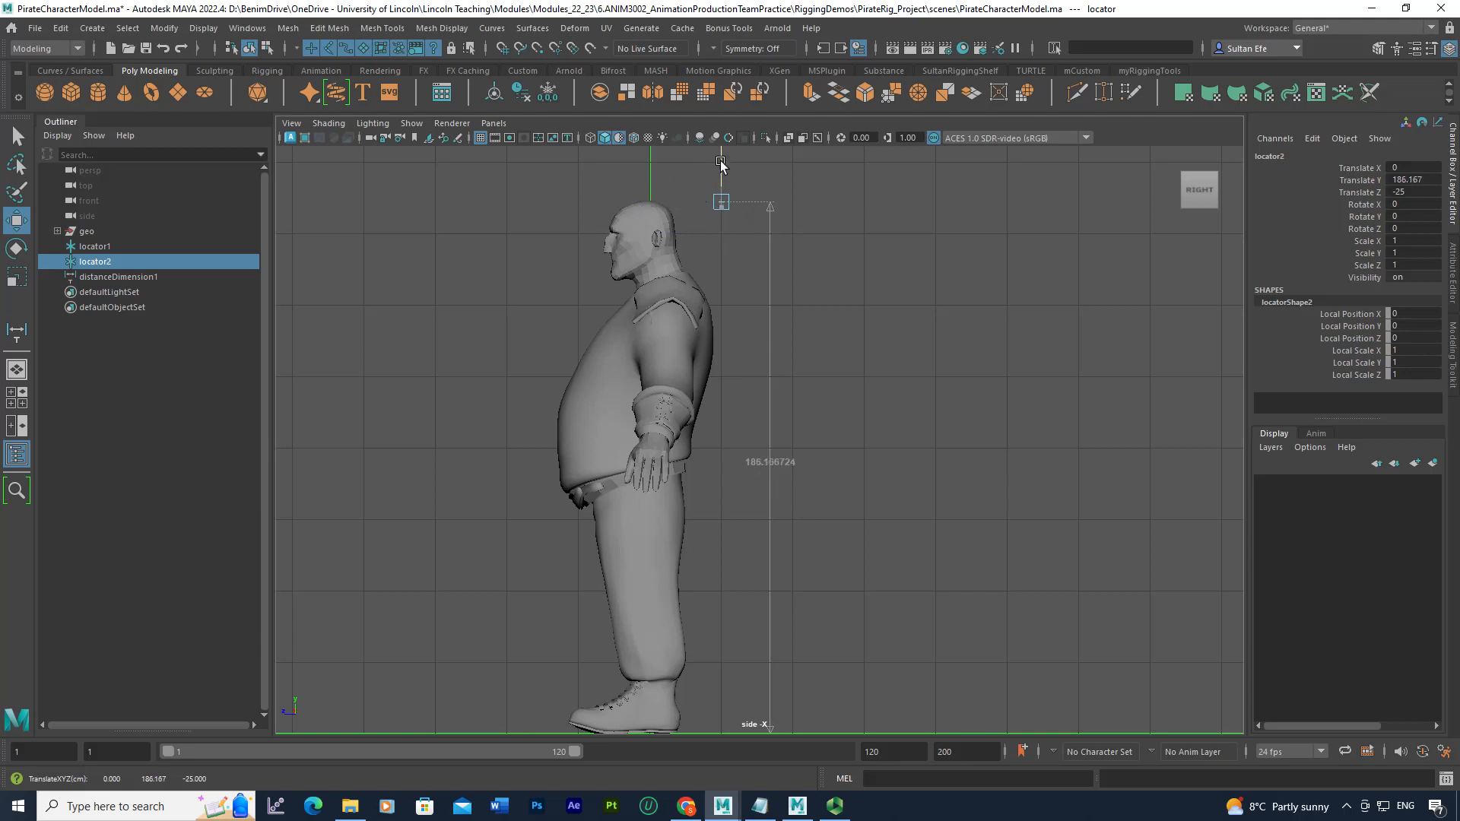
pyautogui.keyDown('alt'); pyautogui.moveTo(761, 503); pyautogui.dragTo(760, 465, button='middle'); pyautogui.keyUp('alt')
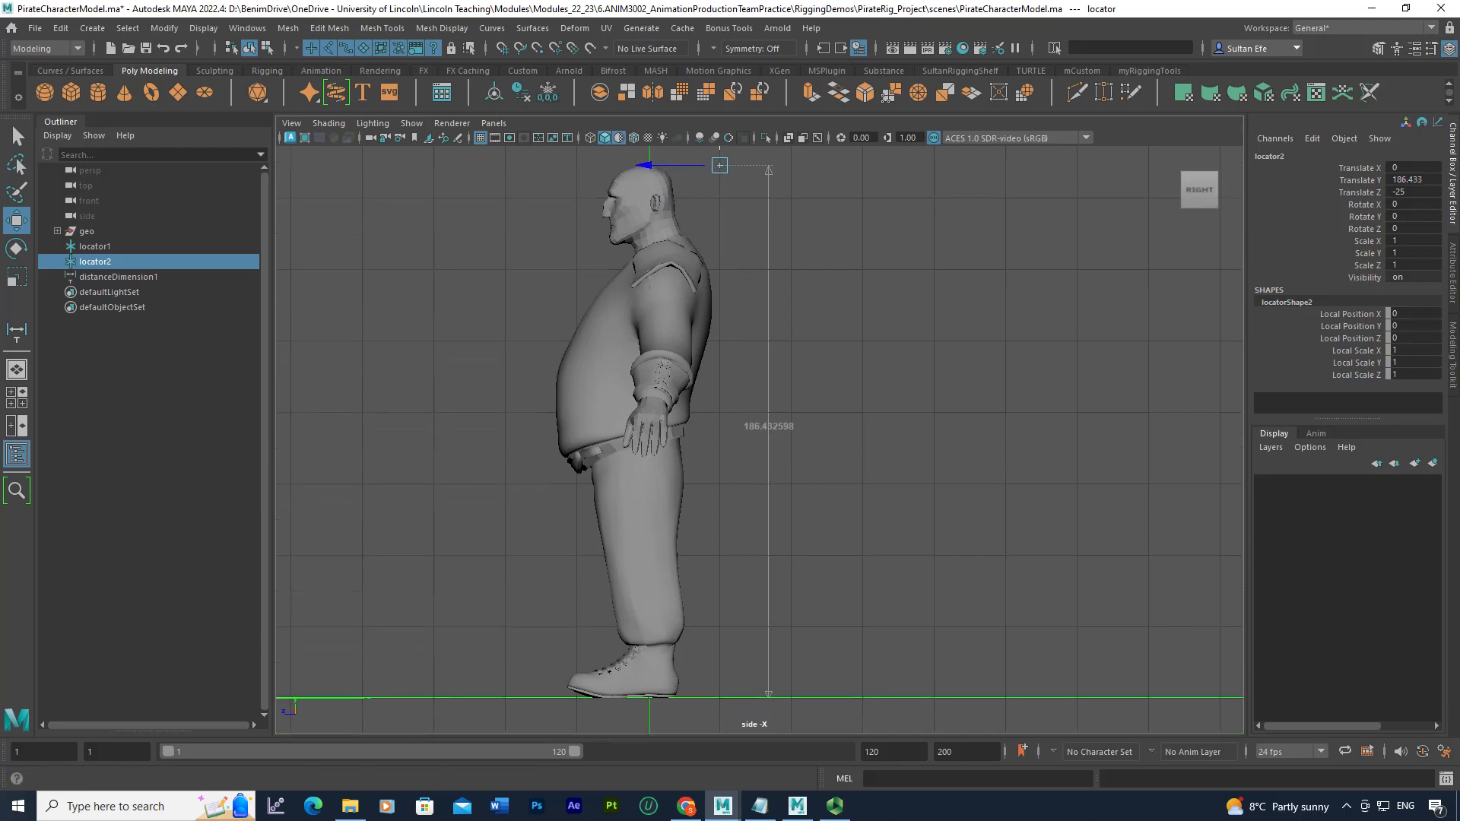
# - Check the scene's linear working units in the general settings of the Preferences, then close the dialog
pyautogui.click(1443, 751)
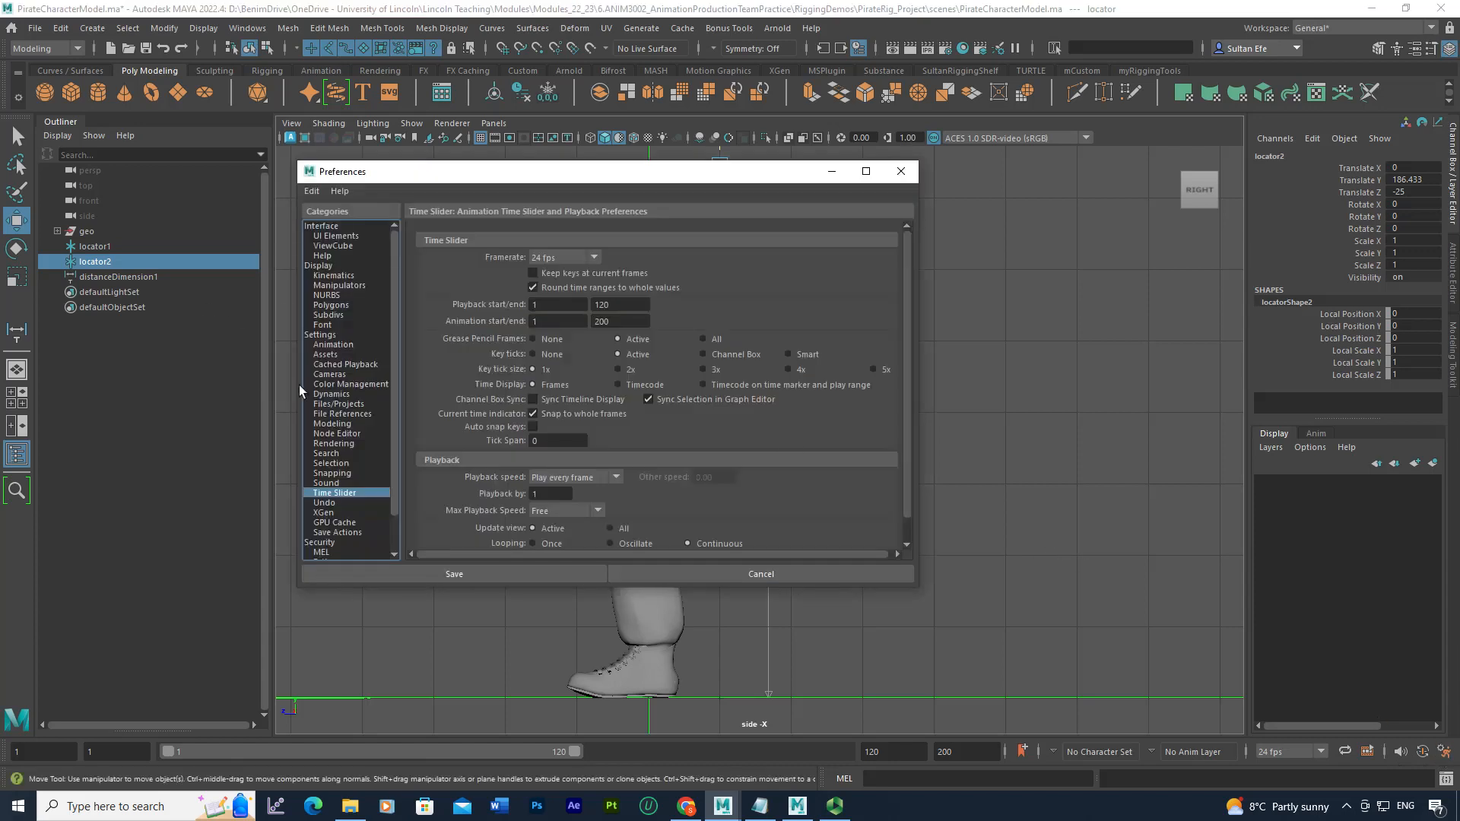
pyautogui.click(321, 334)
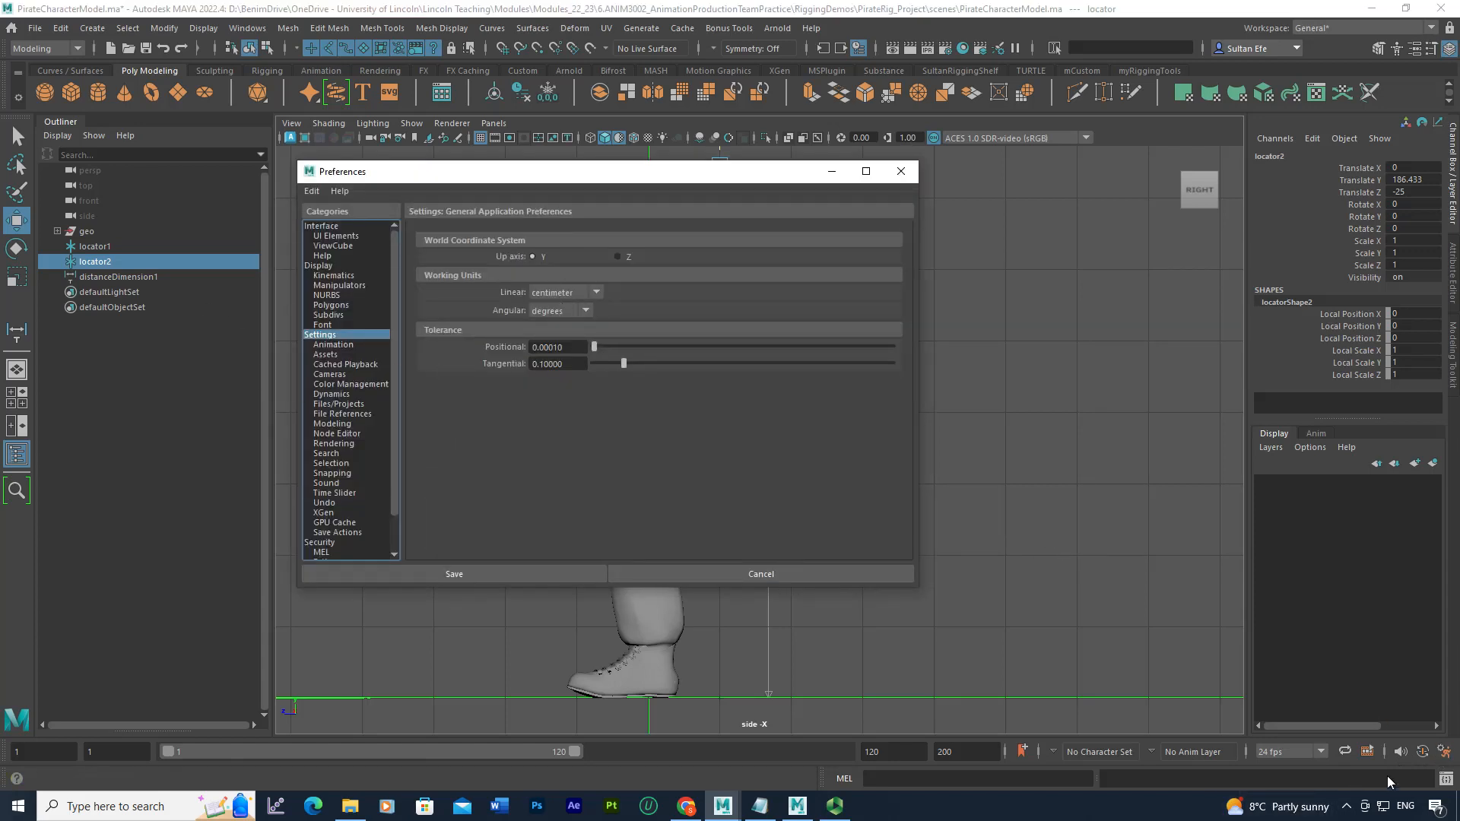
pyautogui.click(901, 171)
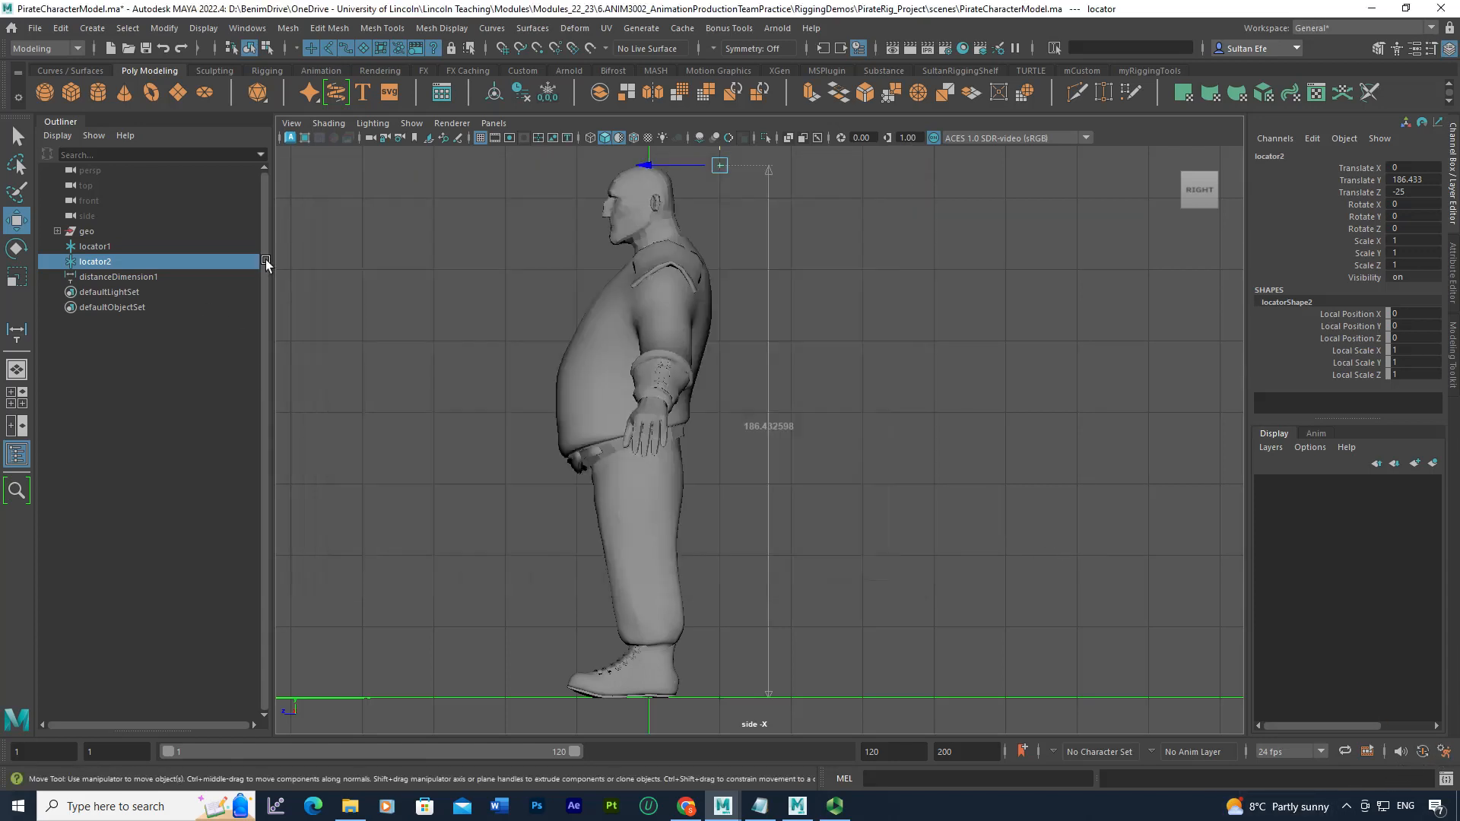
# - Delete both measuring locators and the distance dimension, and return to the perspective view
pyautogui.click(107, 246)
pyautogui.keyDown('shift'); pyautogui.click(111, 276); pyautogui.keyUp('shift')
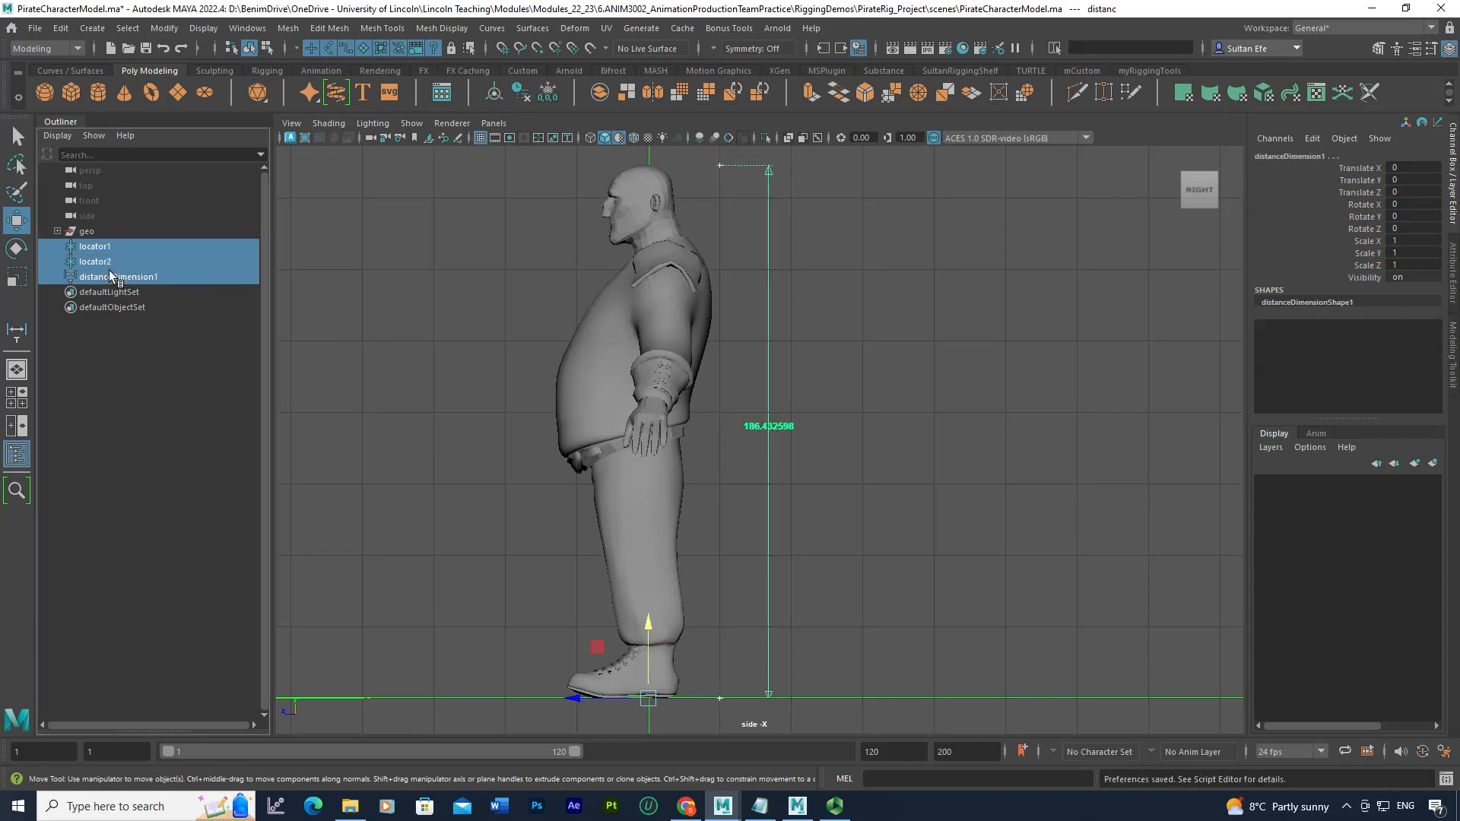
pyautogui.press('Delete')
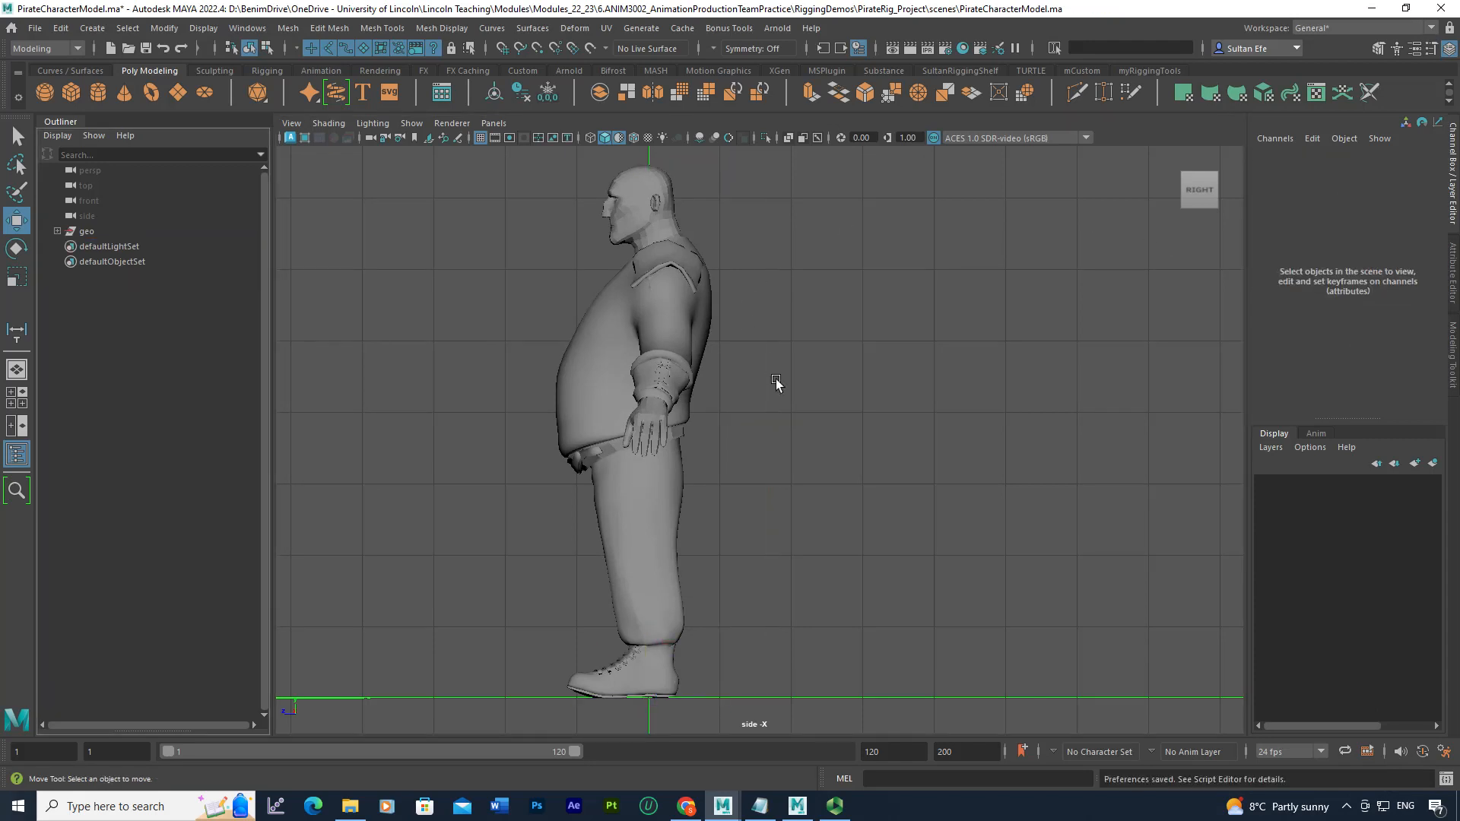
pyautogui.press('space')
pyautogui.moveTo(776, 383); pyautogui.dragTo(731, 340)
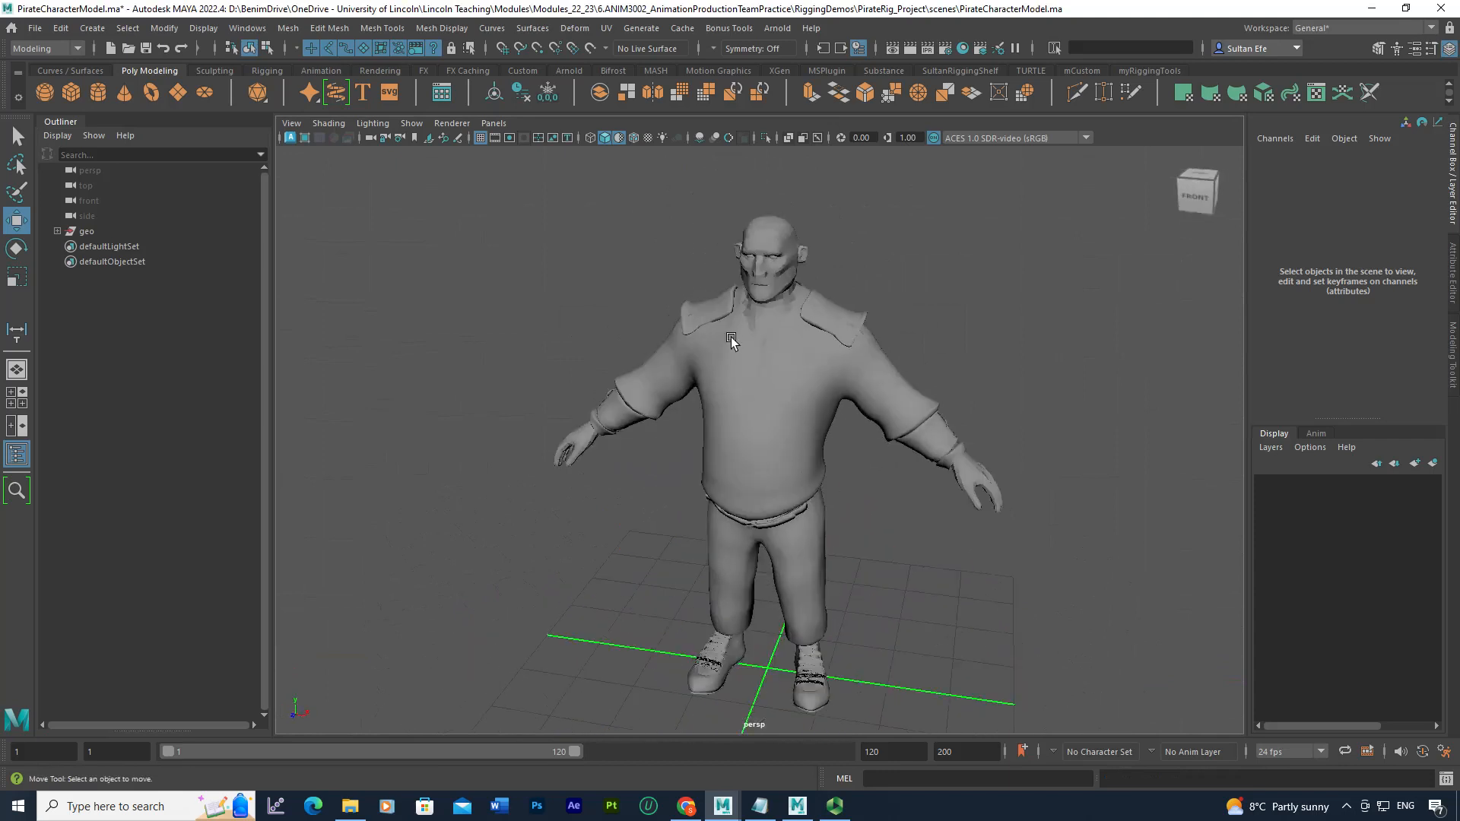
# - Isolate the BodyLowRez mesh in the perspective view and show its wireframe over the shading
pyautogui.scroll(3, 731, 341)
pyautogui.keyDown('alt'); pyautogui.moveTo(731, 341); pyautogui.dragTo(777, 413, button='middle'); pyautogui.keyUp('alt')
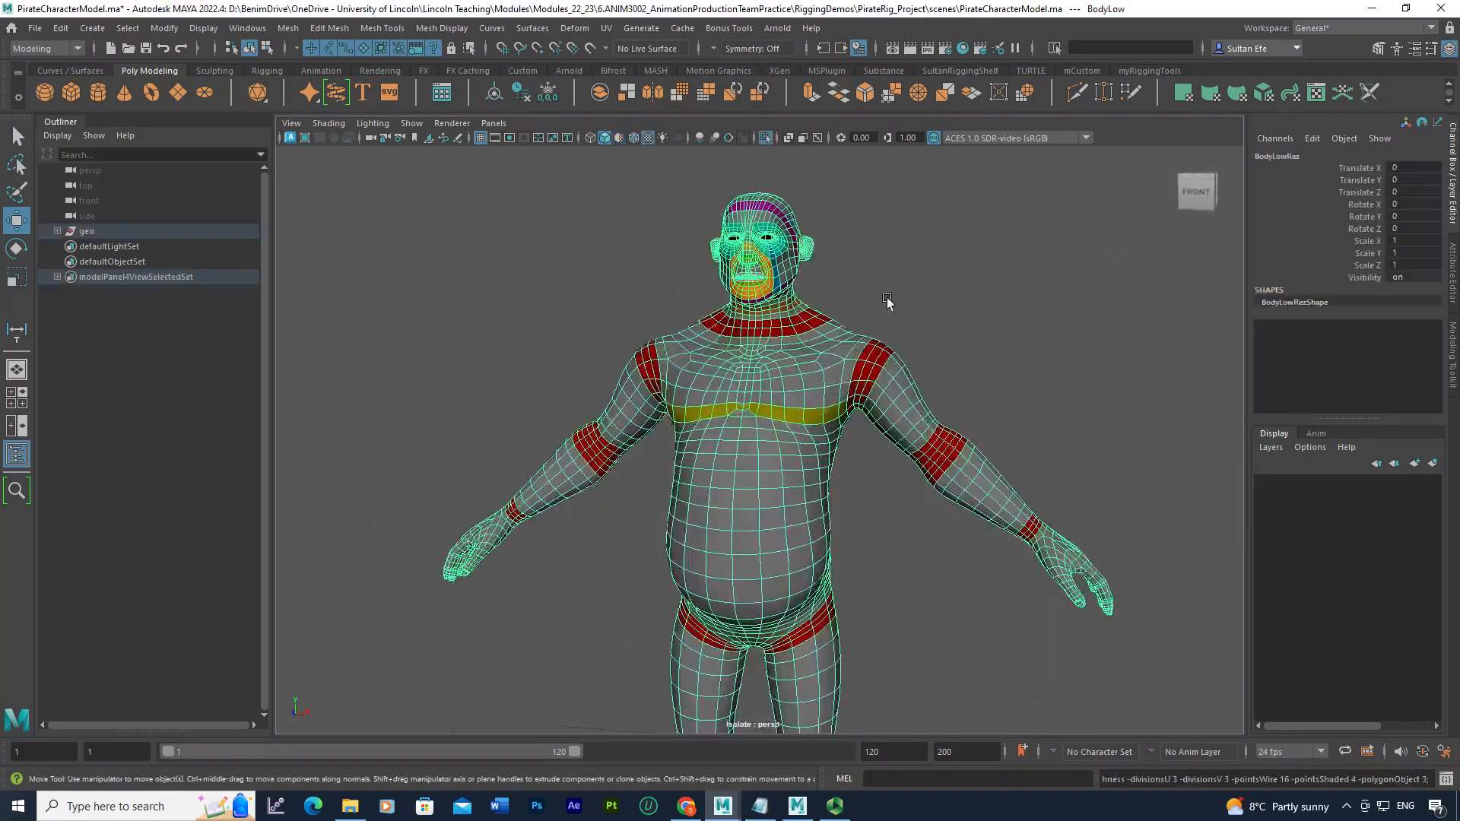
pyautogui.click(890, 303)
pyautogui.keyDown('alt'); pyautogui.moveTo(817, 368); pyautogui.dragTo(812, 264, button='middle'); pyautogui.keyUp('alt')
pyautogui.keyDown('alt'); pyautogui.moveTo(840, 326); pyautogui.dragTo(810, 324); pyautogui.keyUp('alt')
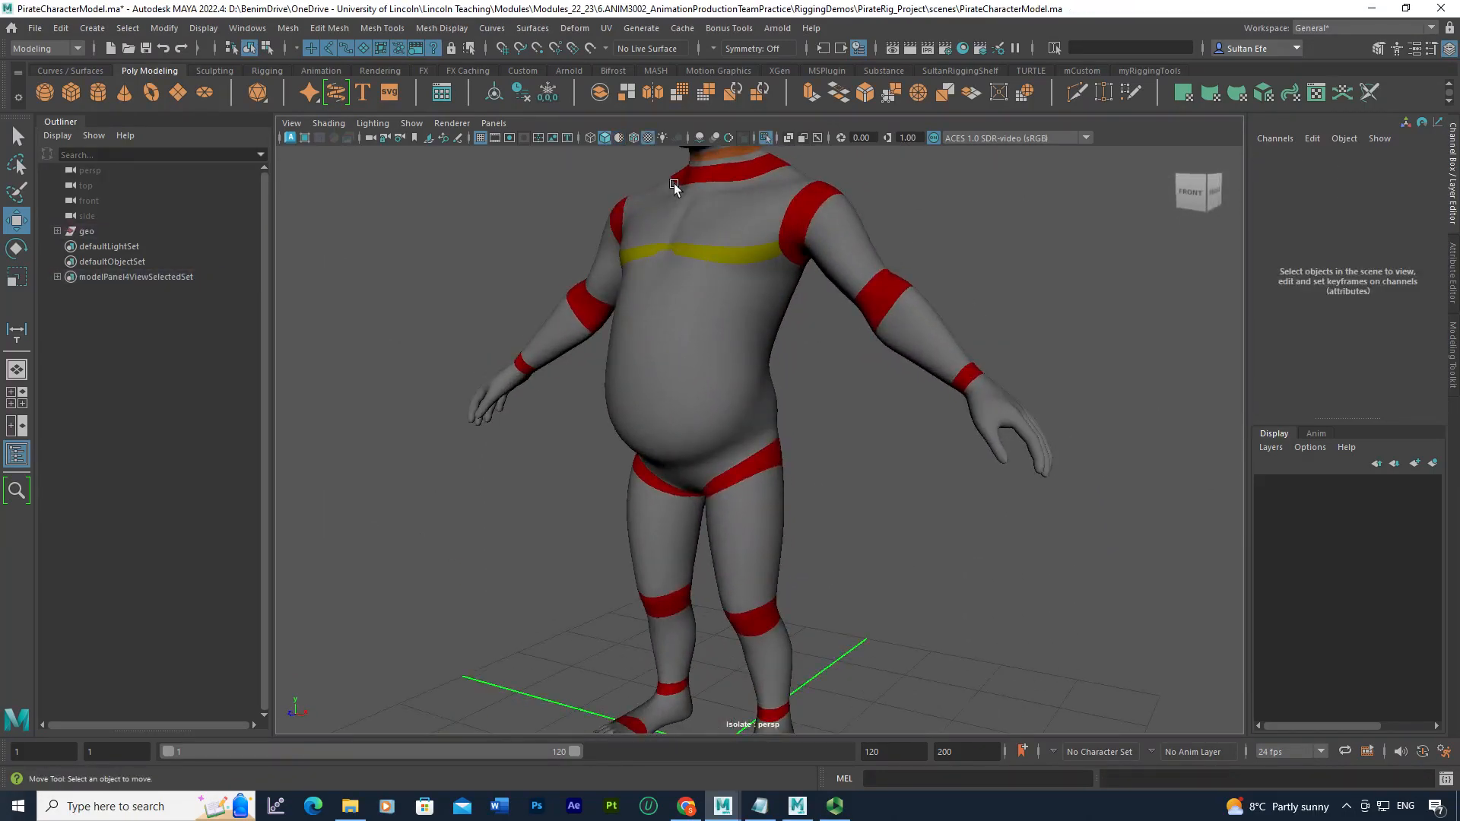
pyautogui.click(634, 138)
# - Examine the coloured edge loops around the ankle and across the ball of the foot, including the sole
pyautogui.scroll(3, 696, 375)
pyautogui.keyDown('alt'); pyautogui.moveTo(696, 374); pyautogui.dragTo(730, 398); pyautogui.keyUp('alt')
pyautogui.keyDown('alt'); pyautogui.moveTo(729, 398); pyautogui.dragTo(755, 323, button='middle'); pyautogui.keyUp('alt')
pyautogui.keyDown('alt'); pyautogui.moveTo(756, 323); pyautogui.dragTo(726, 413); pyautogui.keyUp('alt')
pyautogui.scroll(2, 726, 414)
pyautogui.keyDown('alt'); pyautogui.moveTo(707, 368); pyautogui.dragTo(718, 435, button='right'); pyautogui.keyUp('alt')
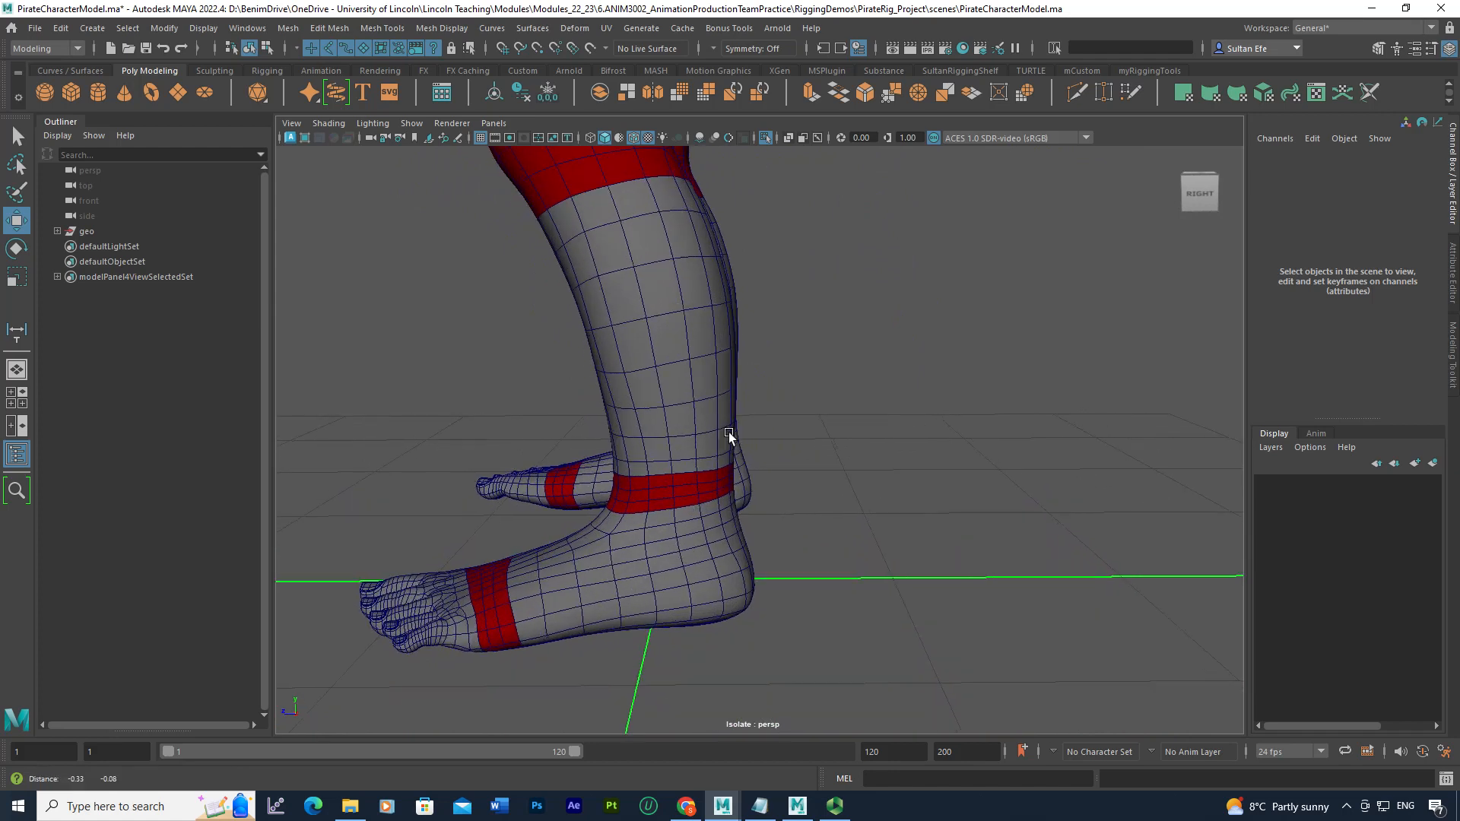
pyautogui.keyDown('alt'); pyautogui.moveTo(719, 435); pyautogui.dragTo(750, 446, button='middle'); pyautogui.keyUp('alt')
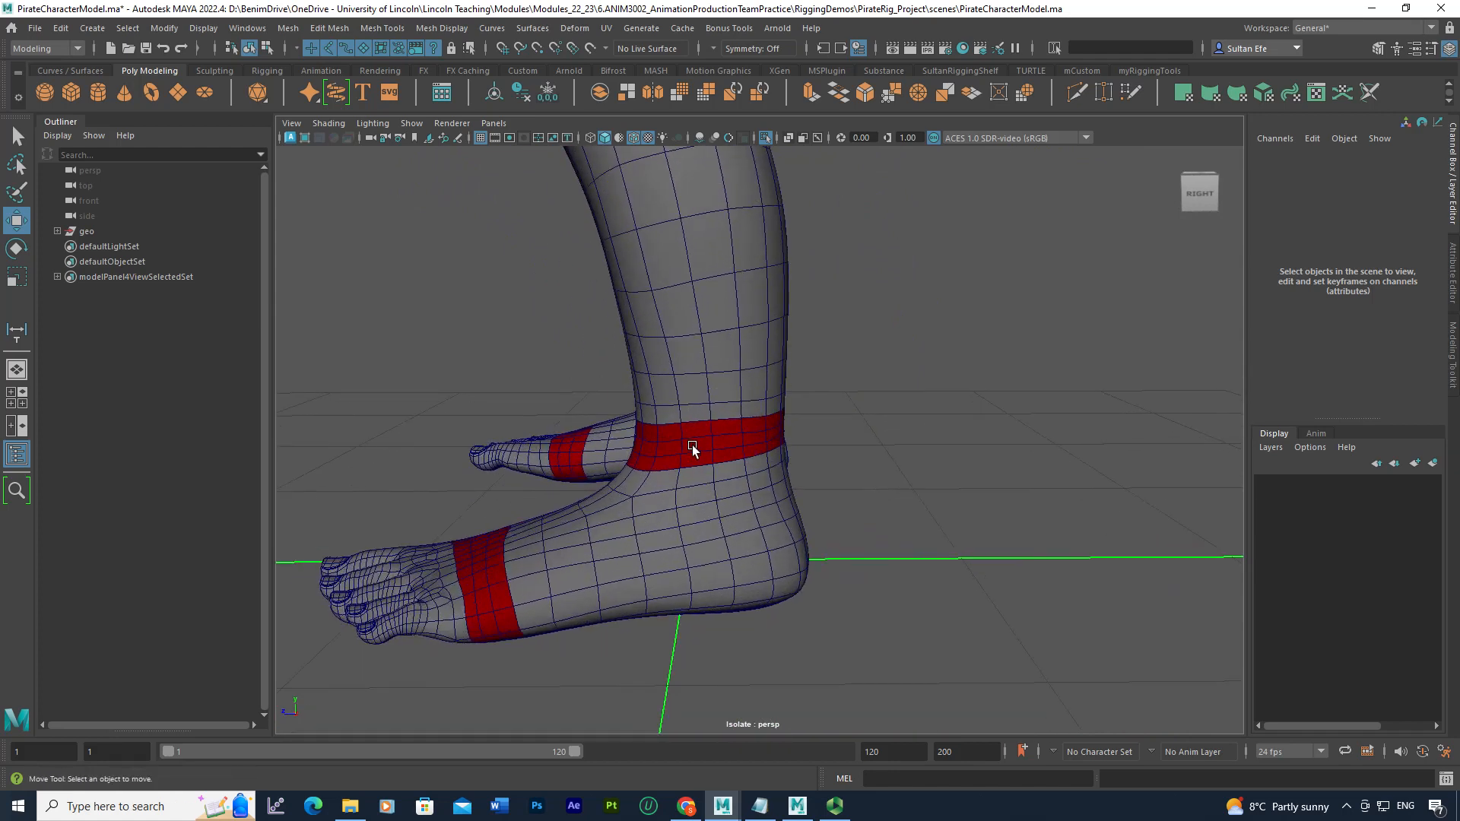
pyautogui.keyDown('alt'); pyautogui.moveTo(704, 444); pyautogui.dragTo(732, 475, button='right'); pyautogui.keyUp('alt')
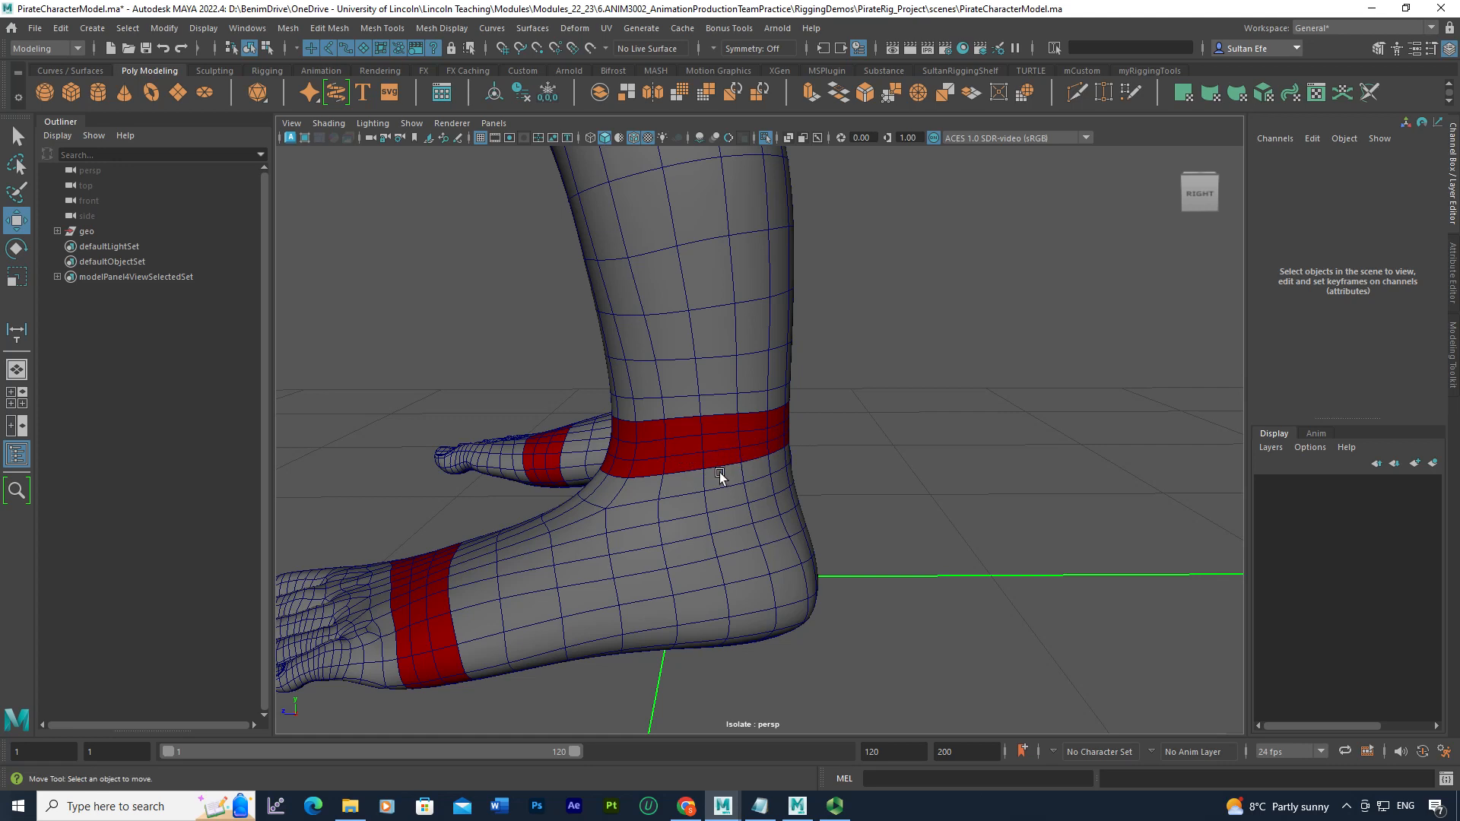
pyautogui.keyDown('alt'); pyautogui.moveTo(426, 618); pyautogui.dragTo(599, 476); pyautogui.keyUp('alt')
pyautogui.scroll(3, 605, 632)
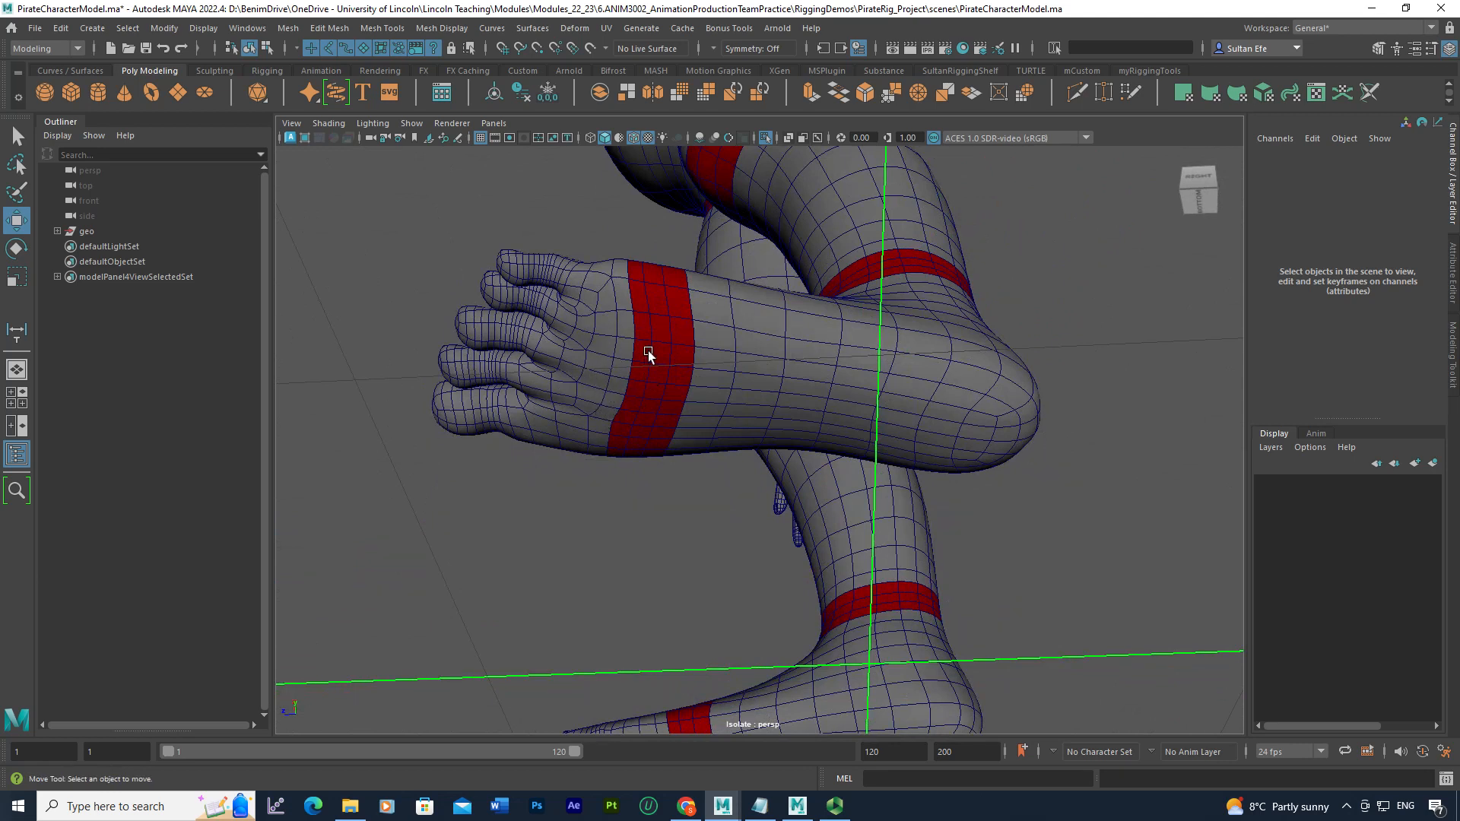
# - Examine the edge loops across the shoulders, chest and neck, then the loops around the mouth and nose
pyautogui.scroll(-5, 614, 409)
pyautogui.keyDown('alt'); pyautogui.moveTo(615, 409); pyautogui.dragTo(663, 558); pyautogui.keyUp('alt')
pyautogui.keyDown('alt'); pyautogui.moveTo(664, 558); pyautogui.dragTo(720, 627, button='right'); pyautogui.keyUp('alt')
pyautogui.keyDown('alt'); pyautogui.moveTo(721, 627); pyautogui.dragTo(745, 631); pyautogui.keyUp('alt')
pyautogui.keyDown('alt'); pyautogui.moveTo(746, 631); pyautogui.dragTo(768, 505, button='middle'); pyautogui.keyUp('alt')
pyautogui.keyDown('alt'); pyautogui.moveTo(769, 505); pyautogui.dragTo(883, 577); pyautogui.keyUp('alt')
pyautogui.keyDown('alt'); pyautogui.moveTo(883, 577); pyautogui.dragTo(859, 339, button='right'); pyautogui.keyUp('alt')
pyautogui.keyDown('alt'); pyautogui.moveTo(854, 408); pyautogui.dragTo(921, 563, button='middle'); pyautogui.keyUp('alt')
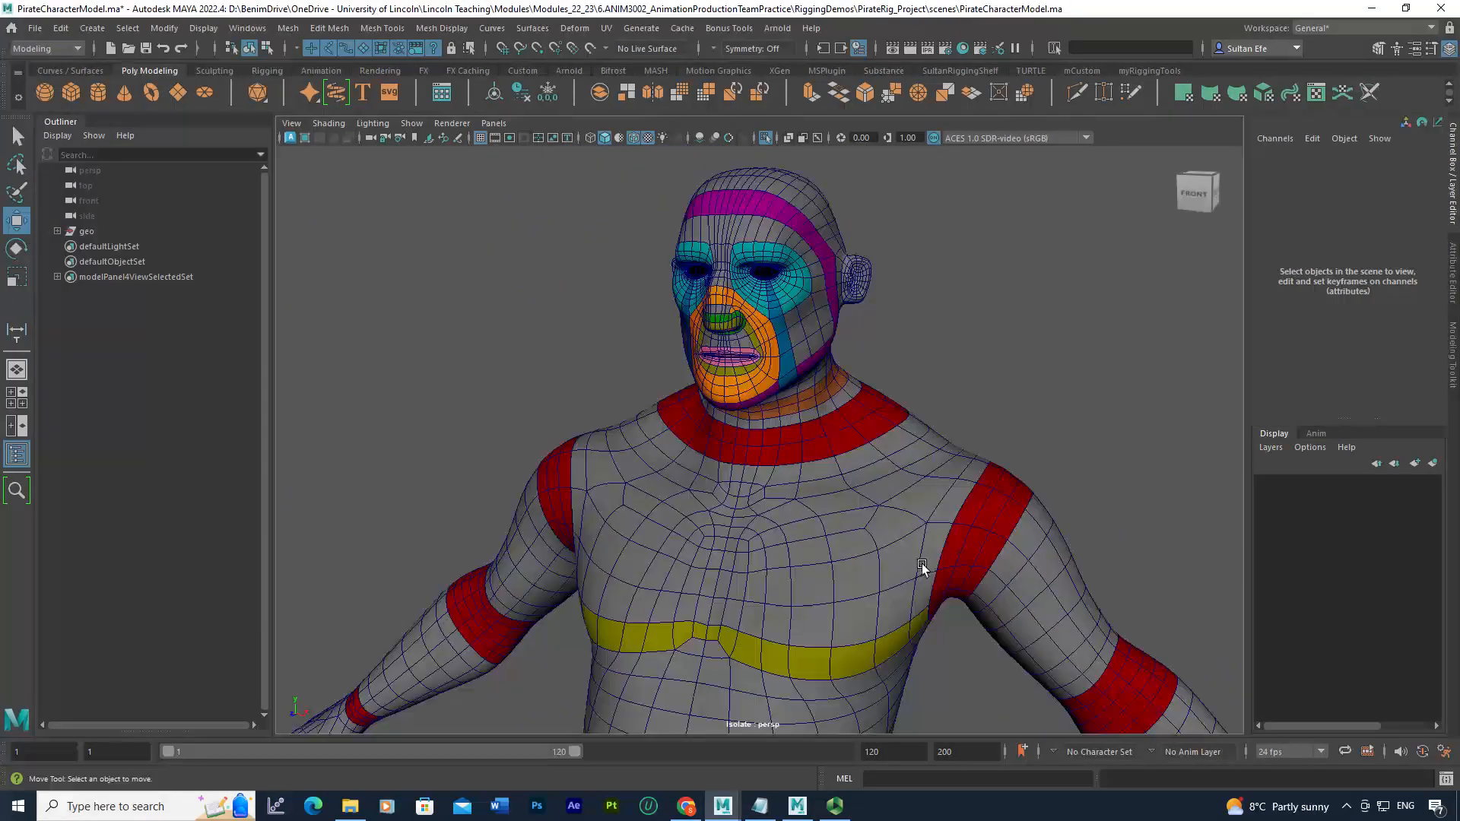
pyautogui.keyDown('alt'); pyautogui.moveTo(921, 564); pyautogui.dragTo(801, 508); pyautogui.keyUp('alt')
pyautogui.keyDown('alt'); pyautogui.moveTo(802, 507); pyautogui.dragTo(727, 457, button='right'); pyautogui.keyUp('alt')
pyautogui.keyDown('alt'); pyautogui.moveTo(726, 457); pyautogui.dragTo(742, 482, button='middle'); pyautogui.keyUp('alt')
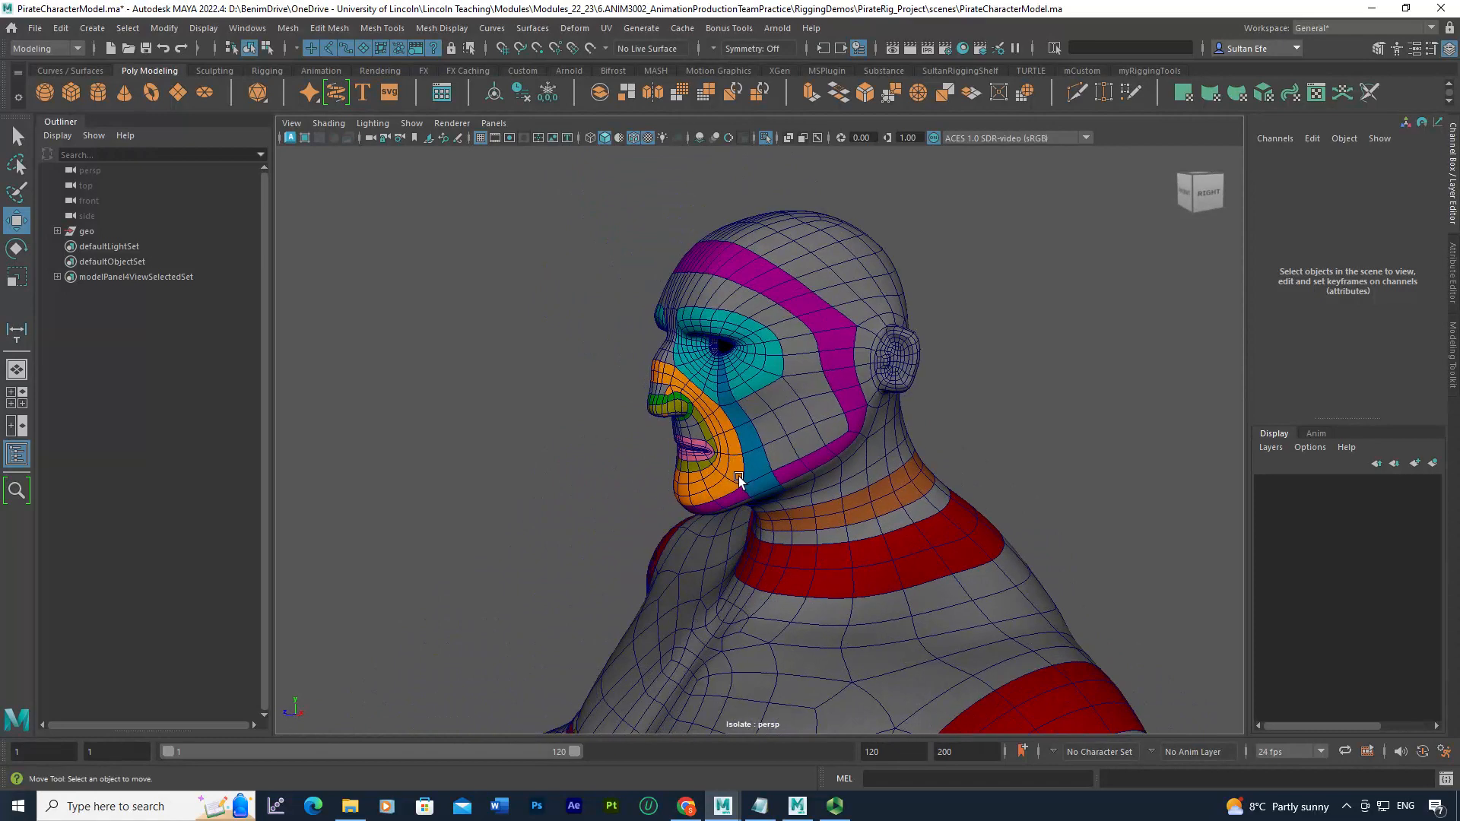
pyautogui.keyDown('alt'); pyautogui.moveTo(743, 482); pyautogui.dragTo(806, 517, button='right'); pyautogui.keyUp('alt')
pyautogui.keyDown('alt'); pyautogui.moveTo(805, 517); pyautogui.dragTo(855, 553); pyautogui.keyUp('alt')
pyautogui.keyDown('alt'); pyautogui.moveTo(855, 553); pyautogui.dragTo(880, 562, button='right'); pyautogui.keyUp('alt')
pyautogui.keyDown('alt'); pyautogui.moveTo(844, 532); pyautogui.dragTo(798, 554, button='middle'); pyautogui.keyUp('alt')
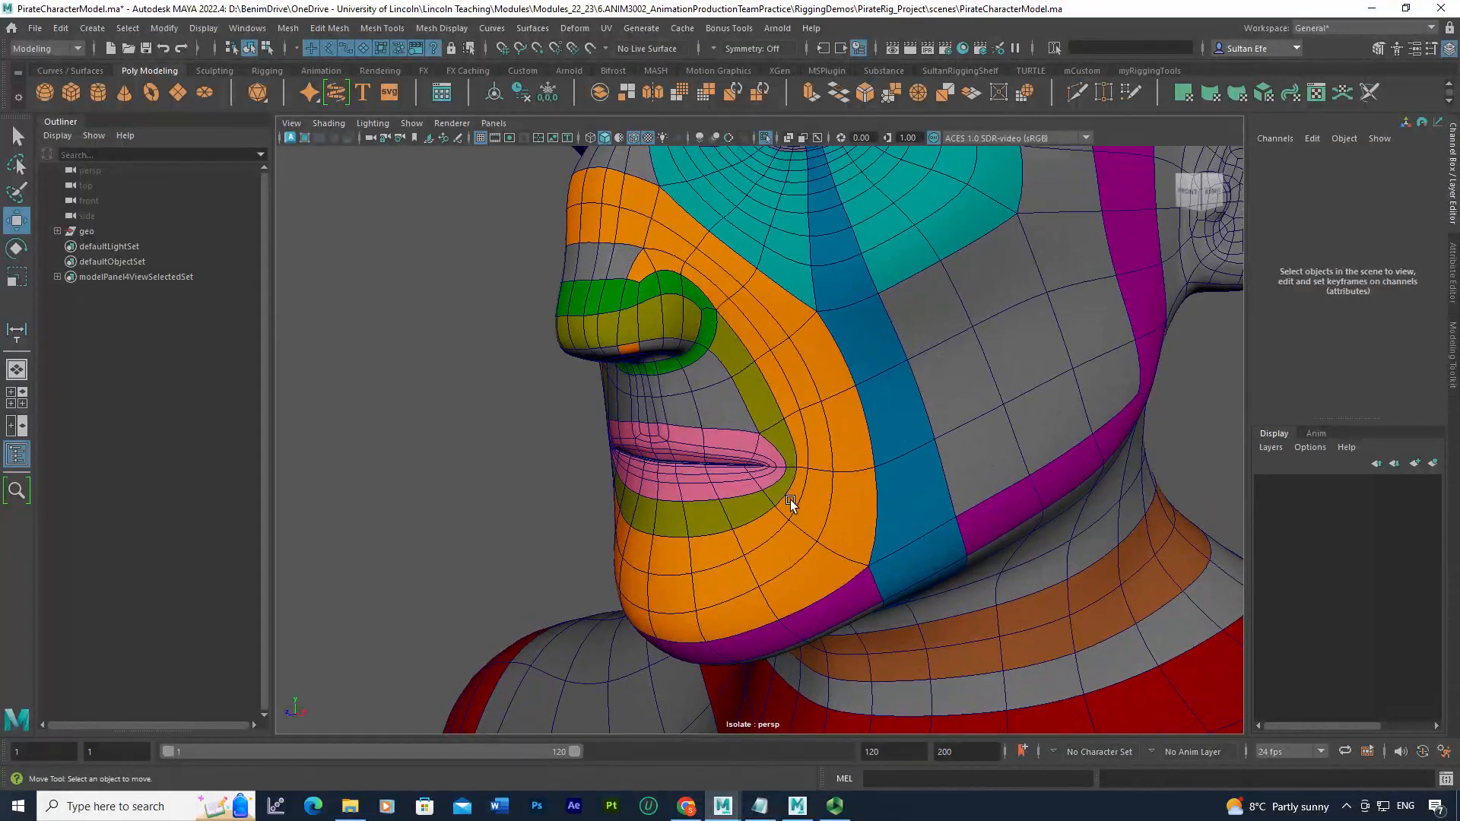
# - Examine the face topology around the eye, along the cheek and down to the jaw and neck
pyautogui.keyDown('alt'); pyautogui.moveTo(793, 448); pyautogui.dragTo(792, 491, button='middle'); pyautogui.keyUp('alt')
pyautogui.keyDown('alt'); pyautogui.moveTo(801, 469); pyautogui.dragTo(753, 467, button='right'); pyautogui.keyUp('alt')
pyautogui.keyDown('alt'); pyautogui.moveTo(753, 467); pyautogui.dragTo(823, 523); pyautogui.keyUp('alt')
pyautogui.scroll(3, 815, 451)
pyautogui.keyDown('alt'); pyautogui.moveTo(819, 417); pyautogui.dragTo(815, 458, button='middle'); pyautogui.keyUp('alt')
pyautogui.scroll(4, 815, 458)
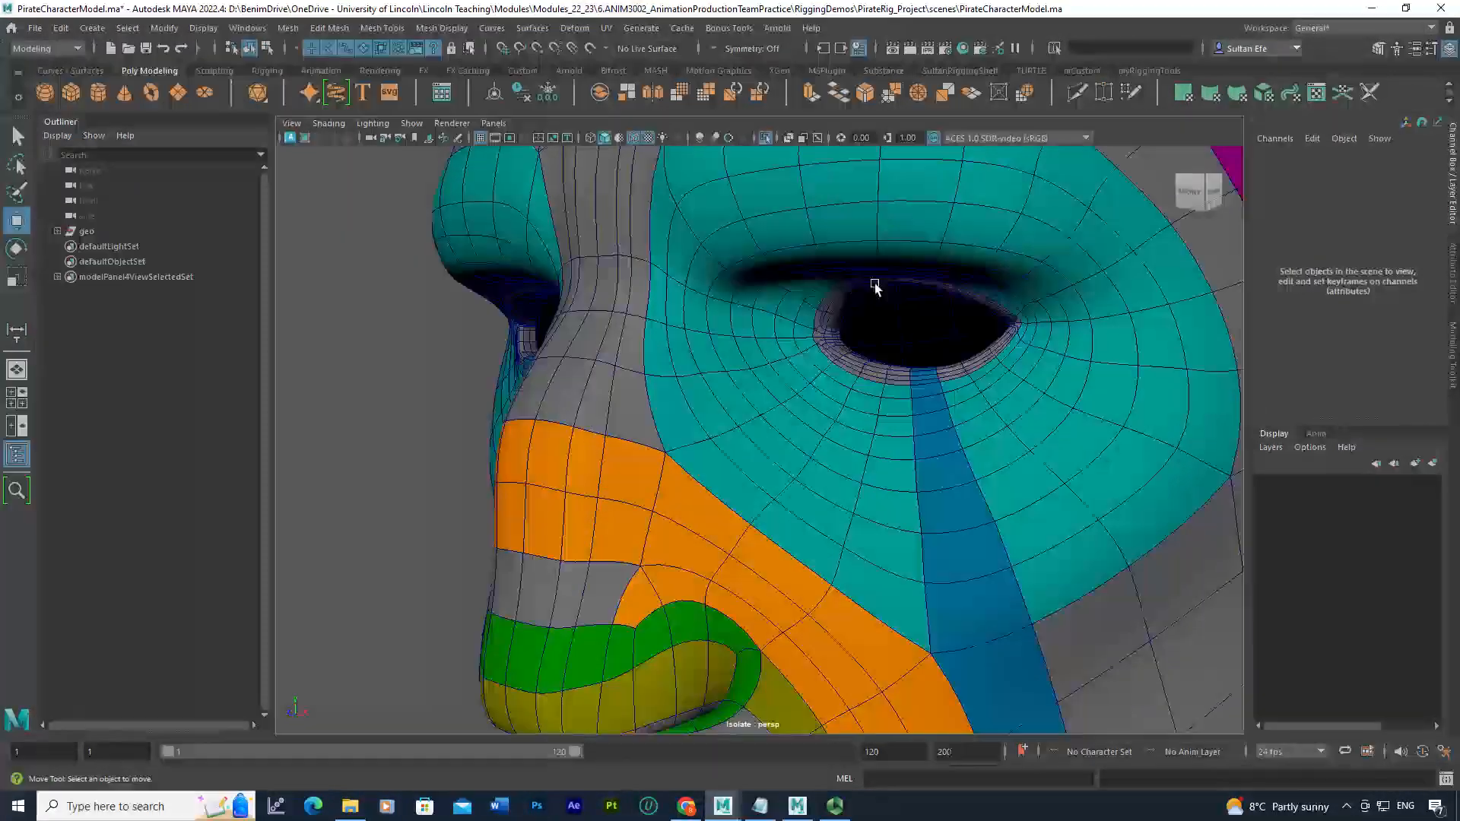
pyautogui.scroll(-6, 882, 459)
pyautogui.keyDown('alt'); pyautogui.moveTo(881, 459); pyautogui.dragTo(847, 401); pyautogui.keyUp('alt')
pyautogui.scroll(-3, 770, 439)
pyautogui.keyDown('alt'); pyautogui.moveTo(821, 467); pyautogui.dragTo(806, 388, button='middle'); pyautogui.keyUp('alt')
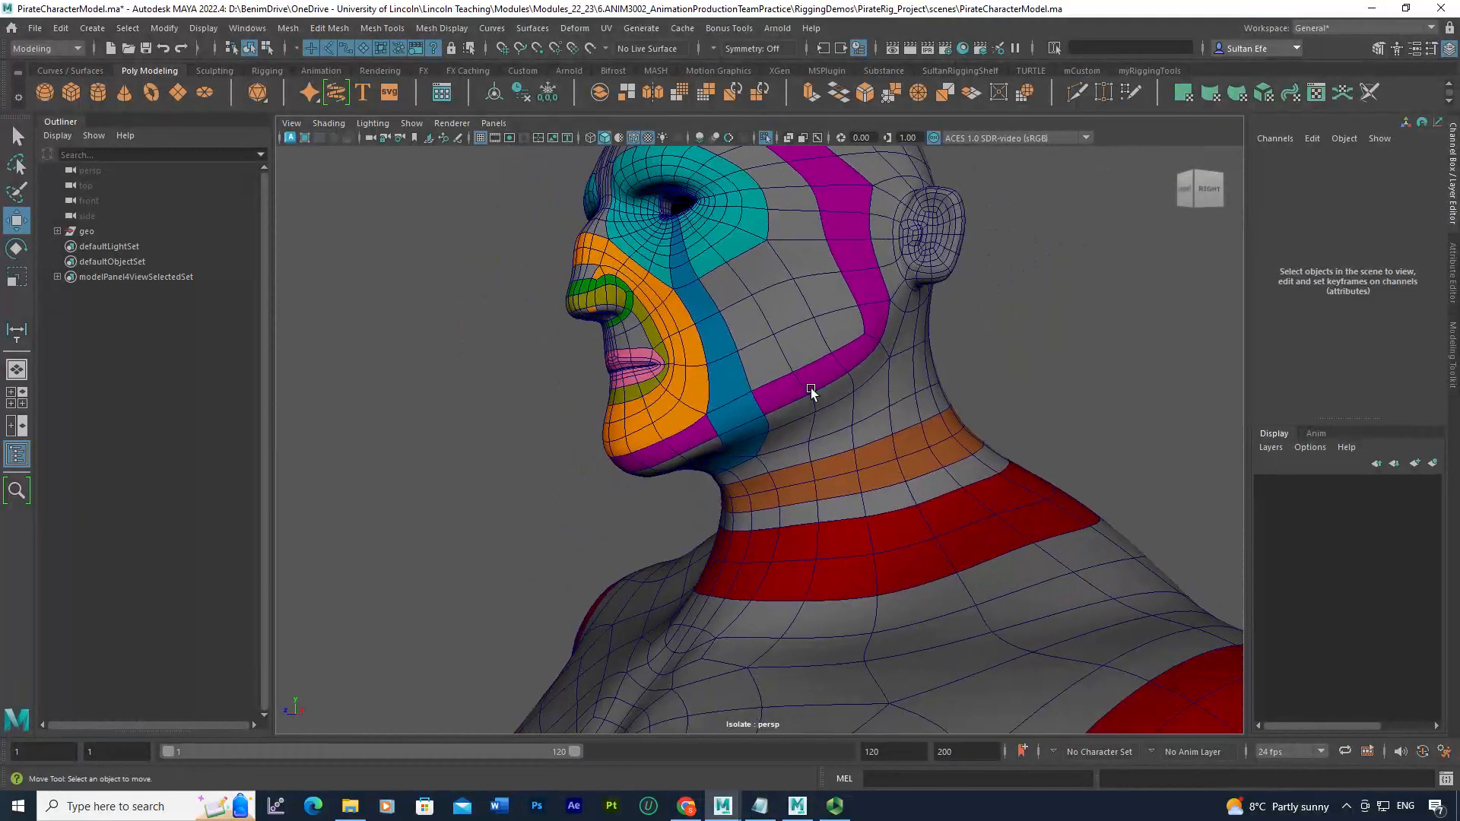
# - End the isolation of the BodyLowRez mesh and show the whole costumed character again
pyautogui.scroll(-4, 763, 458)
pyautogui.keyDown('alt'); pyautogui.moveTo(764, 457); pyautogui.dragTo(905, 470); pyautogui.keyUp('alt')
pyautogui.scroll(-2, 774, 472)
pyautogui.scroll(-3, 775, 474)
pyautogui.keyDown('alt'); pyautogui.moveTo(775, 475); pyautogui.dragTo(772, 312, button='middle'); pyautogui.keyUp('alt')
pyautogui.scroll(-3, 768, 342)
pyautogui.keyDown('alt'); pyautogui.moveTo(753, 384); pyautogui.dragTo(658, 413); pyautogui.keyUp('alt')
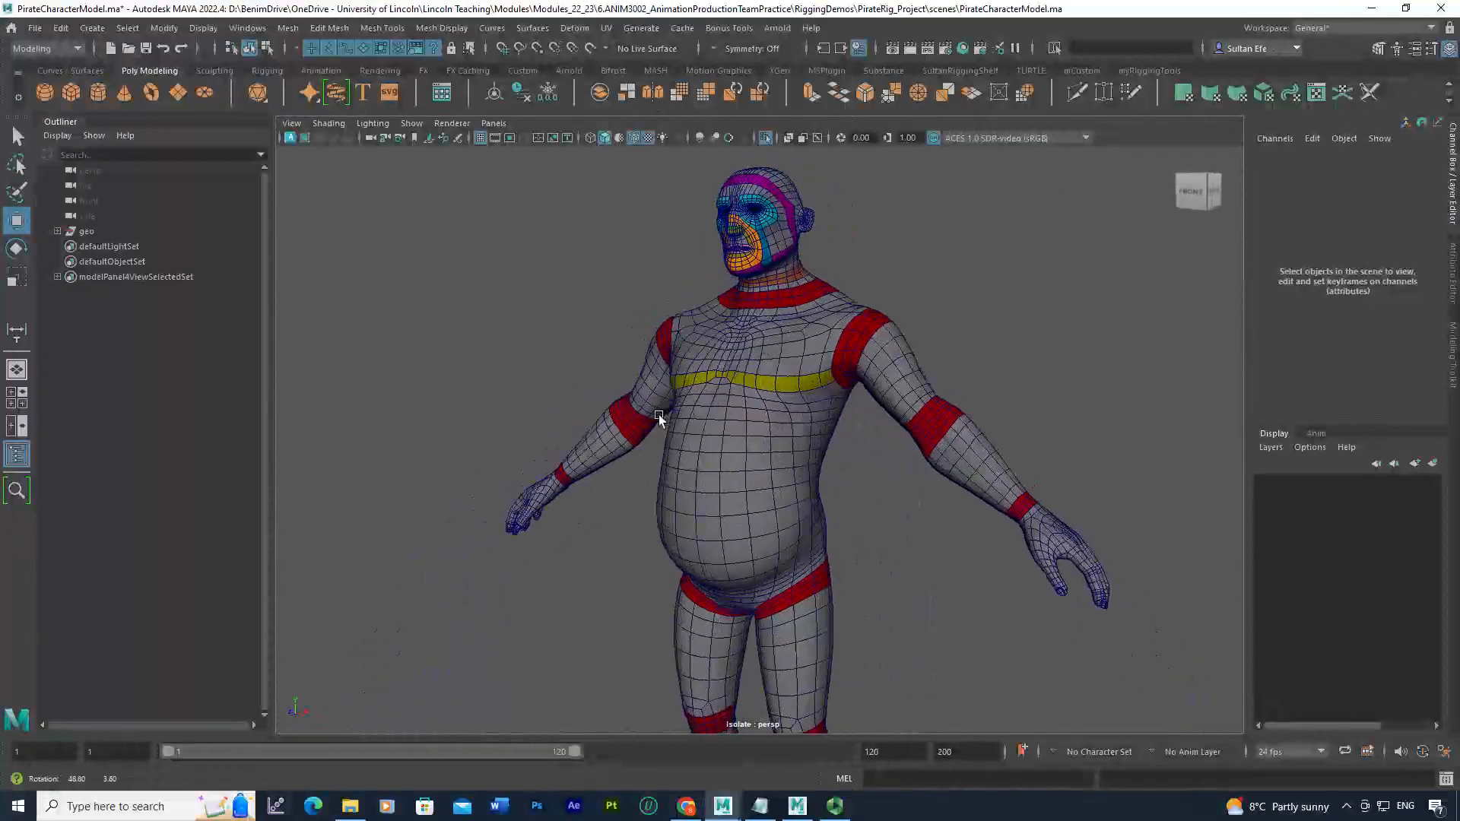
pyautogui.click(833, 355)
pyautogui.keyDown('alt'); pyautogui.moveTo(837, 363); pyautogui.dragTo(745, 258); pyautogui.keyUp('alt')
pyautogui.scroll(-2, 737, 395)
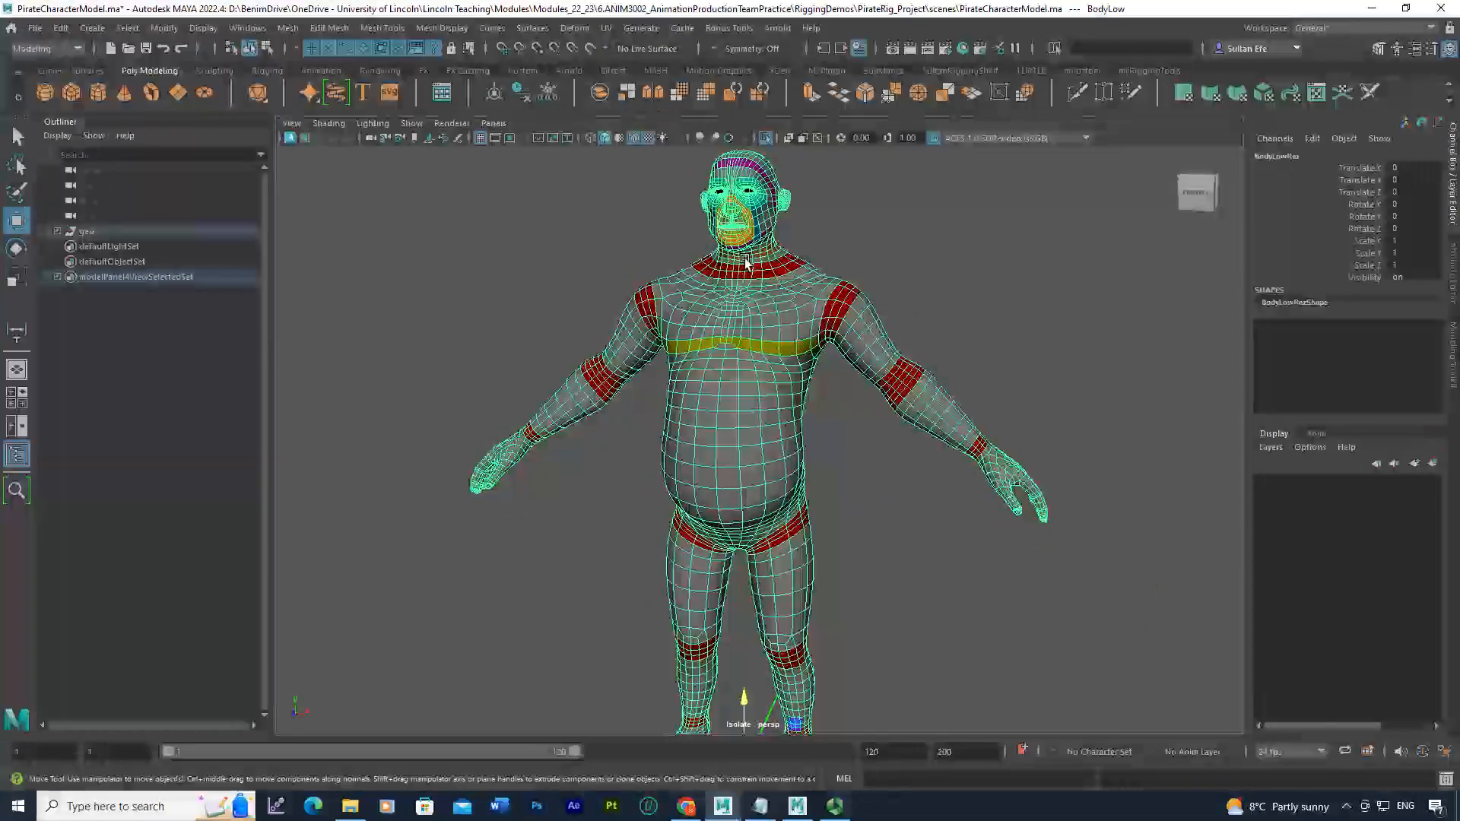
pyautogui.hotkey('ctrl', '1')
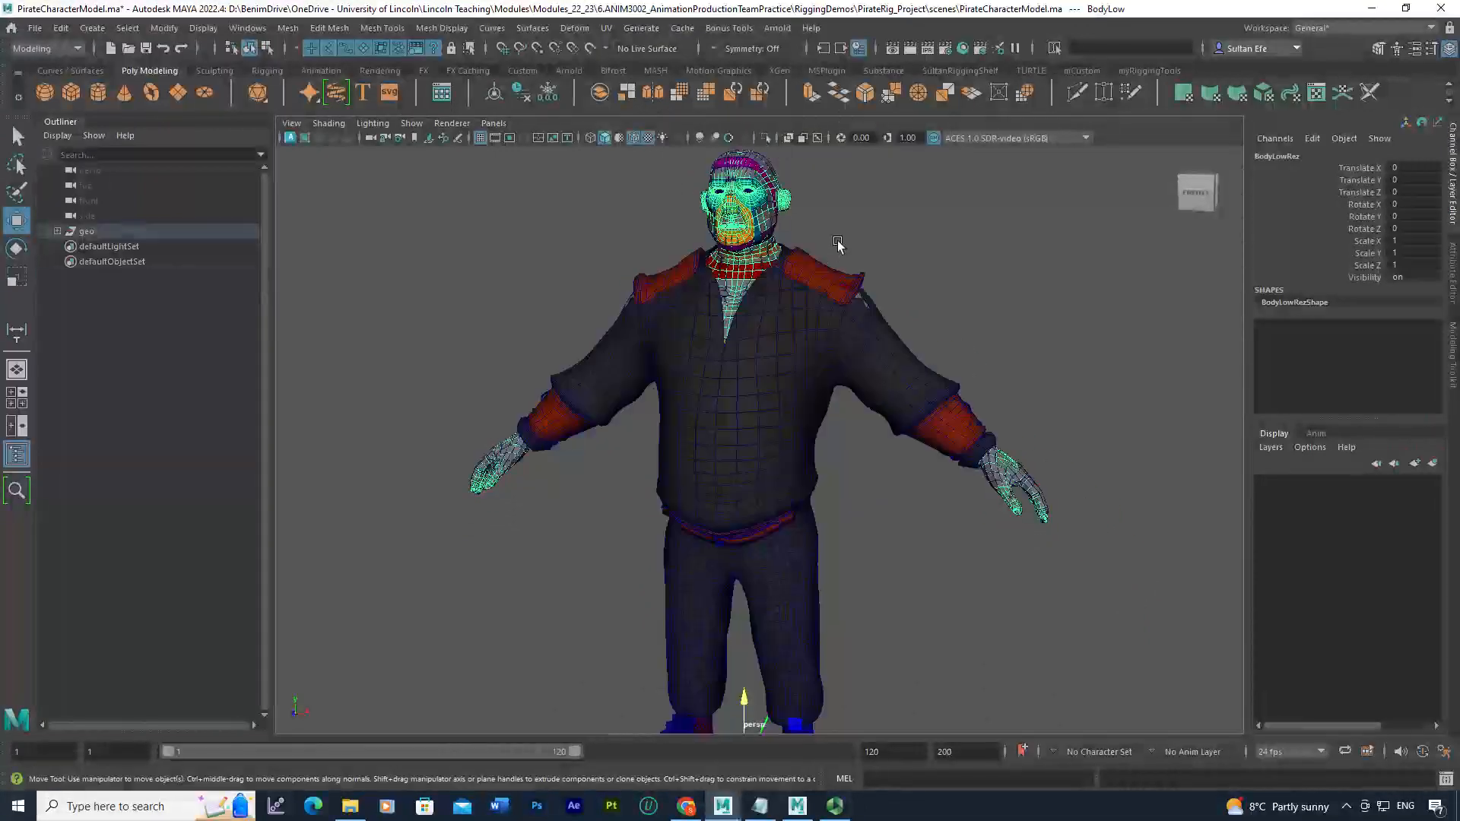
pyautogui.click(837, 244)
pyautogui.click(834, 321)
pyautogui.keyDown('alt'); pyautogui.moveTo(834, 321); pyautogui.dragTo(743, 321); pyautogui.keyUp('alt')
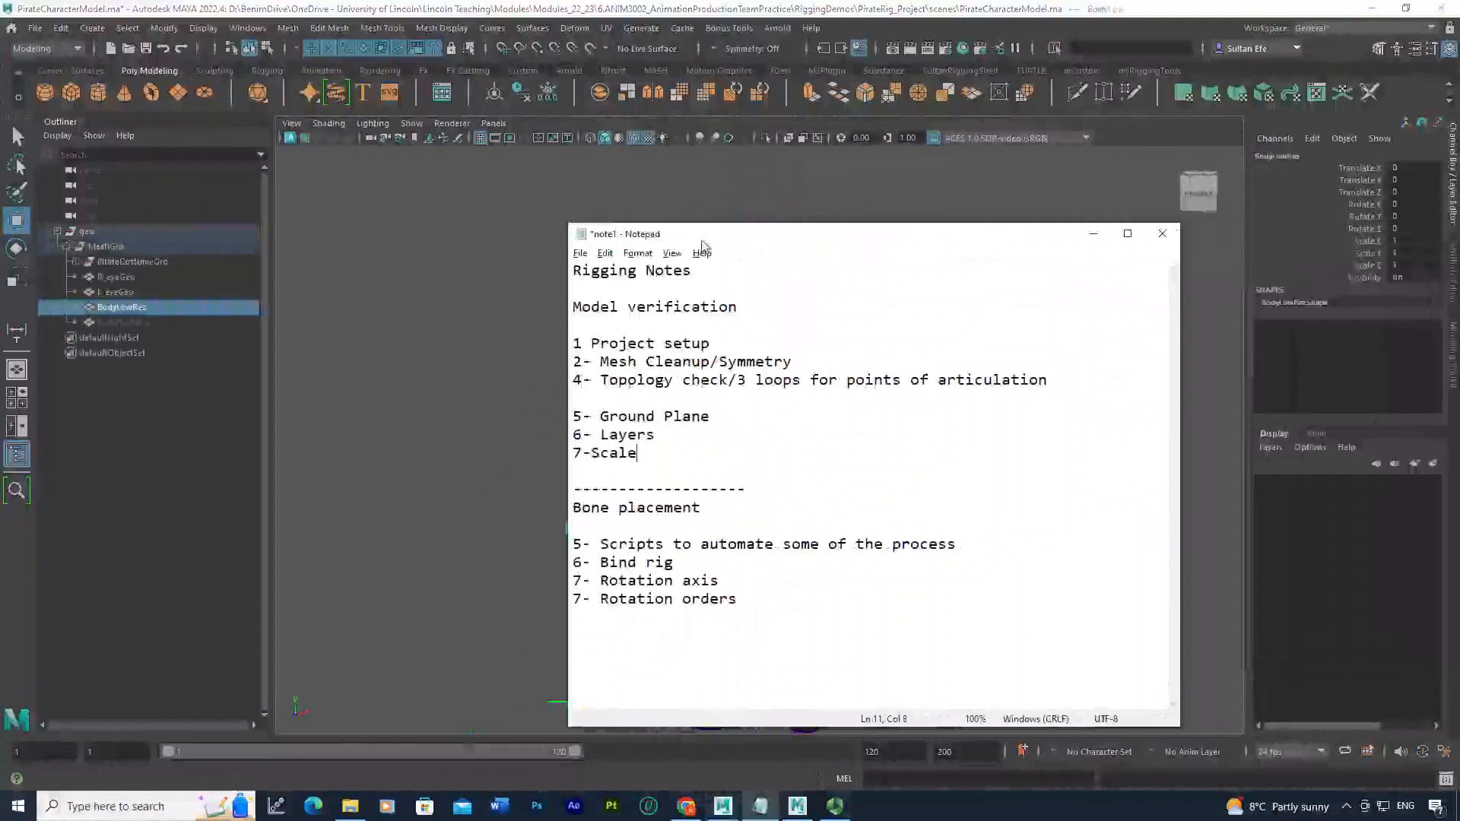
# - Review the model verification notes in Notepad, minimise them, and collapse MeshGrp in the Outliner
pyautogui.moveTo(704, 245); pyautogui.dragTo(287, 221)
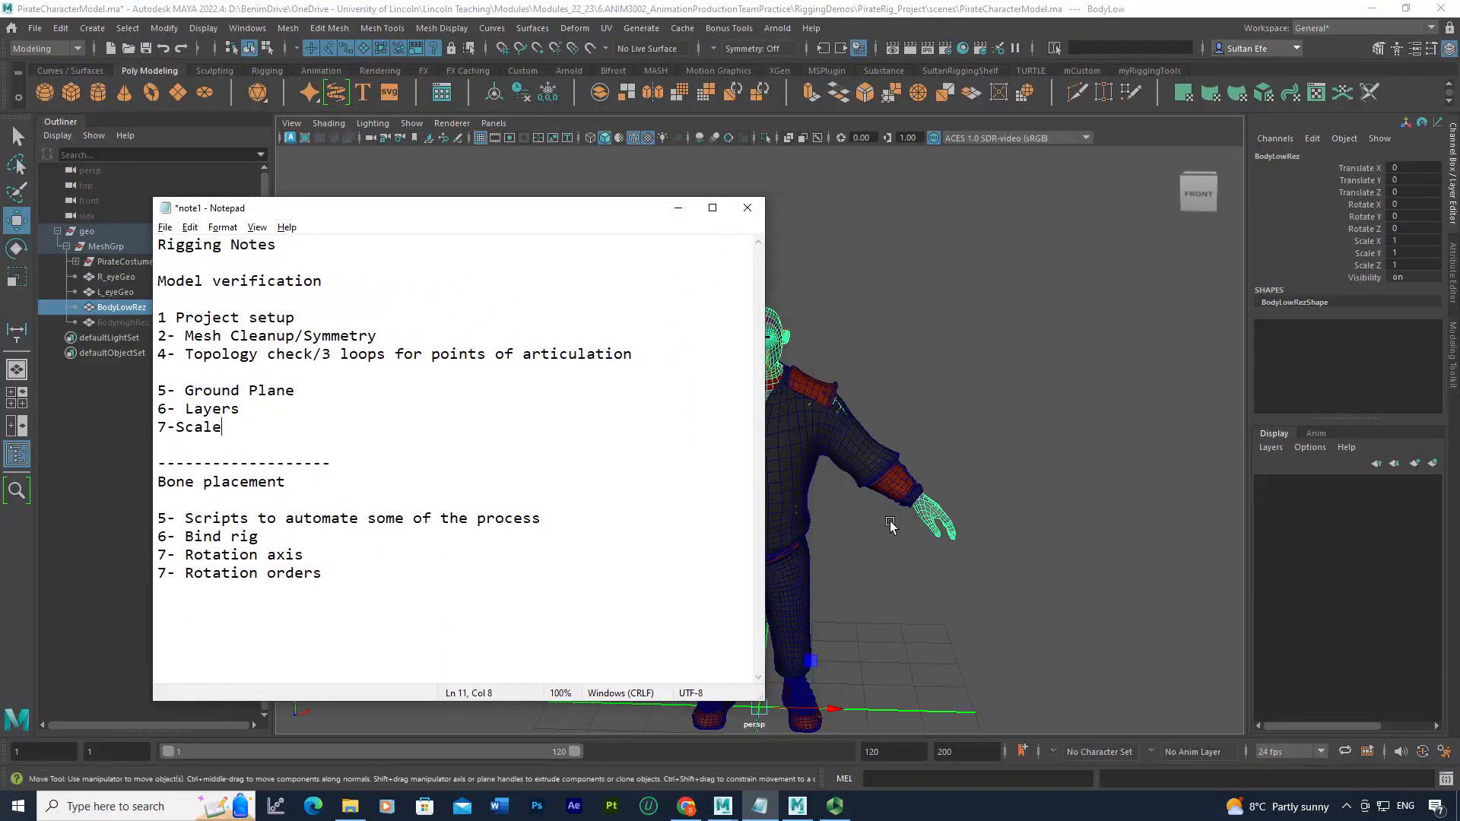
pyautogui.click(678, 207)
pyautogui.click(67, 245)
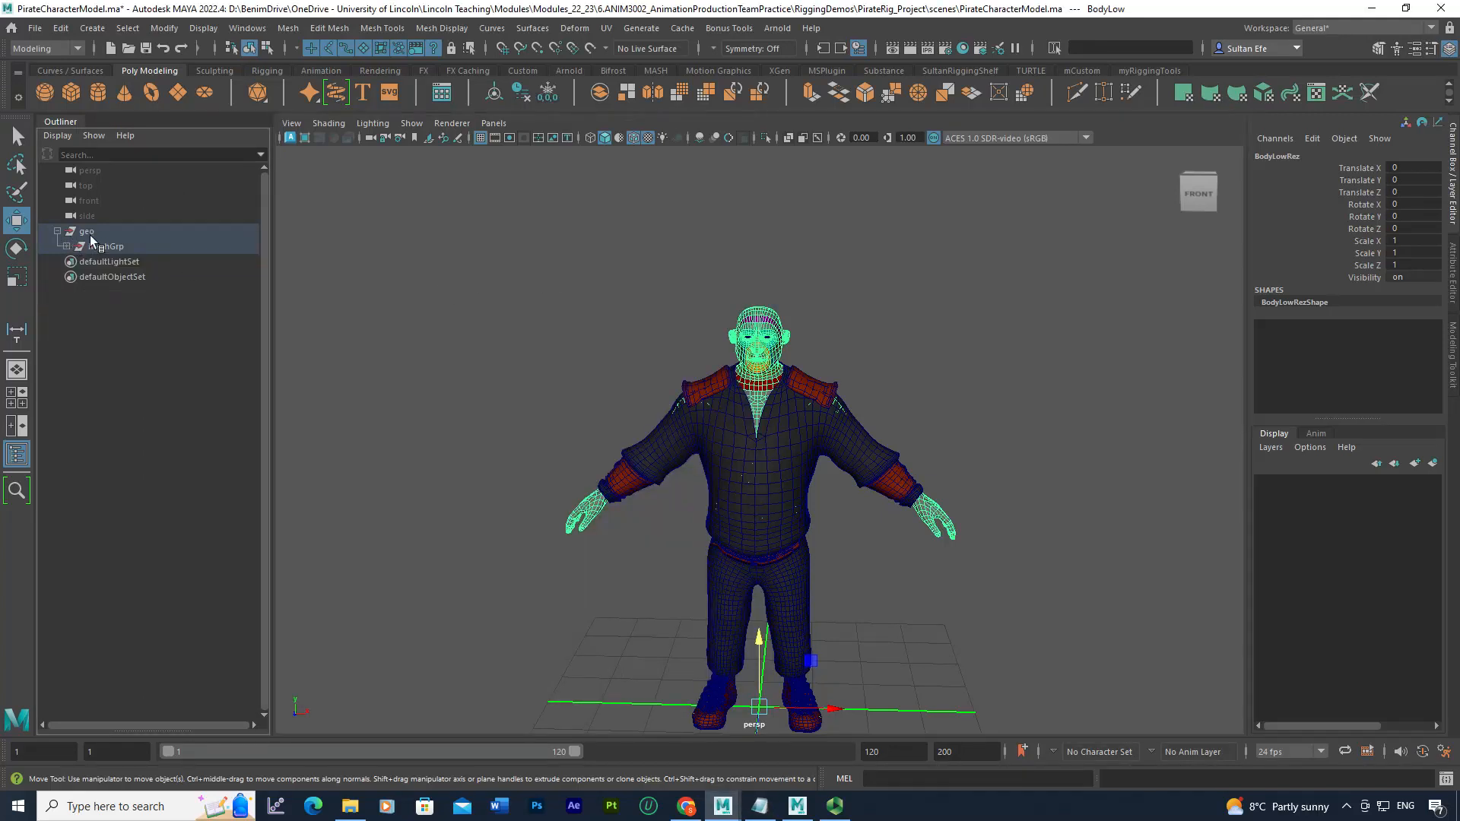
# - Create an empty display layer named PirateMeshLayer
pyautogui.click(102, 231)
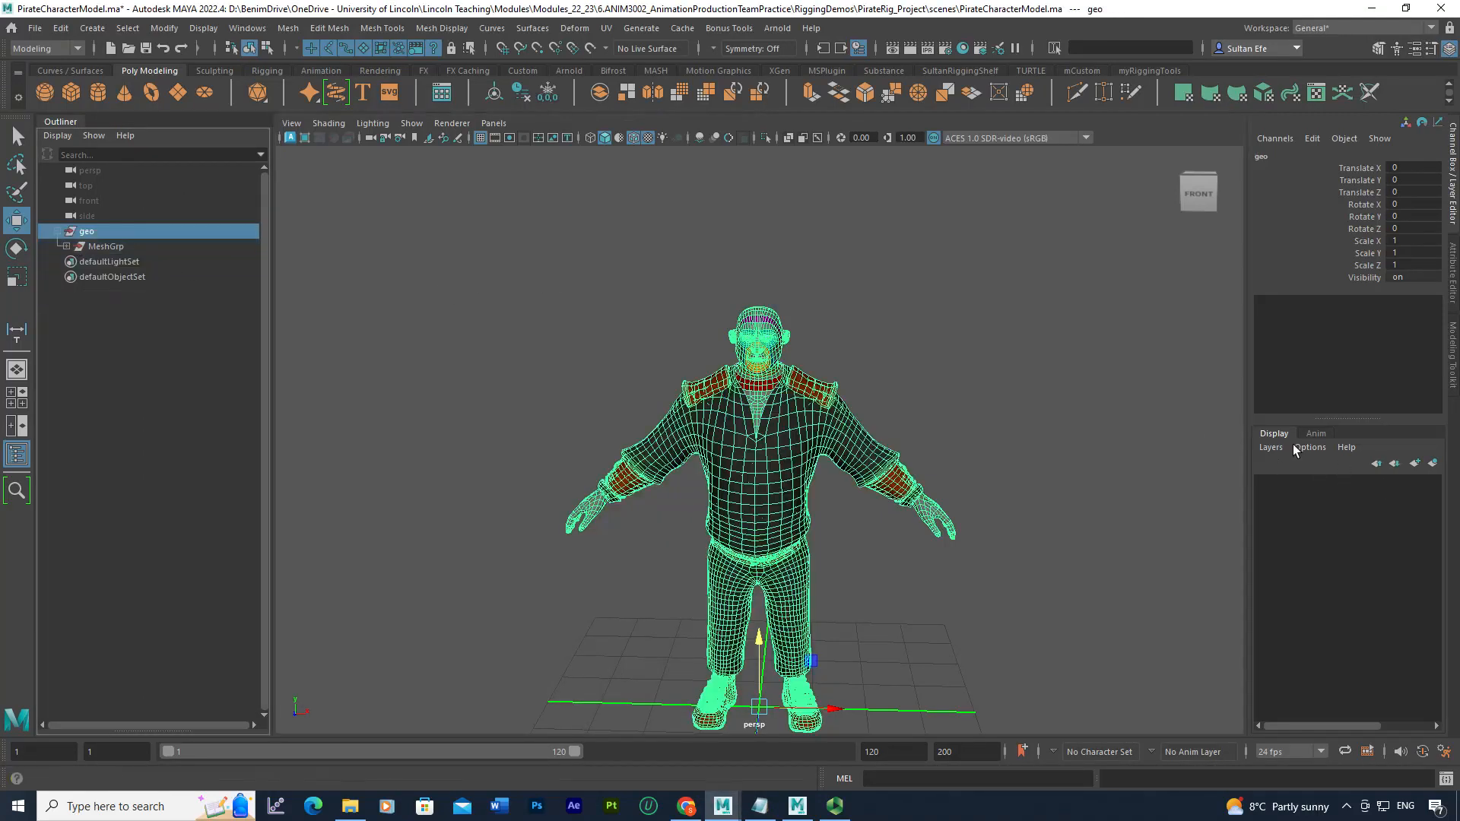
pyautogui.click(1412, 467)
pyautogui.doubleClick(1342, 485)
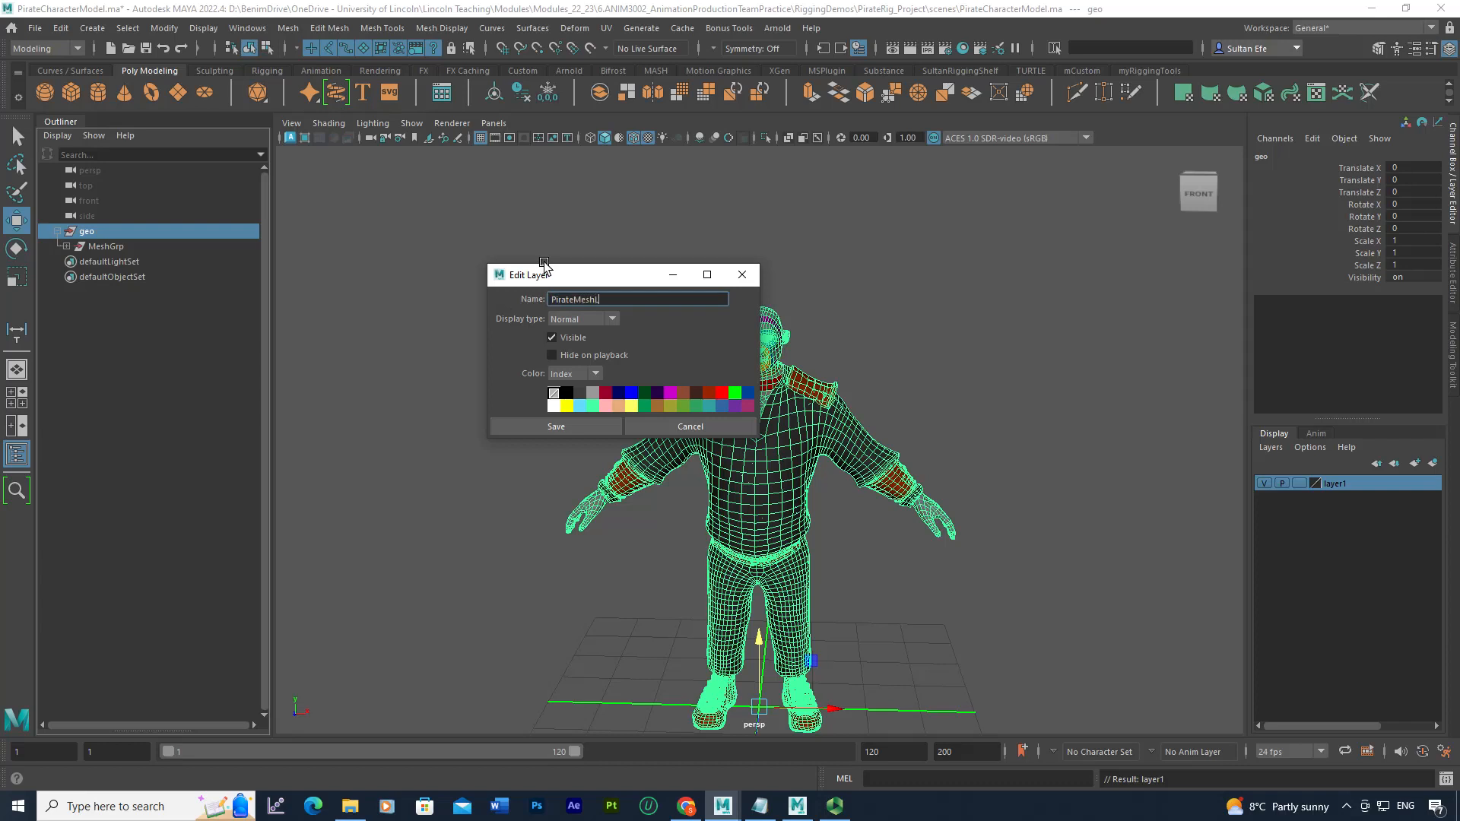
pyautogui.click(567, 426)
pyautogui.scroll(-2, 748, 427)
pyautogui.click(866, 416)
pyautogui.keyDown('alt'); pyautogui.moveTo(860, 430); pyautogui.dragTo(823, 472); pyautogui.keyUp('alt')
pyautogui.keyDown('alt'); pyautogui.moveTo(823, 473); pyautogui.dragTo(829, 443, button='middle'); pyautogui.keyUp('alt')
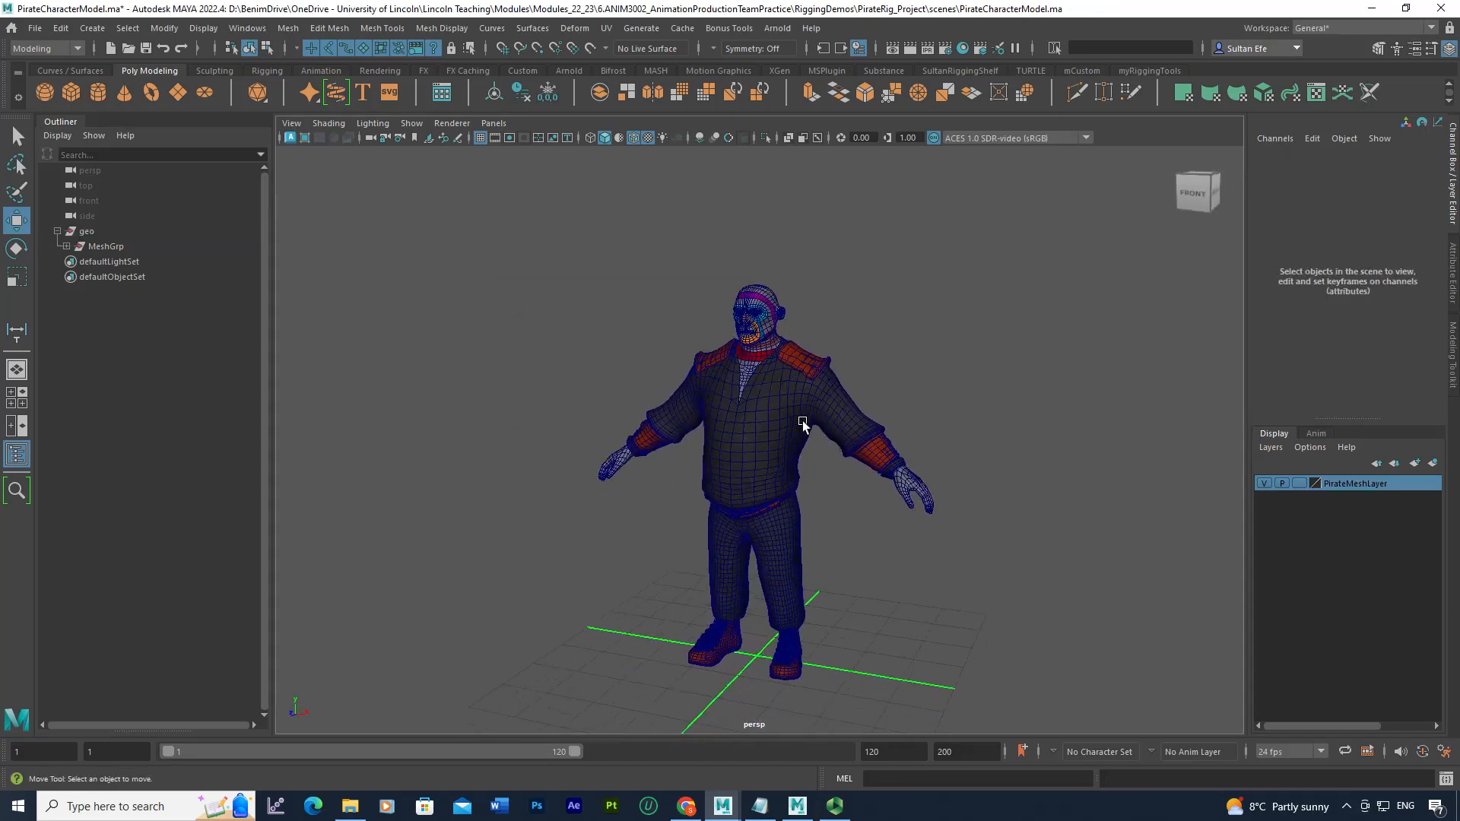
pyautogui.keyDown('alt'); pyautogui.moveTo(796, 418); pyautogui.dragTo(814, 417); pyautogui.keyUp('alt')
pyautogui.keyDown('alt'); pyautogui.moveTo(793, 430); pyautogui.dragTo(809, 458, button='right'); pyautogui.keyUp('alt')
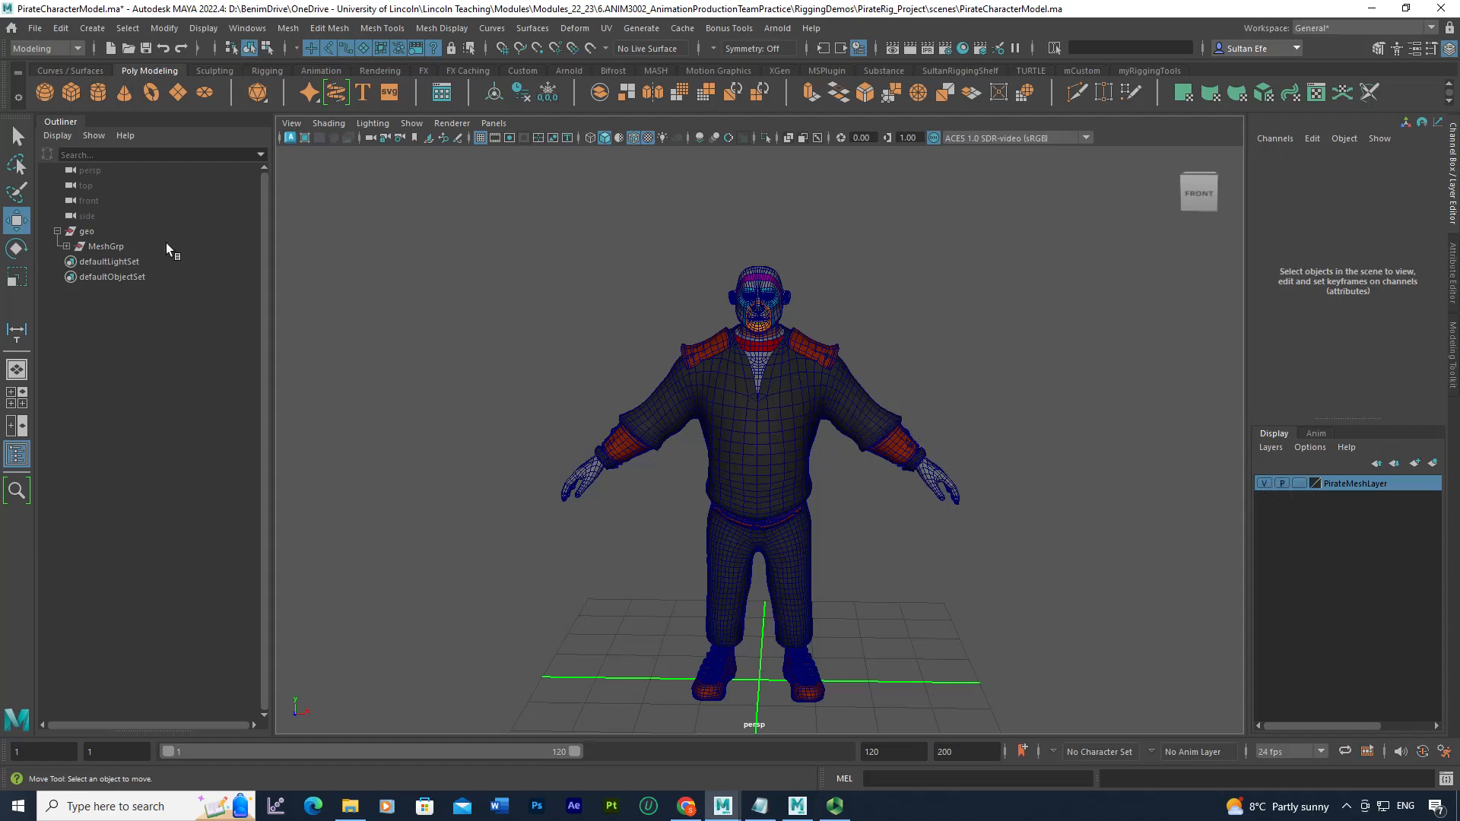
# - Add the top-level geo group to PirateMeshLayer
pyautogui.click(102, 235)
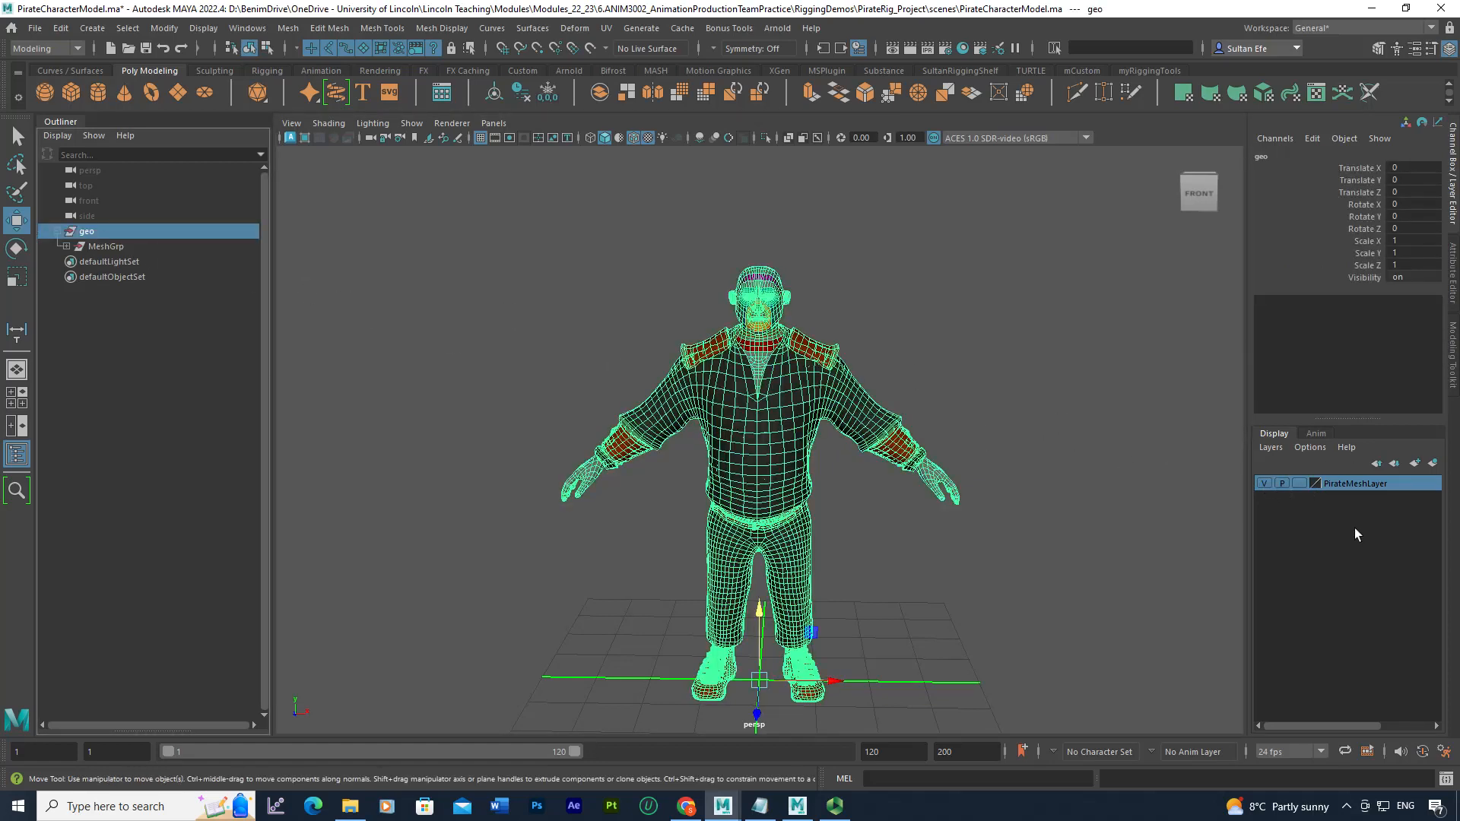
pyautogui.rightClick(1353, 480)
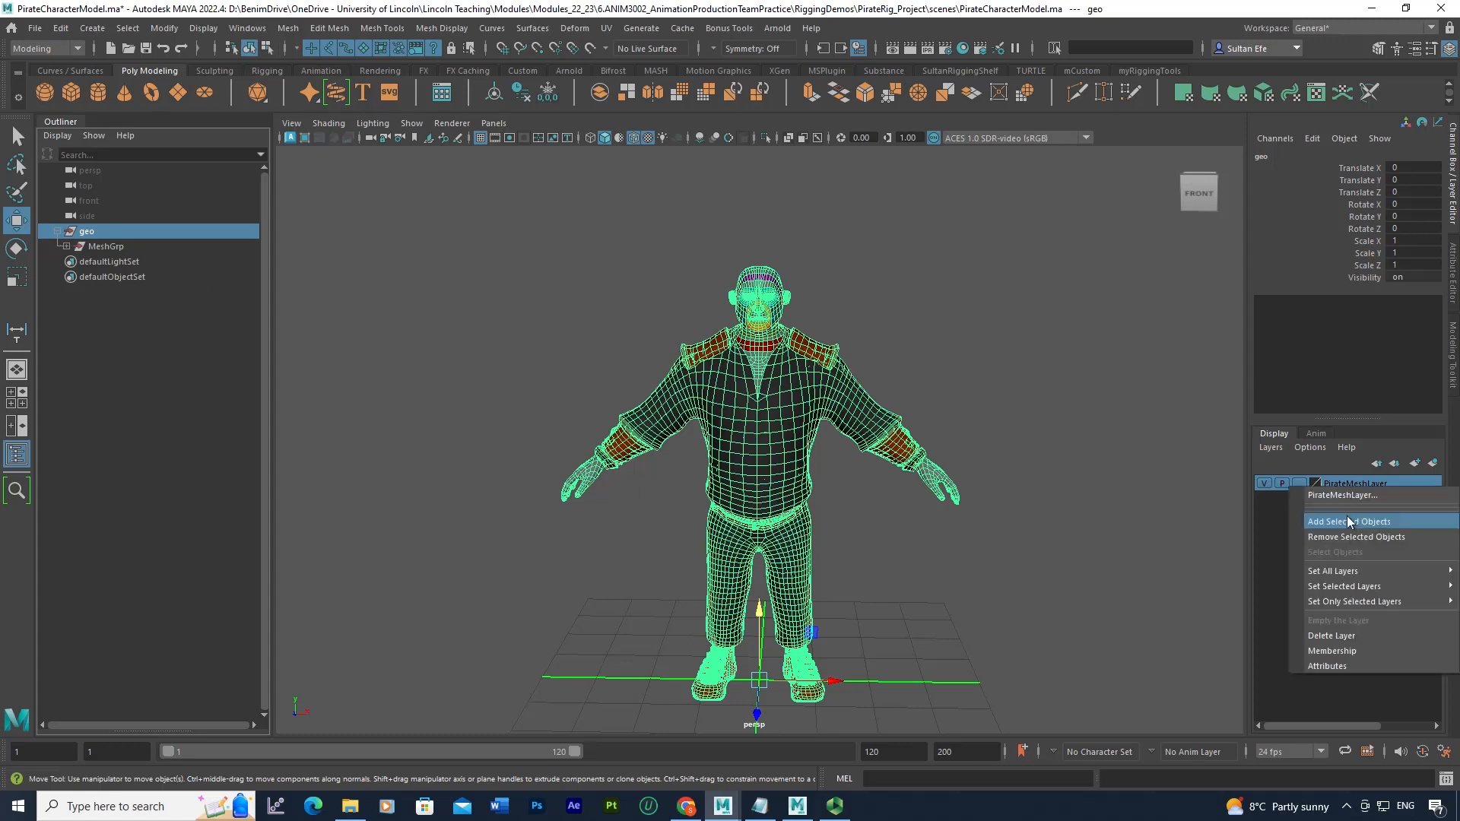
pyautogui.click(1346, 514)
# - Test PirateMeshLayer by switching its visibility off and on several times
pyautogui.click(1262, 483)
pyautogui.click(1262, 484)
pyautogui.click(1262, 483)
pyautogui.click(1262, 484)
pyautogui.click(1262, 483)
pyautogui.click(1261, 483)
pyautogui.click(1262, 484)
pyautogui.click(1262, 484)
# - Switch PirateMeshLayer to template and then reference display, inspecting the character in each mode
pyautogui.click(1297, 483)
pyautogui.click(1028, 395)
pyautogui.moveTo(1002, 422)
pyautogui.keyDown('alt'); pyautogui.mouseDown()
pyautogui.moveTo(915, 434)
pyautogui.moveTo(954, 447)
pyautogui.moveTo(833, 413)
pyautogui.mouseUp(); pyautogui.keyUp('alt')
pyautogui.click(1299, 483)
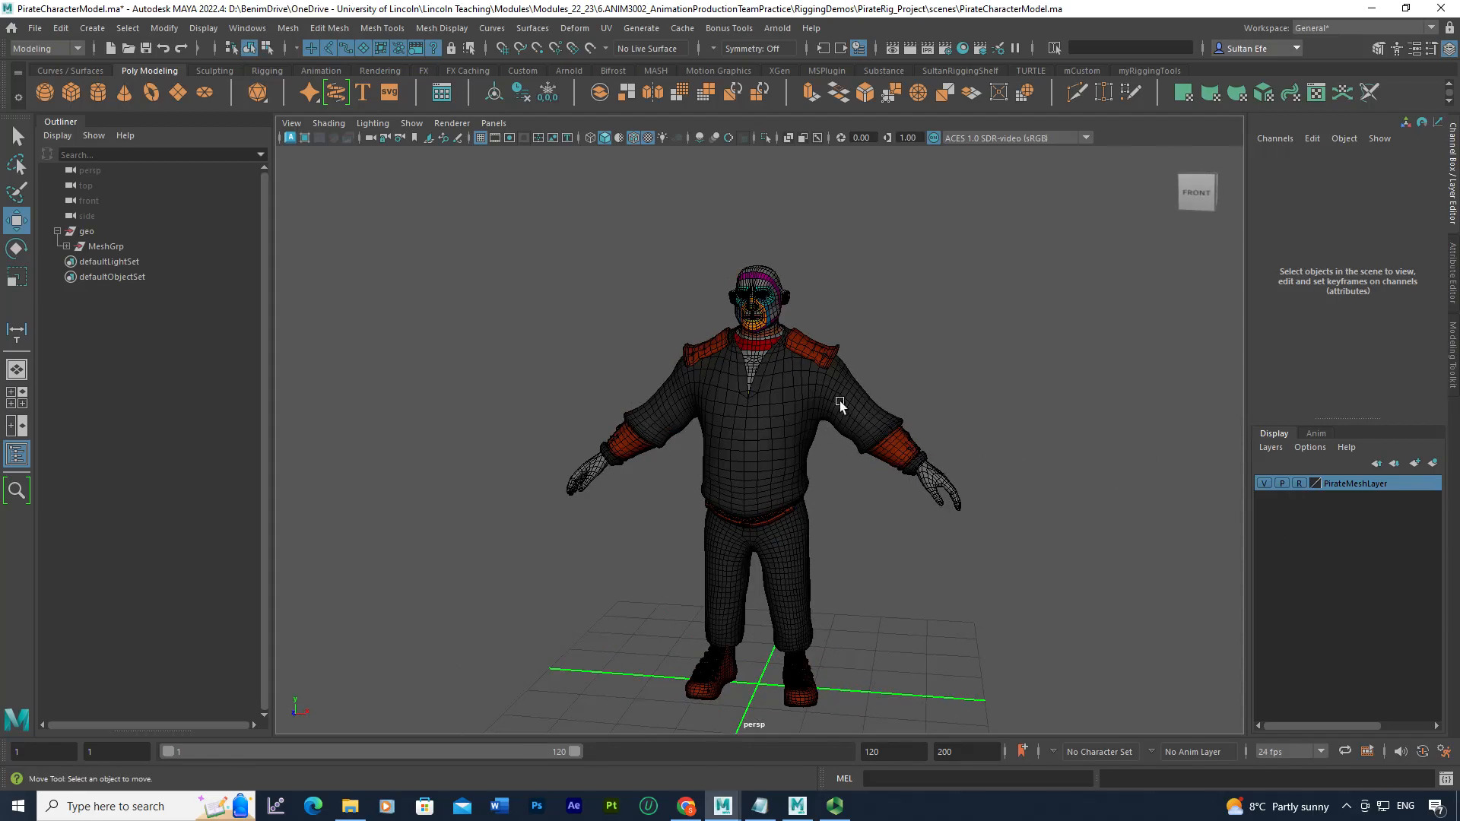
pyautogui.keyDown('alt'); pyautogui.moveTo(768, 385); pyautogui.dragTo(734, 410); pyautogui.keyUp('alt')
# - Return PirateMeshLayer to normal display to select the shirt, then set the layer's display type to Reference
pyautogui.click(1298, 483)
pyautogui.keyDown('alt'); pyautogui.moveTo(991, 492); pyautogui.dragTo(1091, 489); pyautogui.keyUp('alt')
pyautogui.click(935, 486)
pyautogui.keyDown('alt'); pyautogui.moveTo(935, 486); pyautogui.dragTo(899, 469); pyautogui.keyUp('alt')
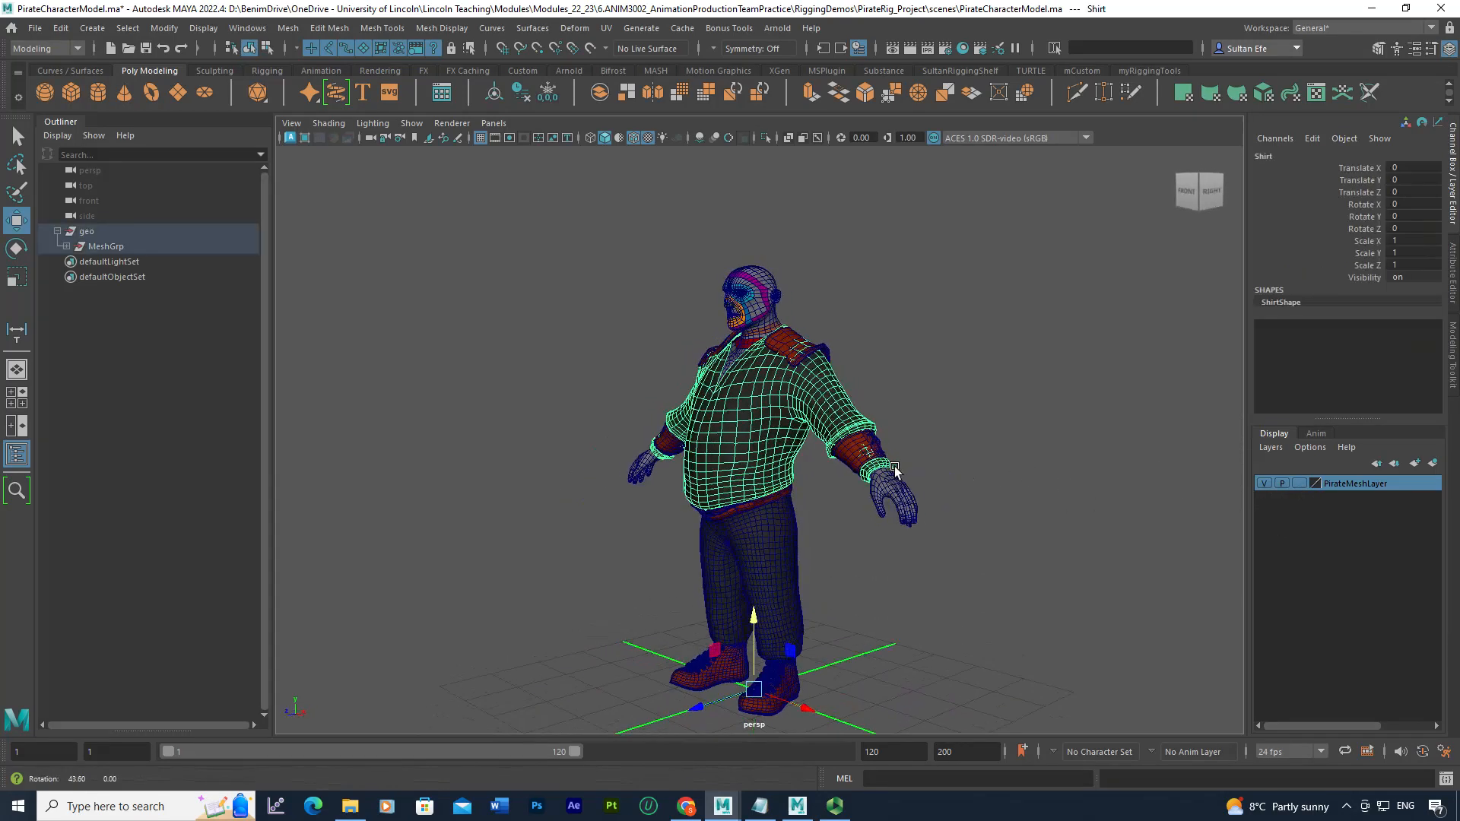
pyautogui.click(1298, 484)
pyautogui.click(1299, 483)
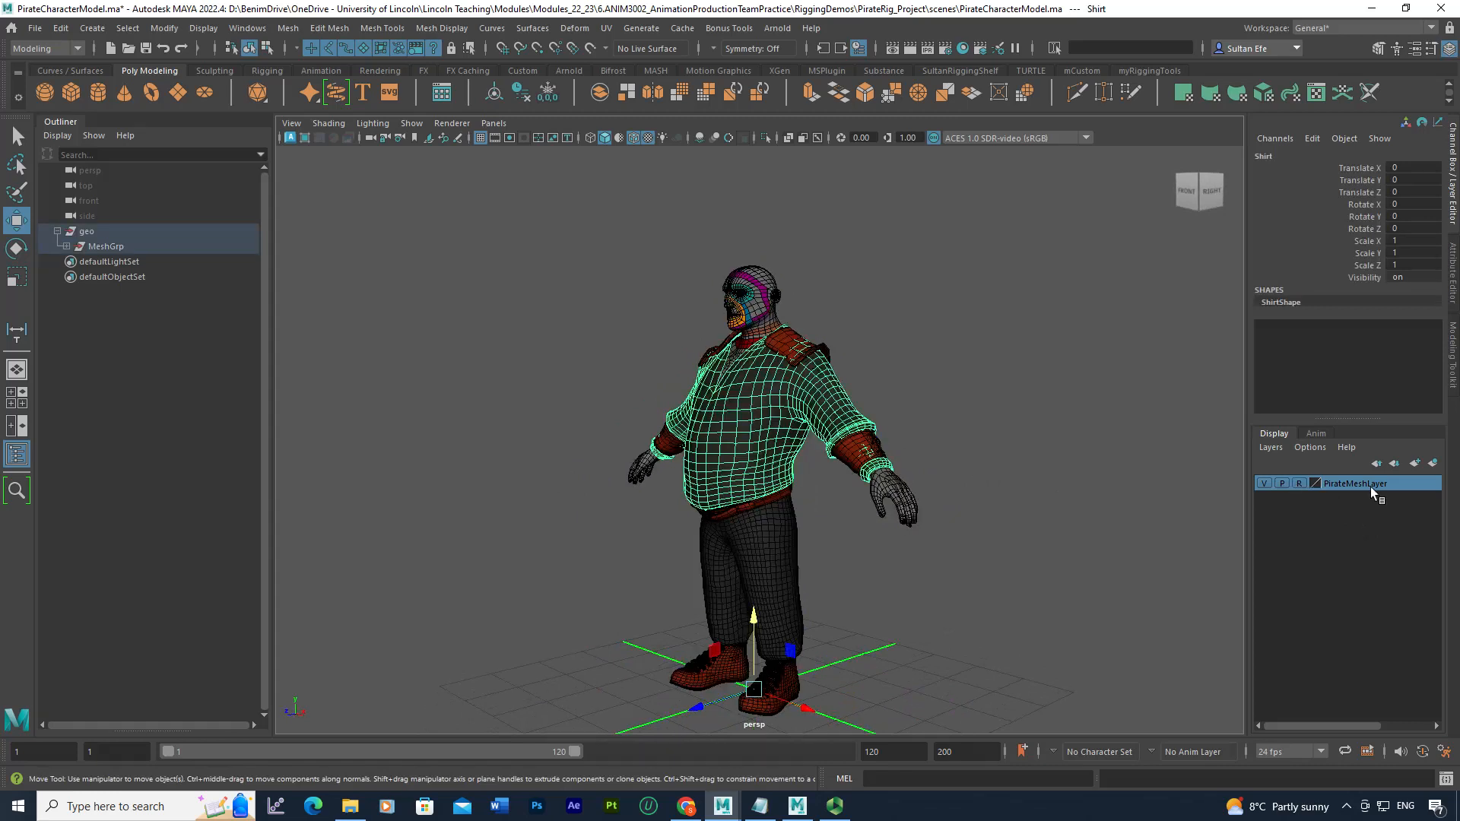